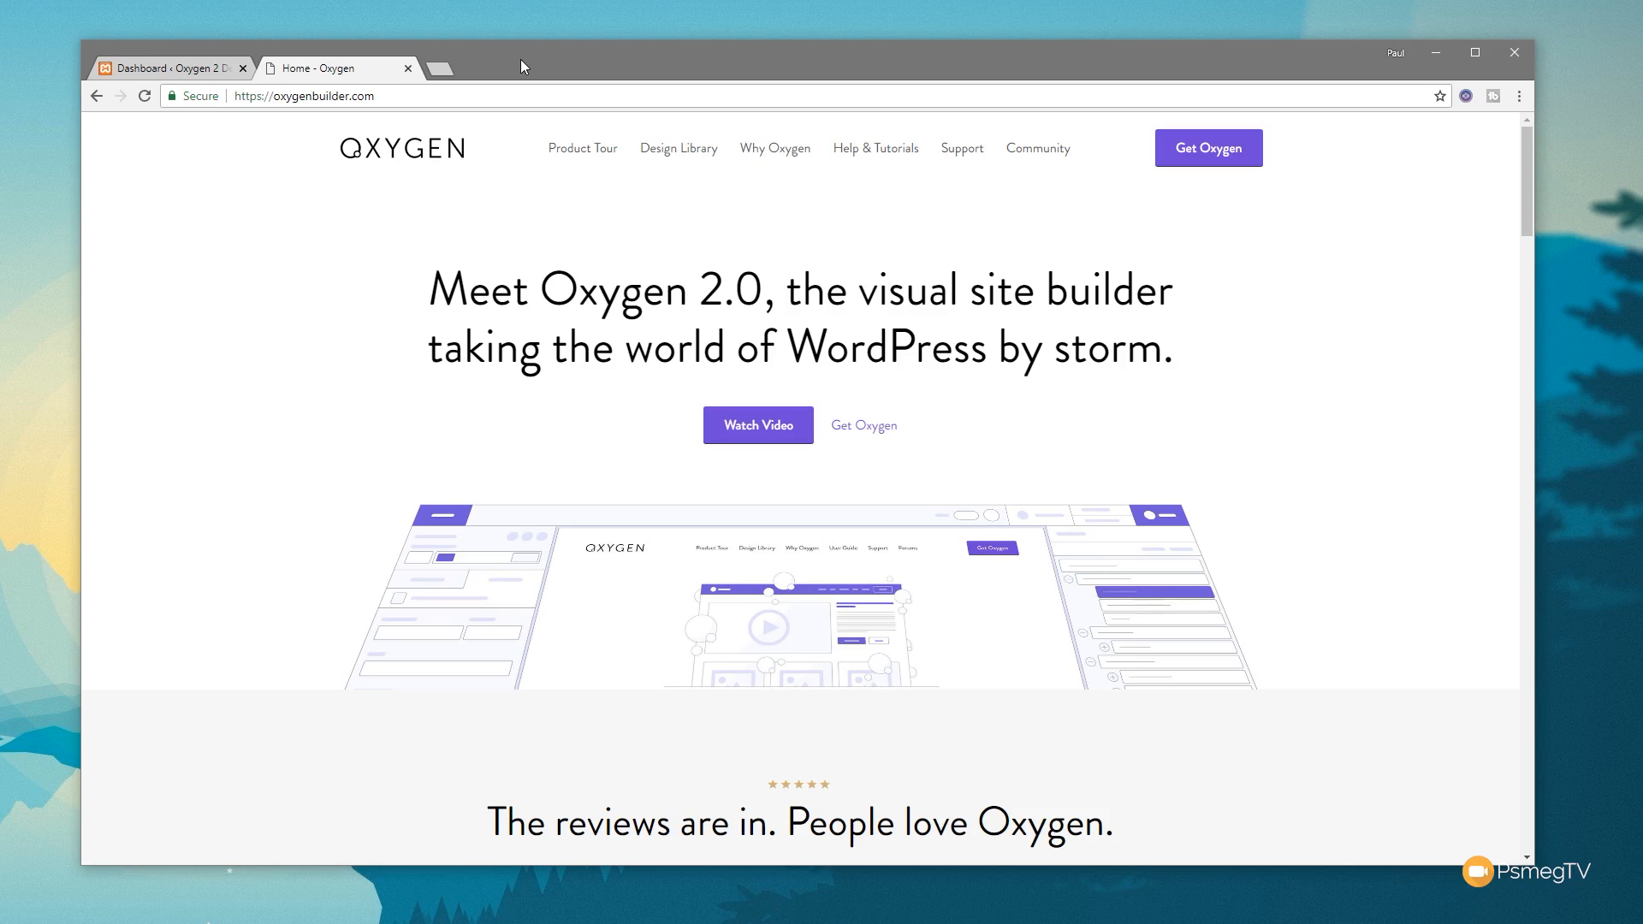
- In the WordPress dashboard, create a new Oxygen template titled "Post Archive" and publish it
key(ctrl+Tab)
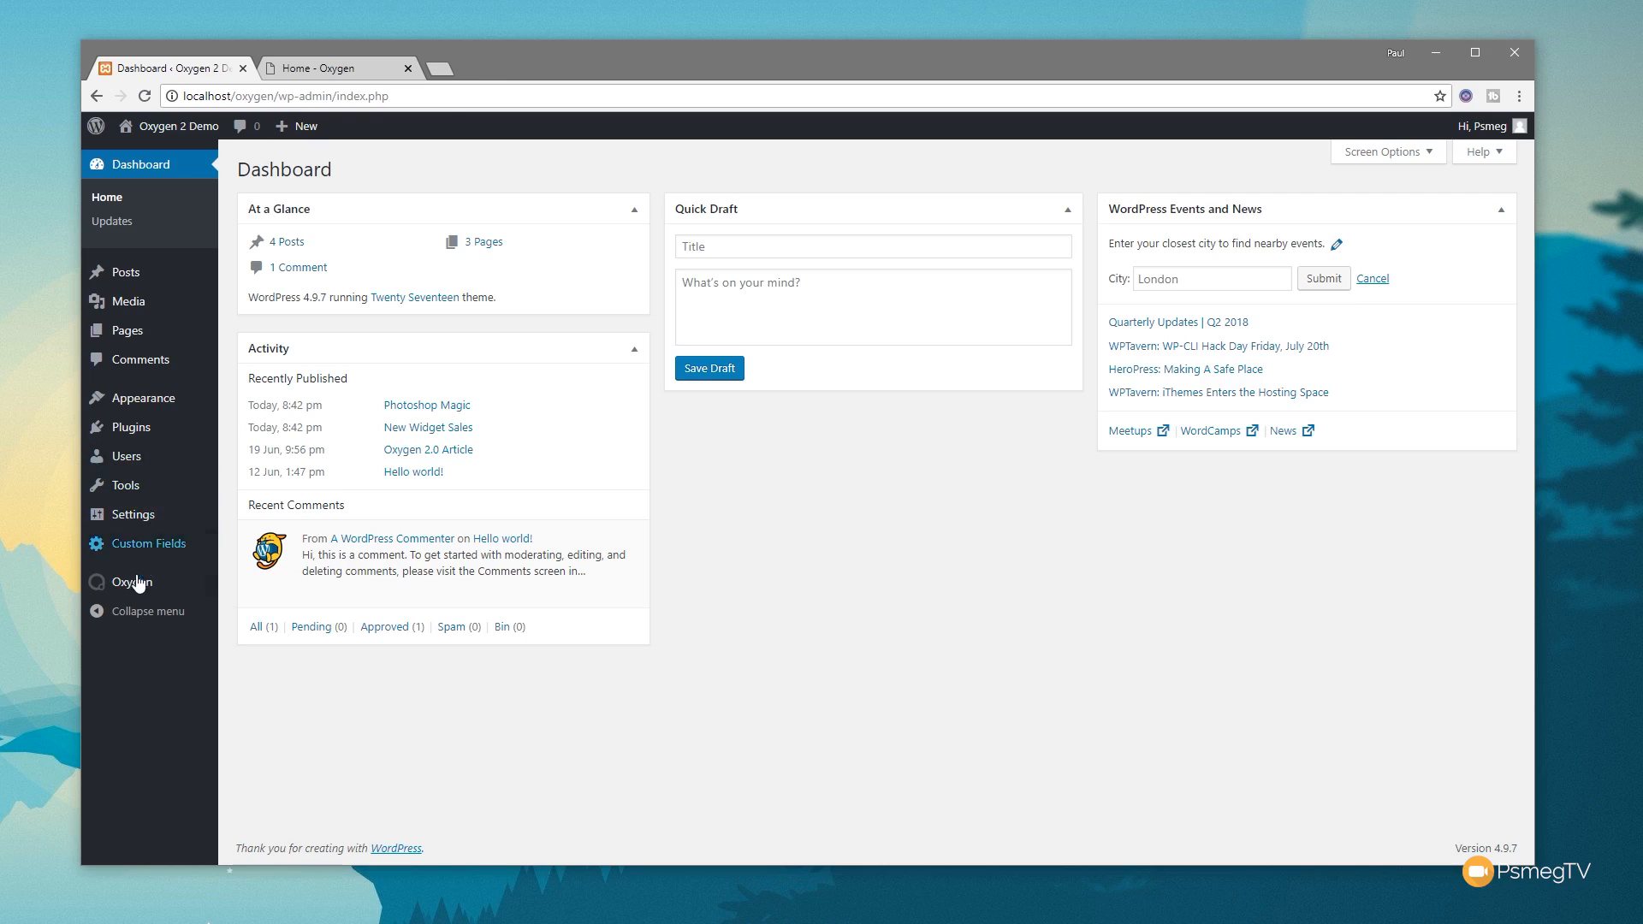
mouse_move(134, 587)
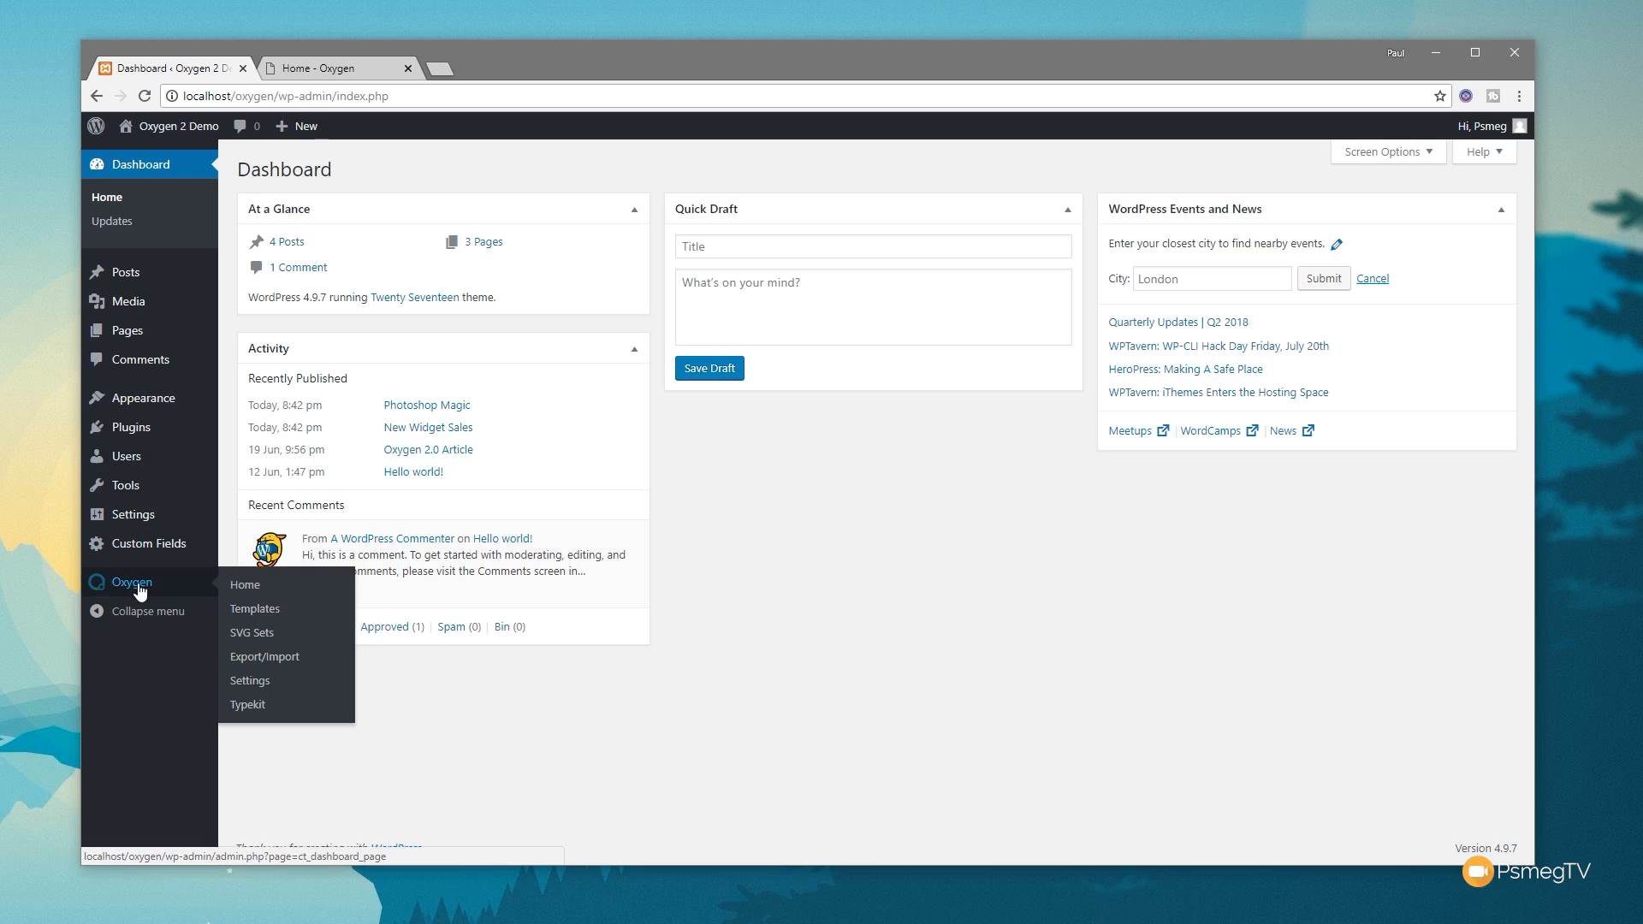
click(255, 609)
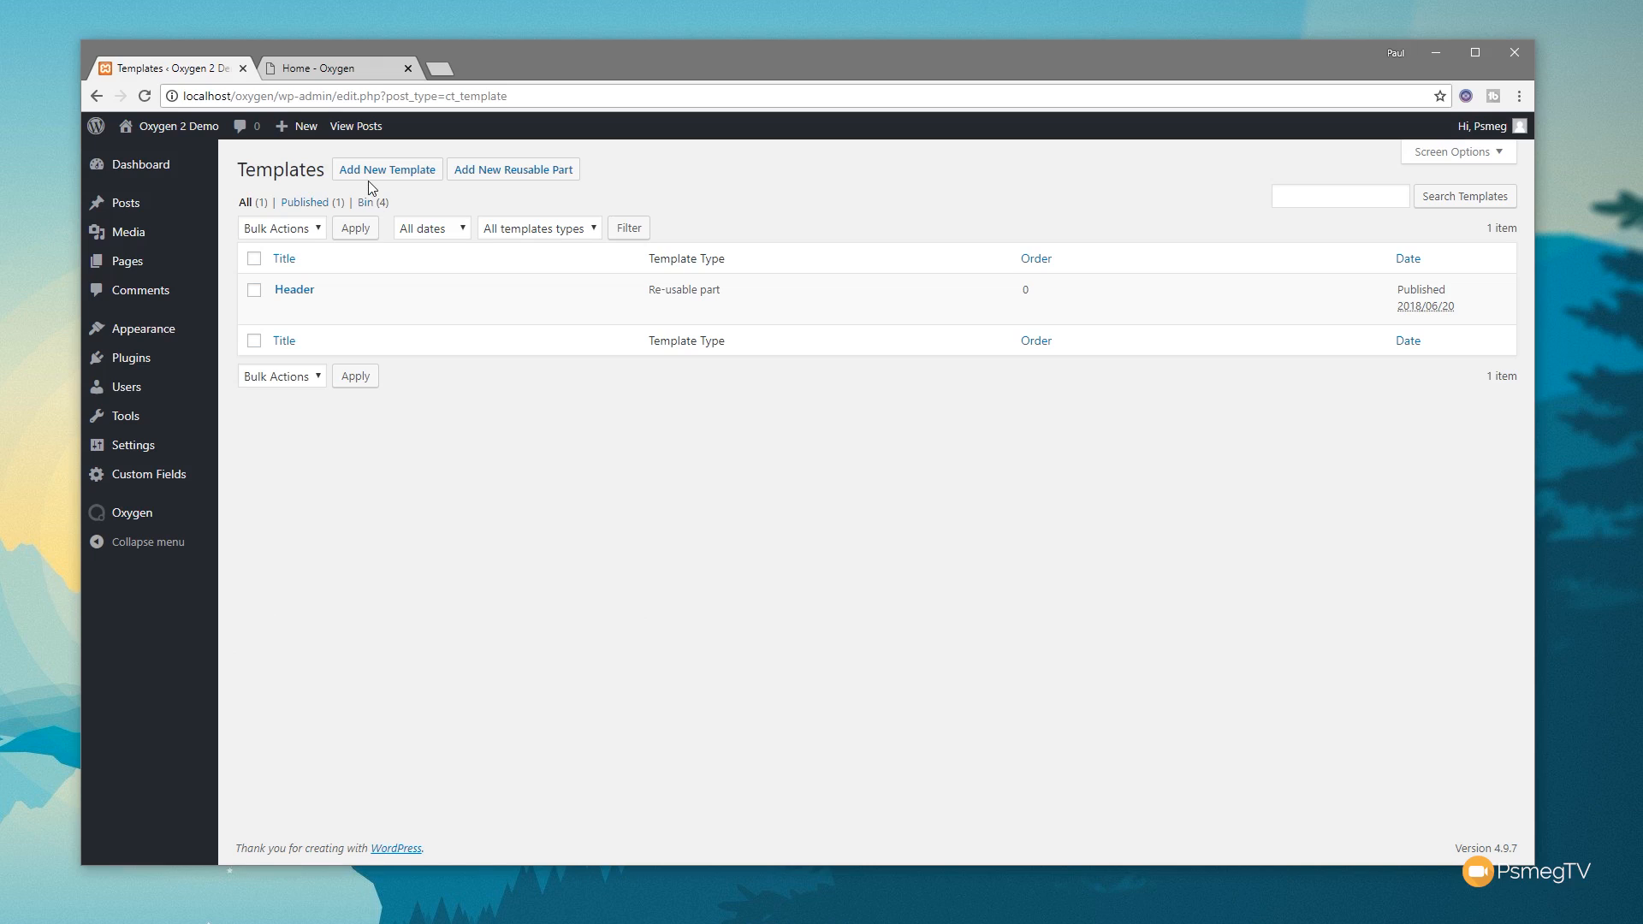
click(388, 171)
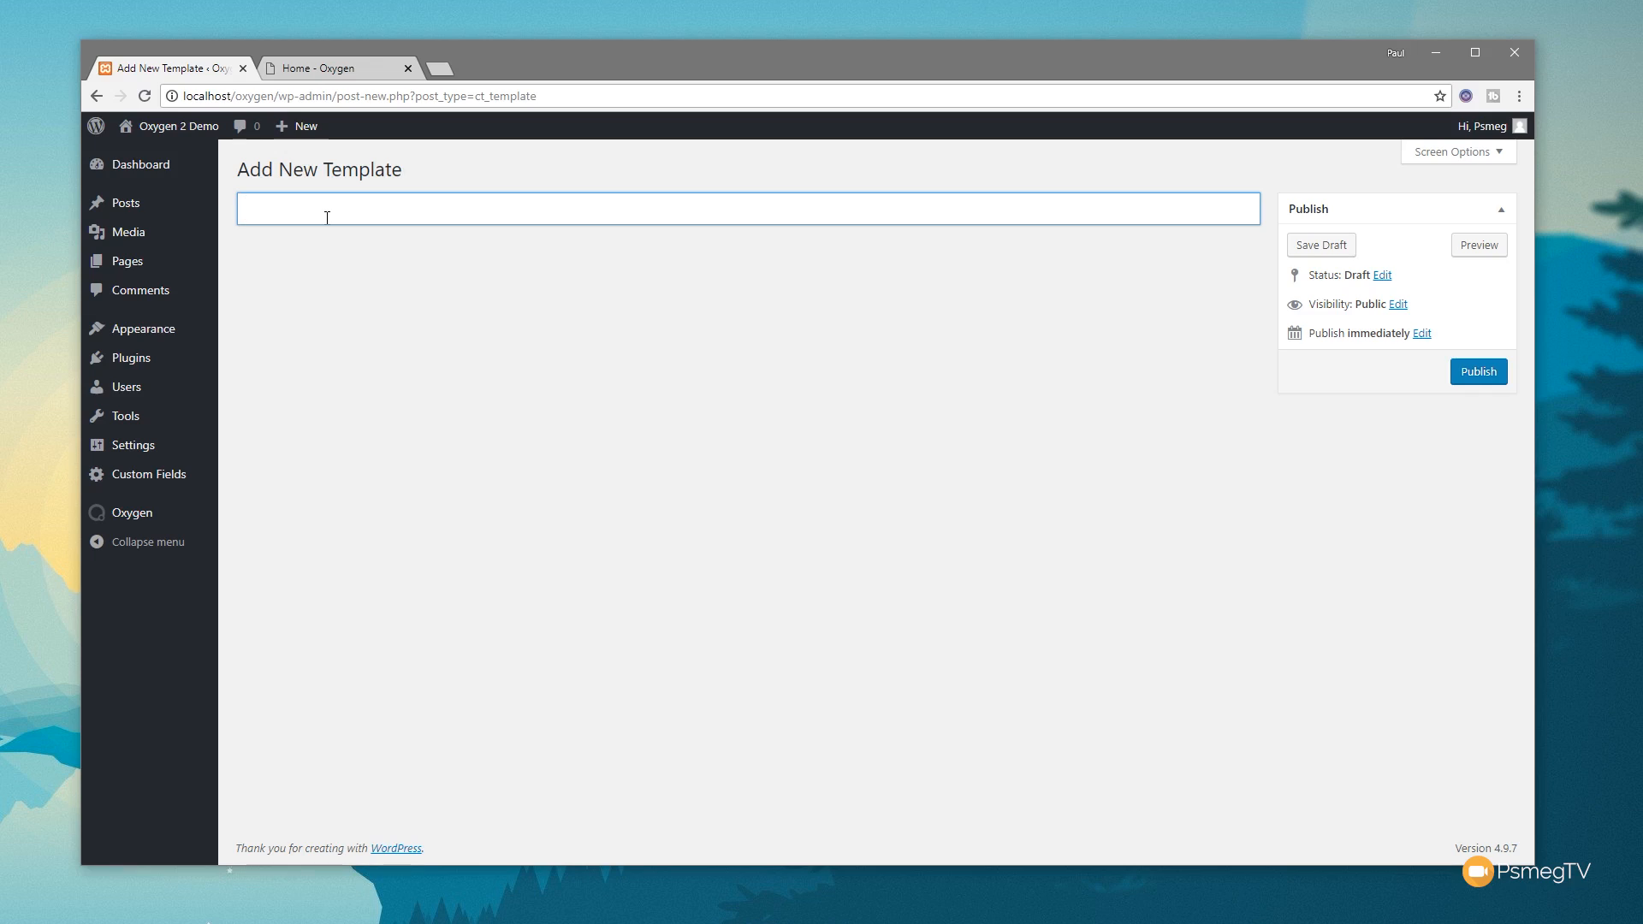
text(Post Archive)
click(1470, 373)
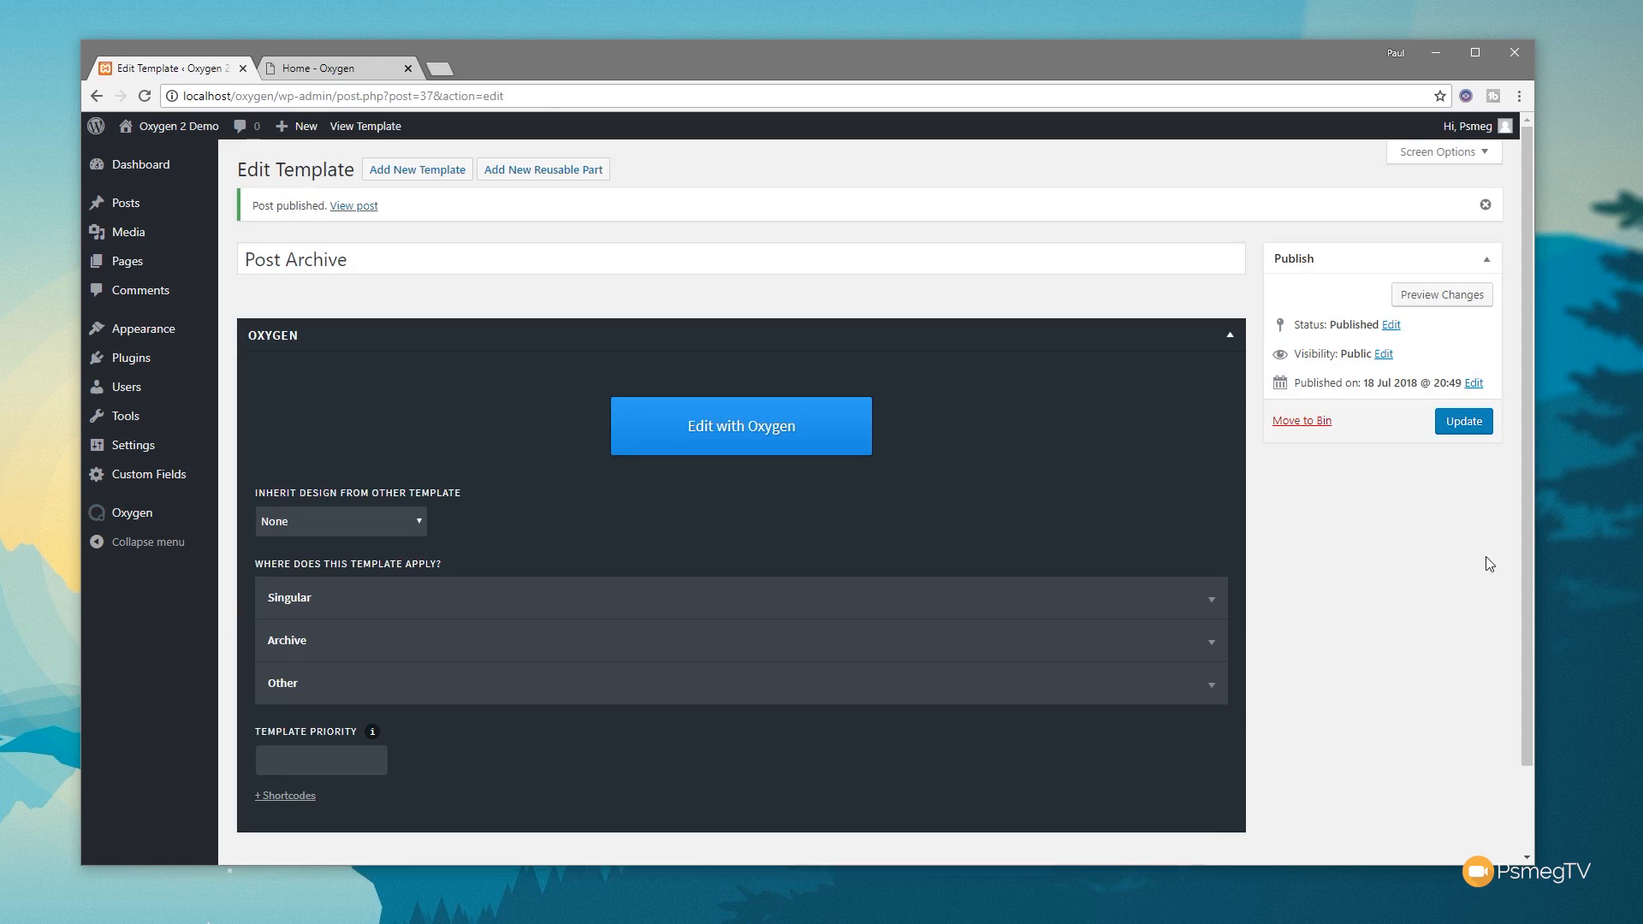
- Examine the taxonomy and post type choices in the Archive conditions for where the Post Archive template applies
scroll(1347, 627, down, 2)
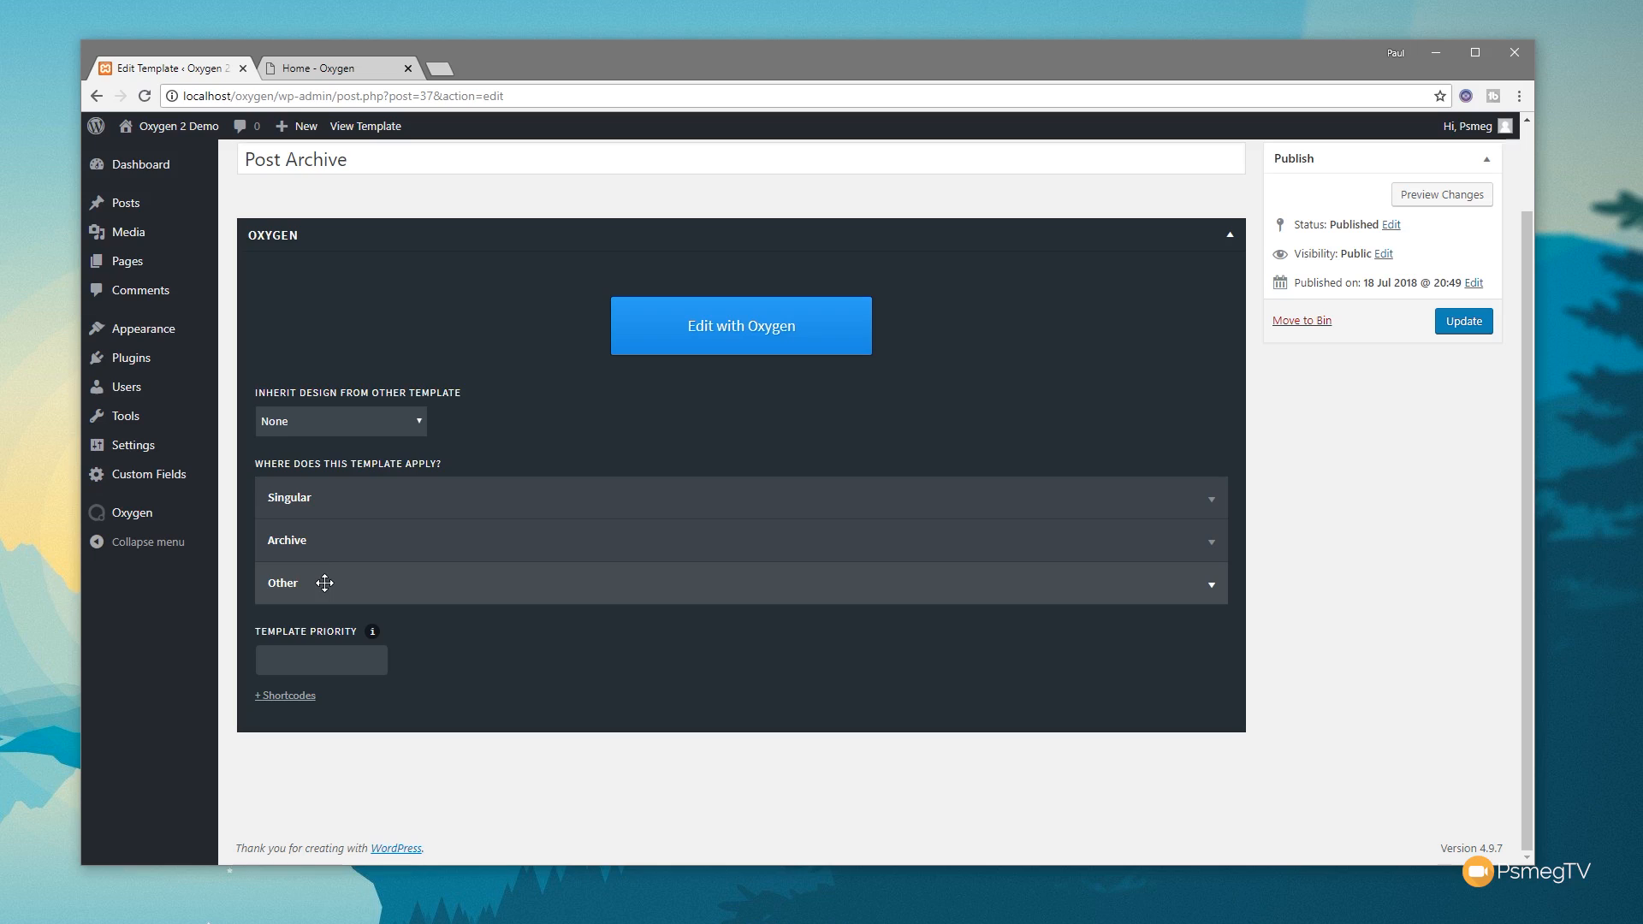
click(341, 543)
scroll(818, 674, down, 3)
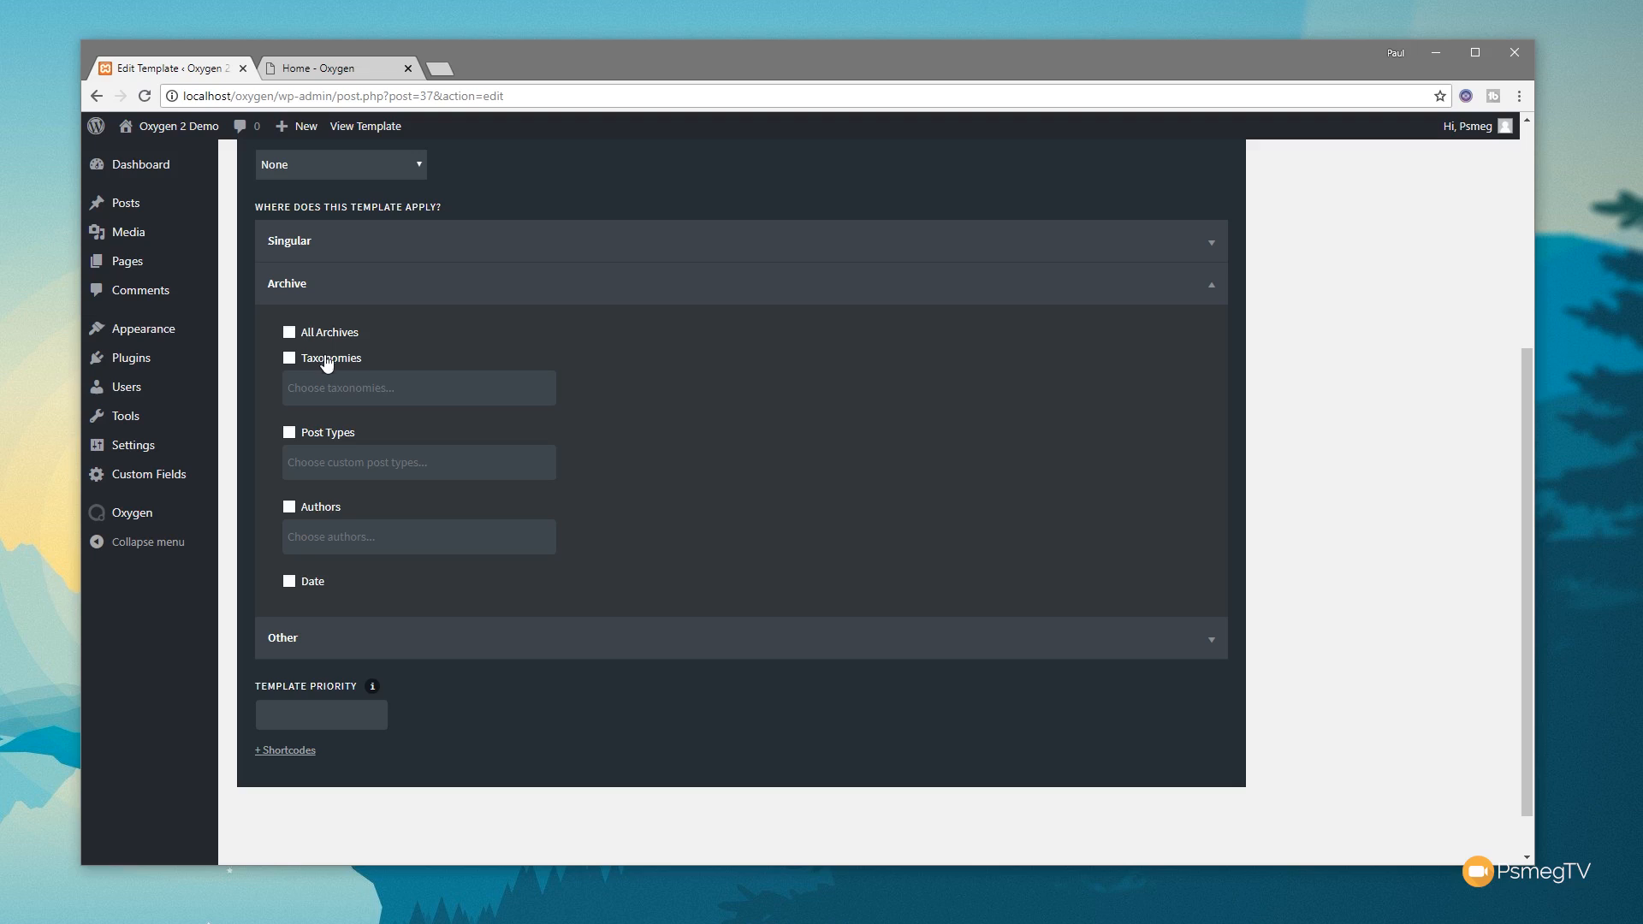
click(326, 385)
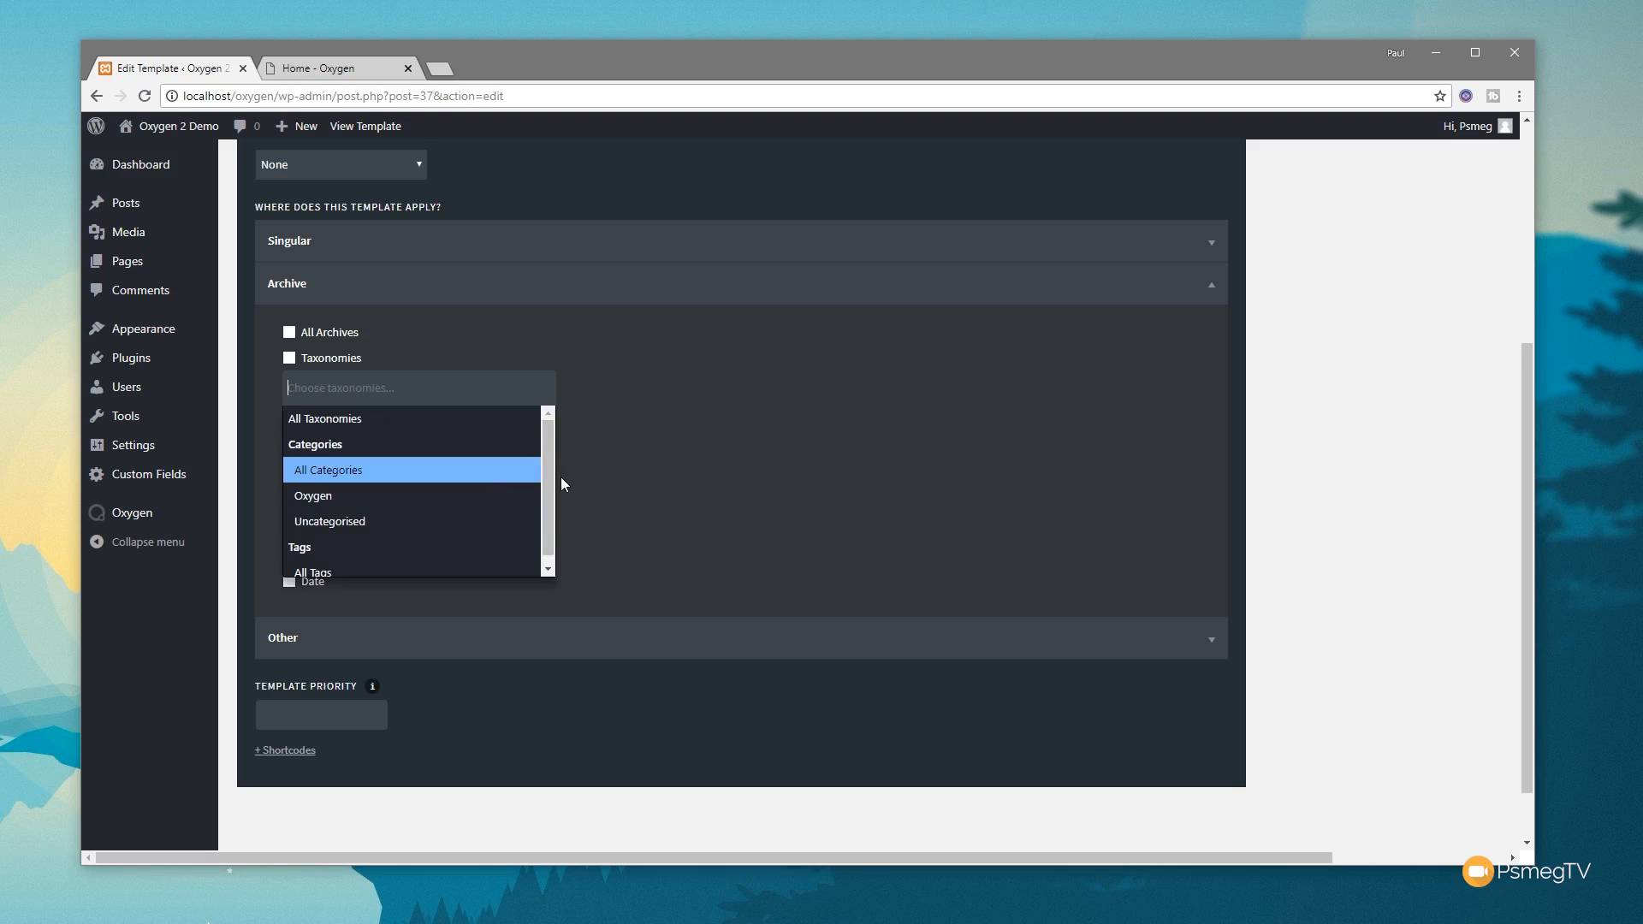
drag(551, 464, 553, 494)
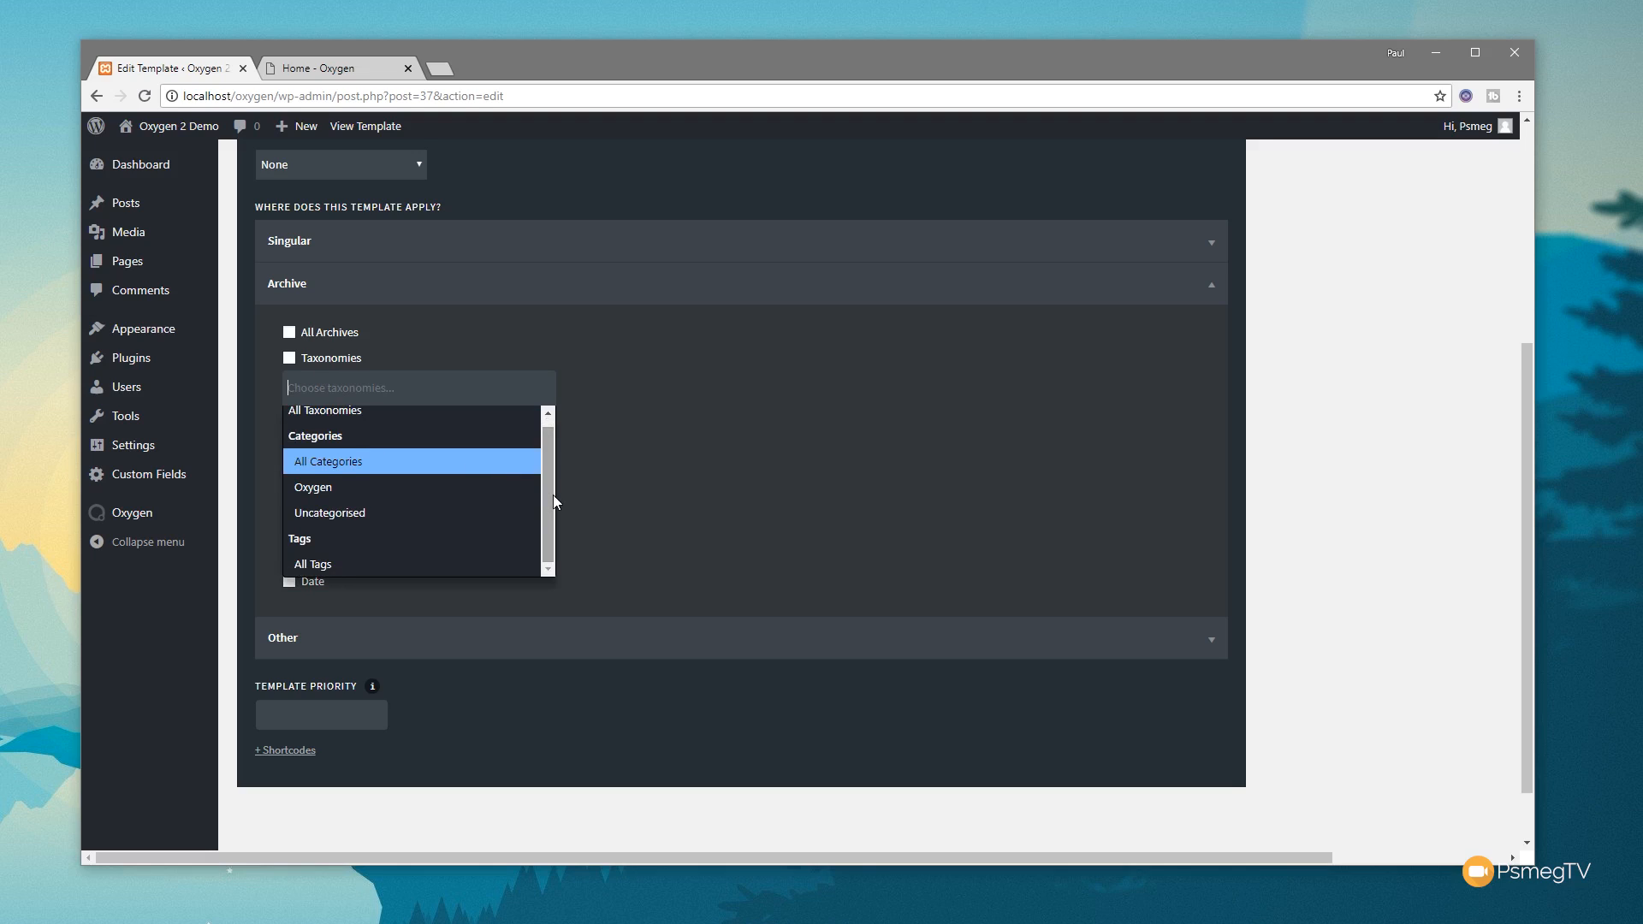
click(667, 435)
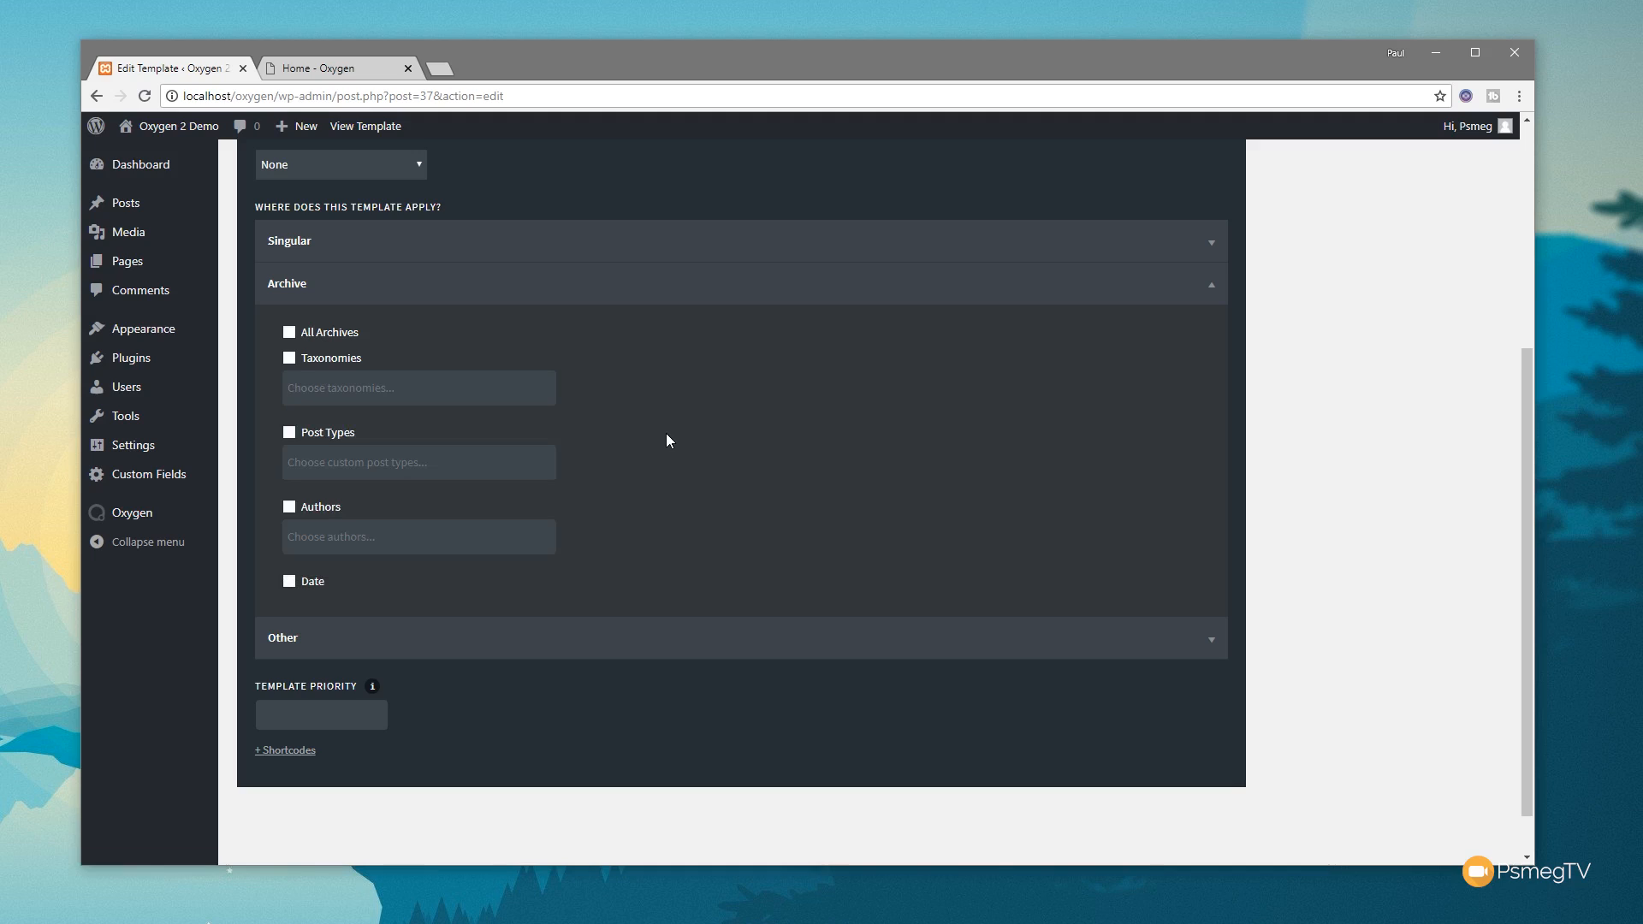
click(366, 463)
scroll(431, 556, down, 1)
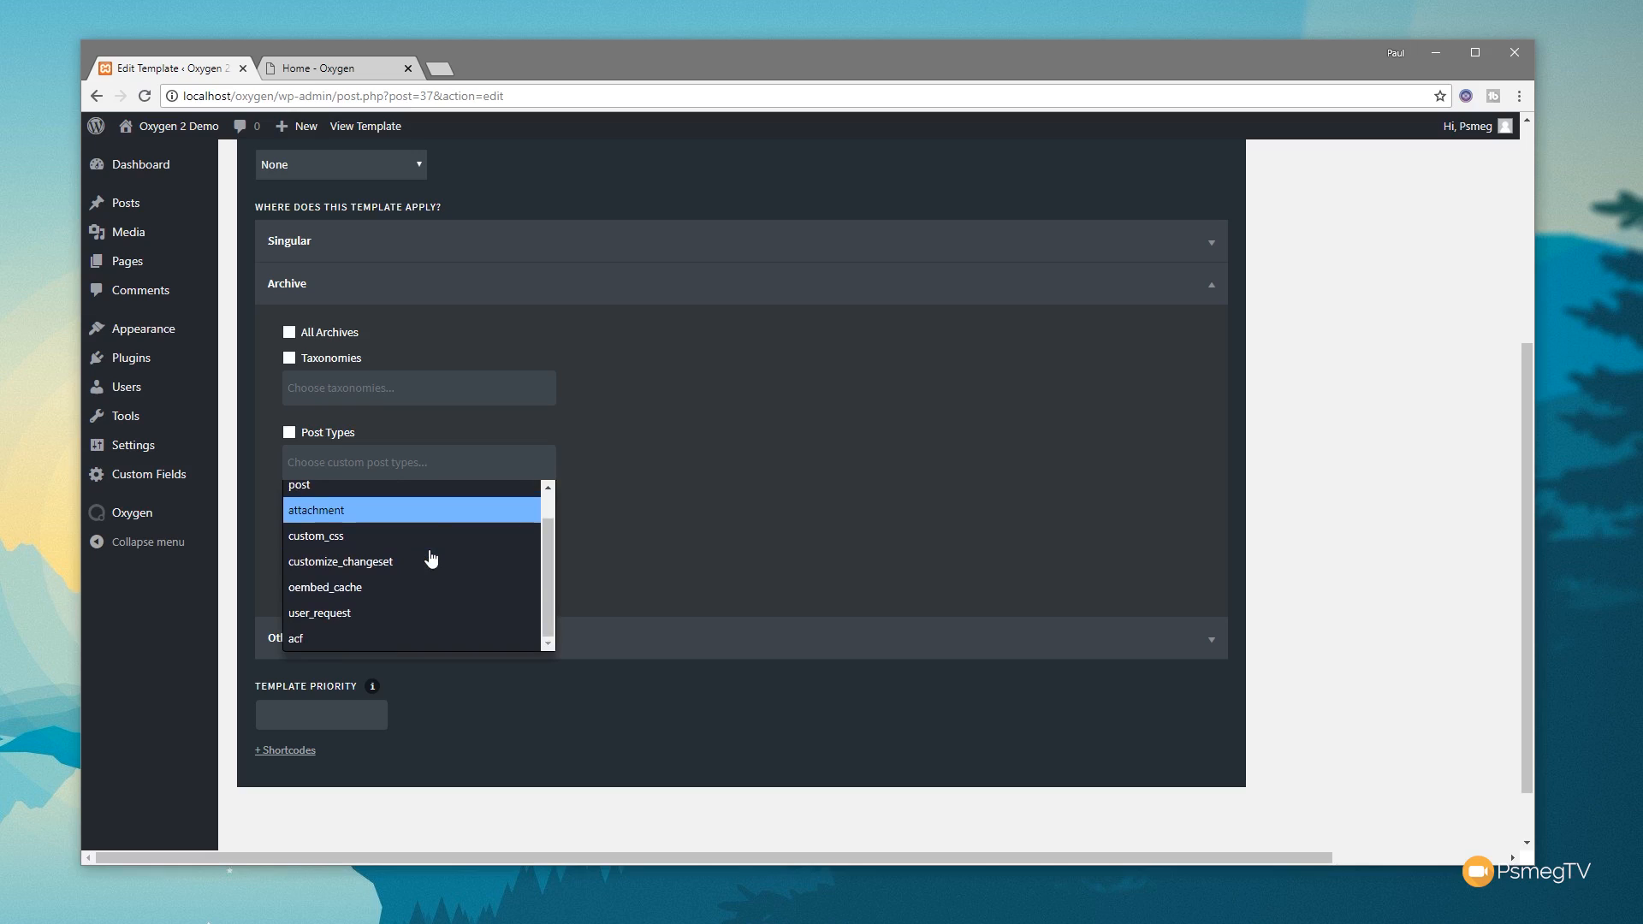
- Apply the Post Archive template to All Archives and update the template
click(760, 496)
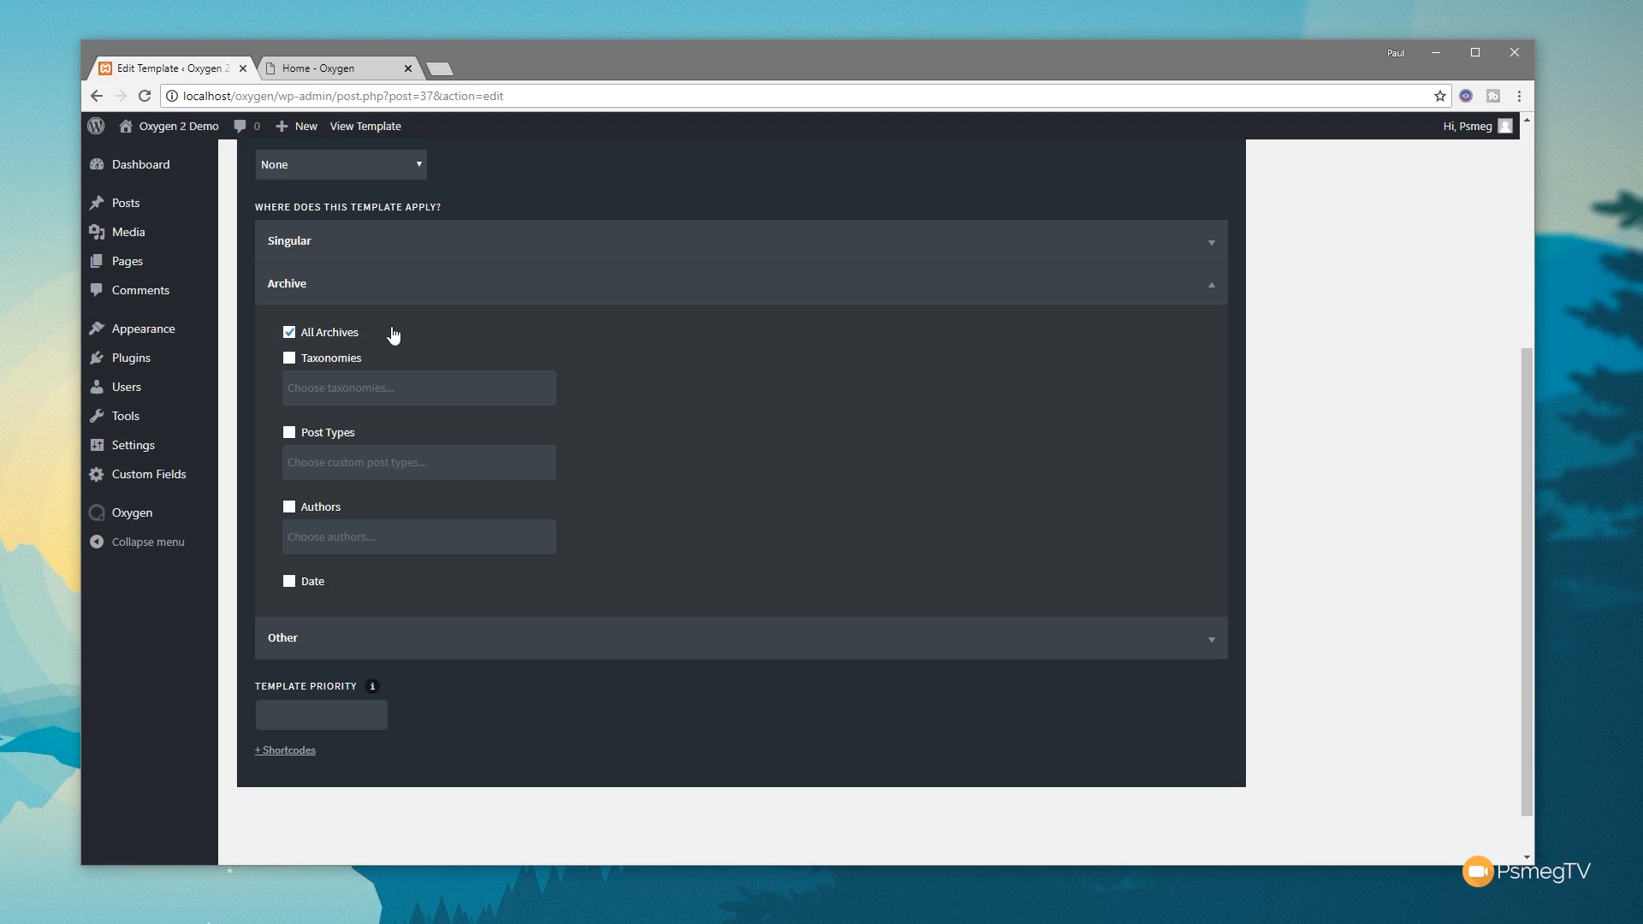
scroll(1232, 522, up, 5)
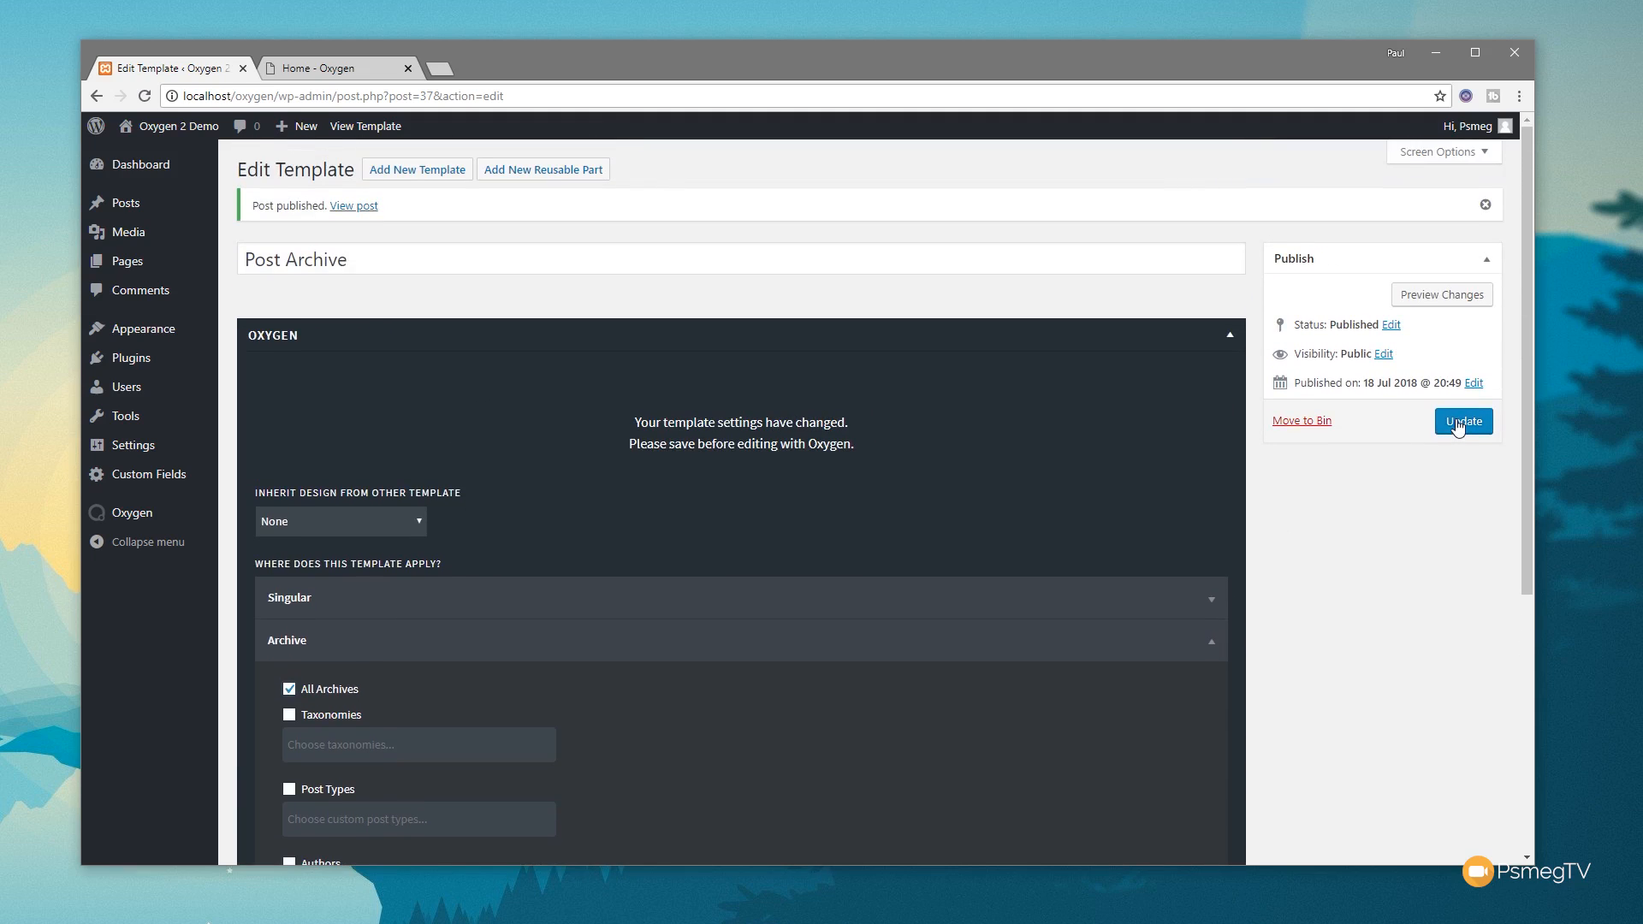
click(1457, 424)
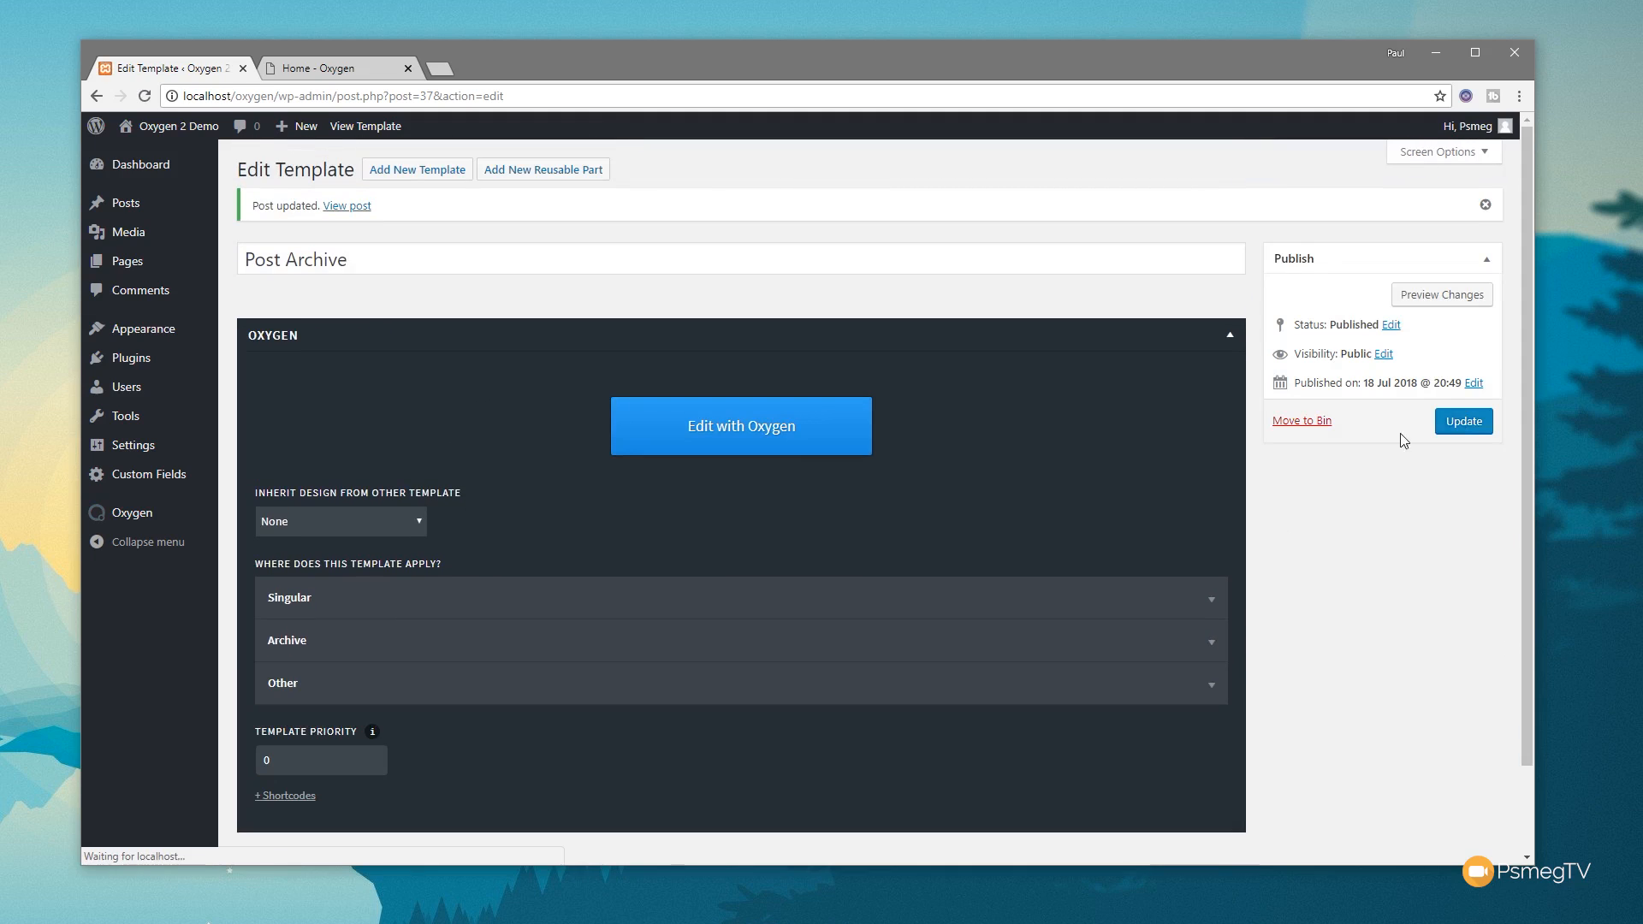
- Open the template in the Oxygen visual editor and add an Easy Posts element, previewing it with Posts
click(702, 423)
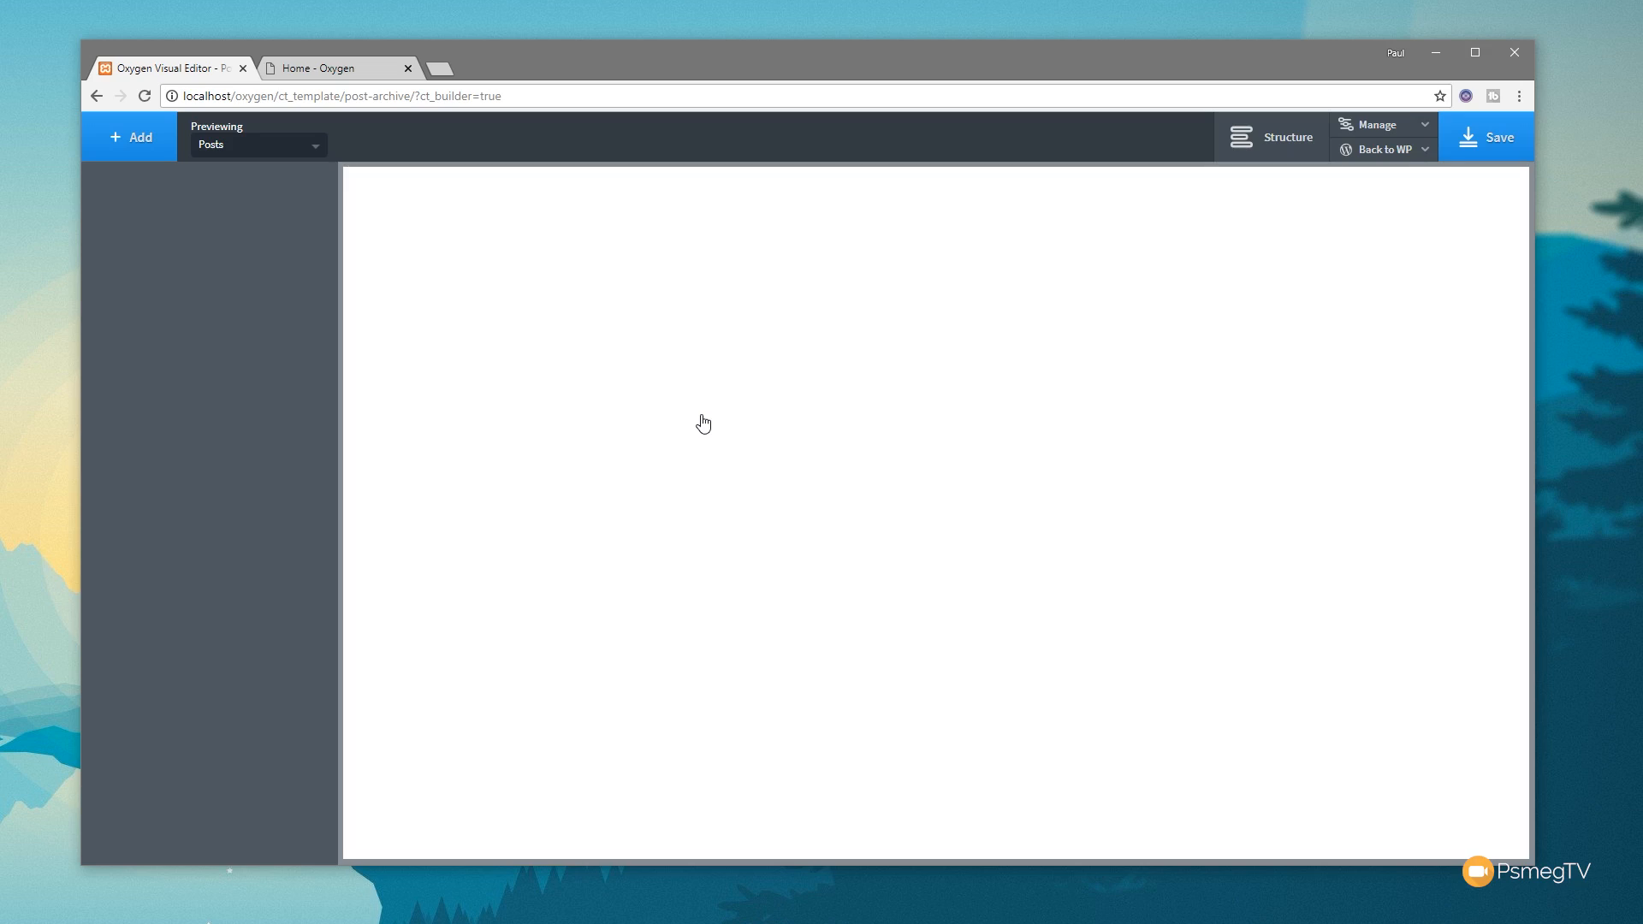
click(137, 138)
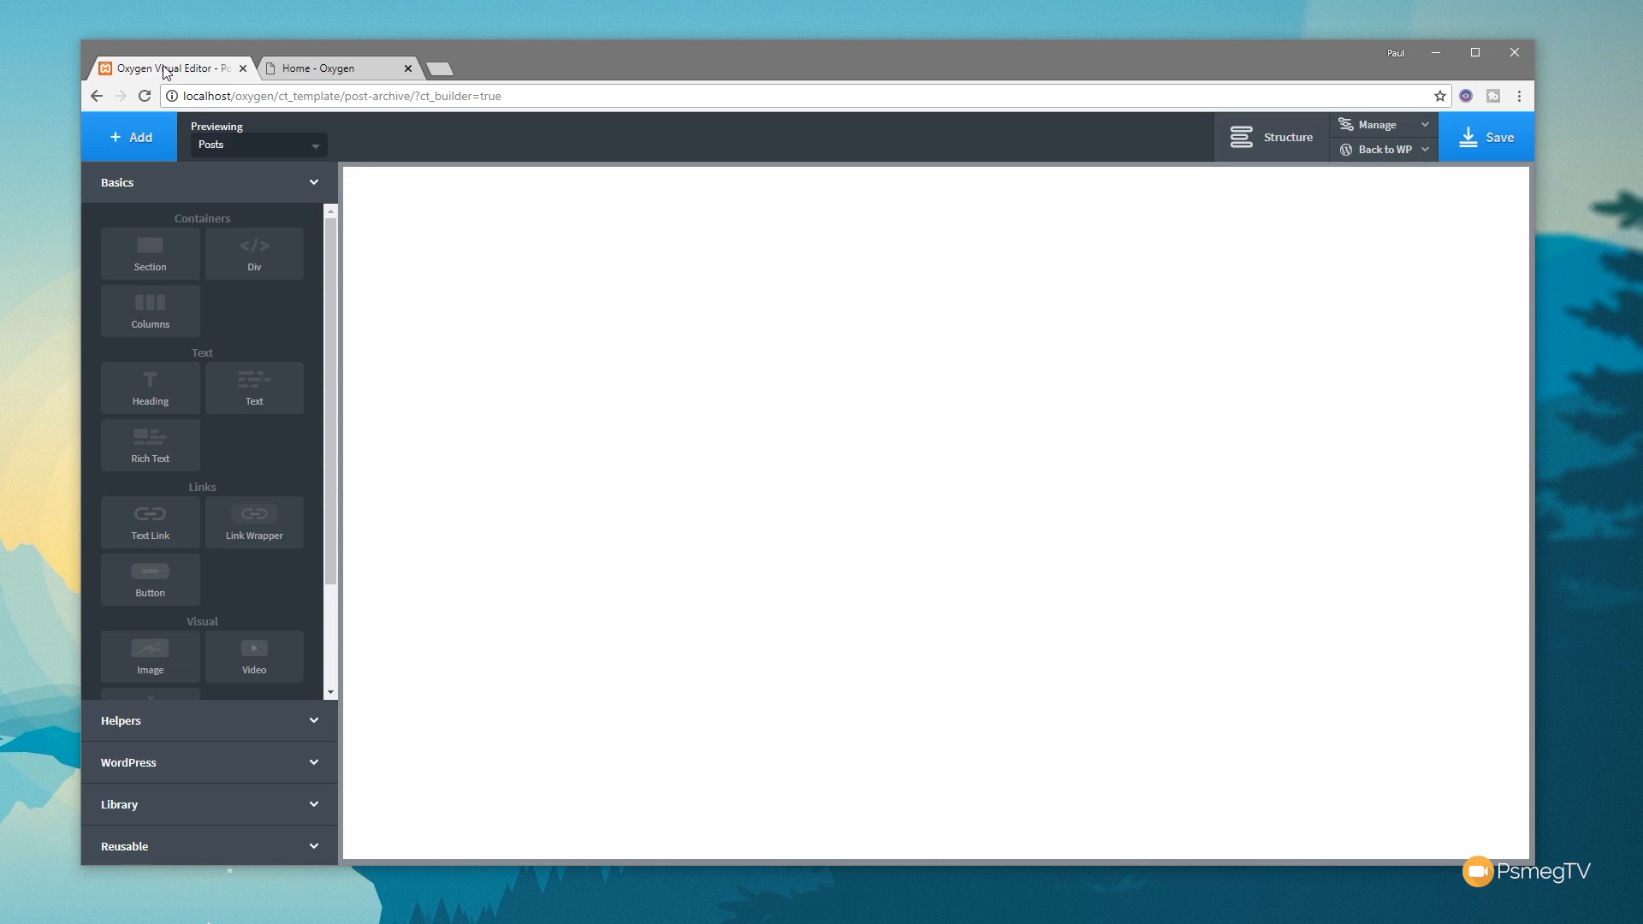
click(134, 728)
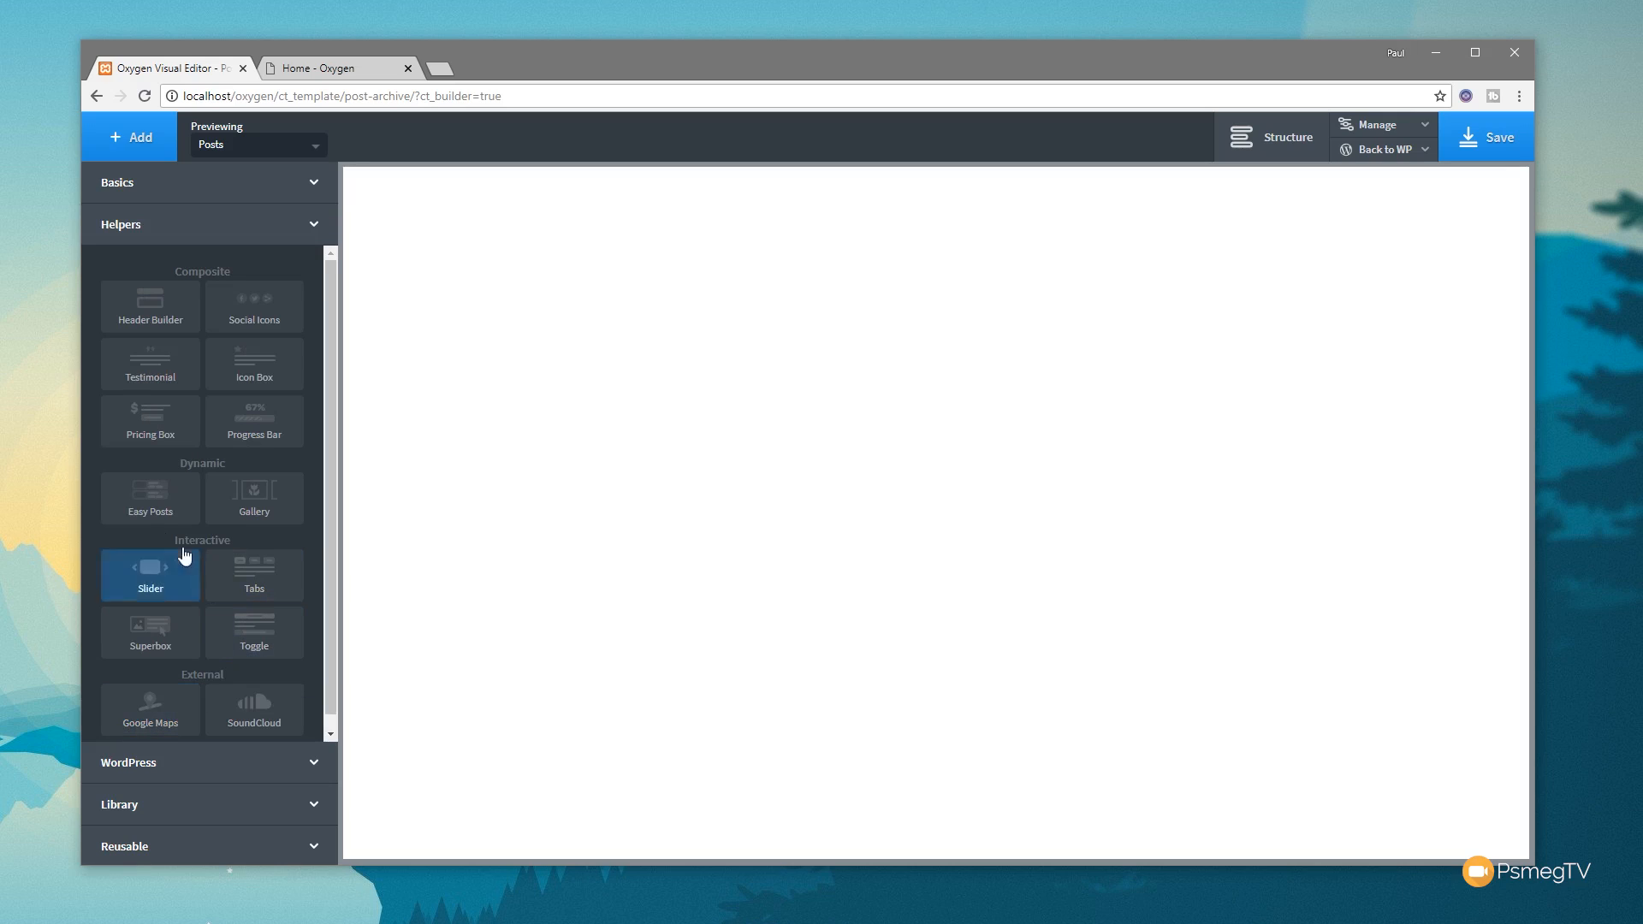
click(152, 514)
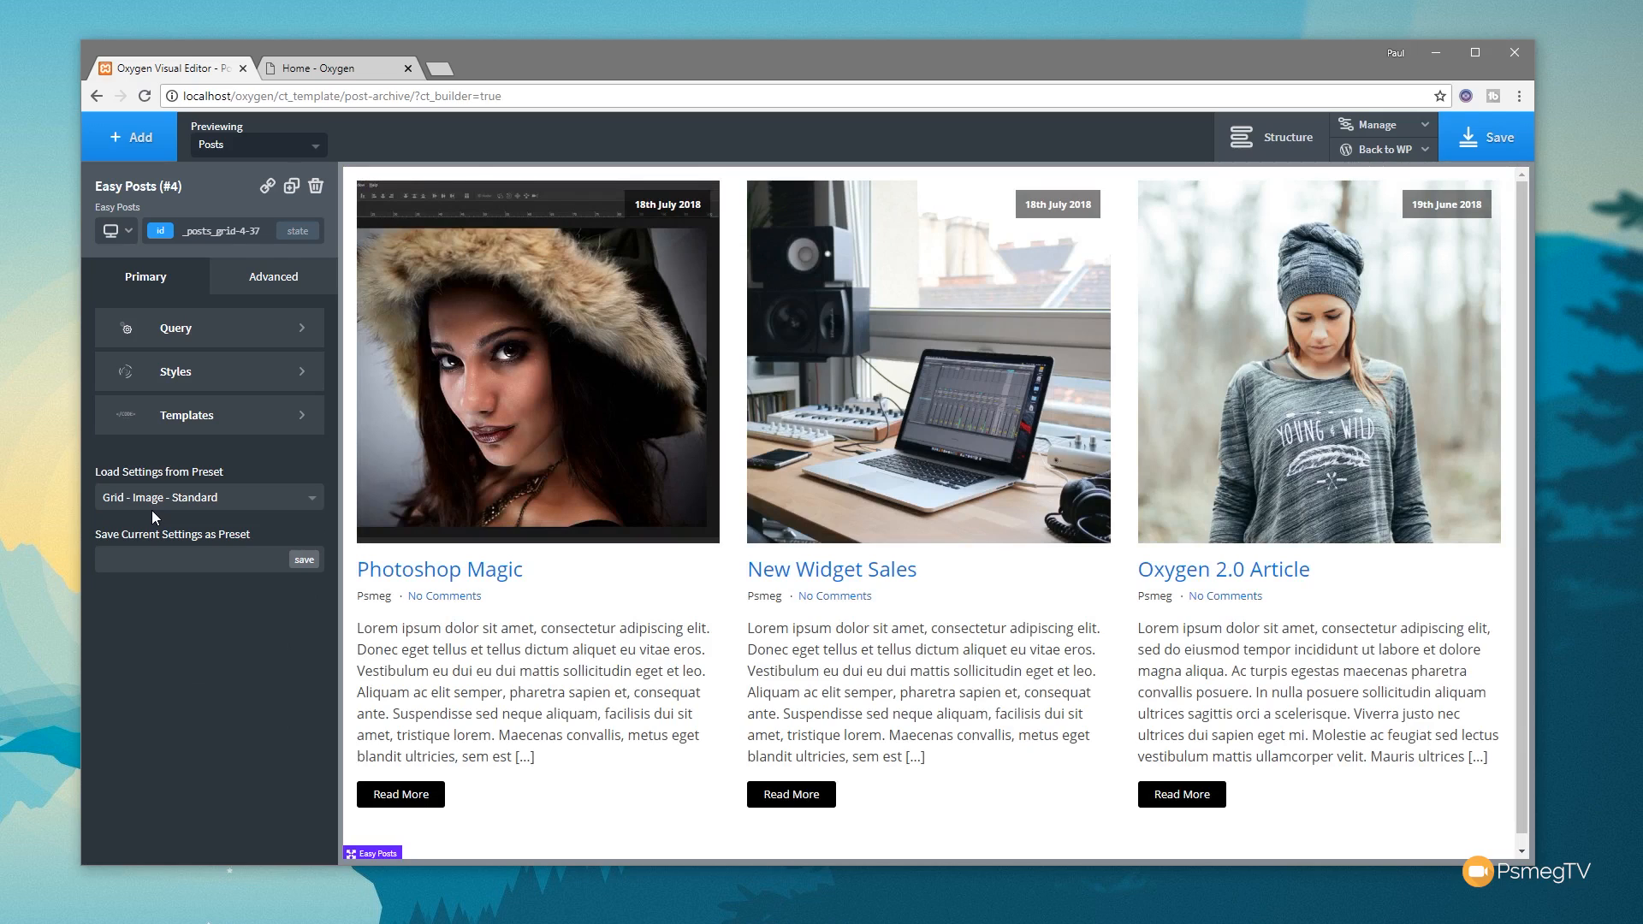
click(225, 149)
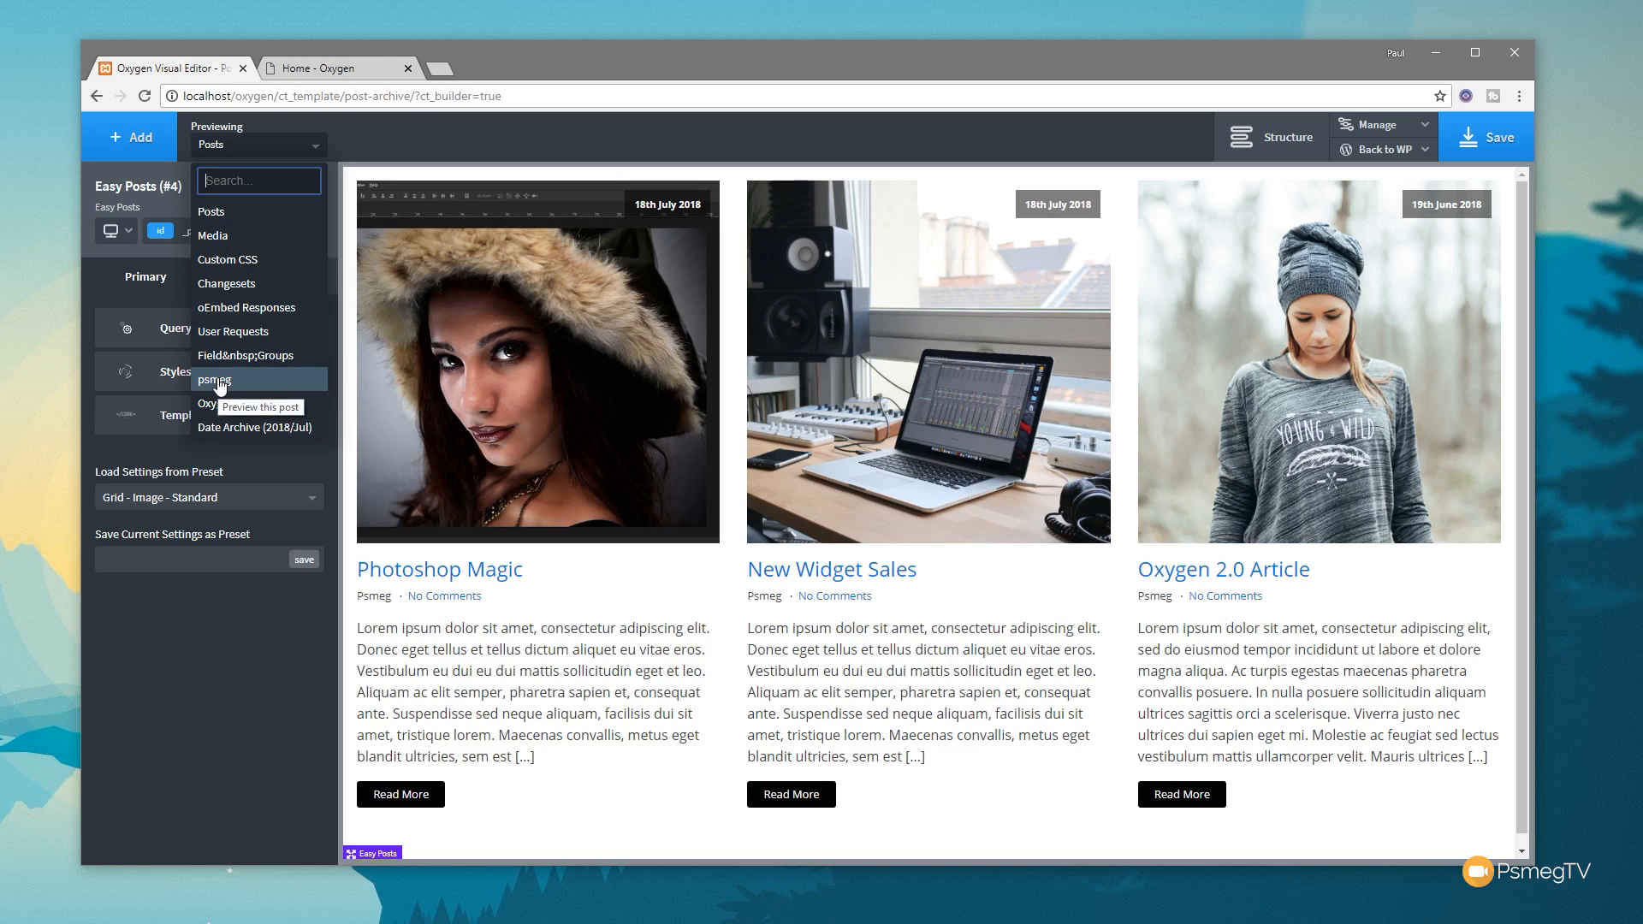
click(219, 214)
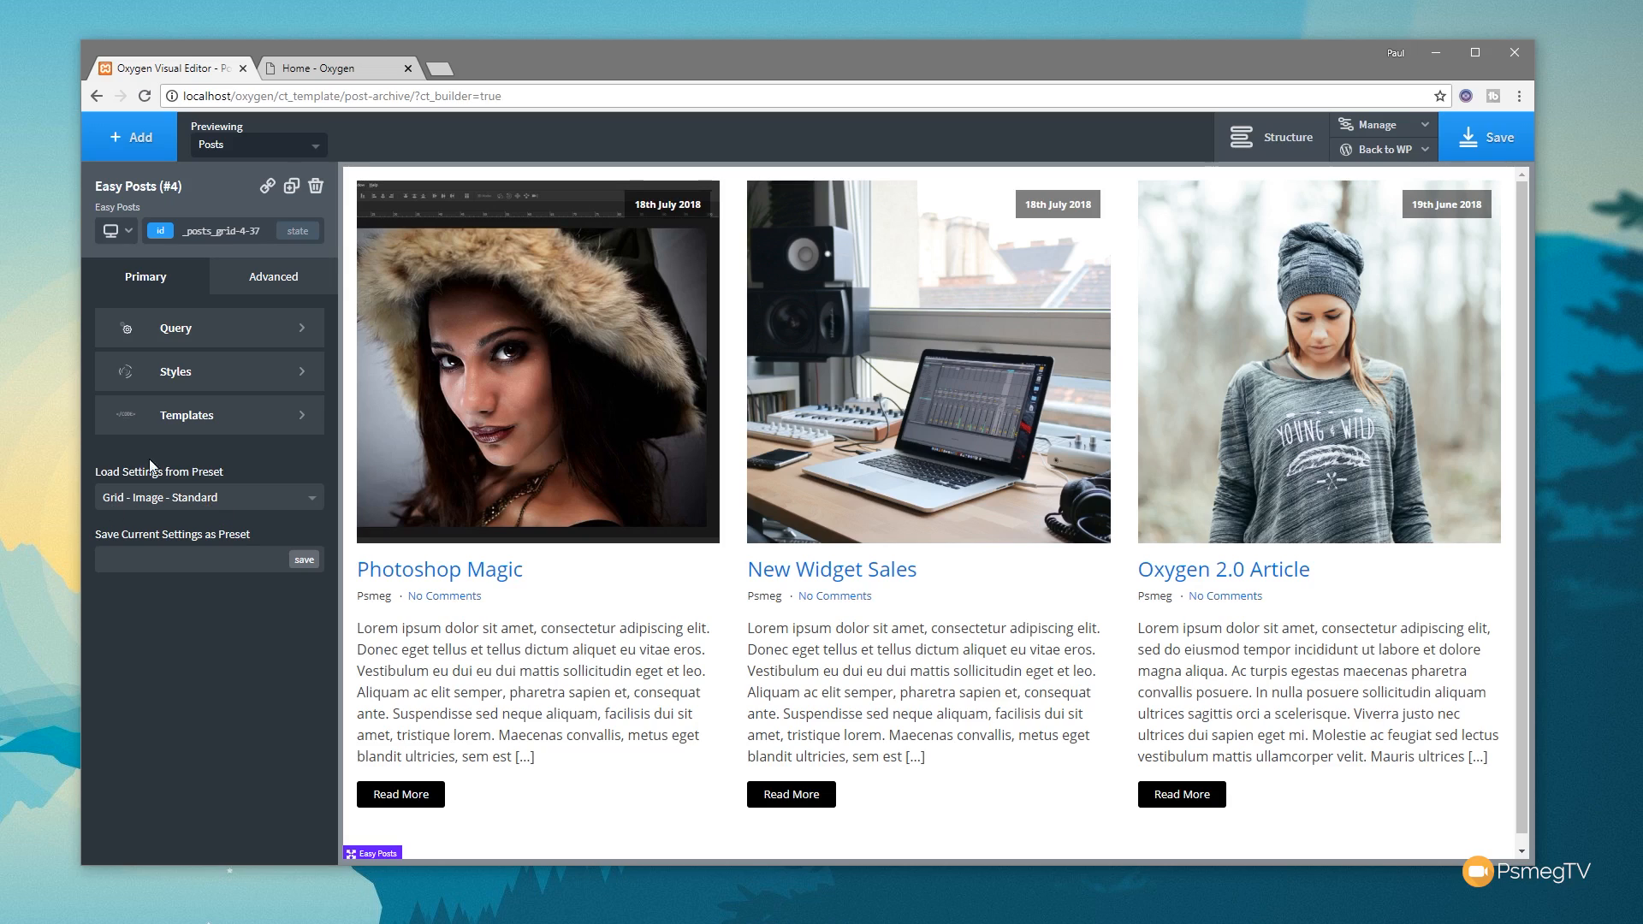
- Load the "List - Image on Left" preset for the Easy Posts element, overwriting its current settings
click(145, 504)
drag(315, 547, 313, 633)
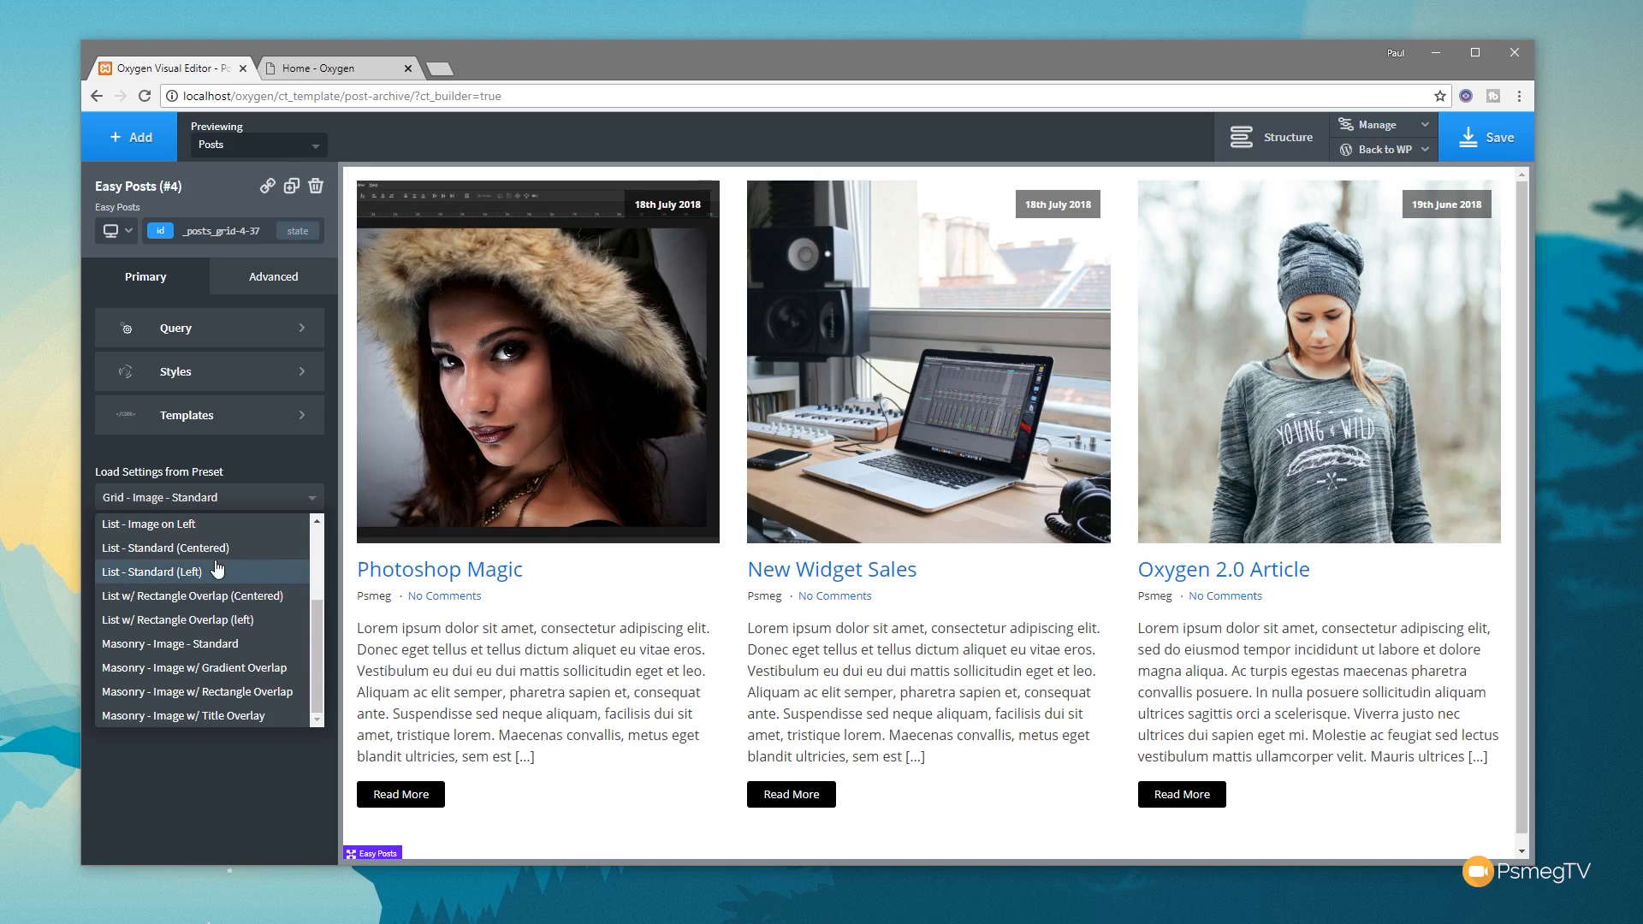
click(167, 531)
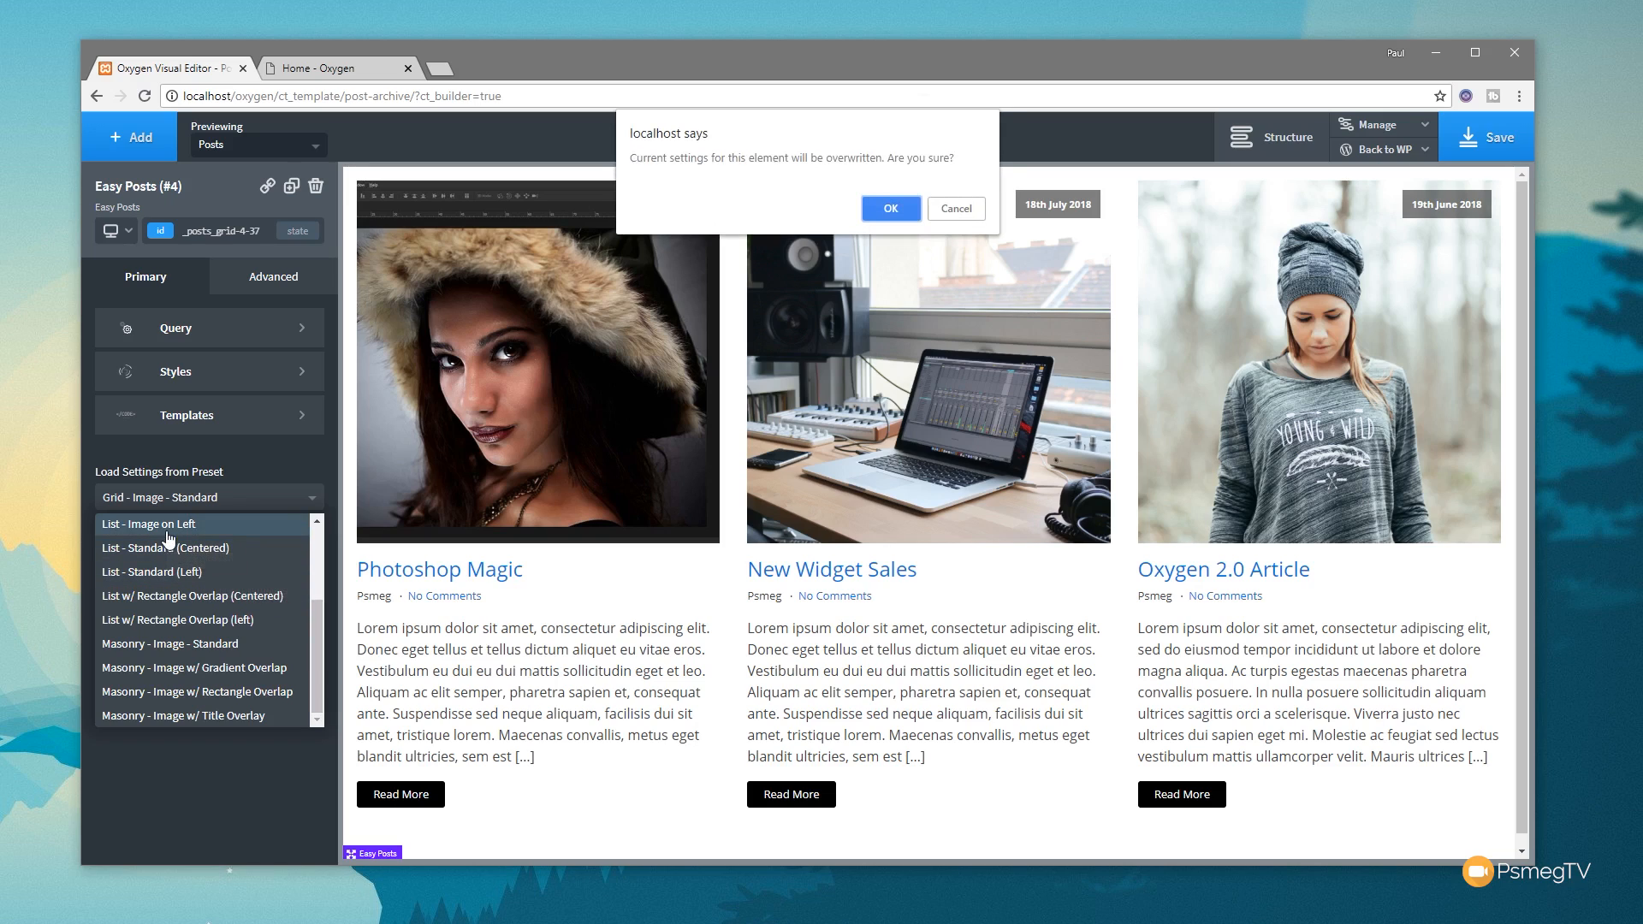
click(895, 207)
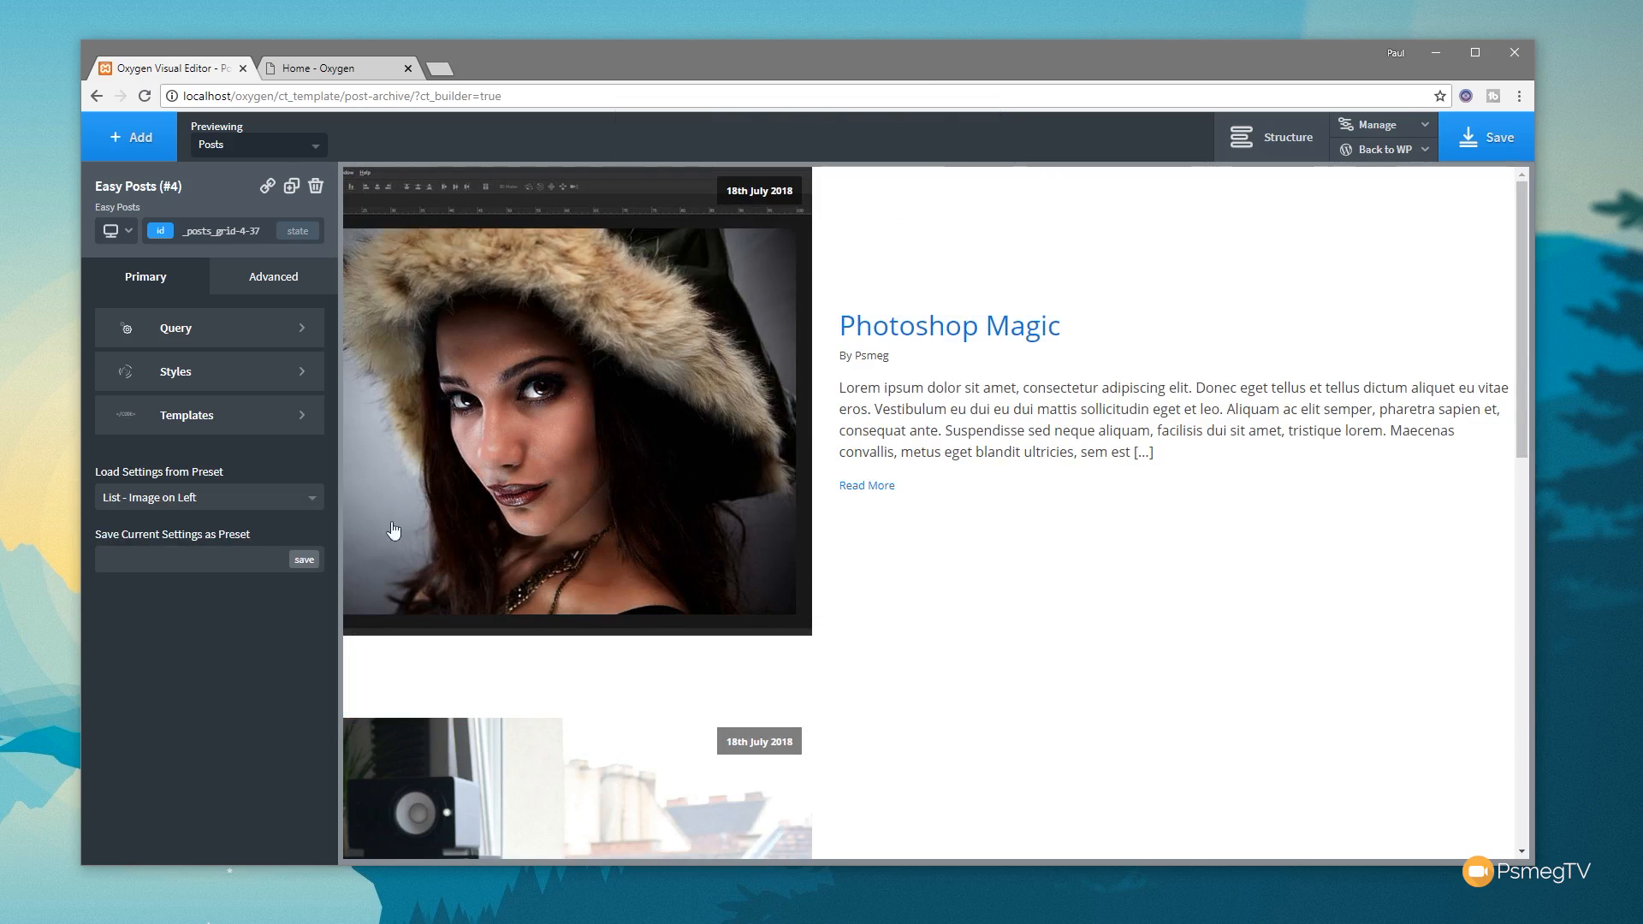
- Load the "Masonry - Image w/ Gradient Overlap" preset for the Easy Posts element
click(284, 498)
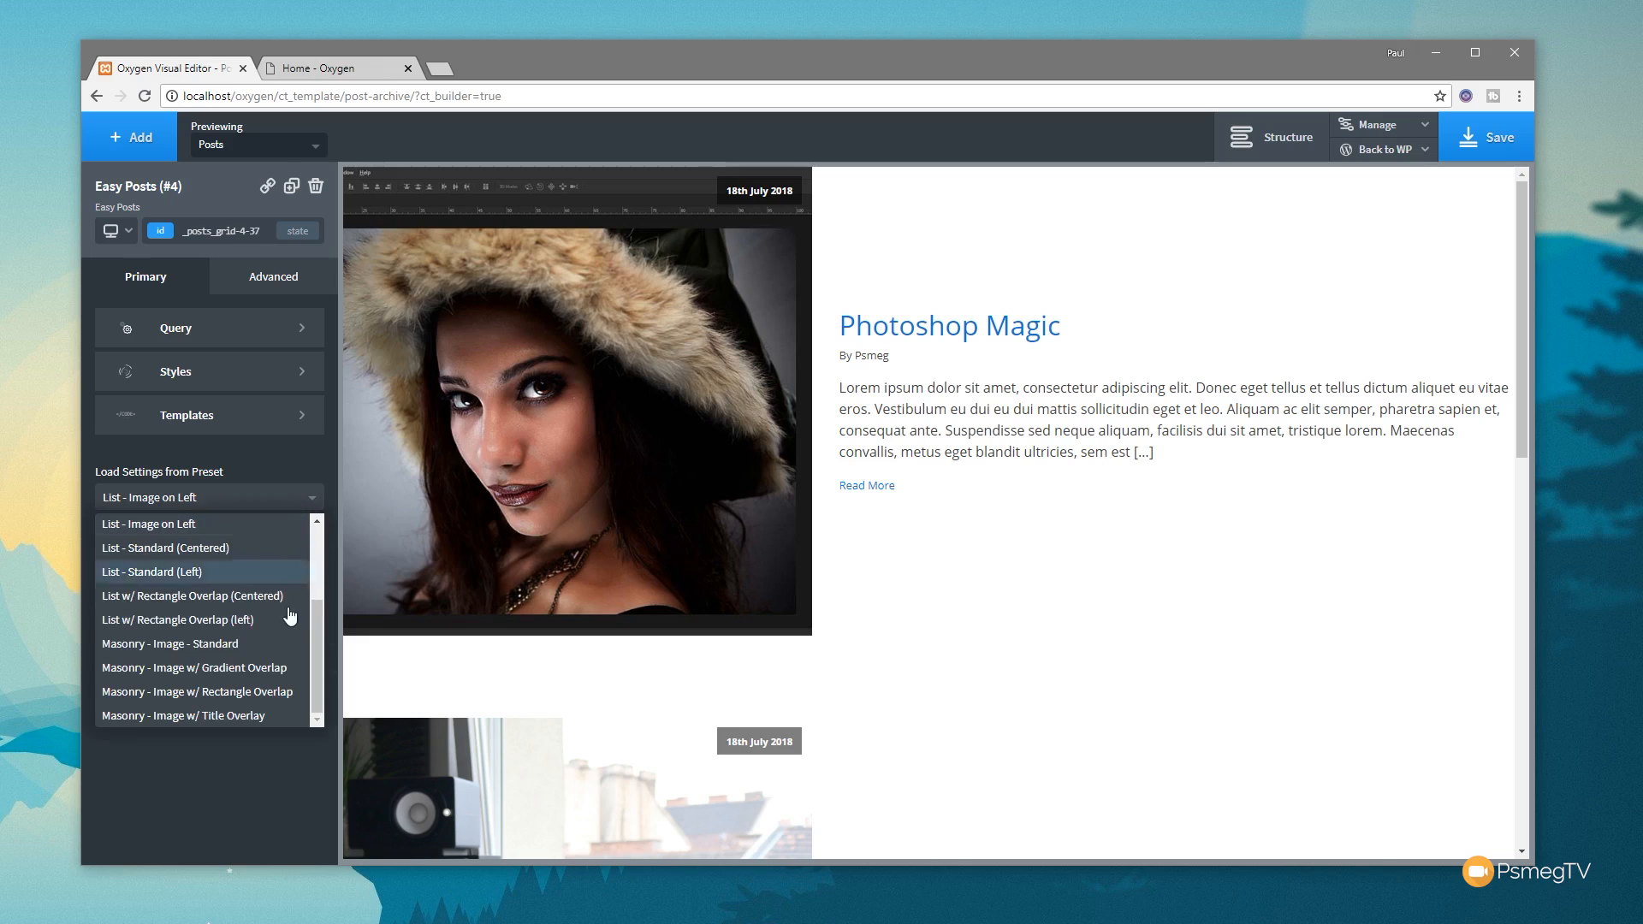
click(253, 668)
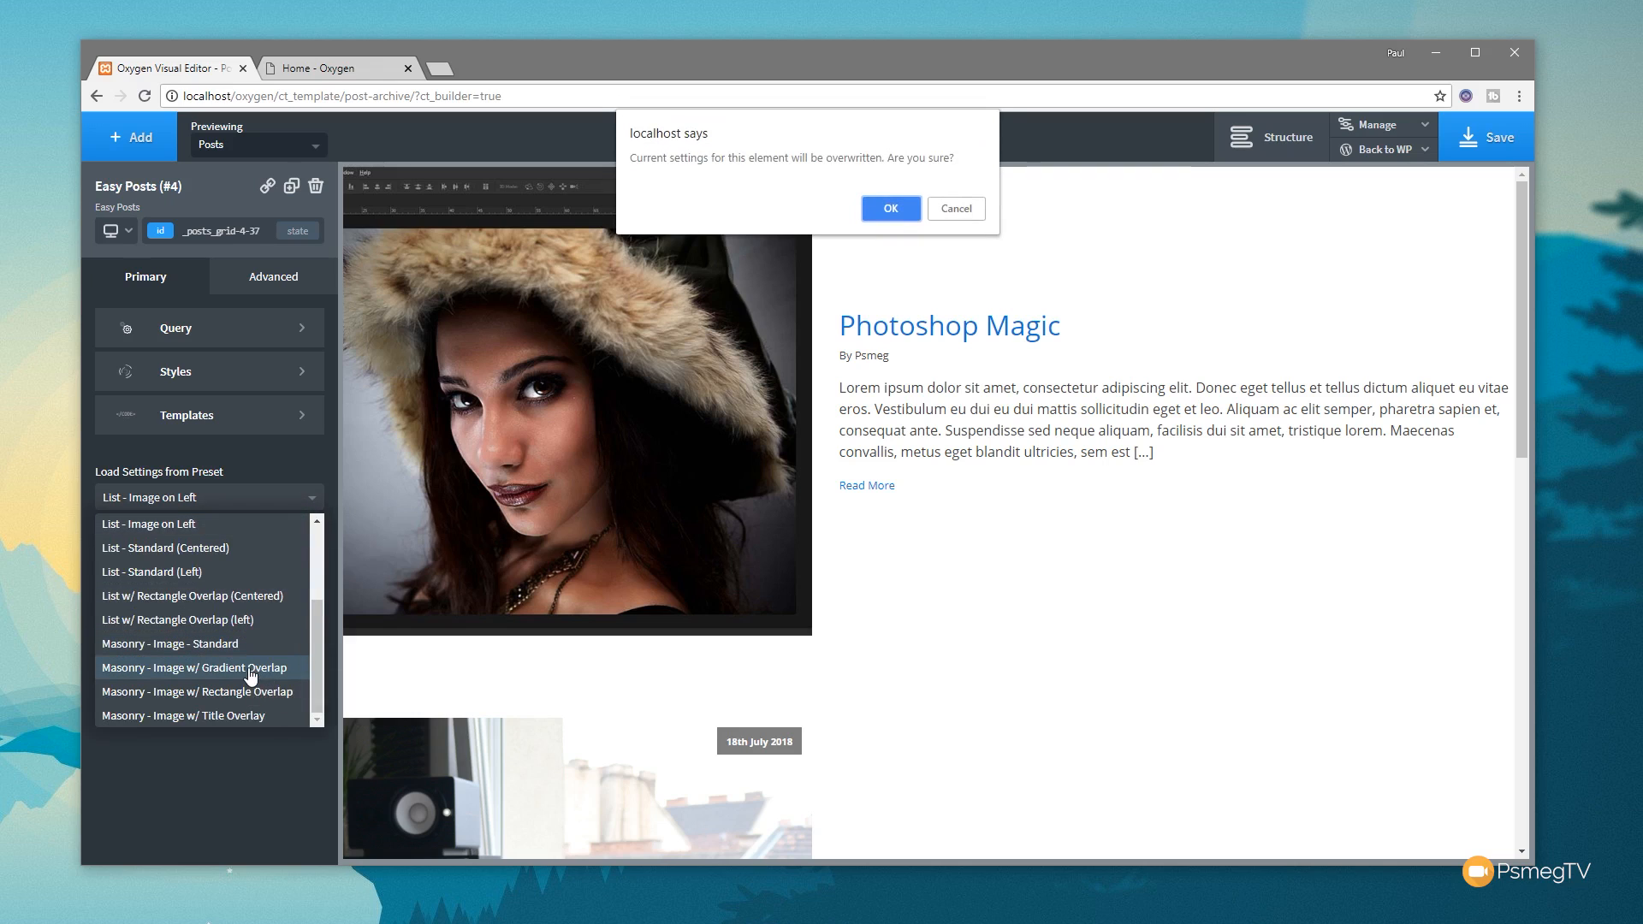
click(890, 210)
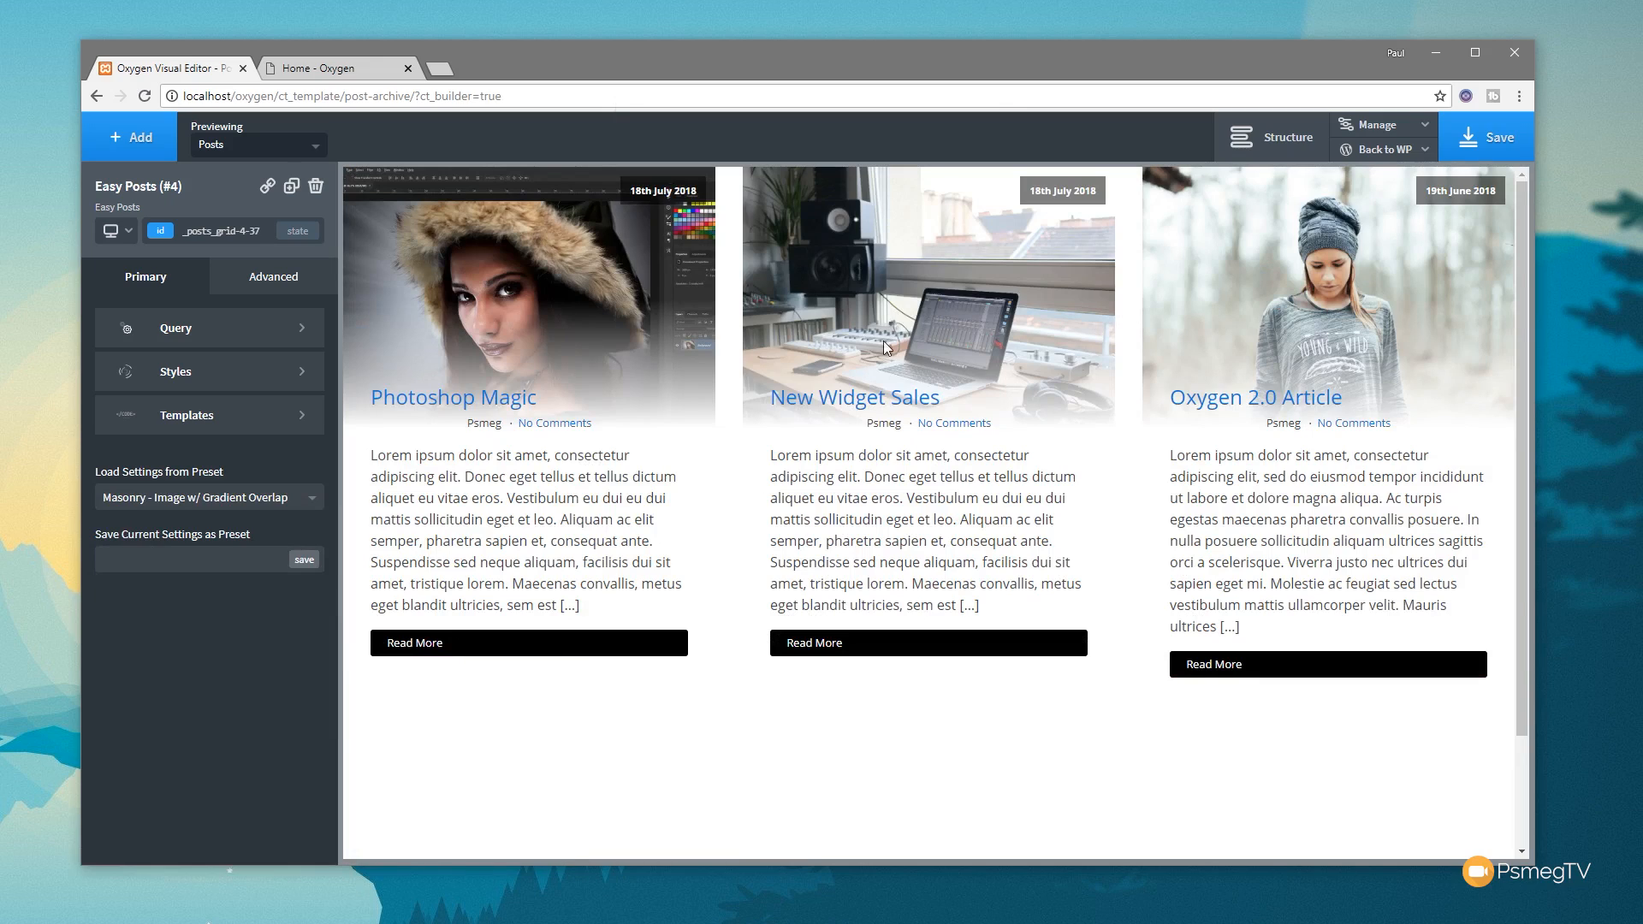
- Load the "Grid - Image - Standard" preset for the Easy Posts element, overwriting its current settings
click(313, 503)
scroll(315, 584, up, 3)
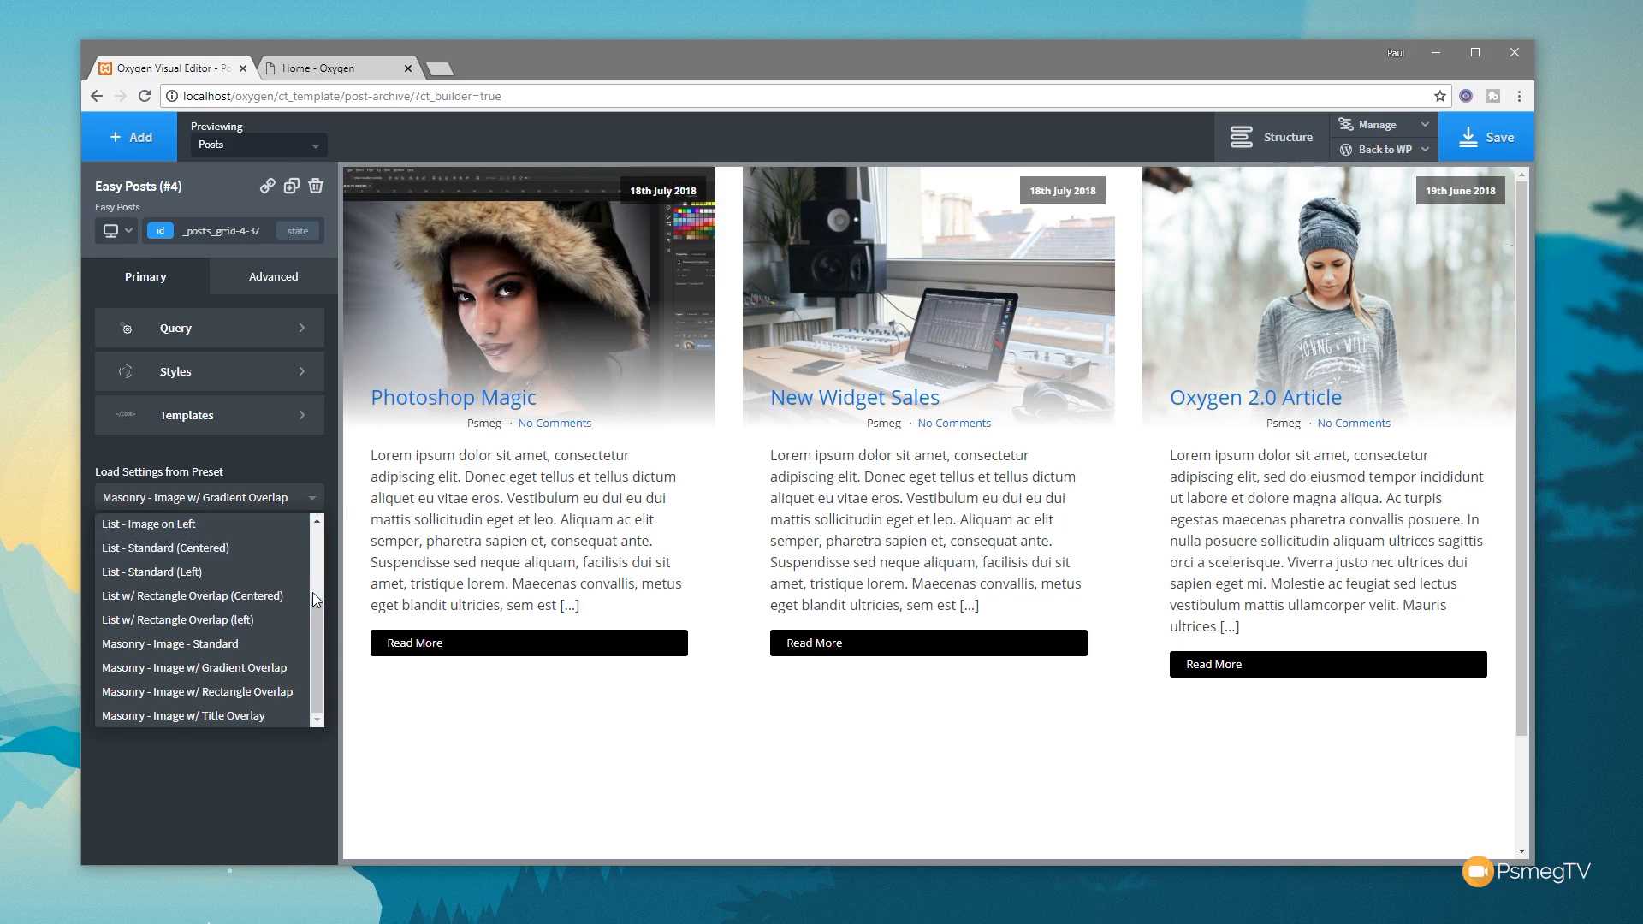
click(174, 527)
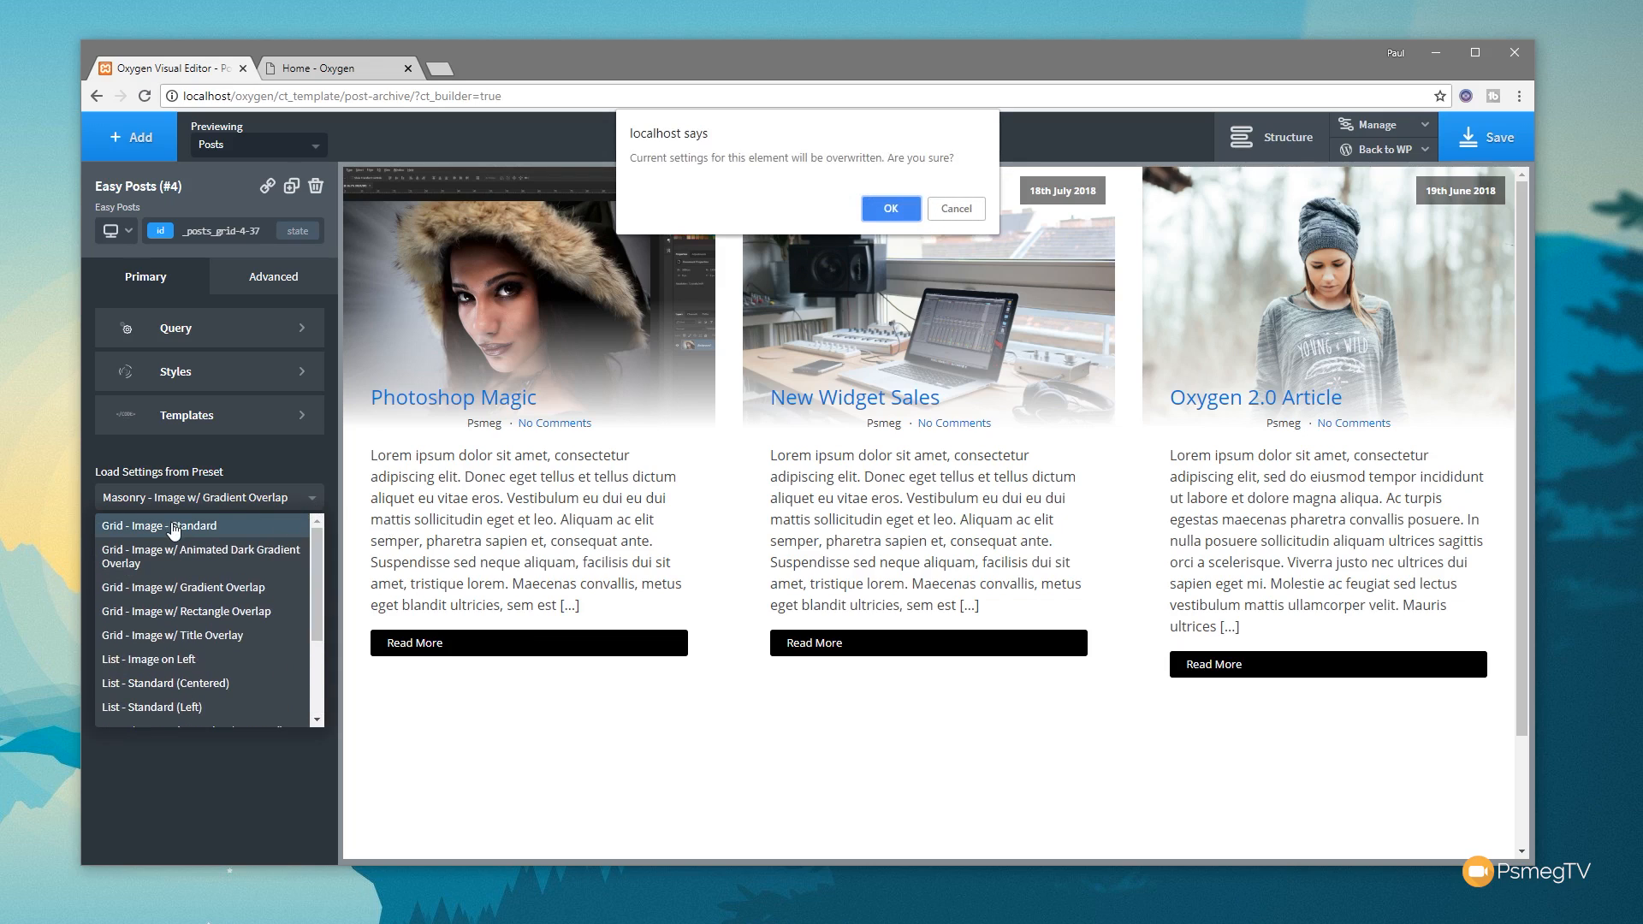
click(881, 213)
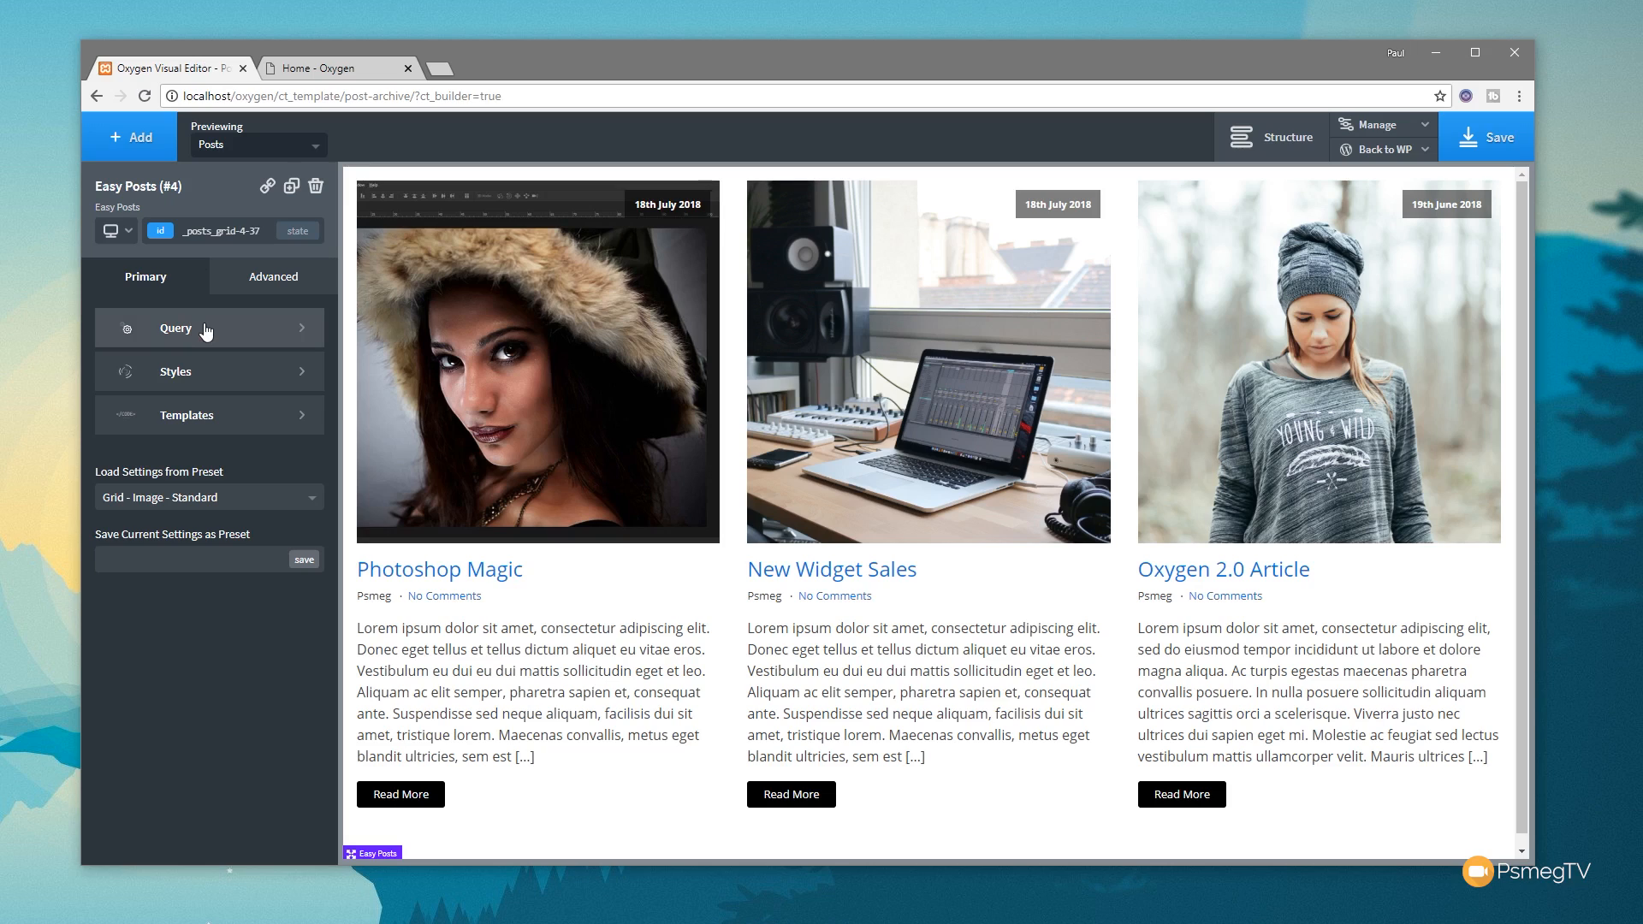
- Set the Easy Posts WP Query to custom after viewing the manual option, and inspect the custom query's filtering options
click(306, 331)
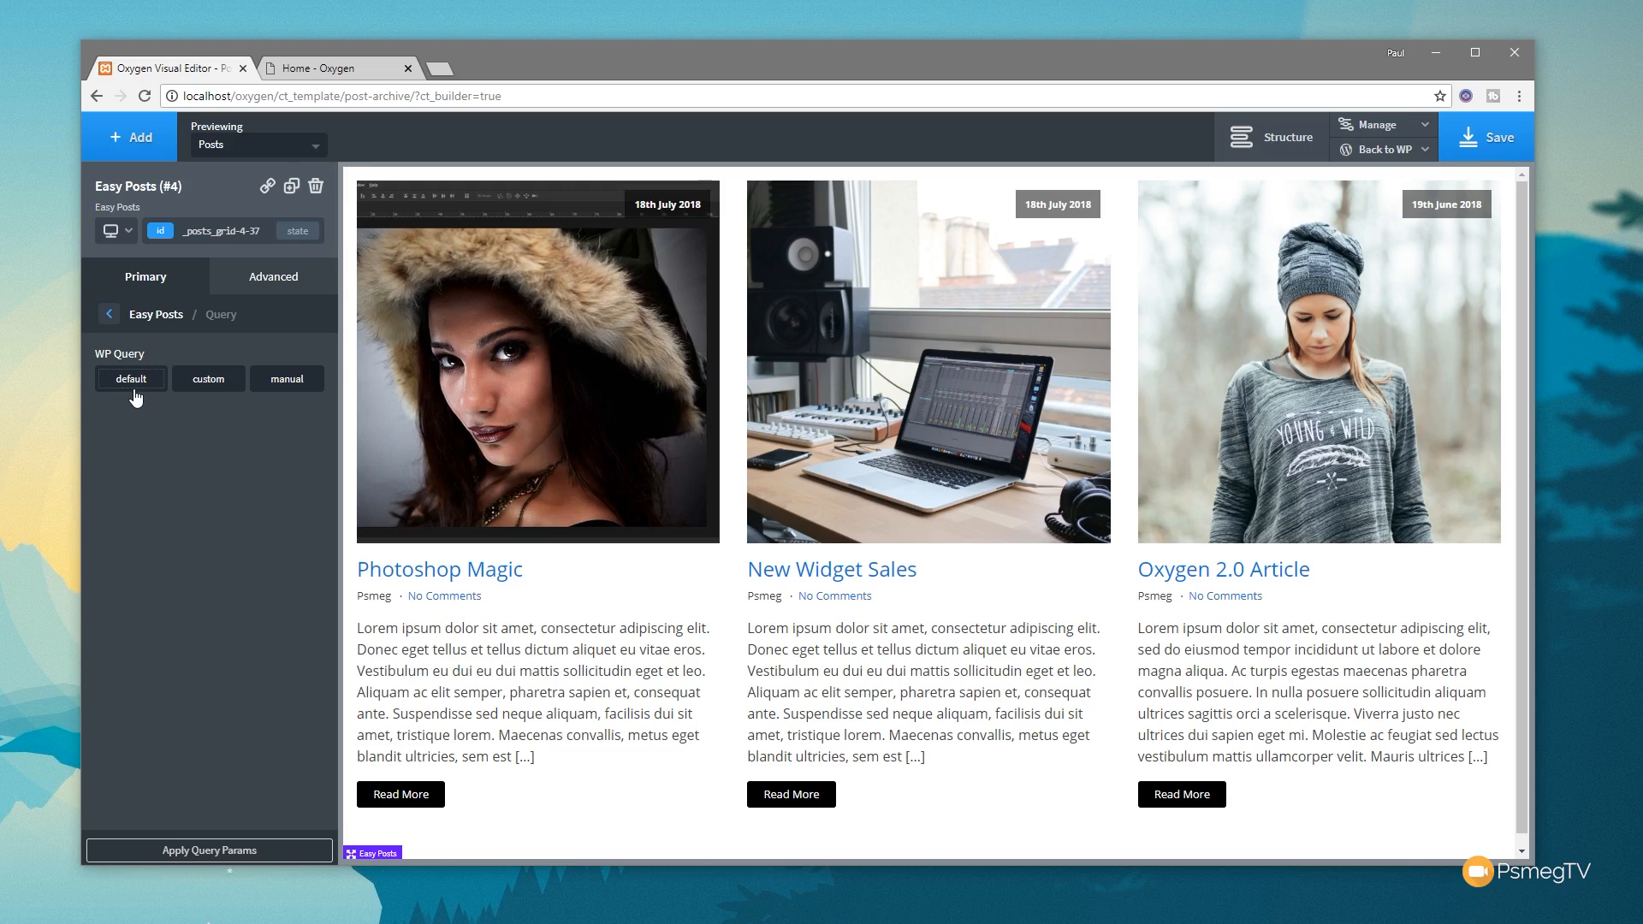
click(206, 393)
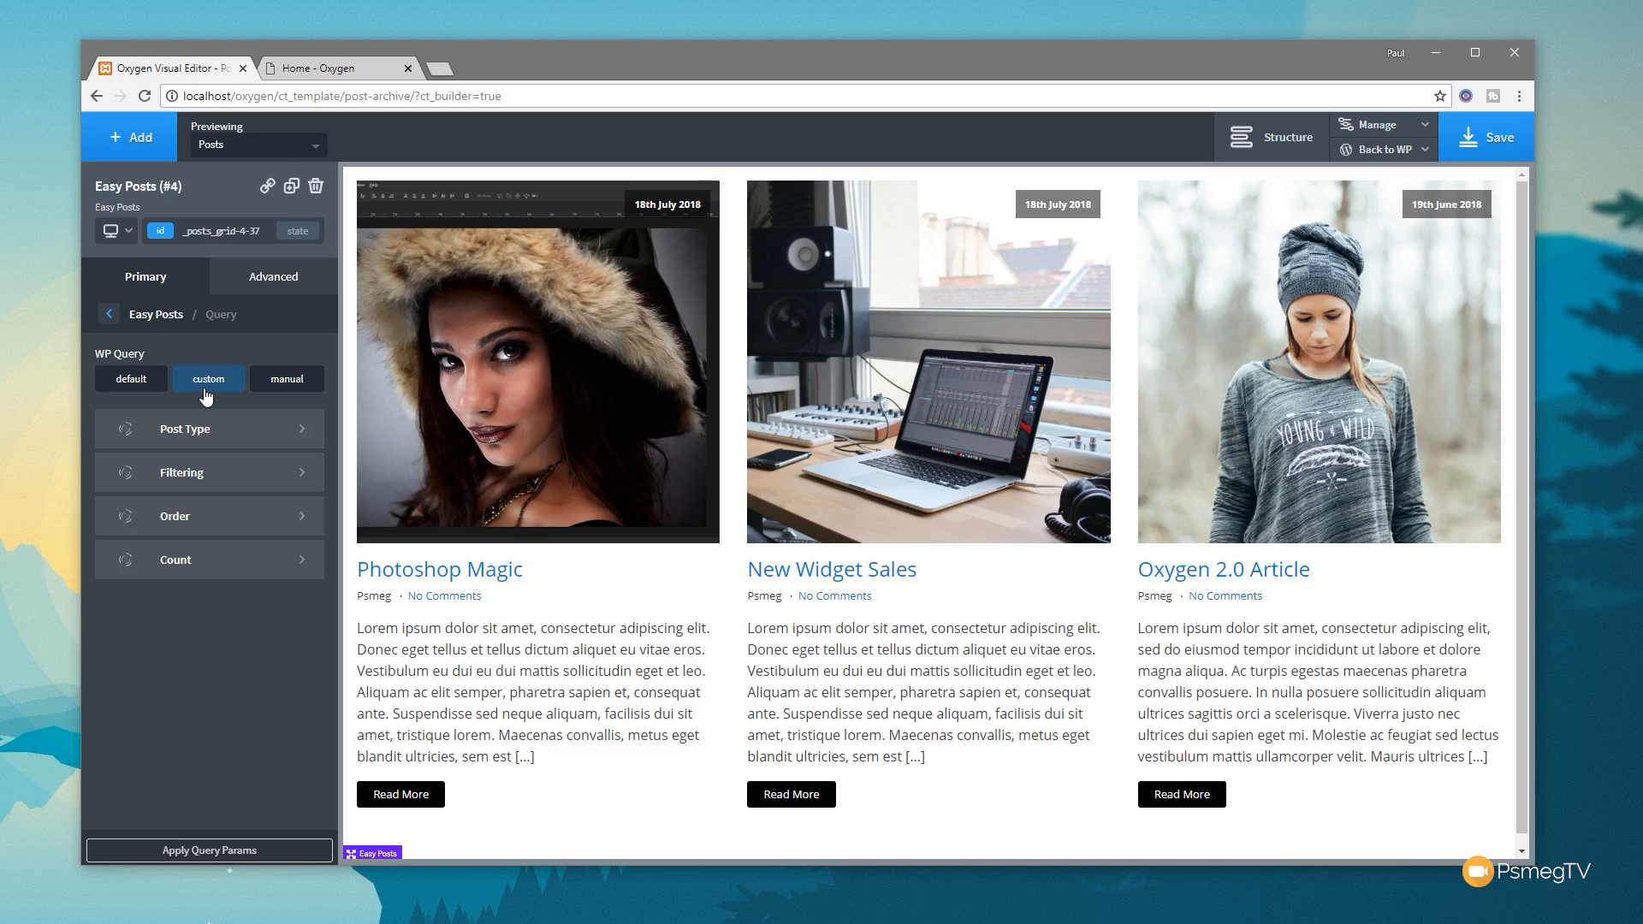
click(292, 388)
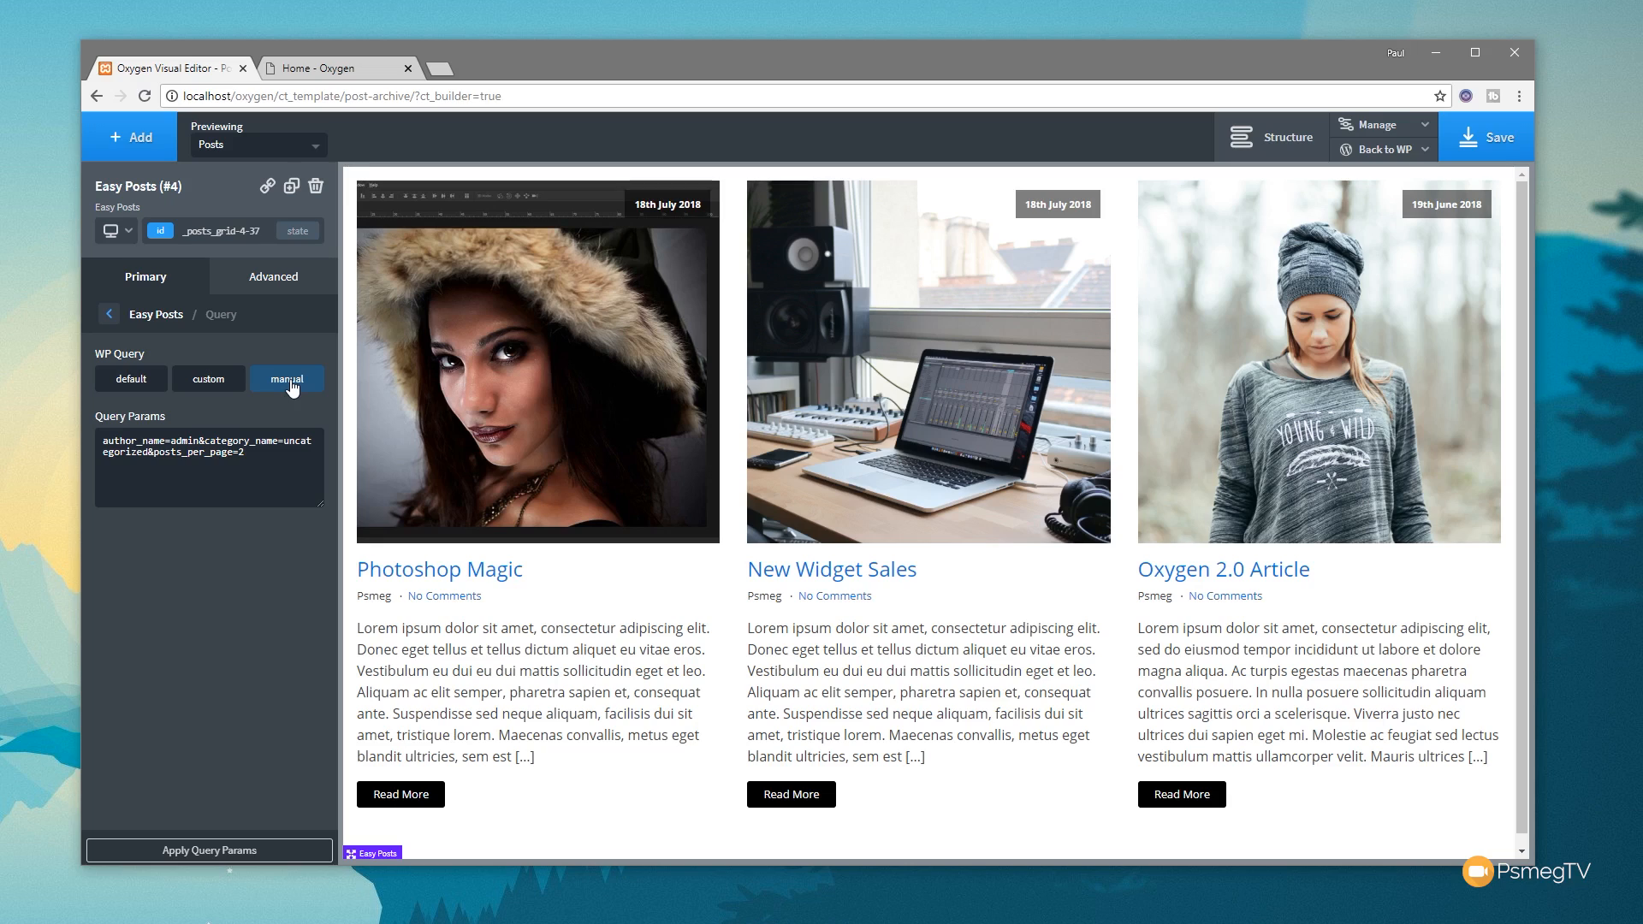
click(212, 392)
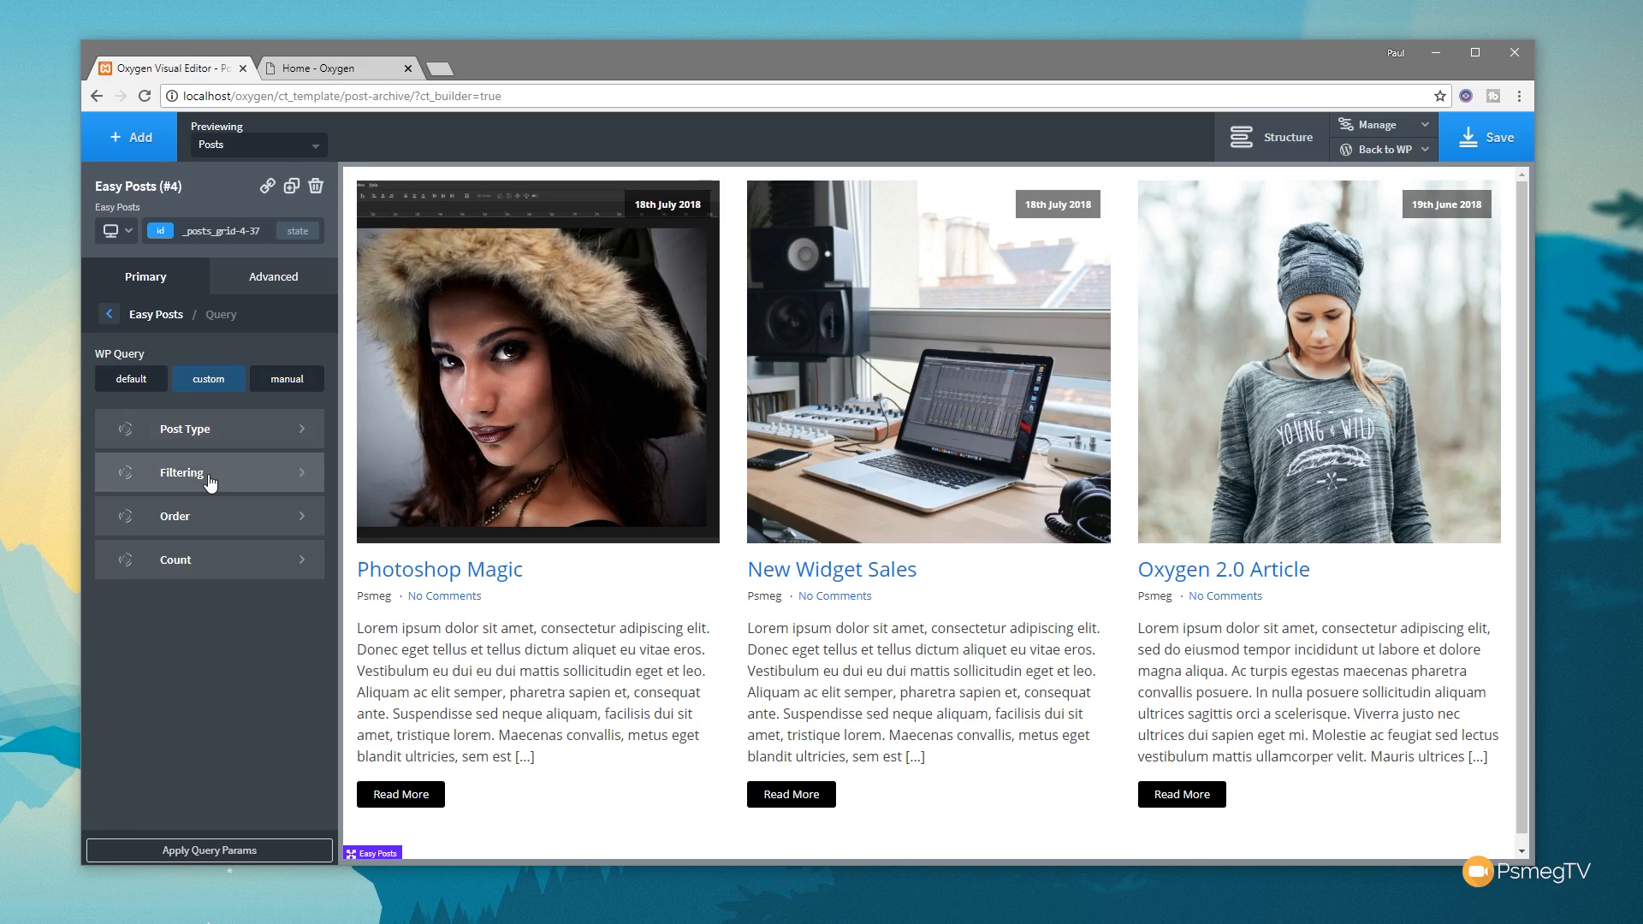
click(209, 479)
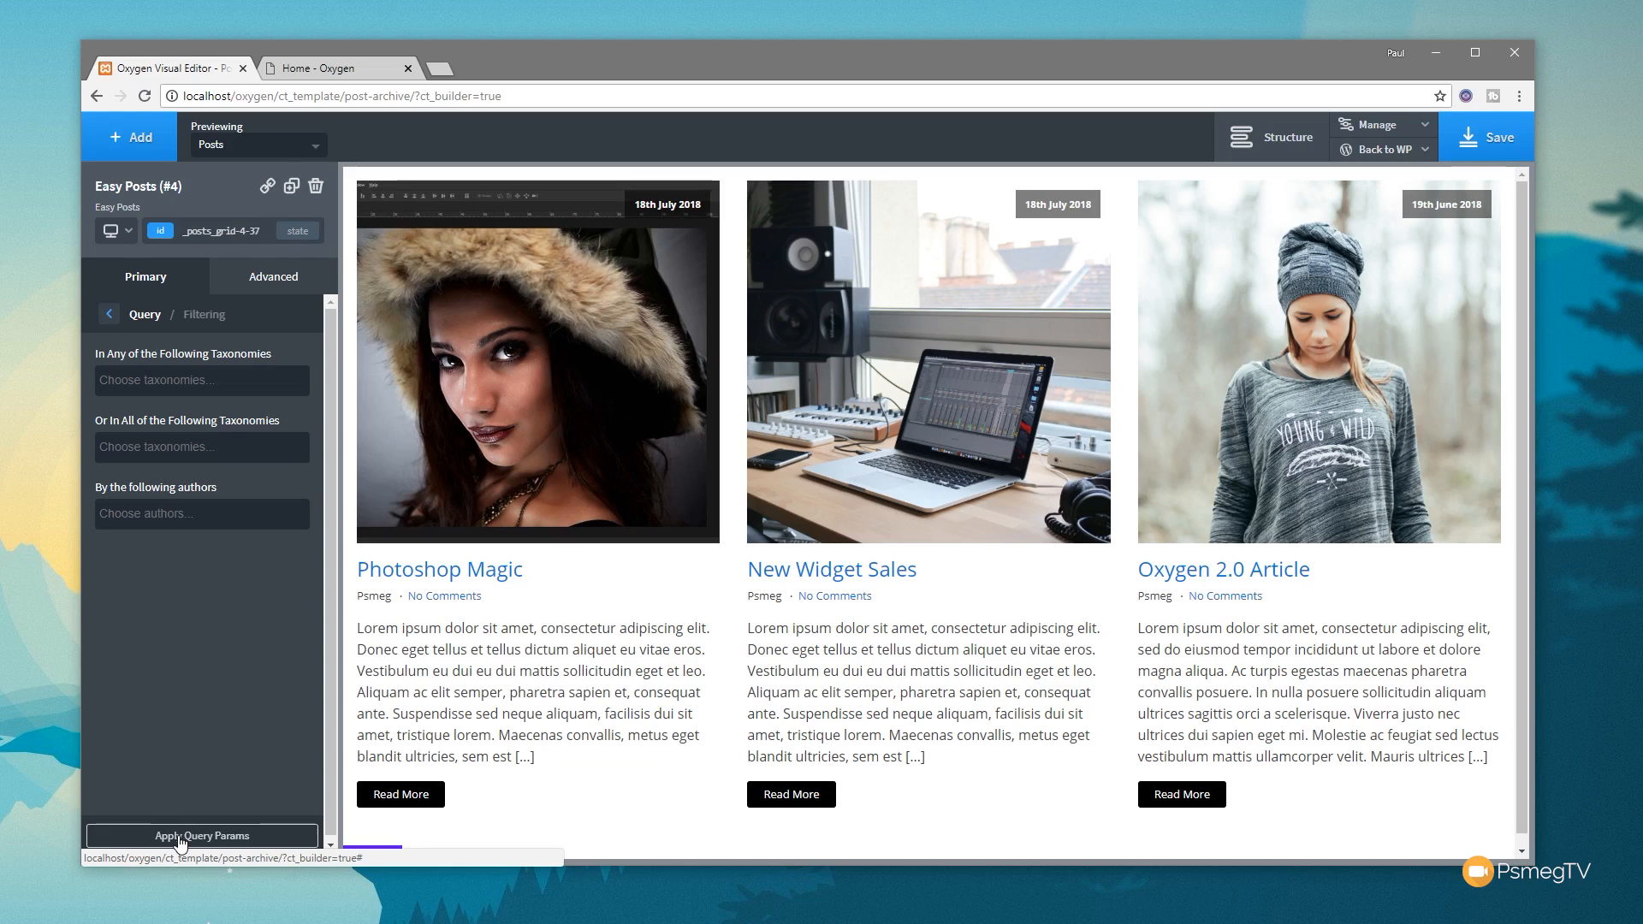
click(108, 315)
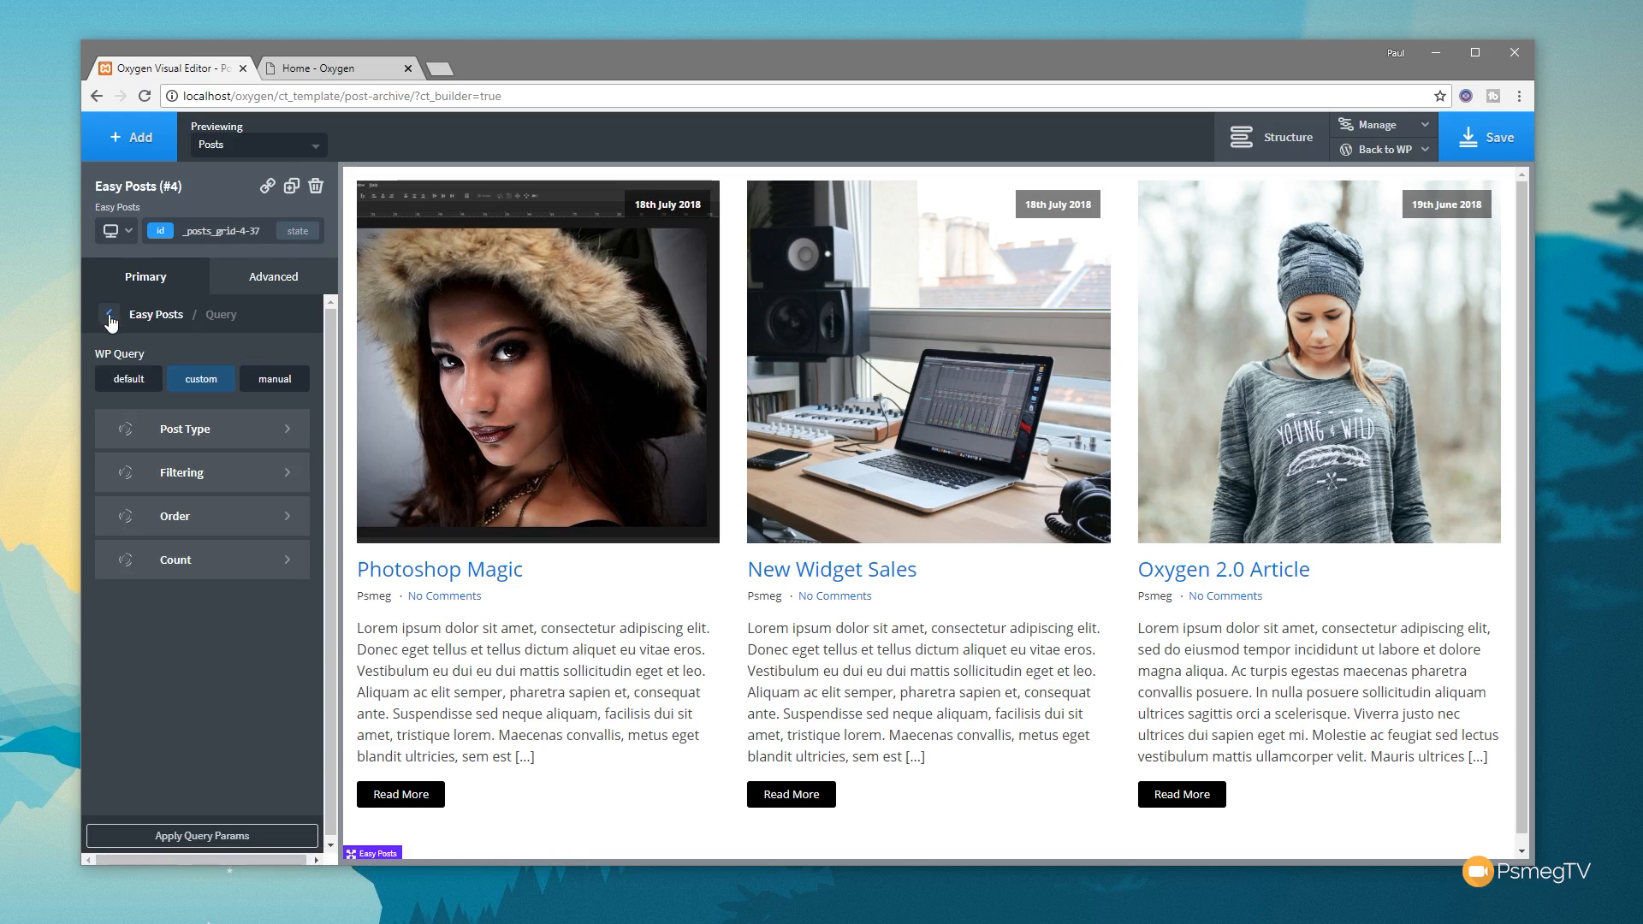
- Review the style categories of the Easy Posts element and inspect its Title font size and color options
click(108, 316)
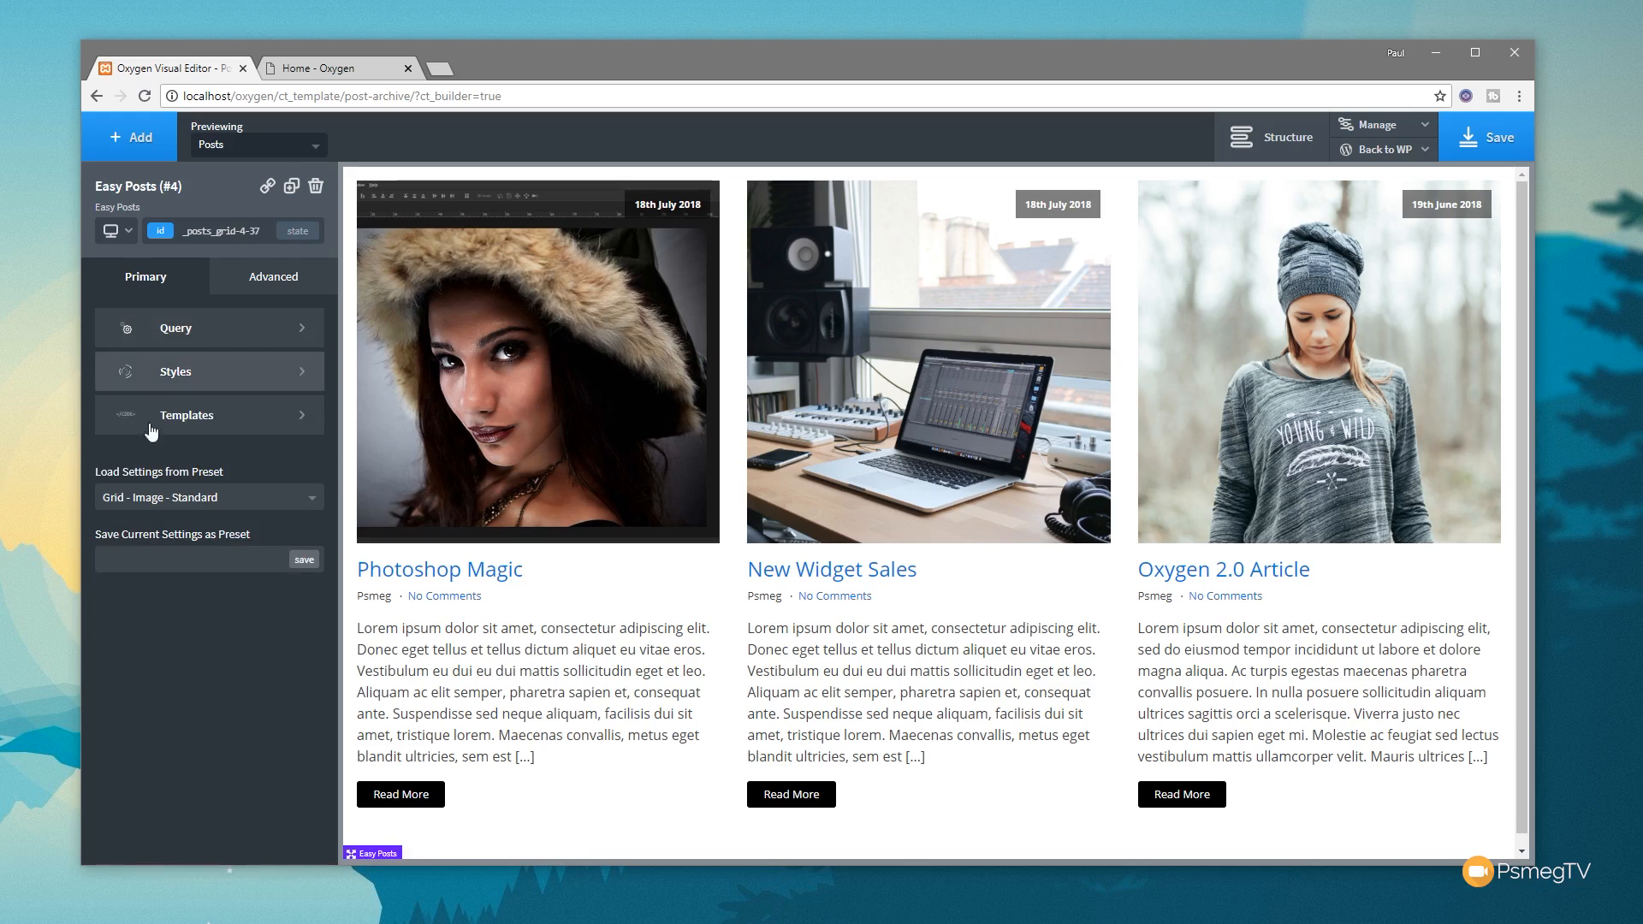
click(232, 376)
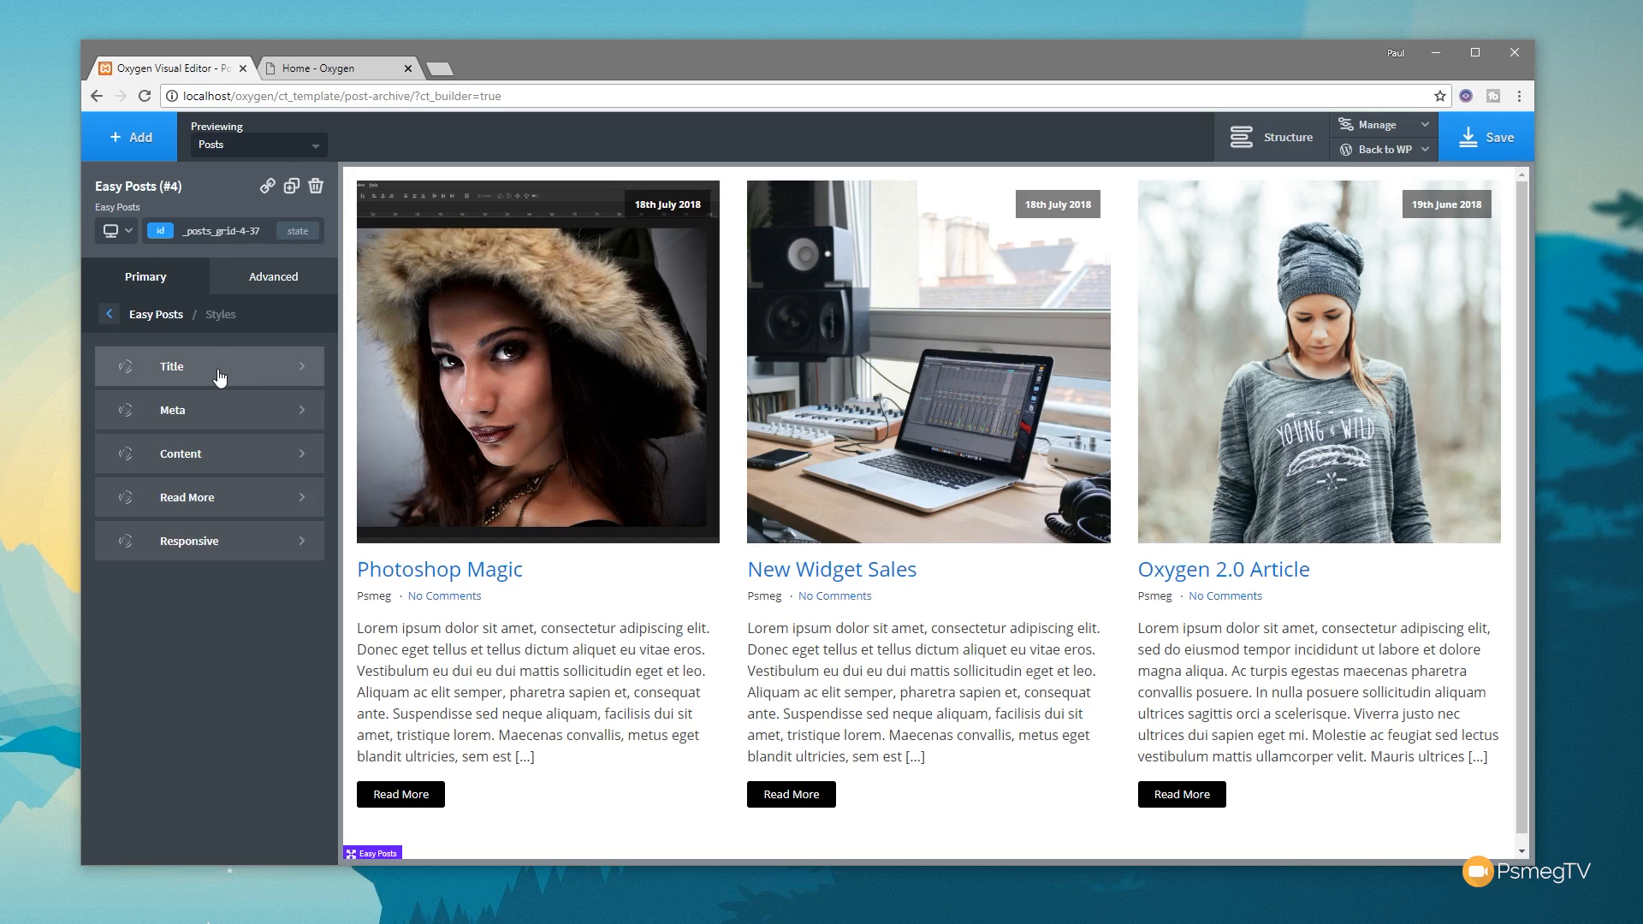
click(220, 374)
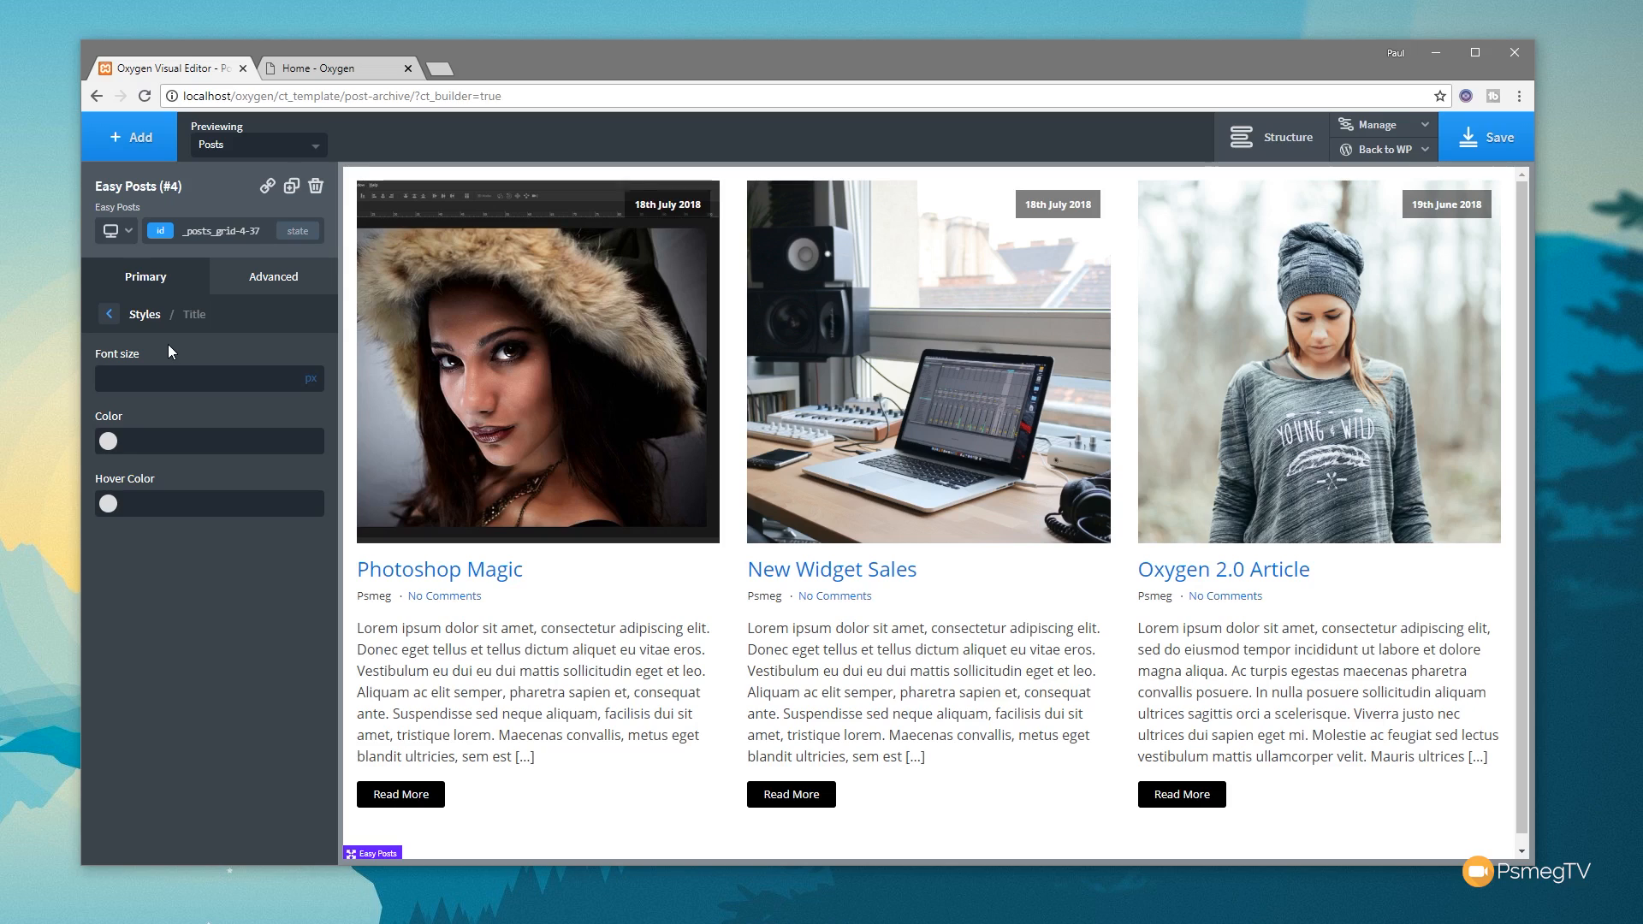
click(106, 315)
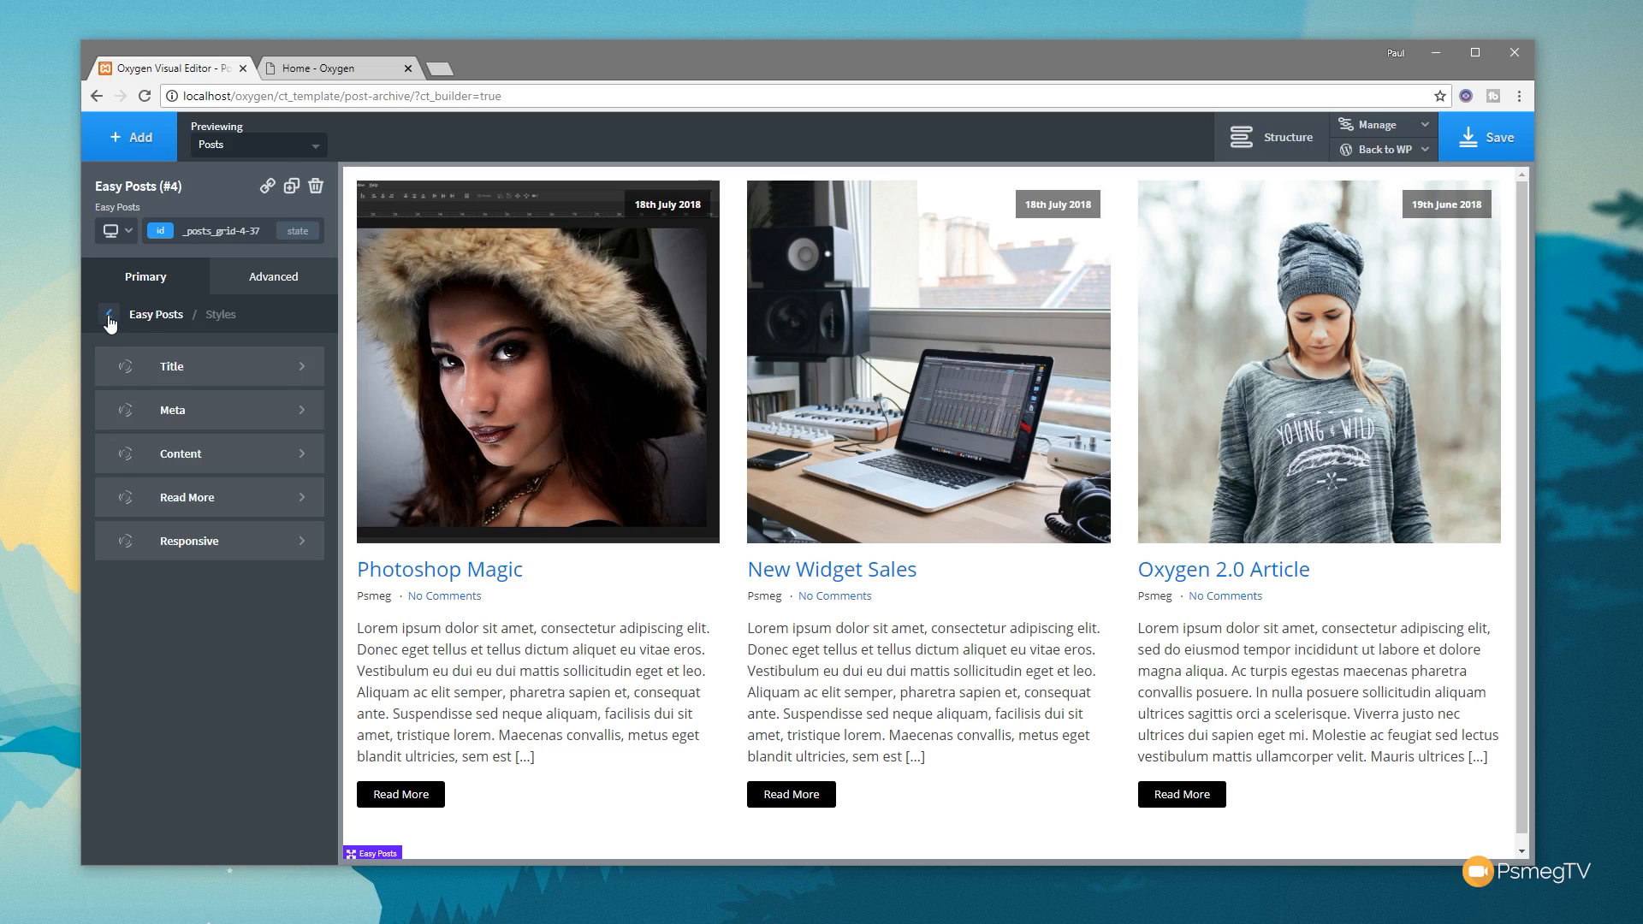
click(106, 315)
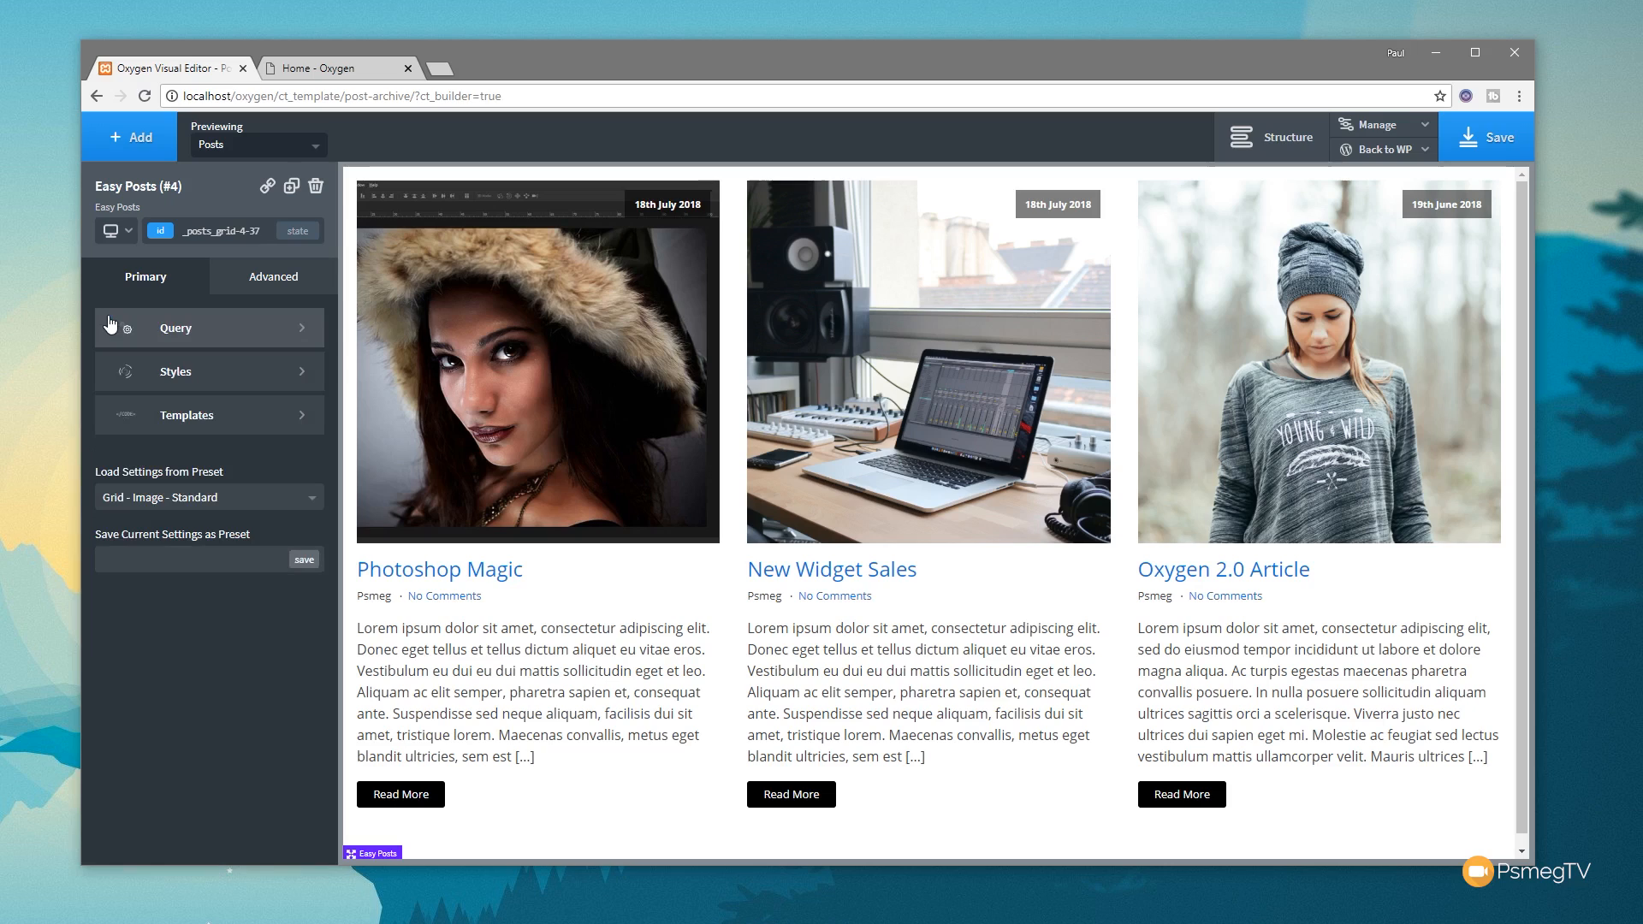
- Examine the Template CSS and Template PHP code of the Easy Posts element
click(232, 424)
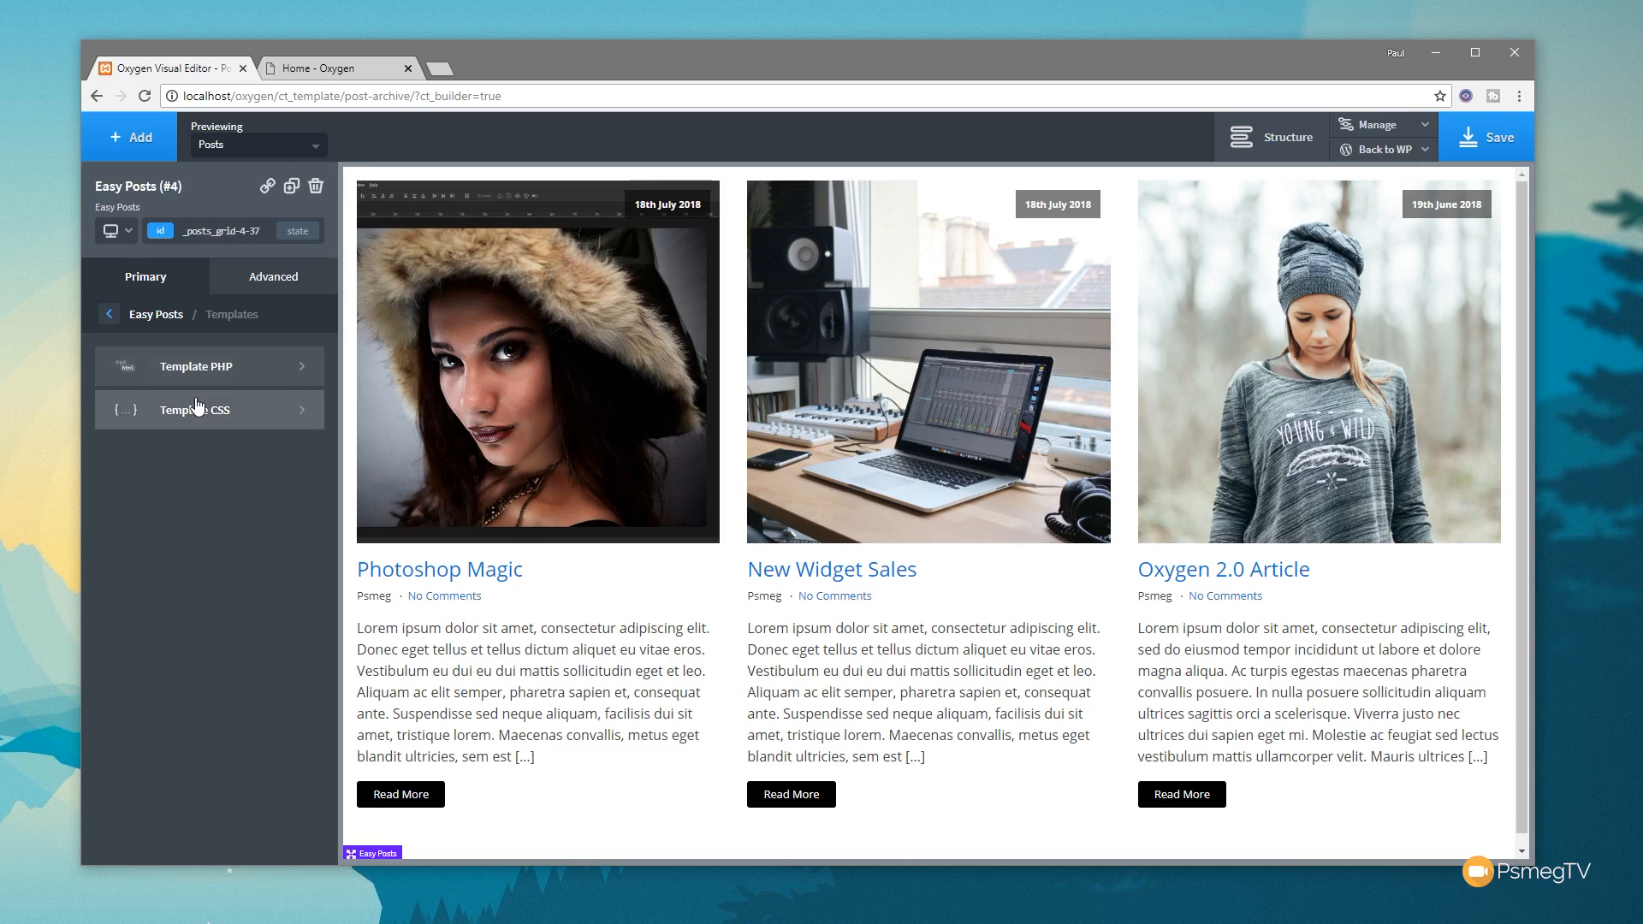
click(193, 411)
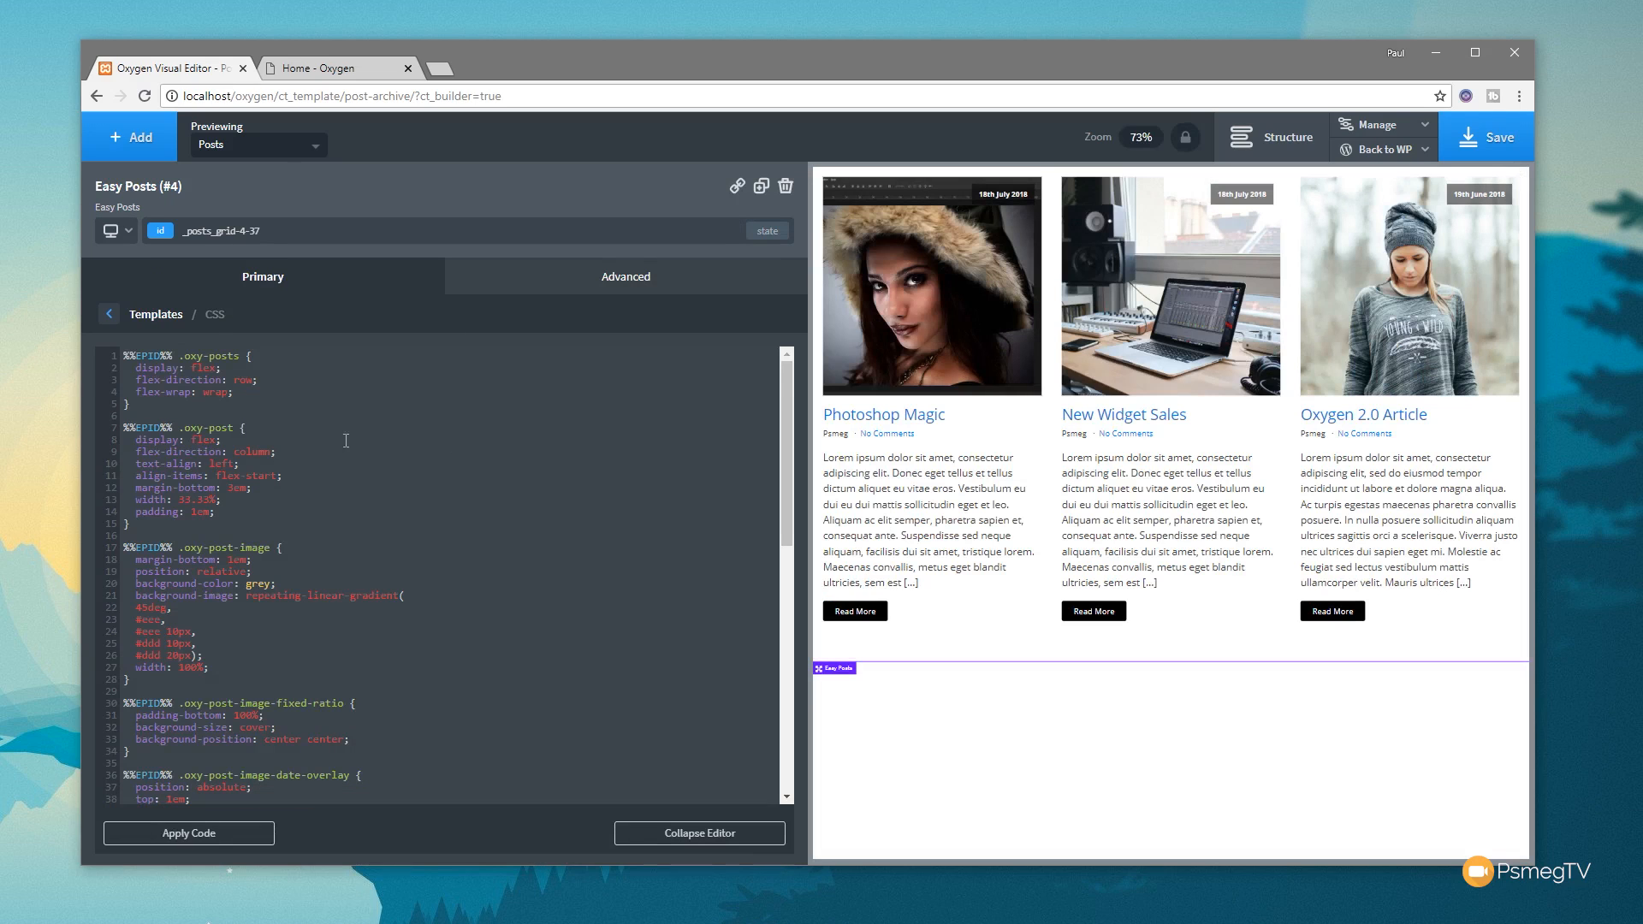
scroll(508, 575, down, 5)
click(109, 315)
click(205, 368)
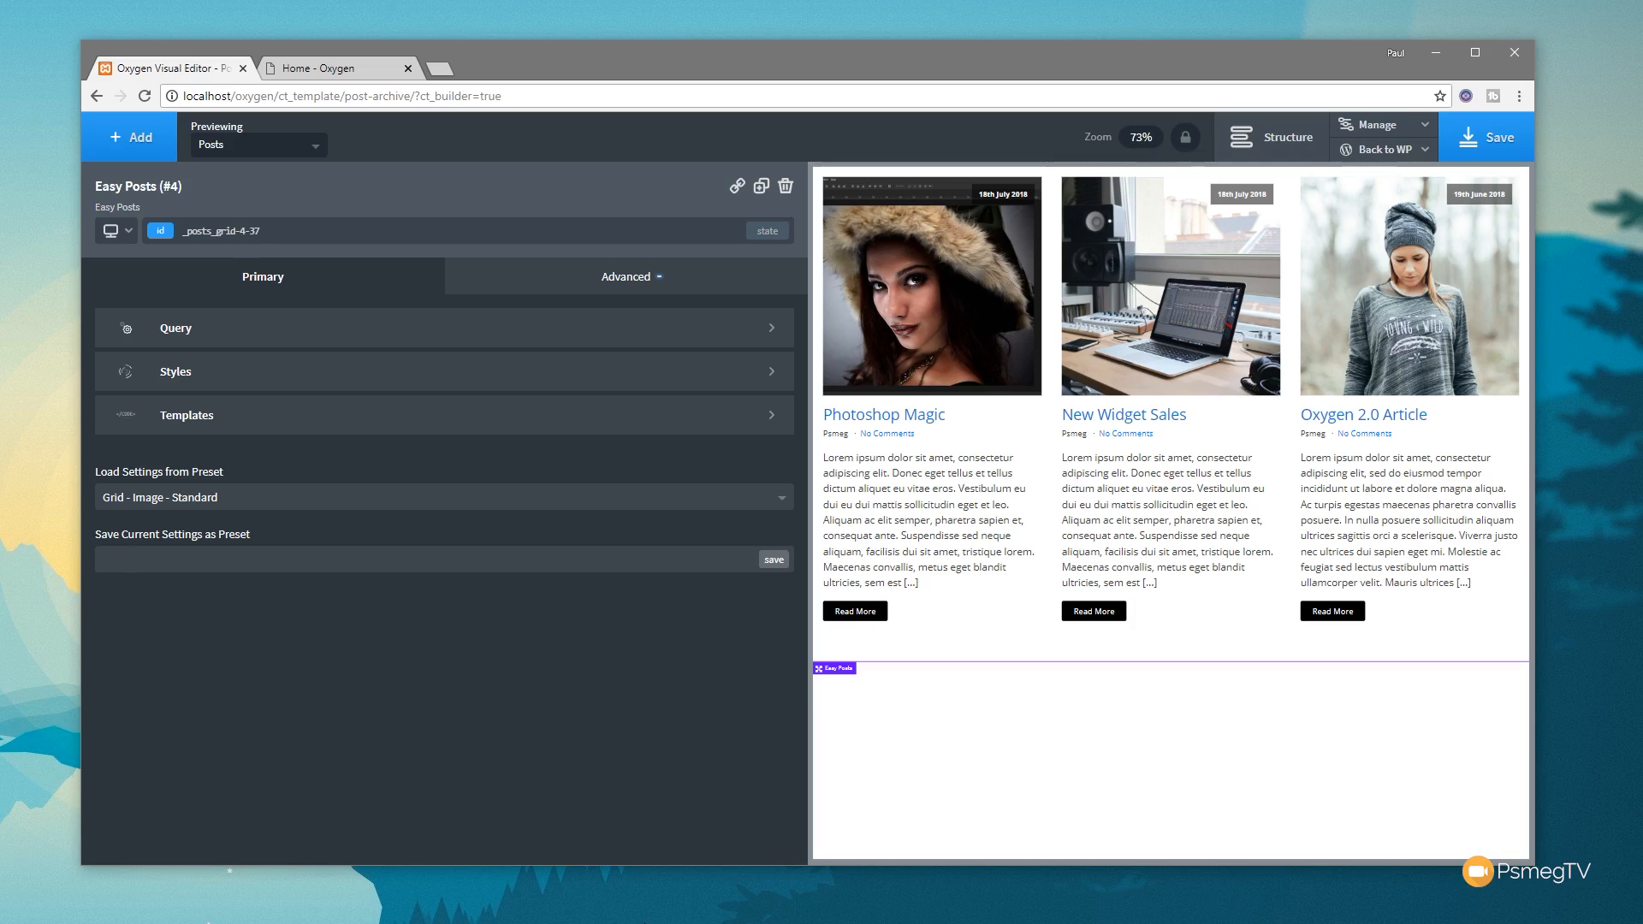
click(215, 498)
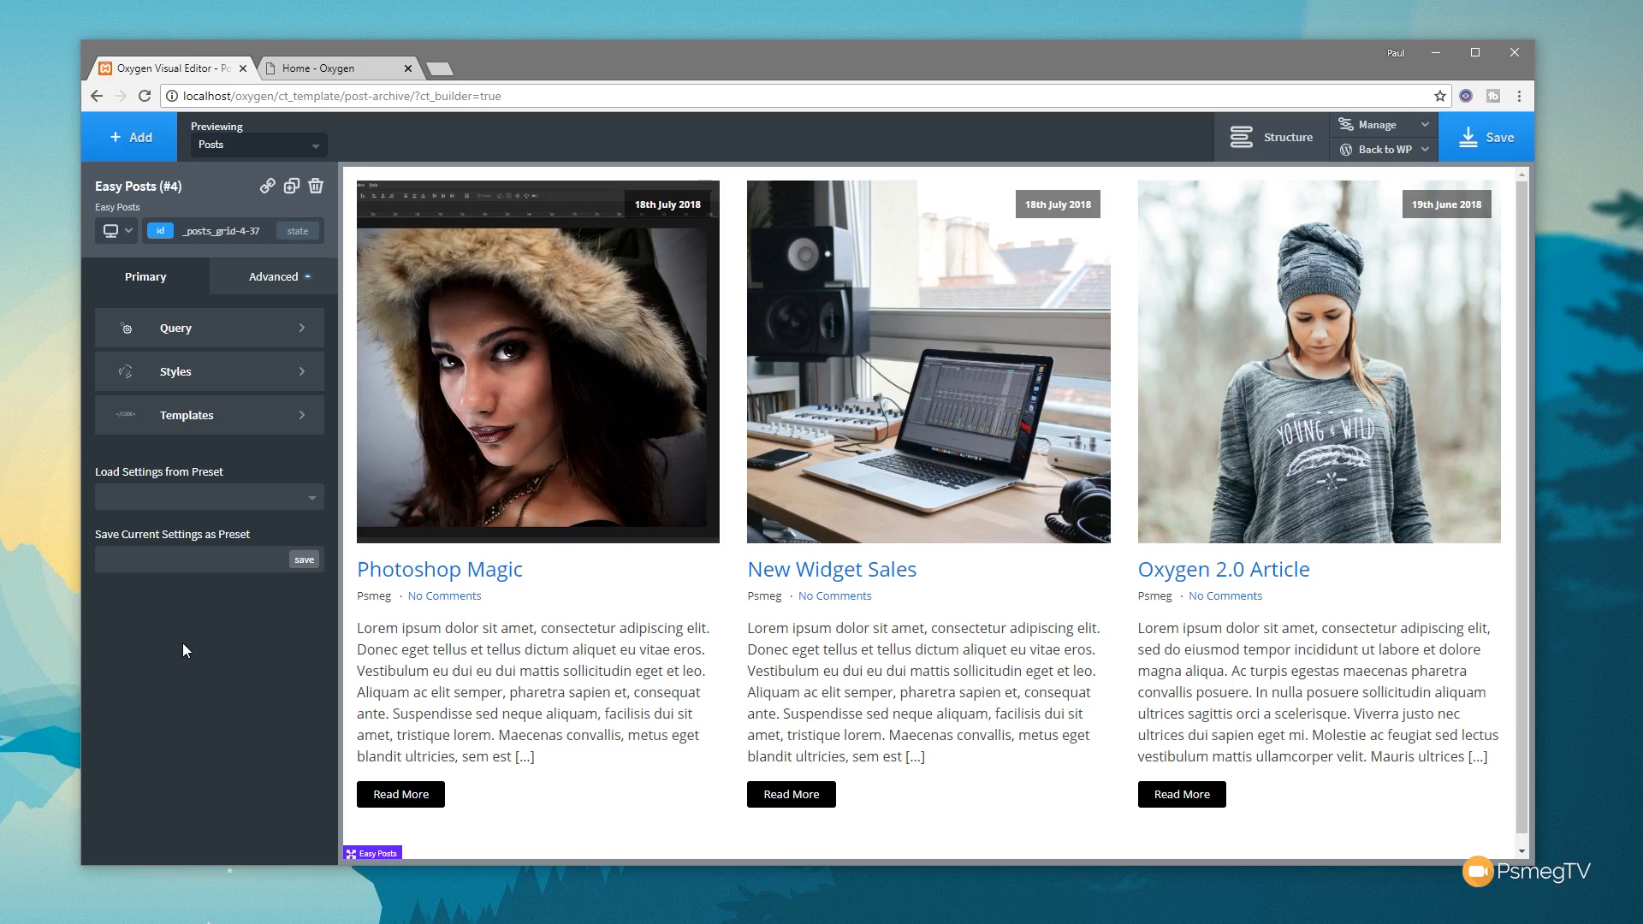
- Review the advanced Size & Spacing and Background options of the Easy Posts element
click(256, 279)
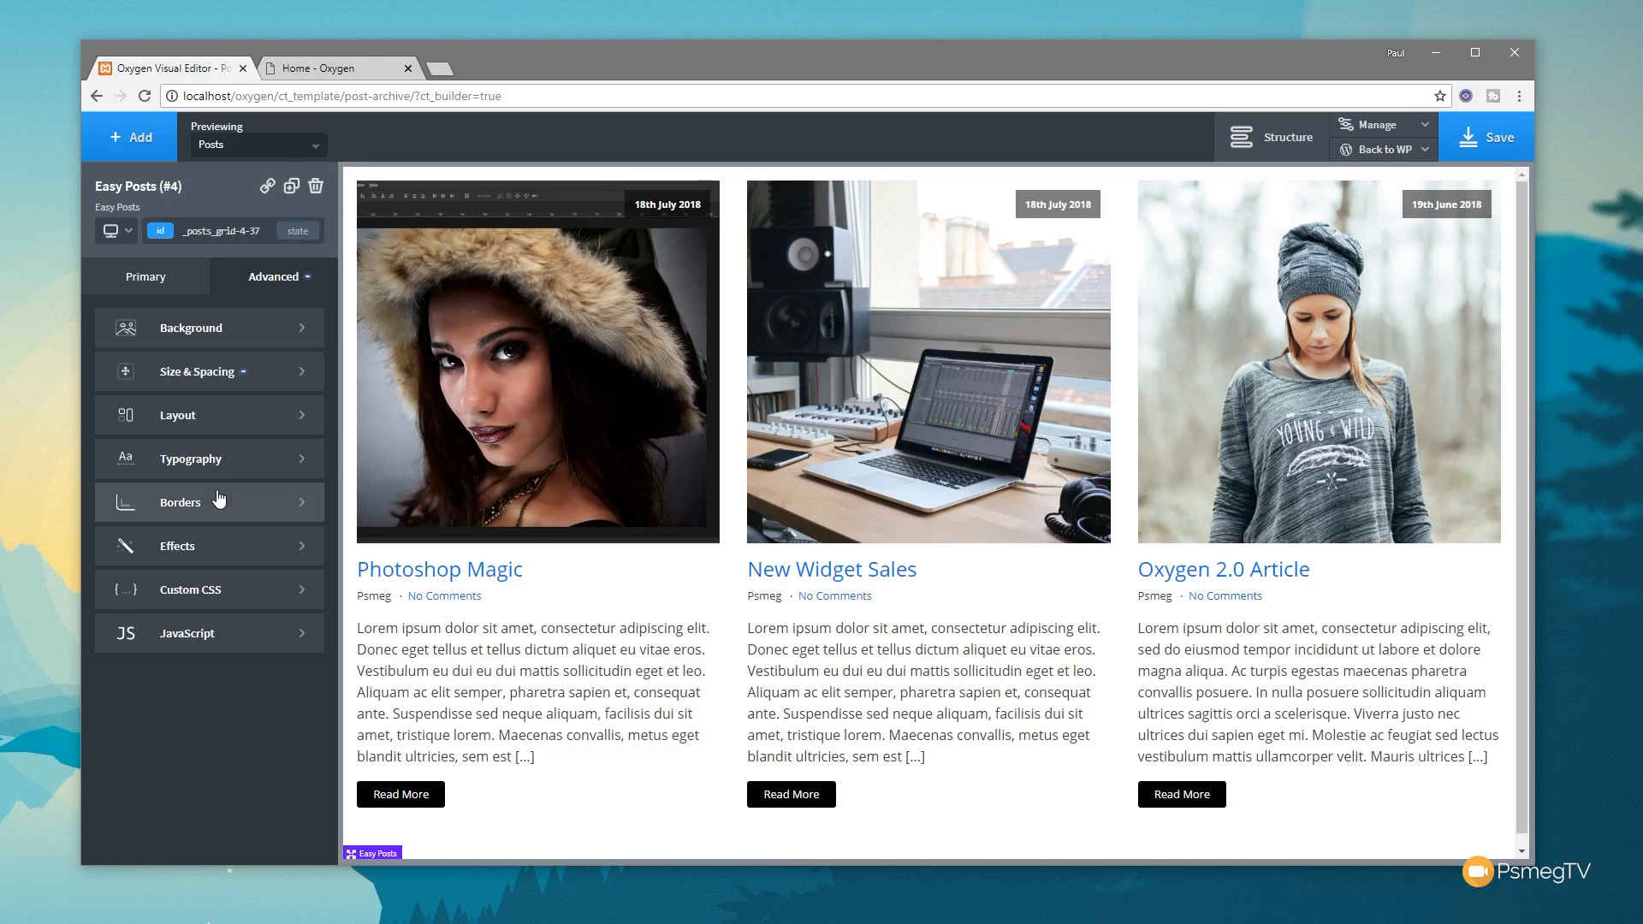
click(214, 371)
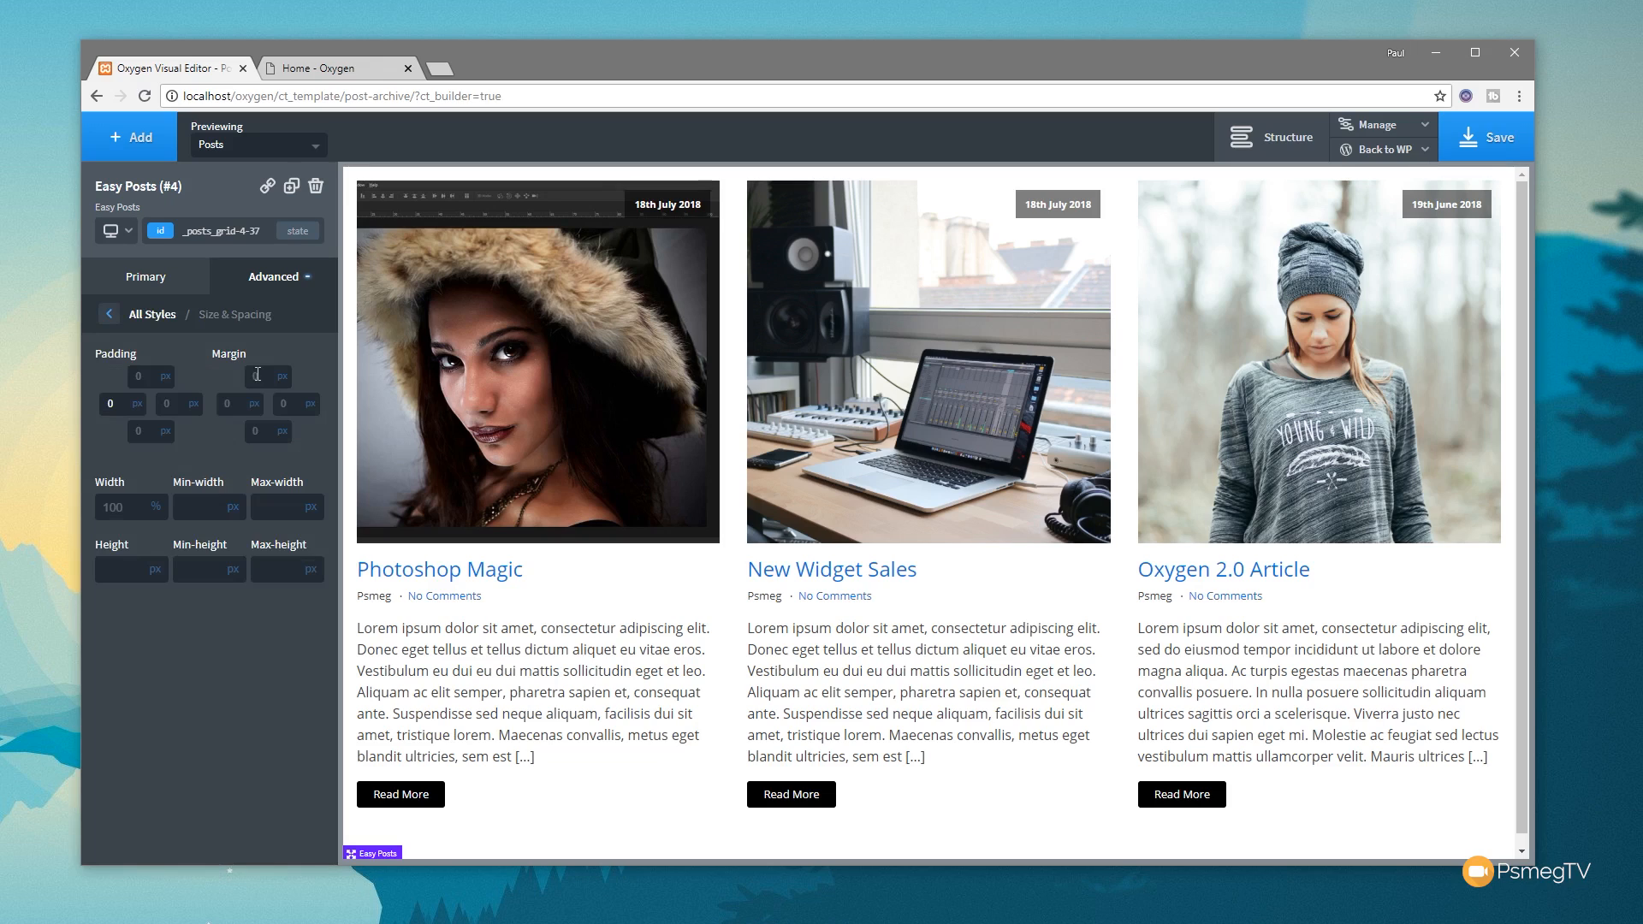
click(109, 314)
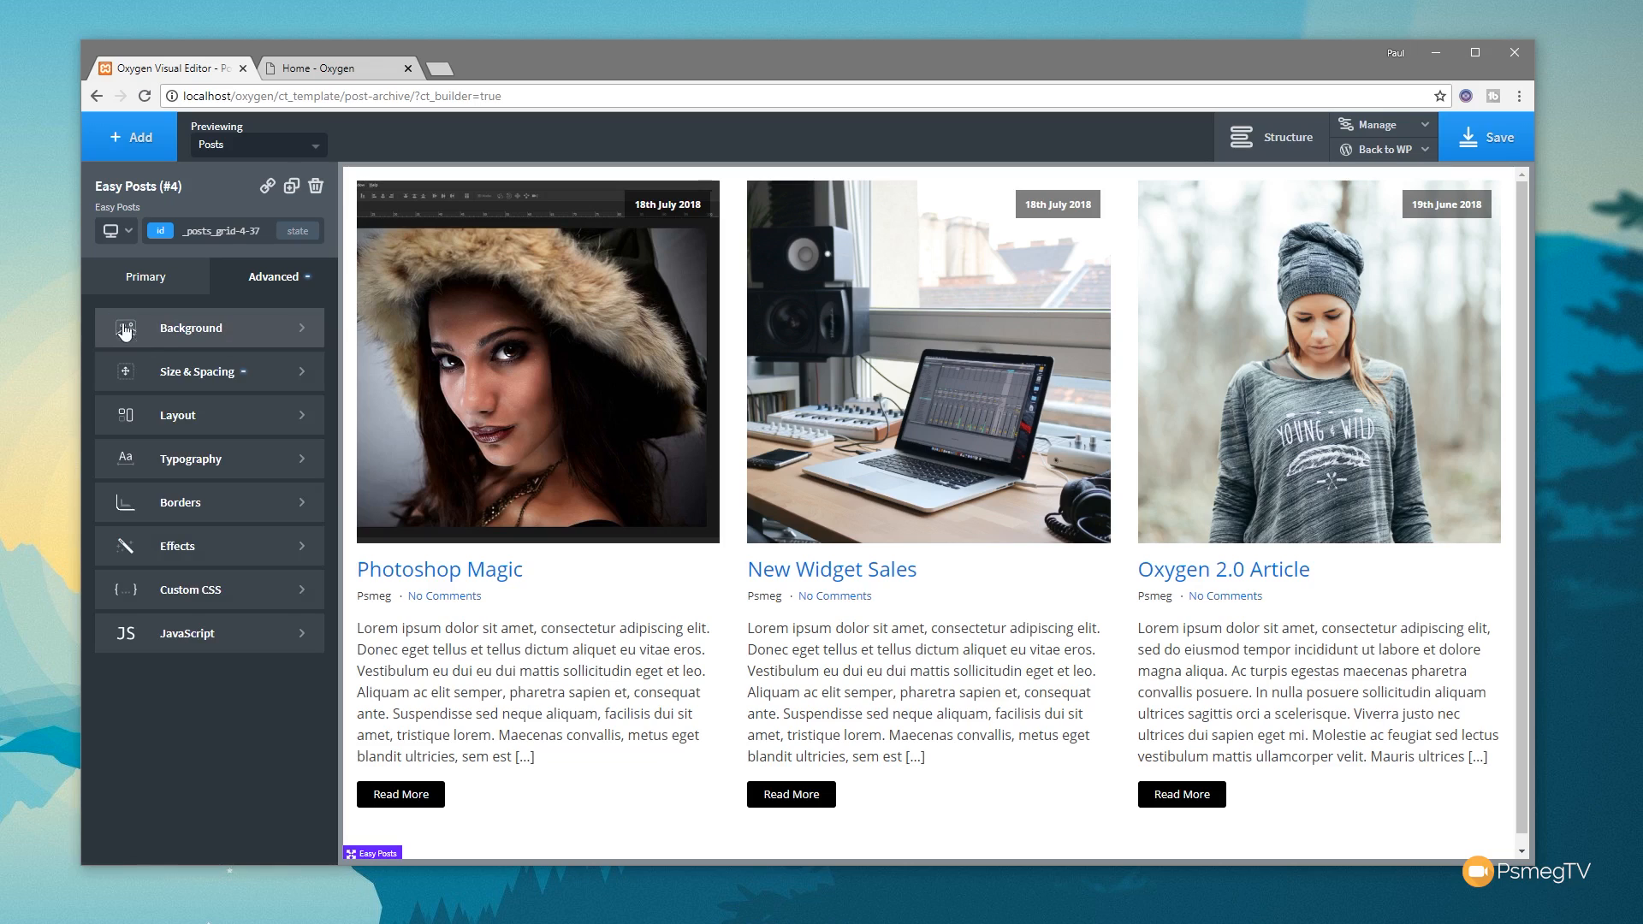
click(208, 341)
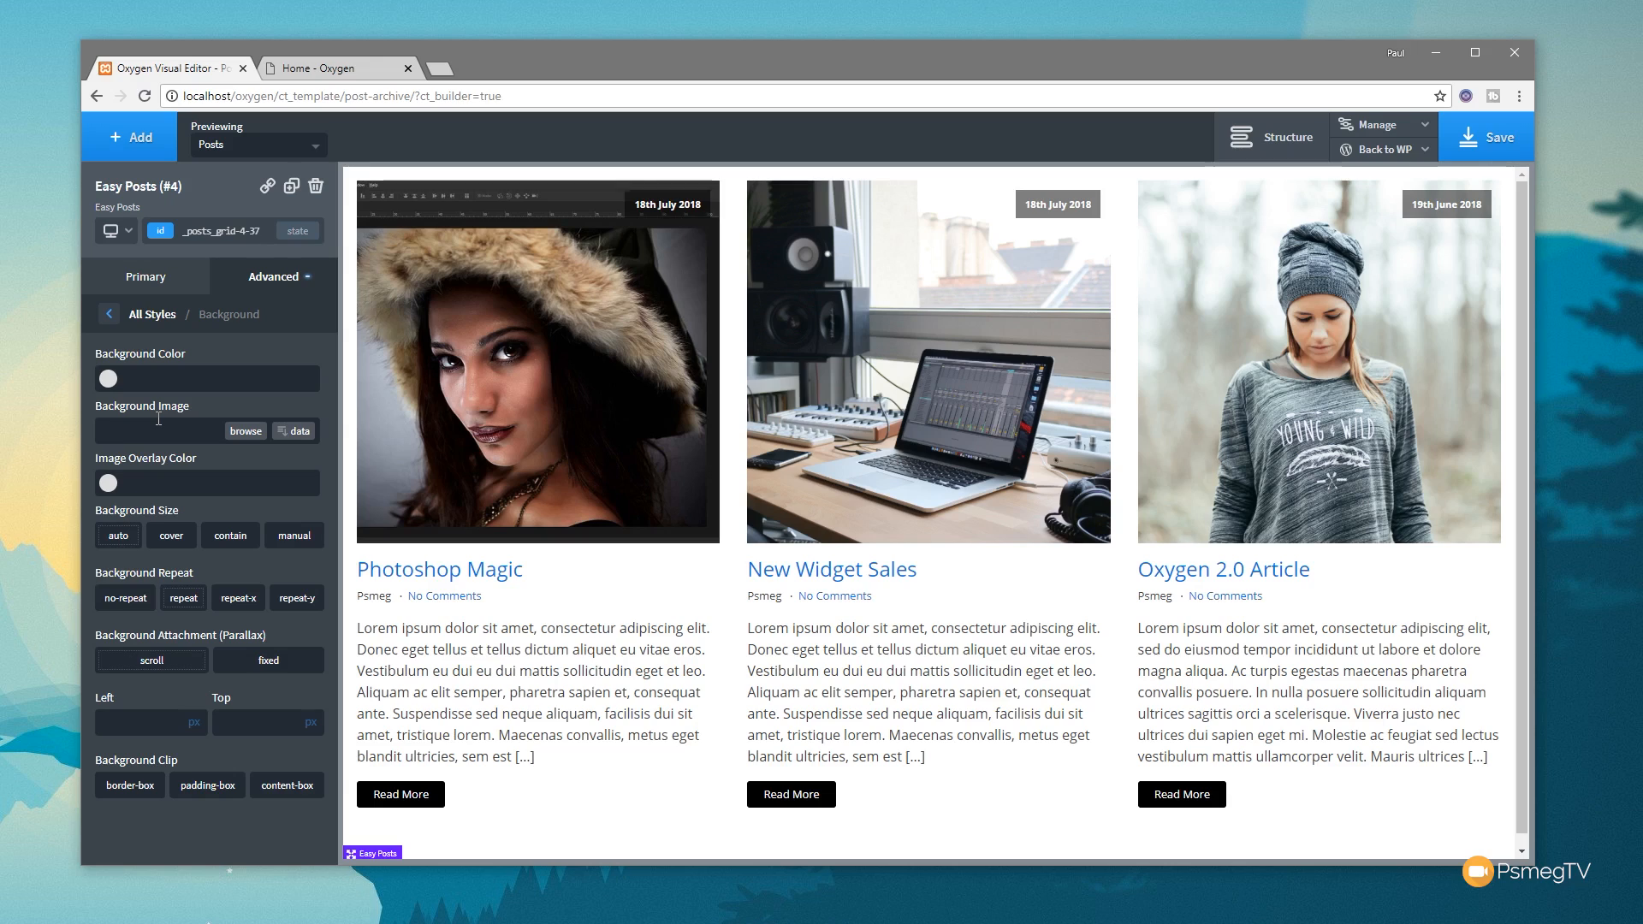
click(108, 315)
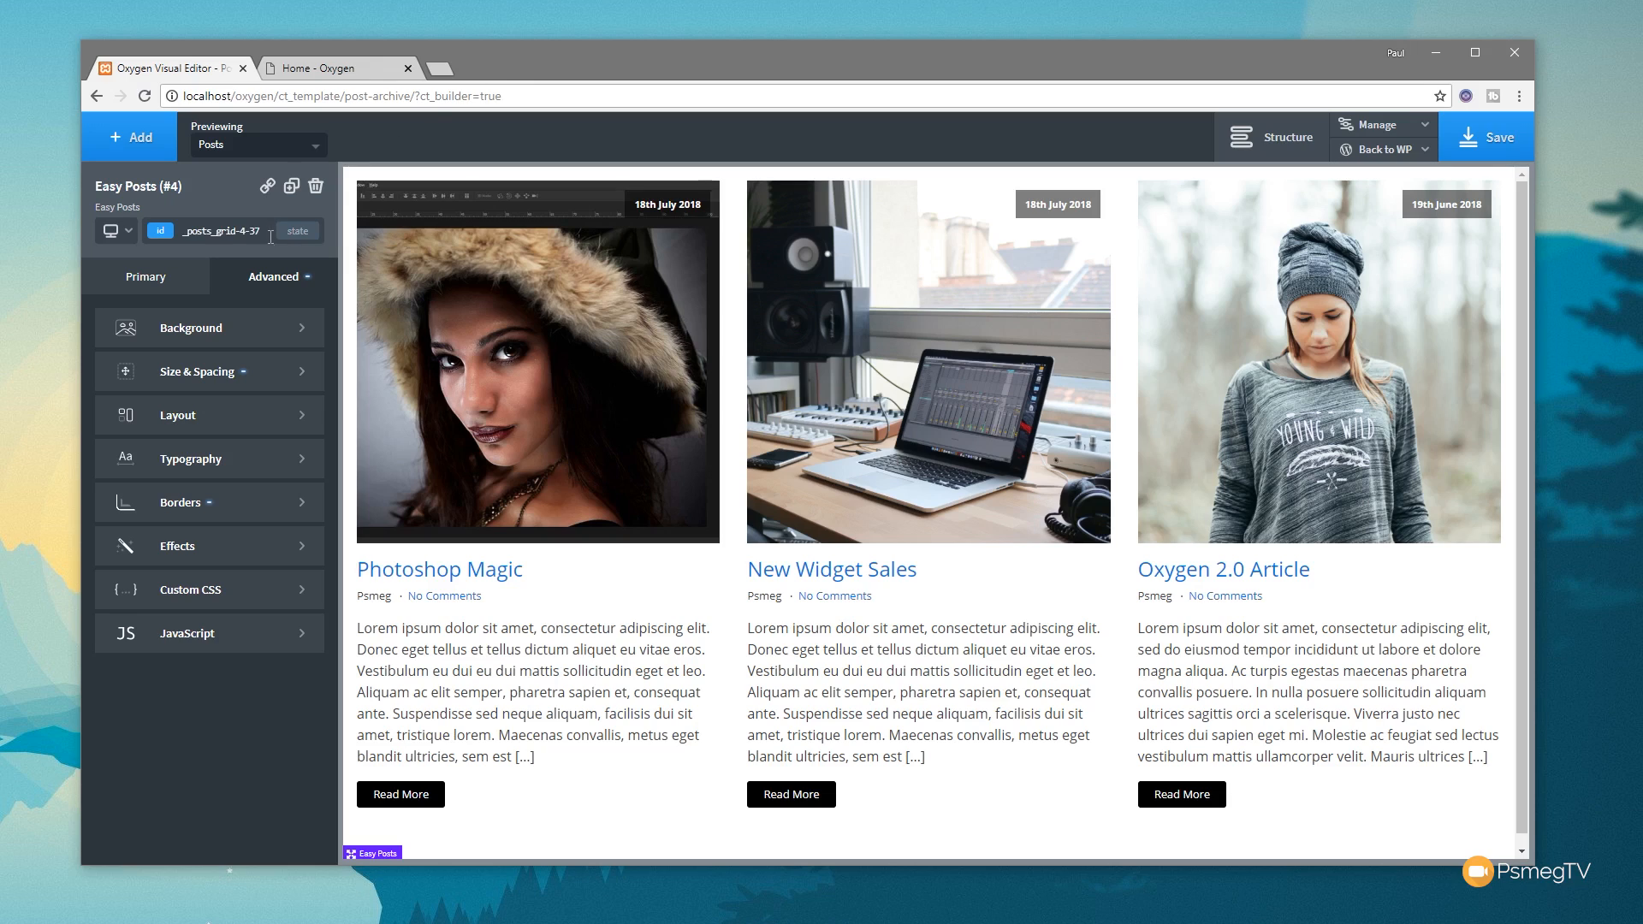
- Set the max-width of the Easy Posts element to 1140 px
click(268, 368)
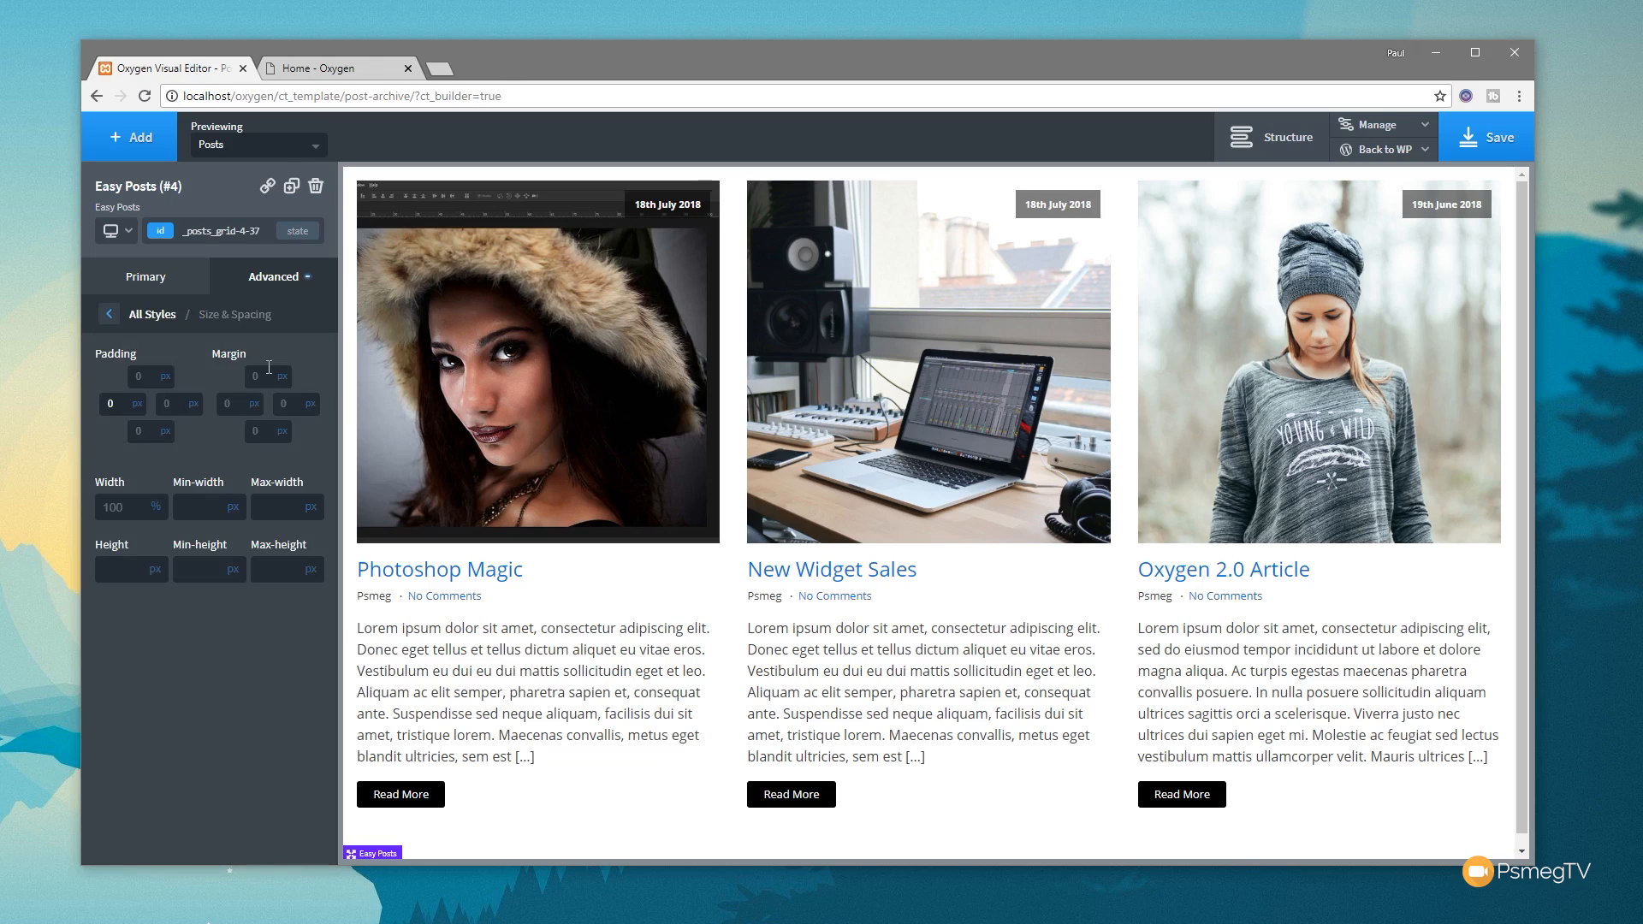
click(265, 510)
text(1140)
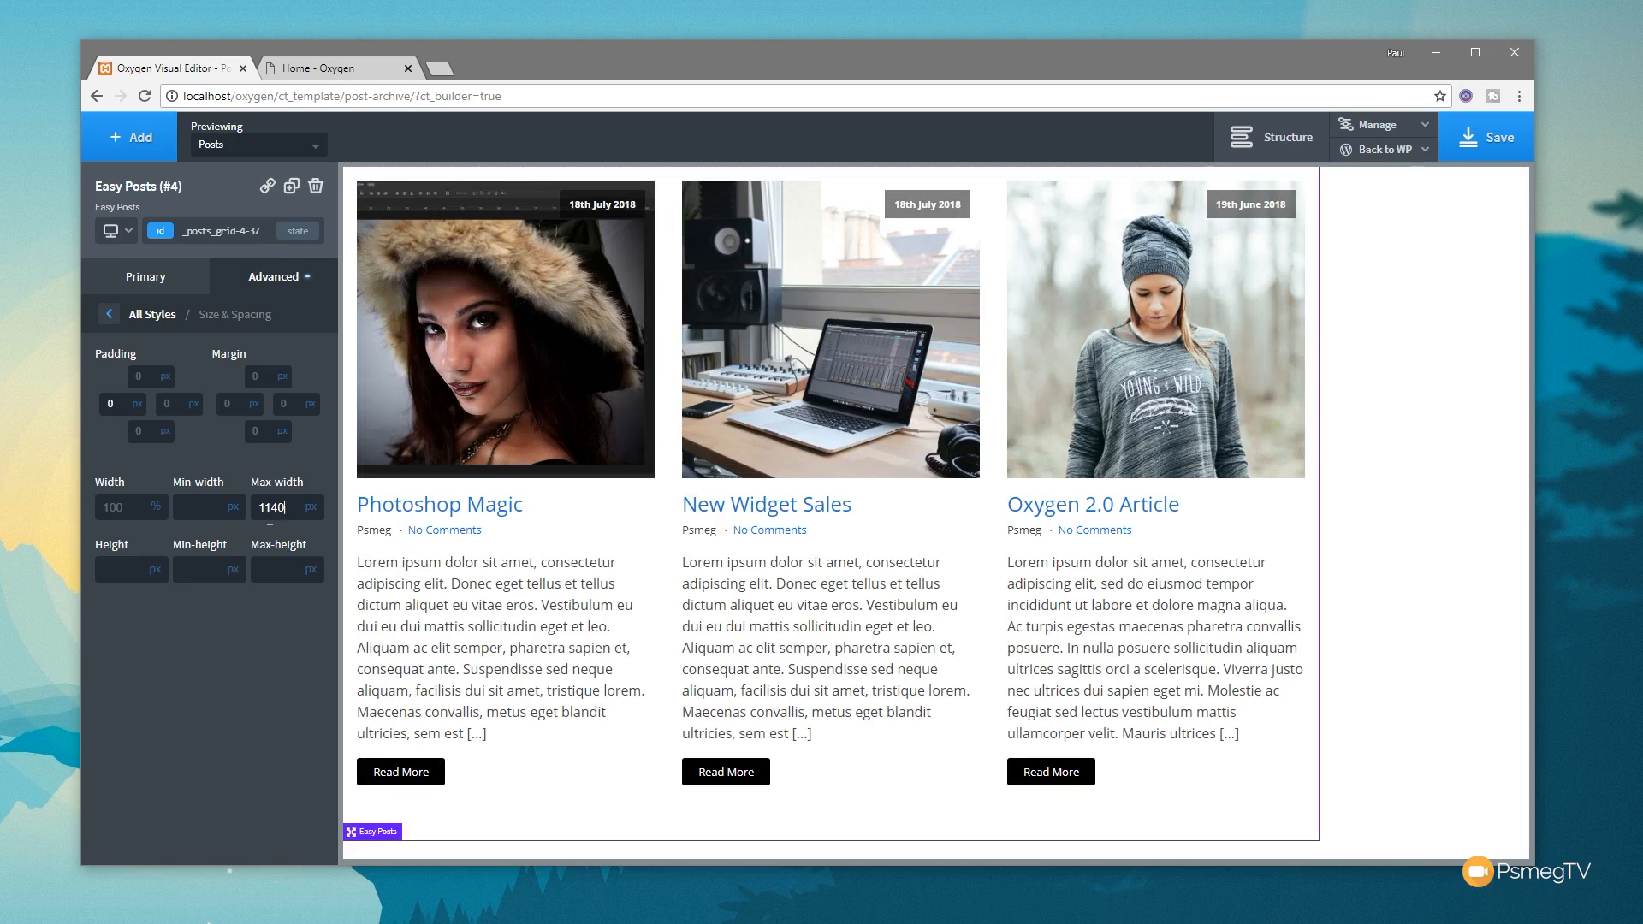
- Center the Easy Posts element by setting its left and right margins to auto, and save the template
click(255, 405)
click(256, 422)
click(311, 406)
click(313, 421)
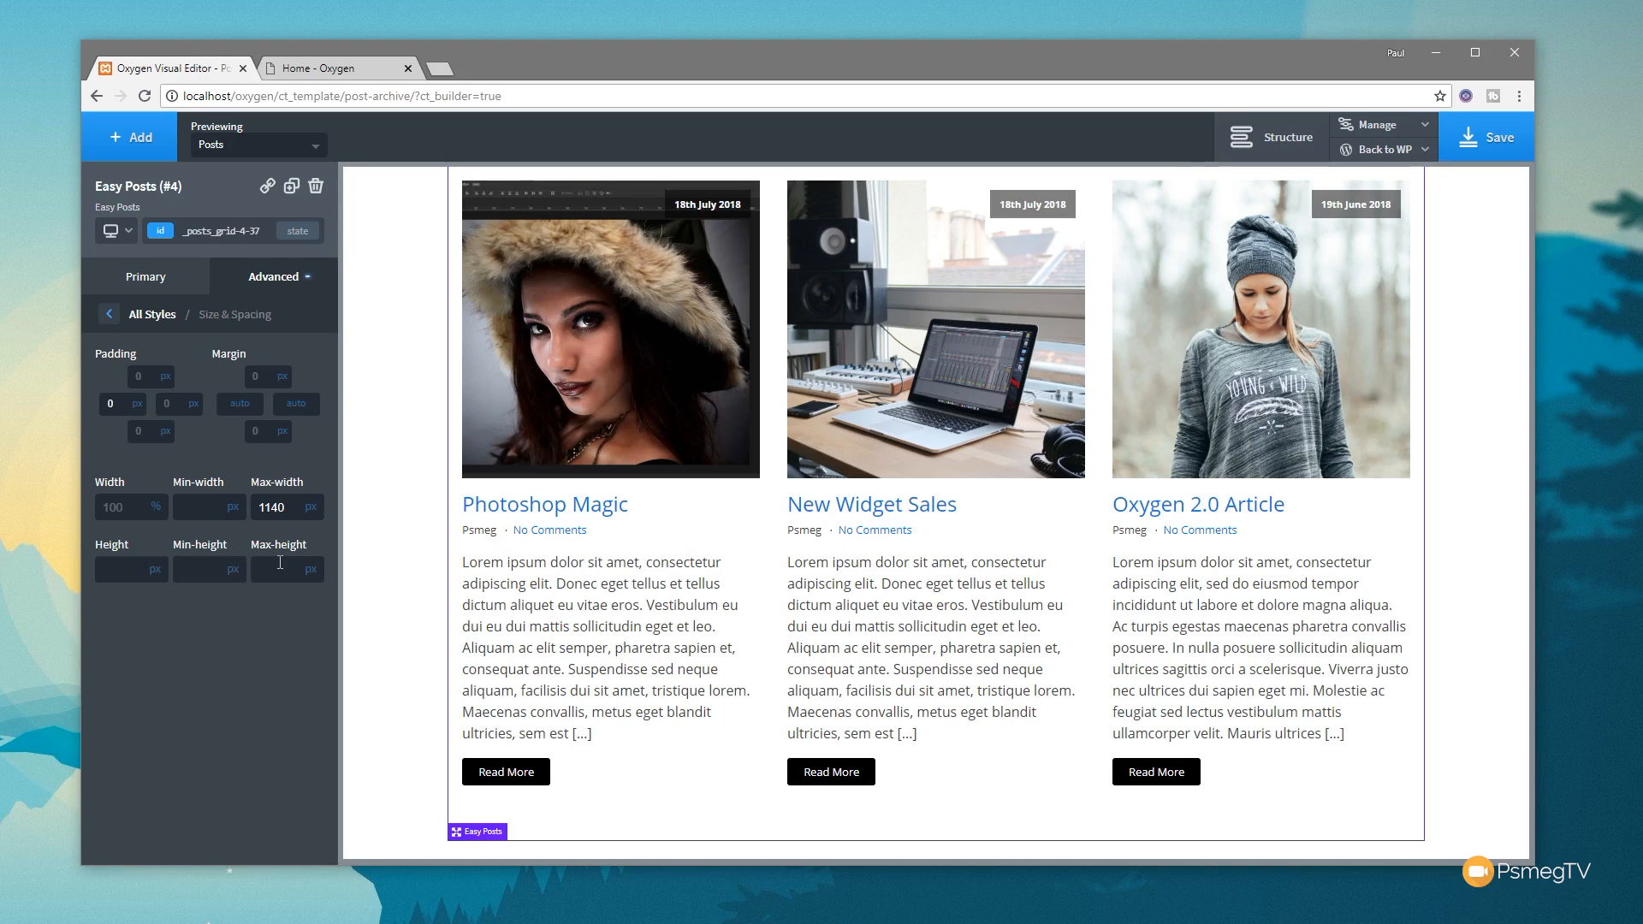
click(1499, 137)
- Add the last header component from the atomic design set's Sections & Elements to the template
click(142, 139)
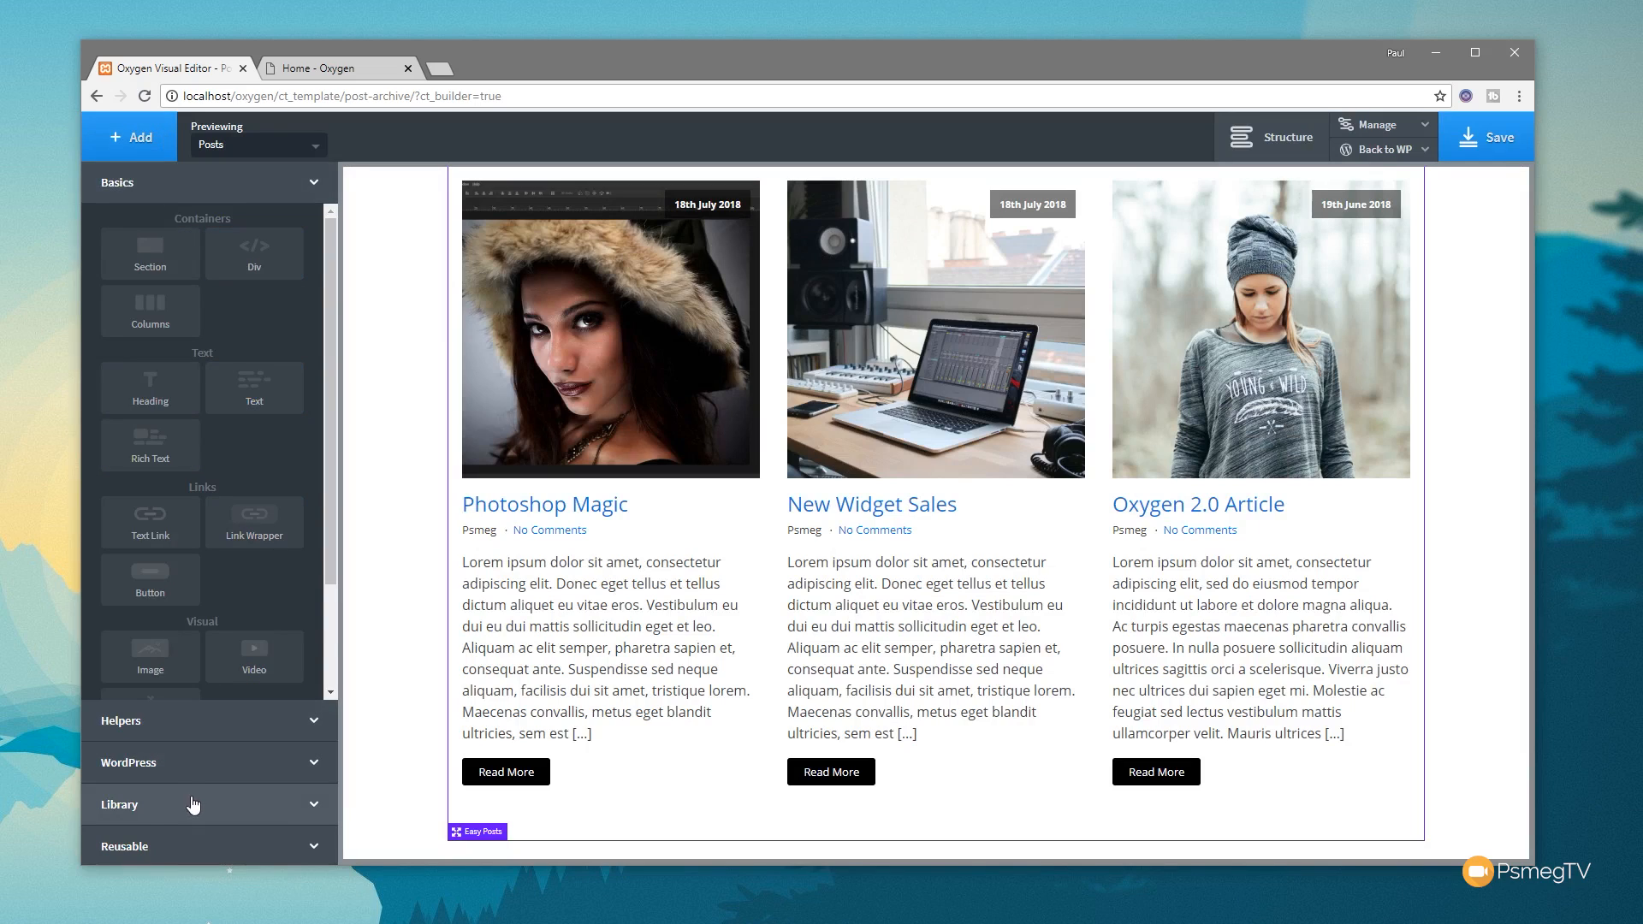
click(166, 813)
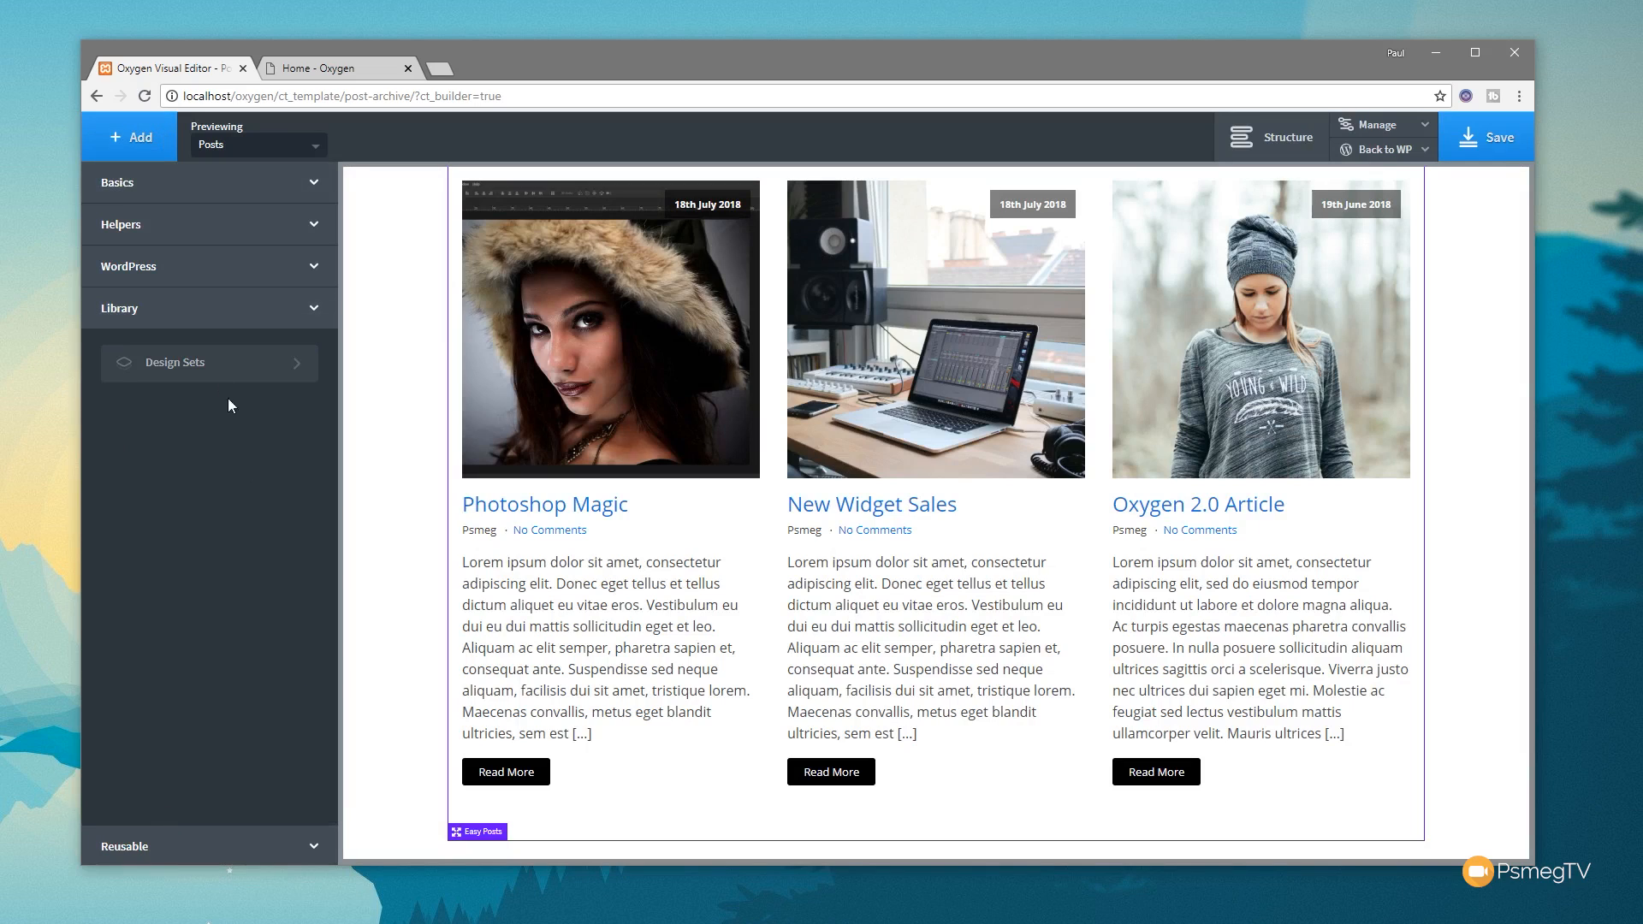
click(220, 364)
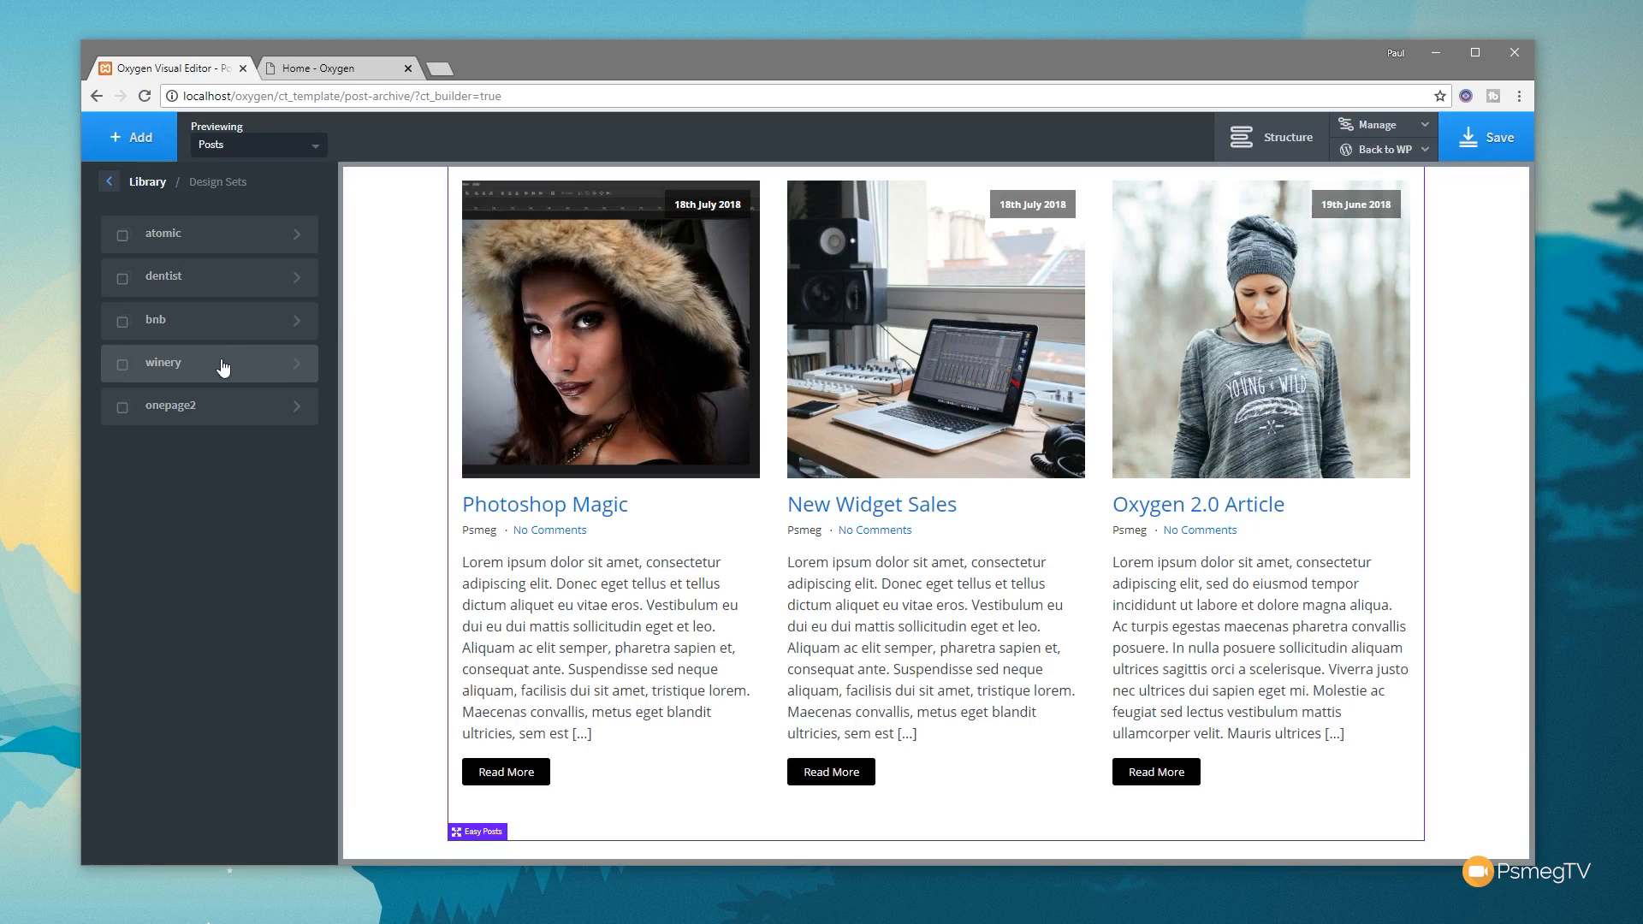
click(197, 242)
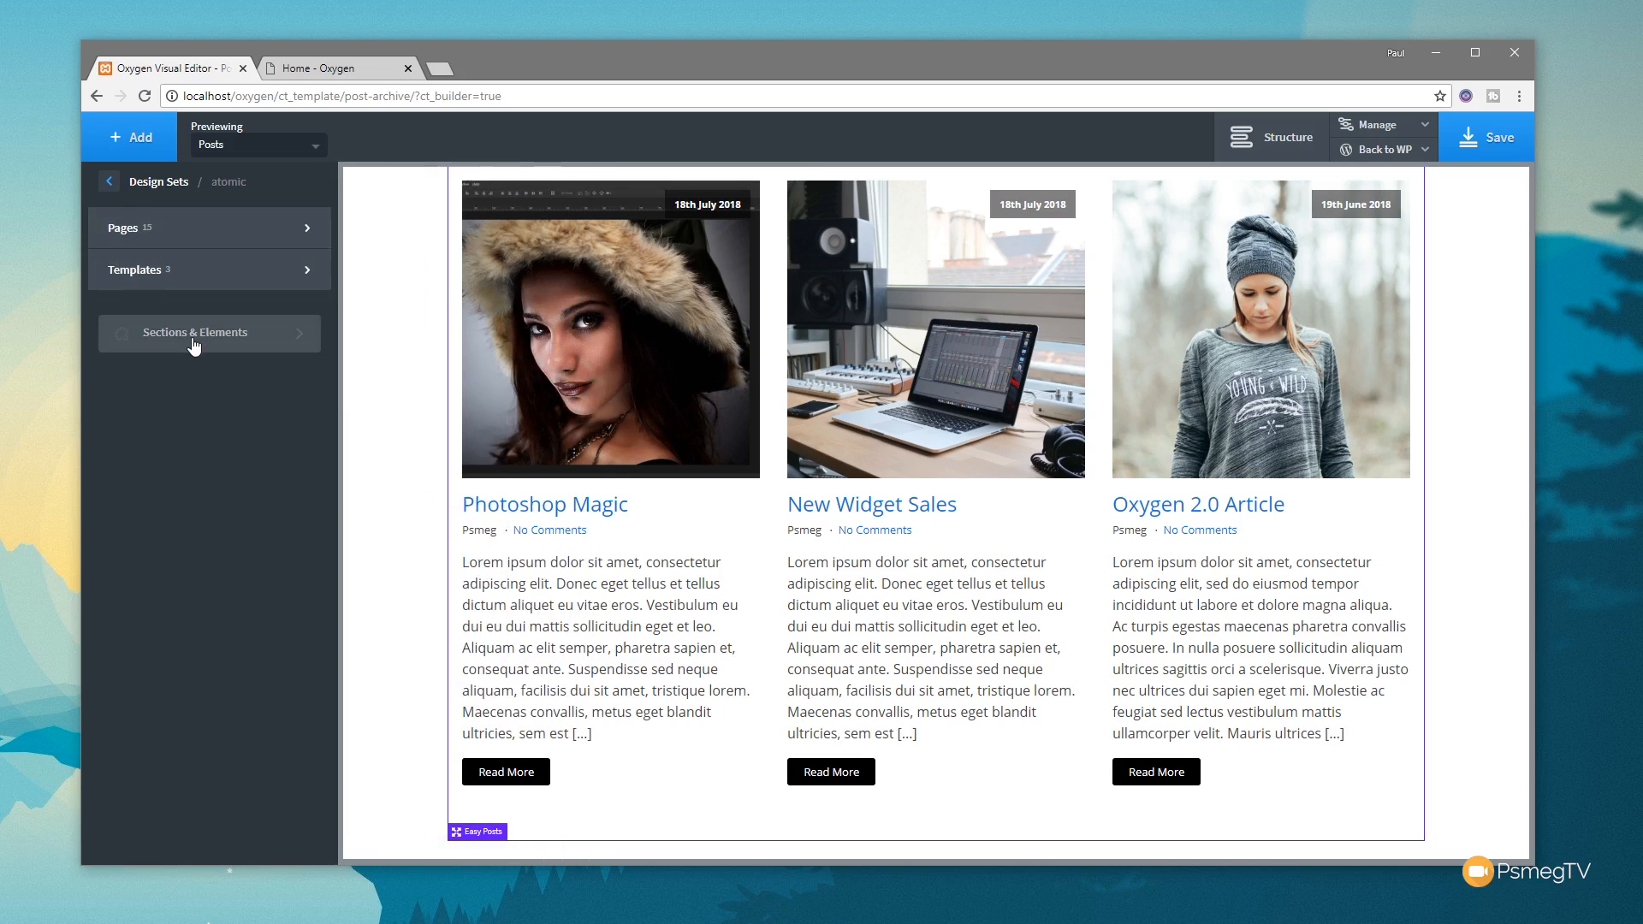
click(193, 337)
mouse_move(176, 439)
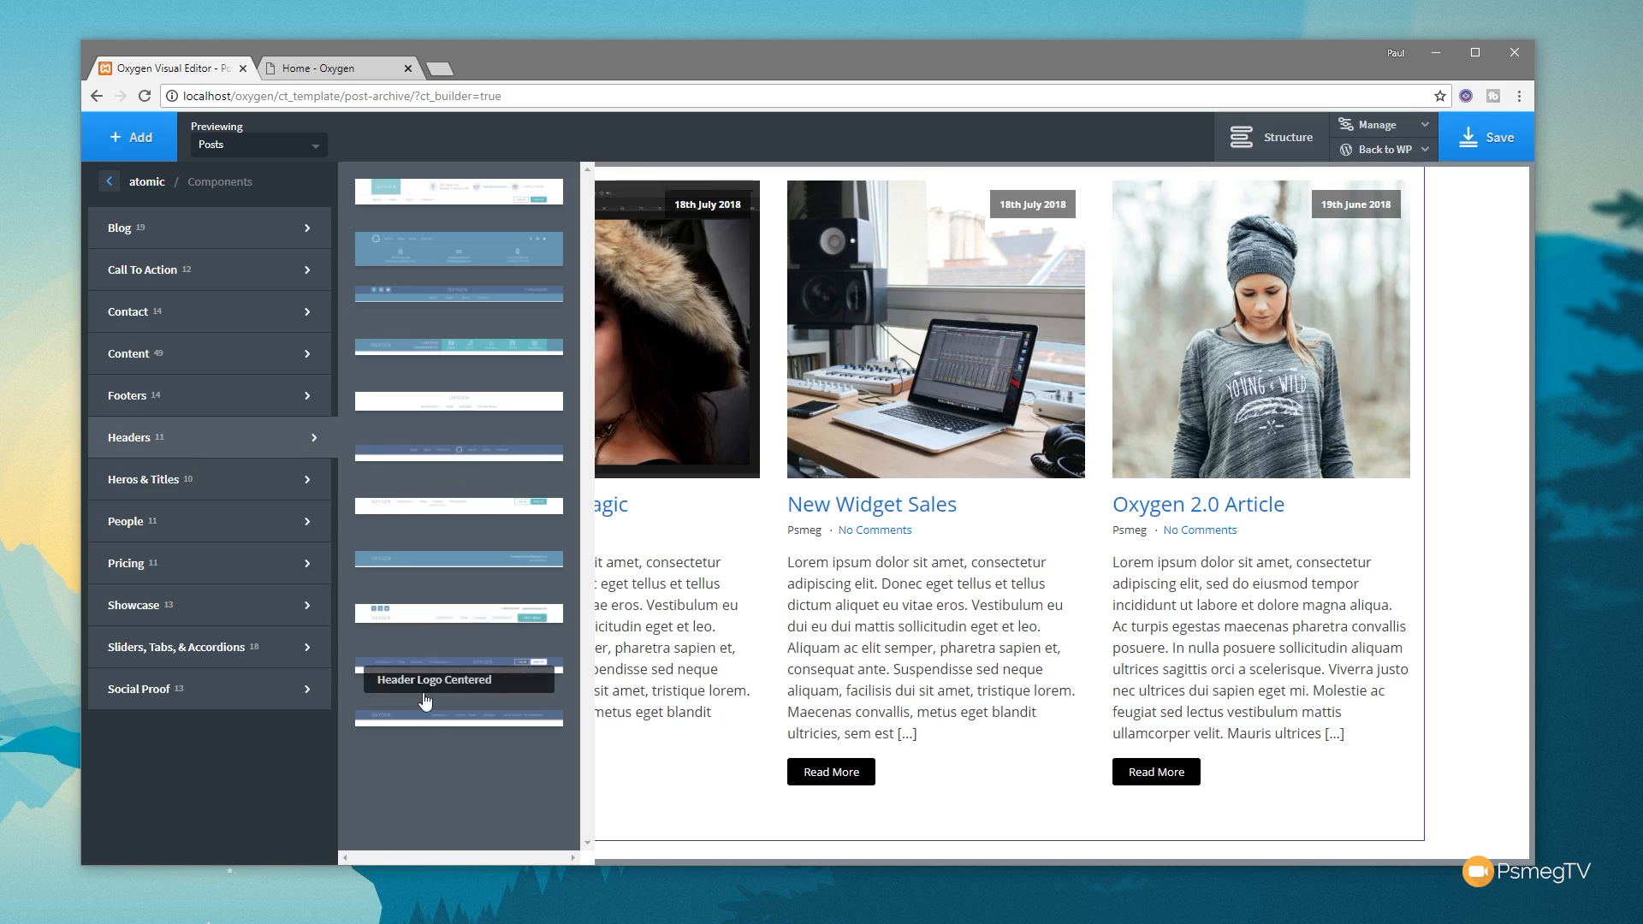
click(431, 728)
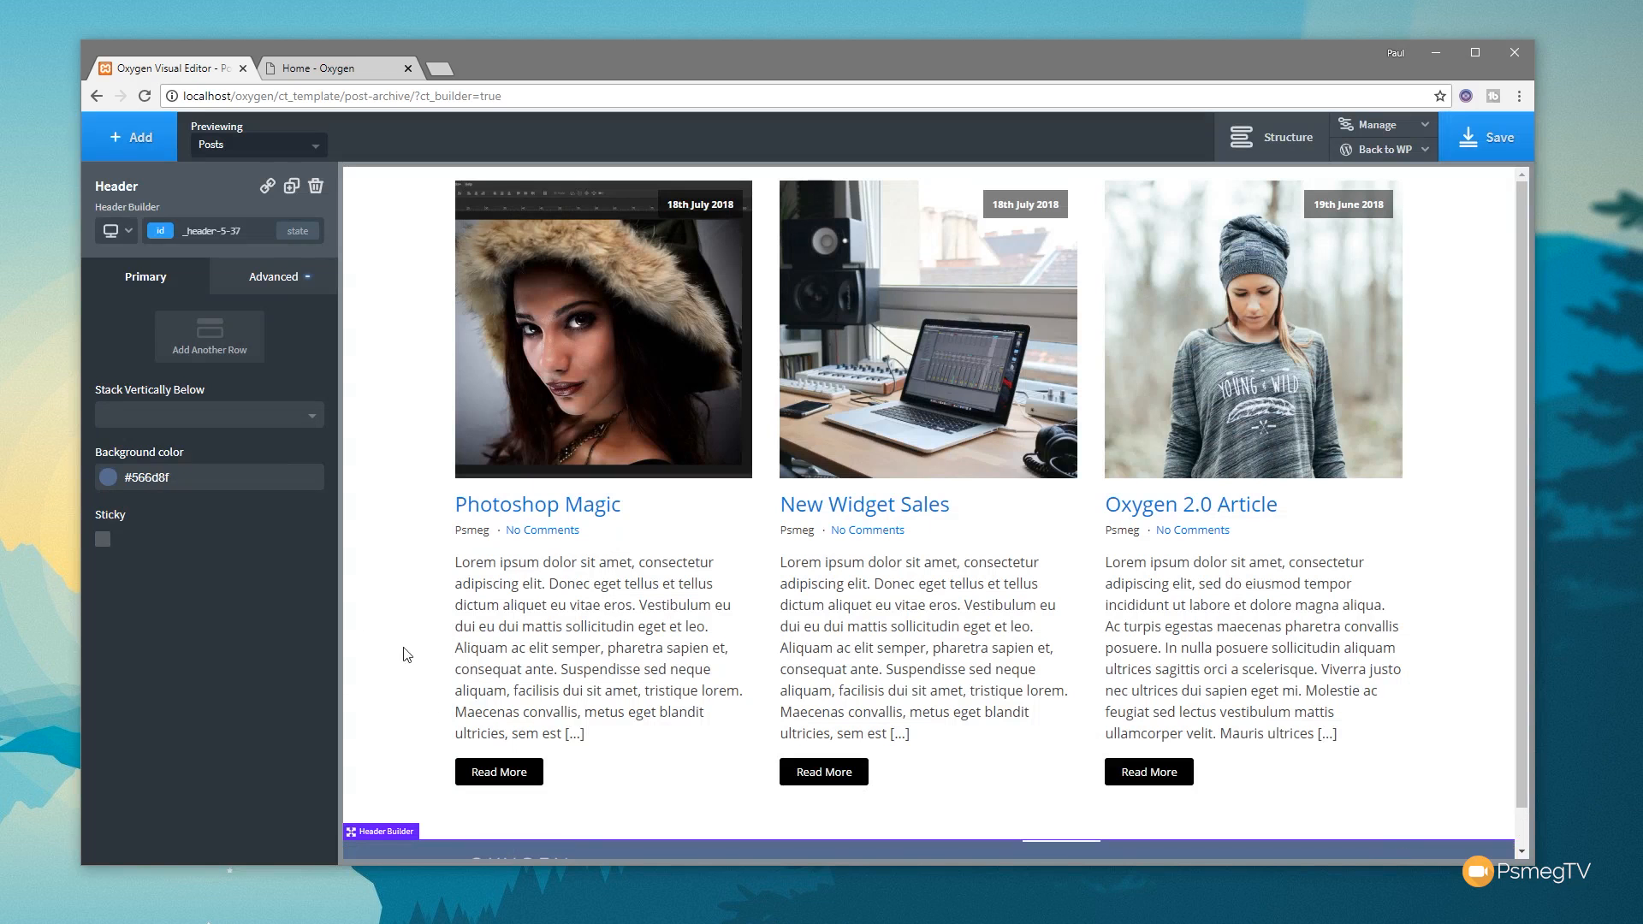
- Add the Footer Logo Centered section from the atomic design set's footers to the template
click(130, 140)
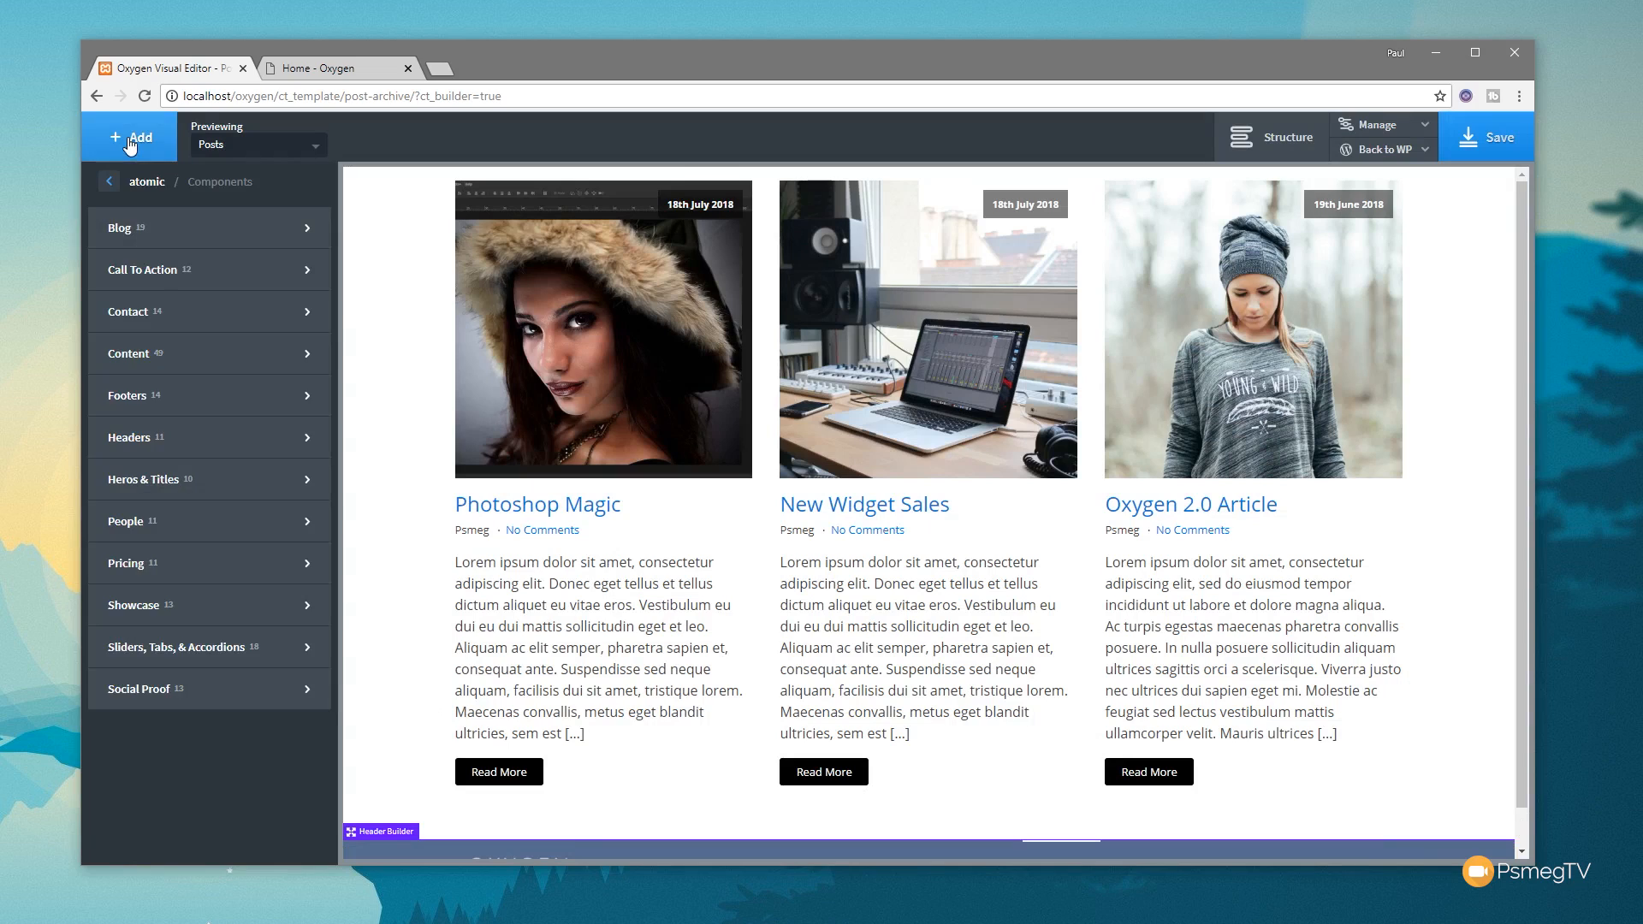
mouse_move(182, 400)
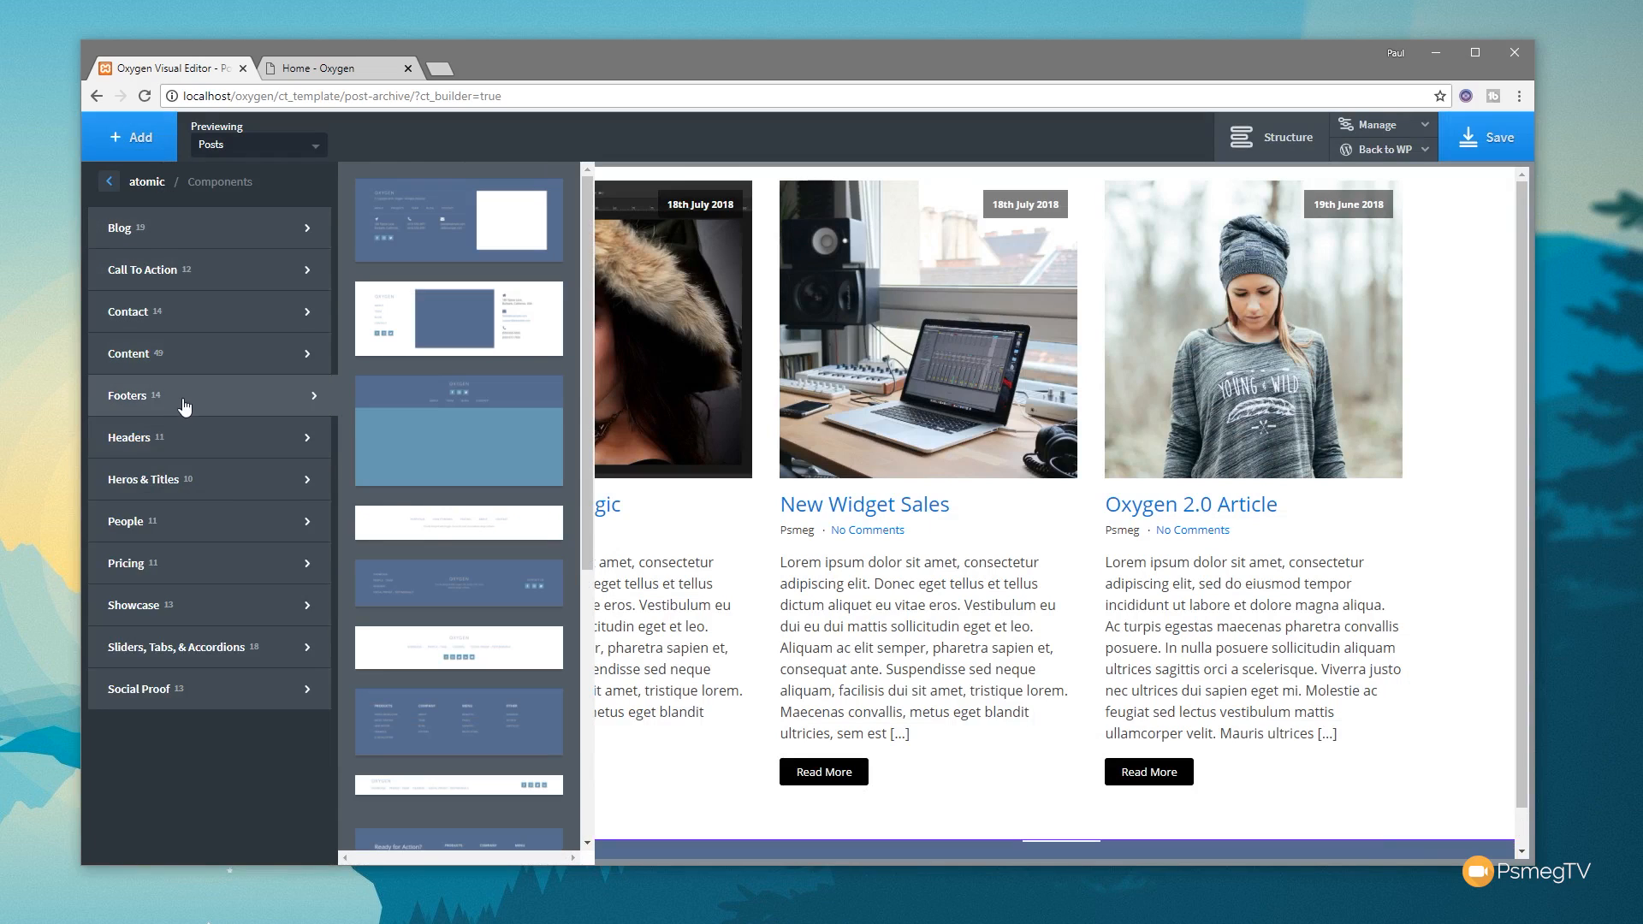
click(443, 597)
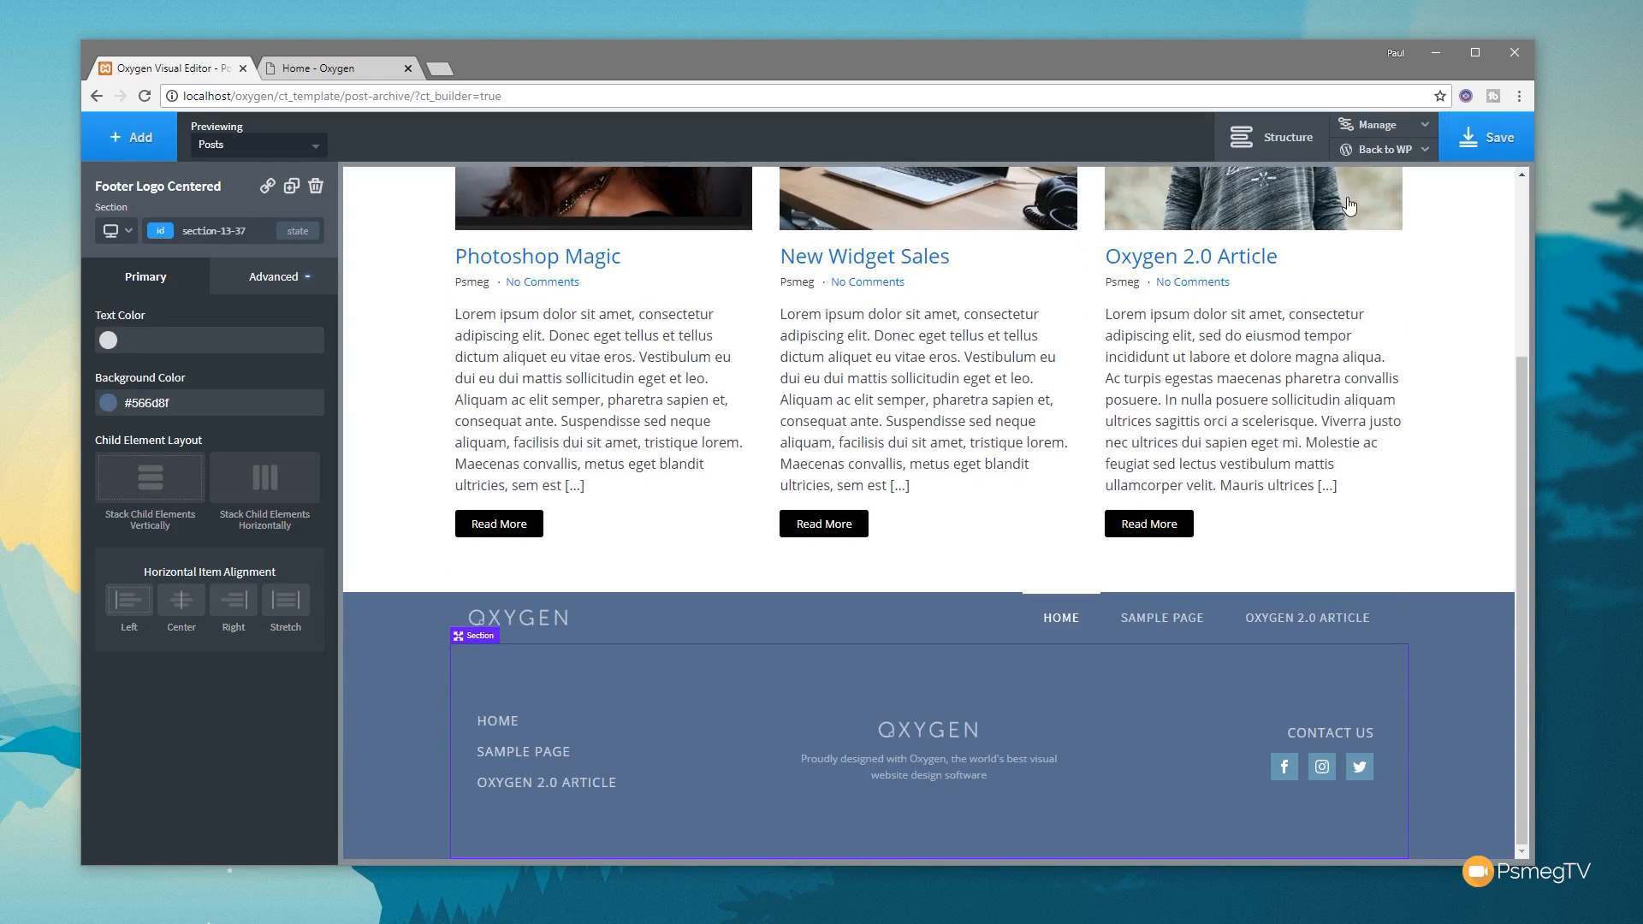
- Move the Header above Easy Posts (#4) in the page structure and save the template
click(1300, 144)
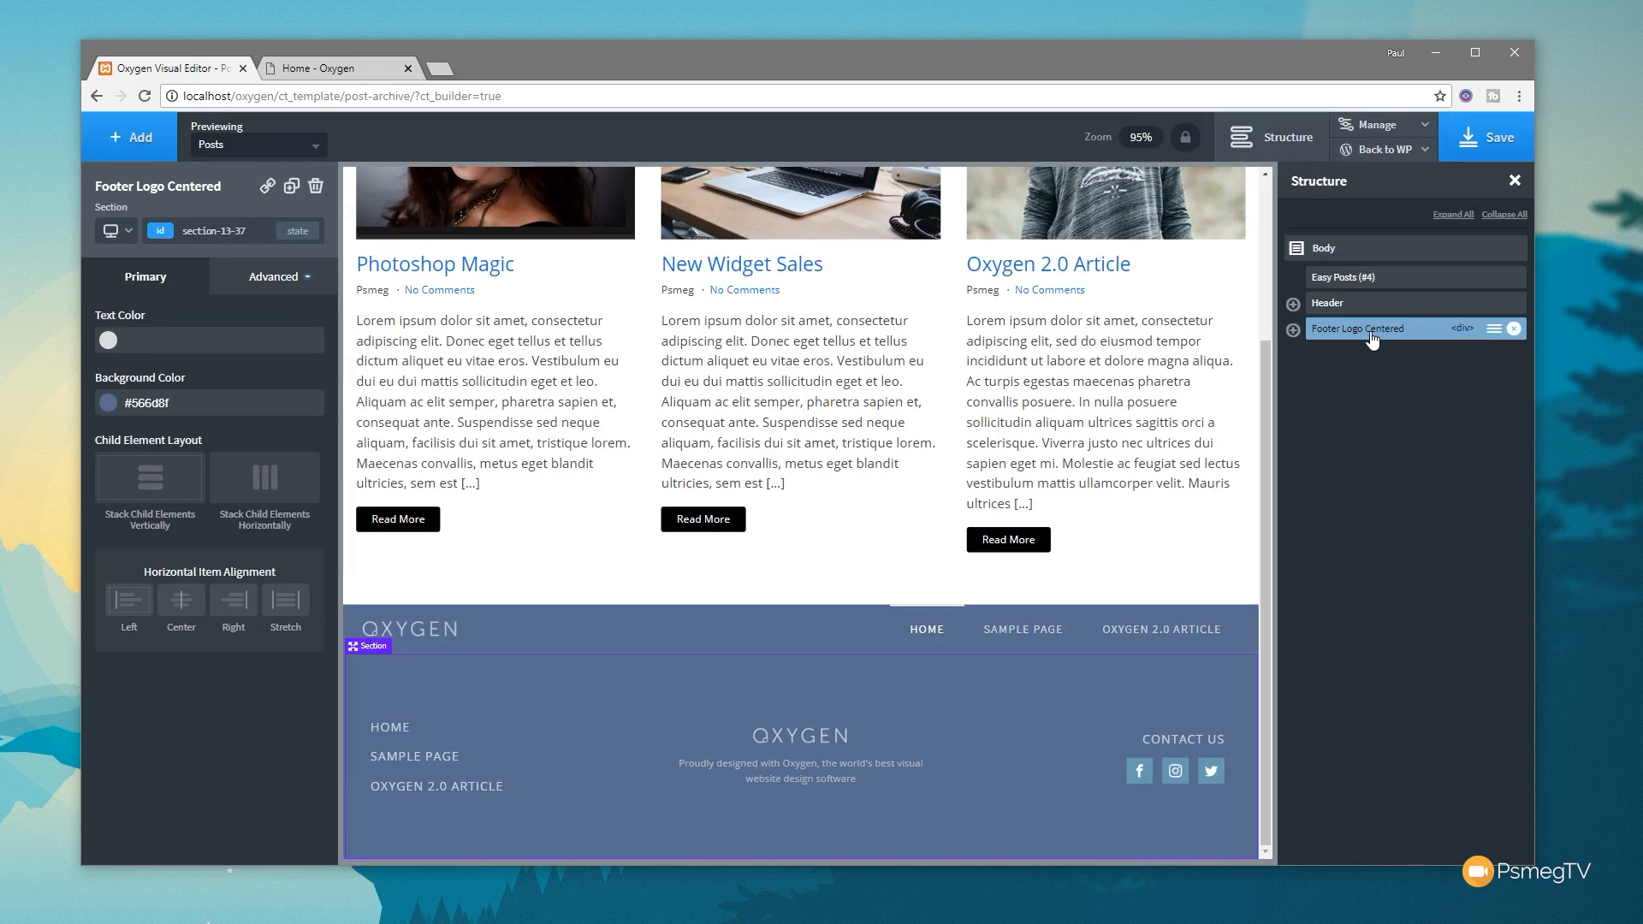
drag(1370, 307, 1369, 275)
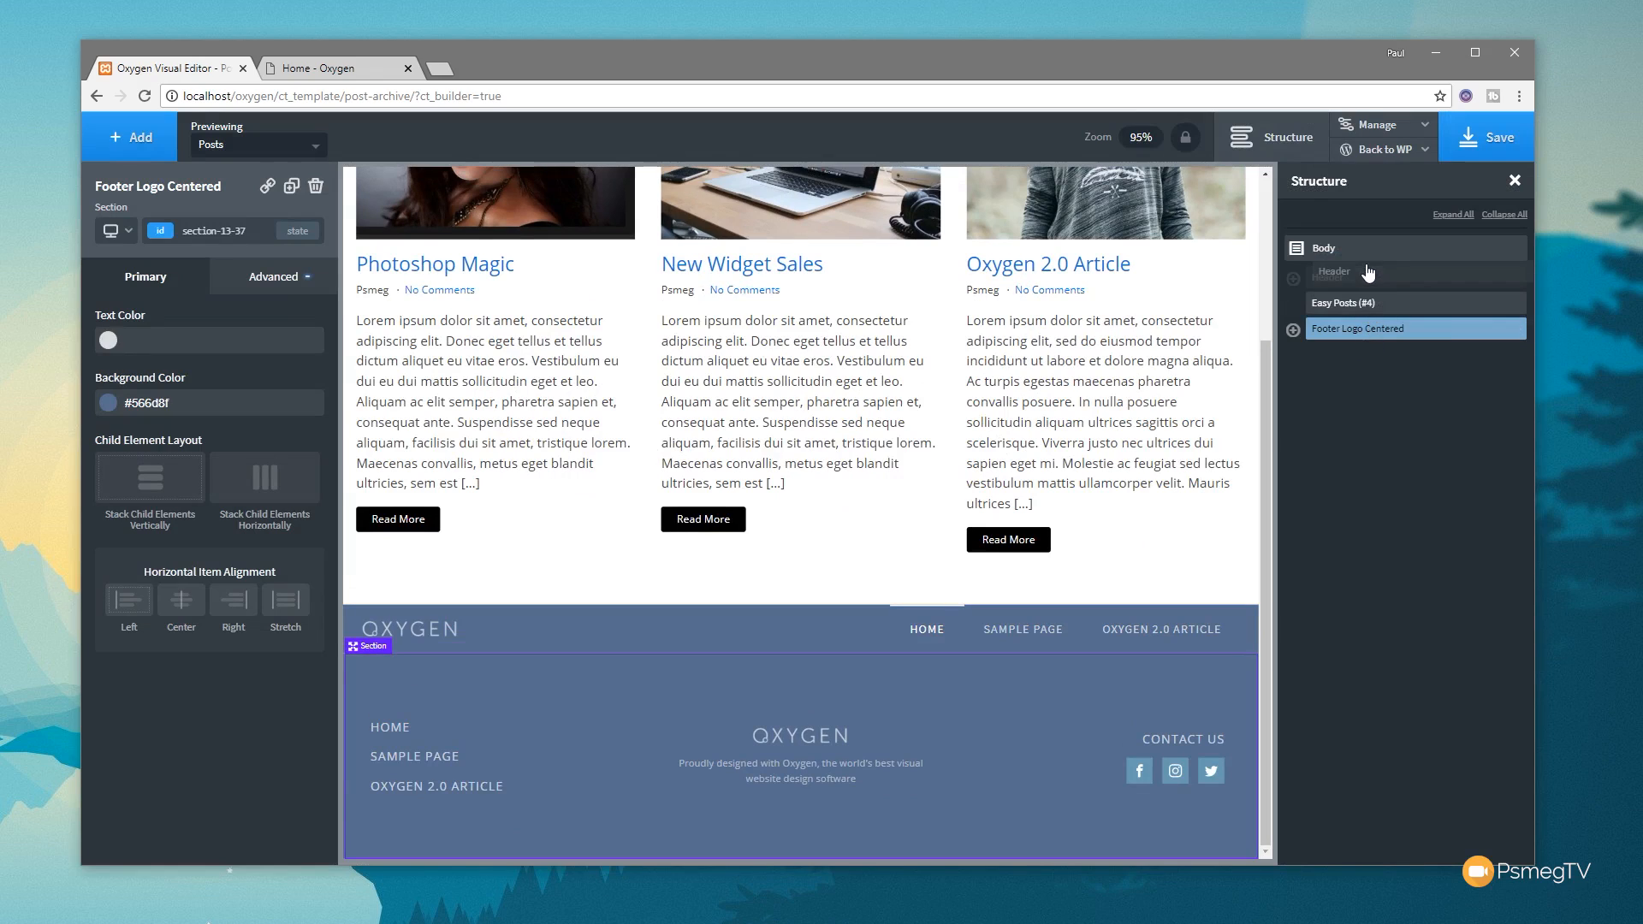
scroll(817, 674, up, 4)
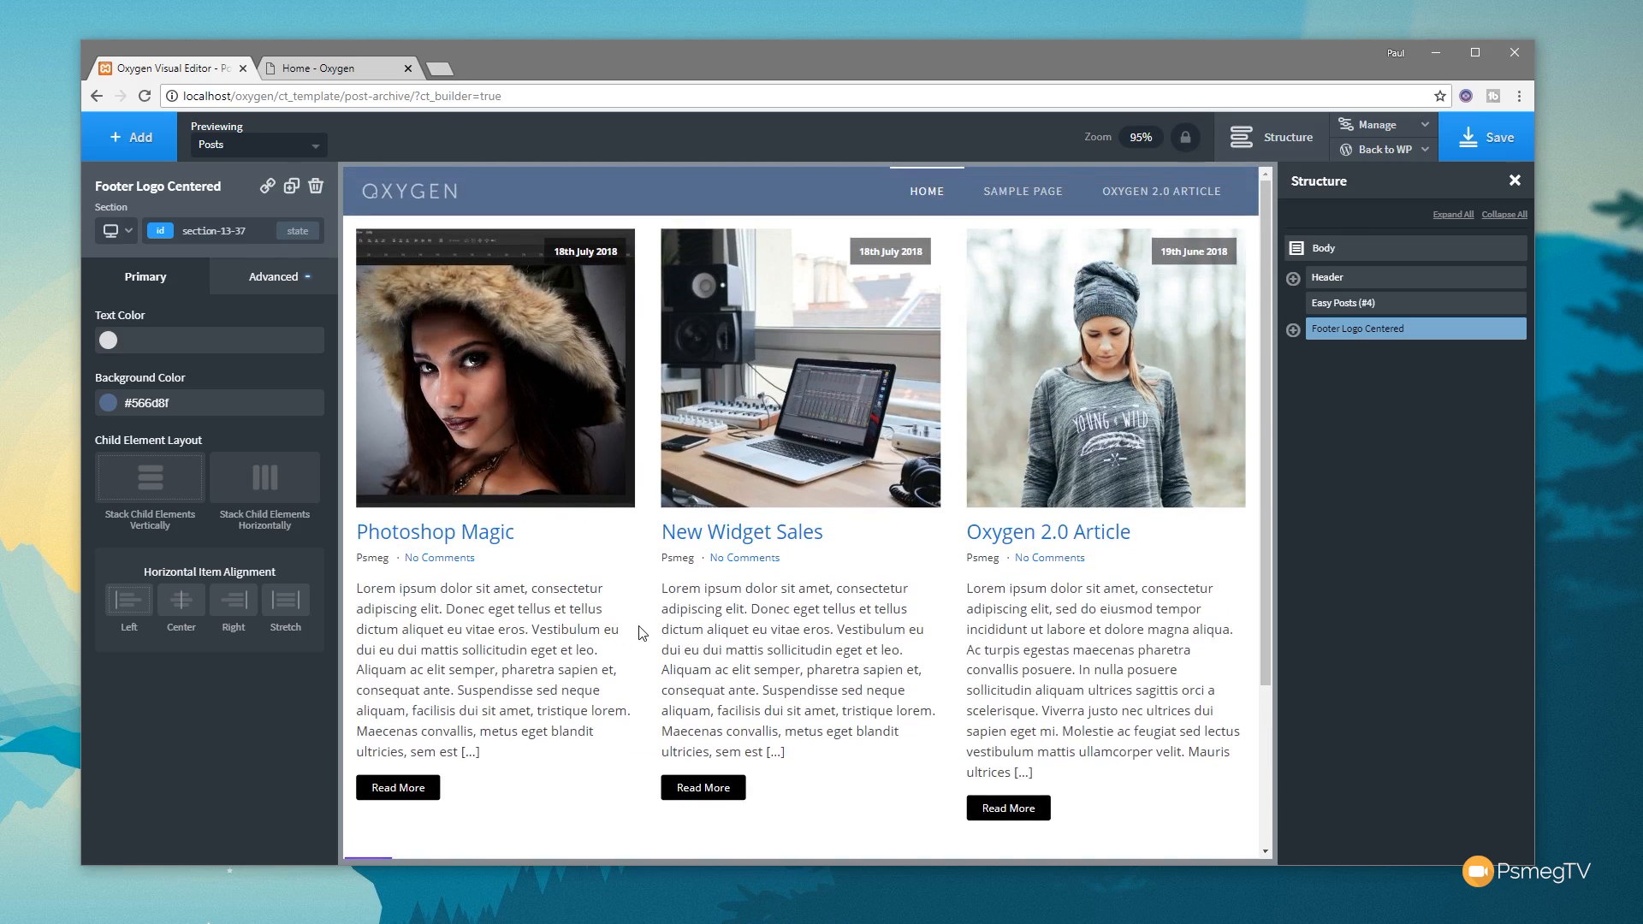
click(1488, 137)
- After checking the site's front page, return to the WordPress admin and update the Post Archive template
click(362, 66)
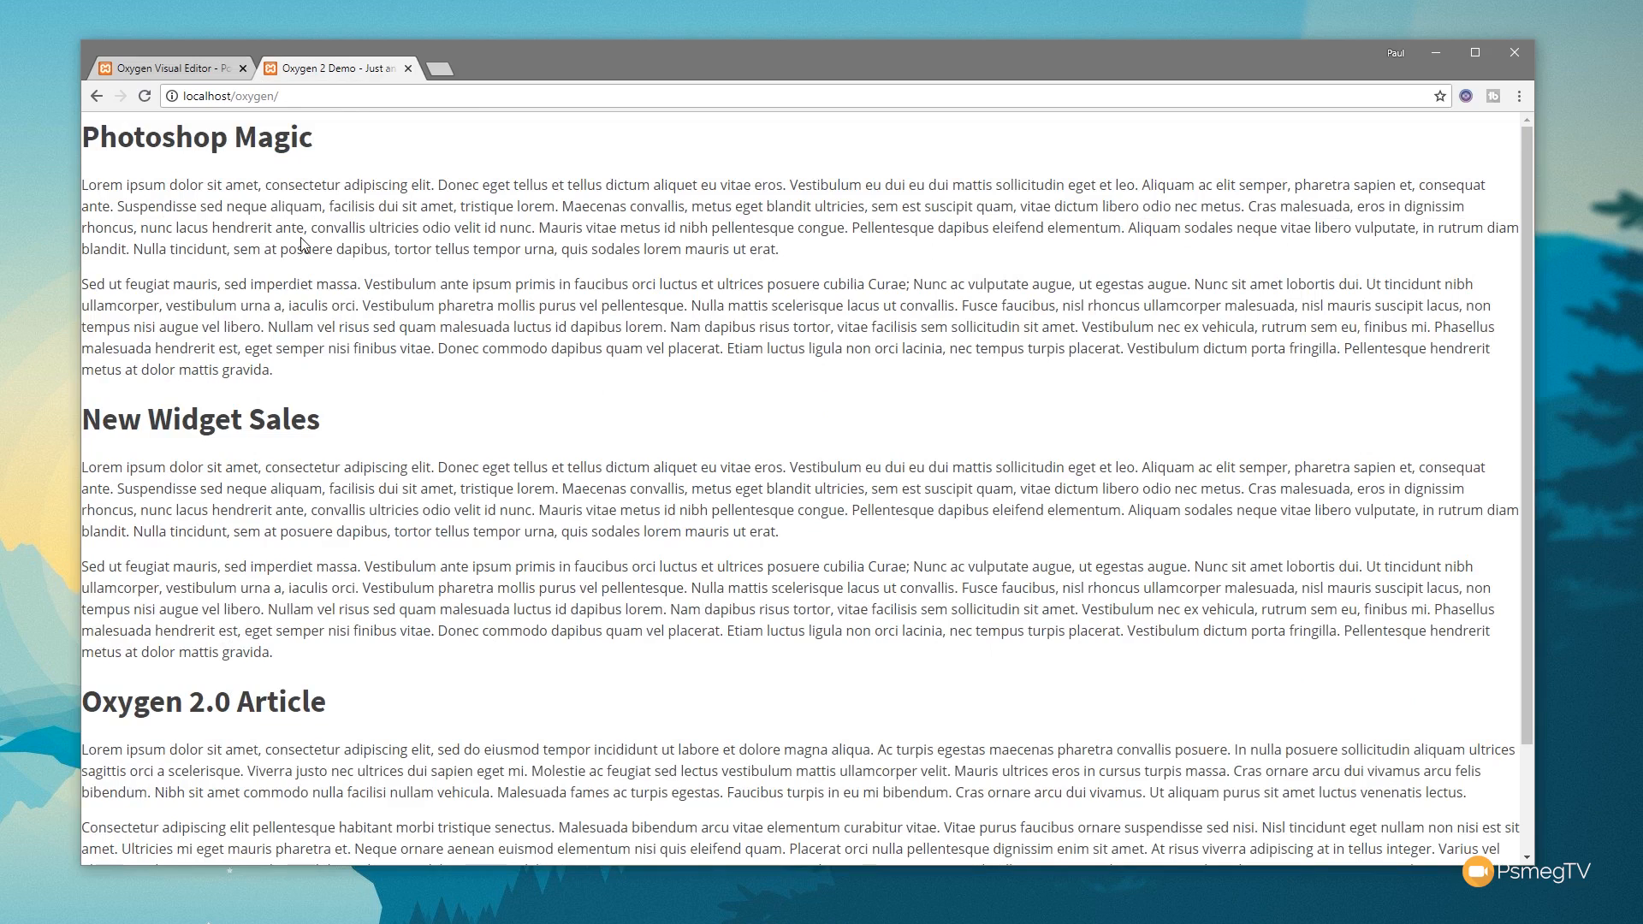
click(162, 65)
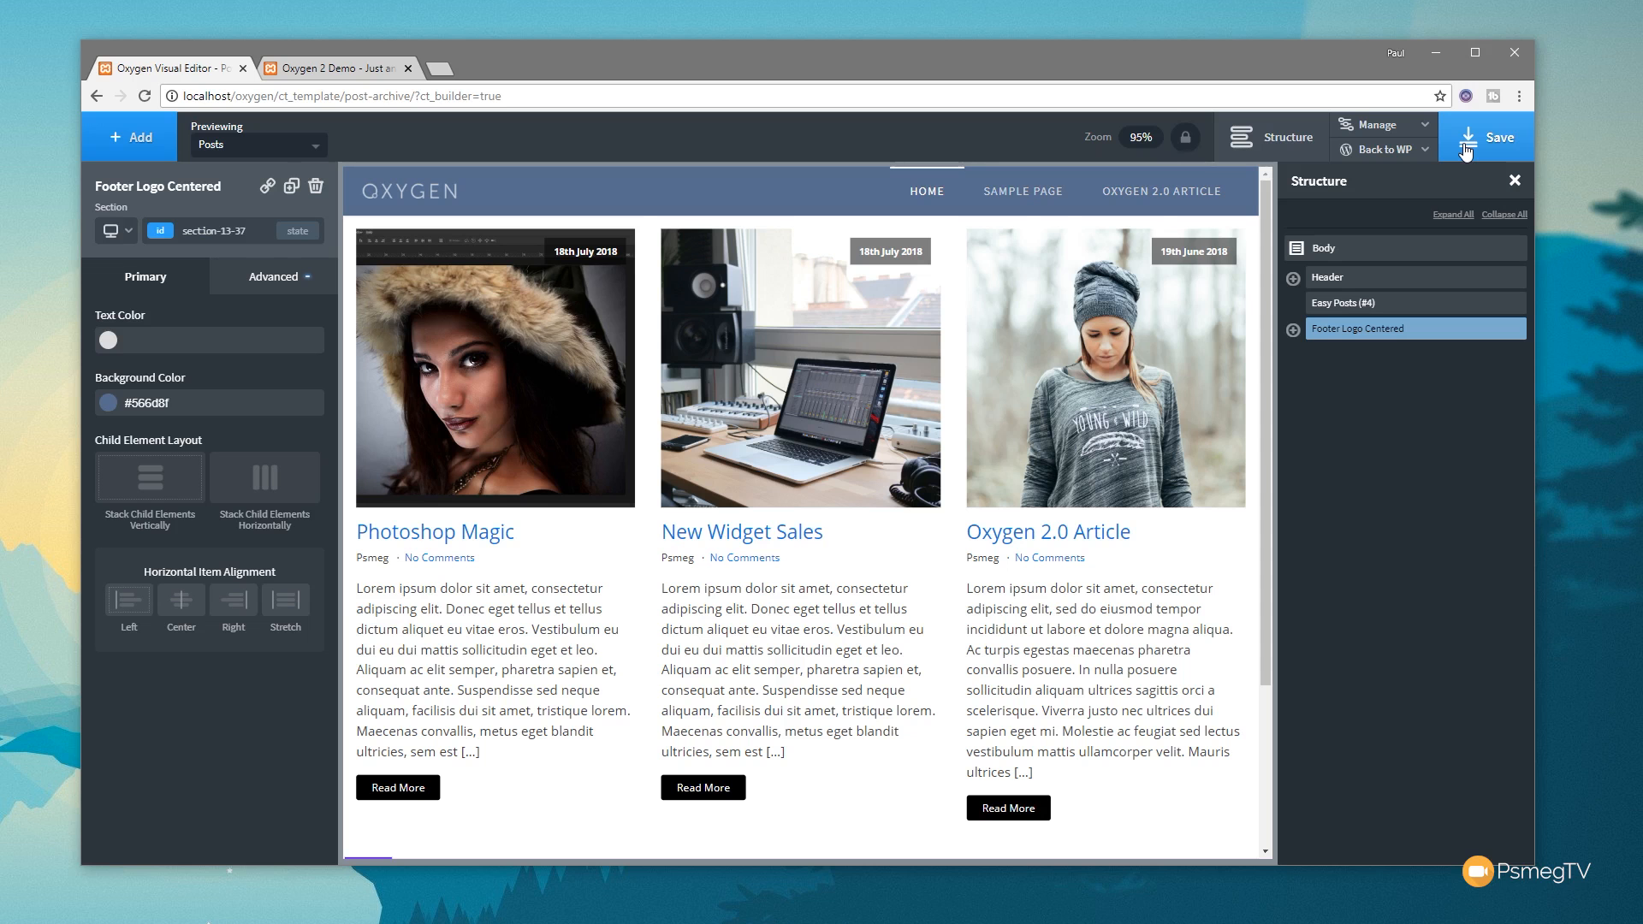
click(1407, 151)
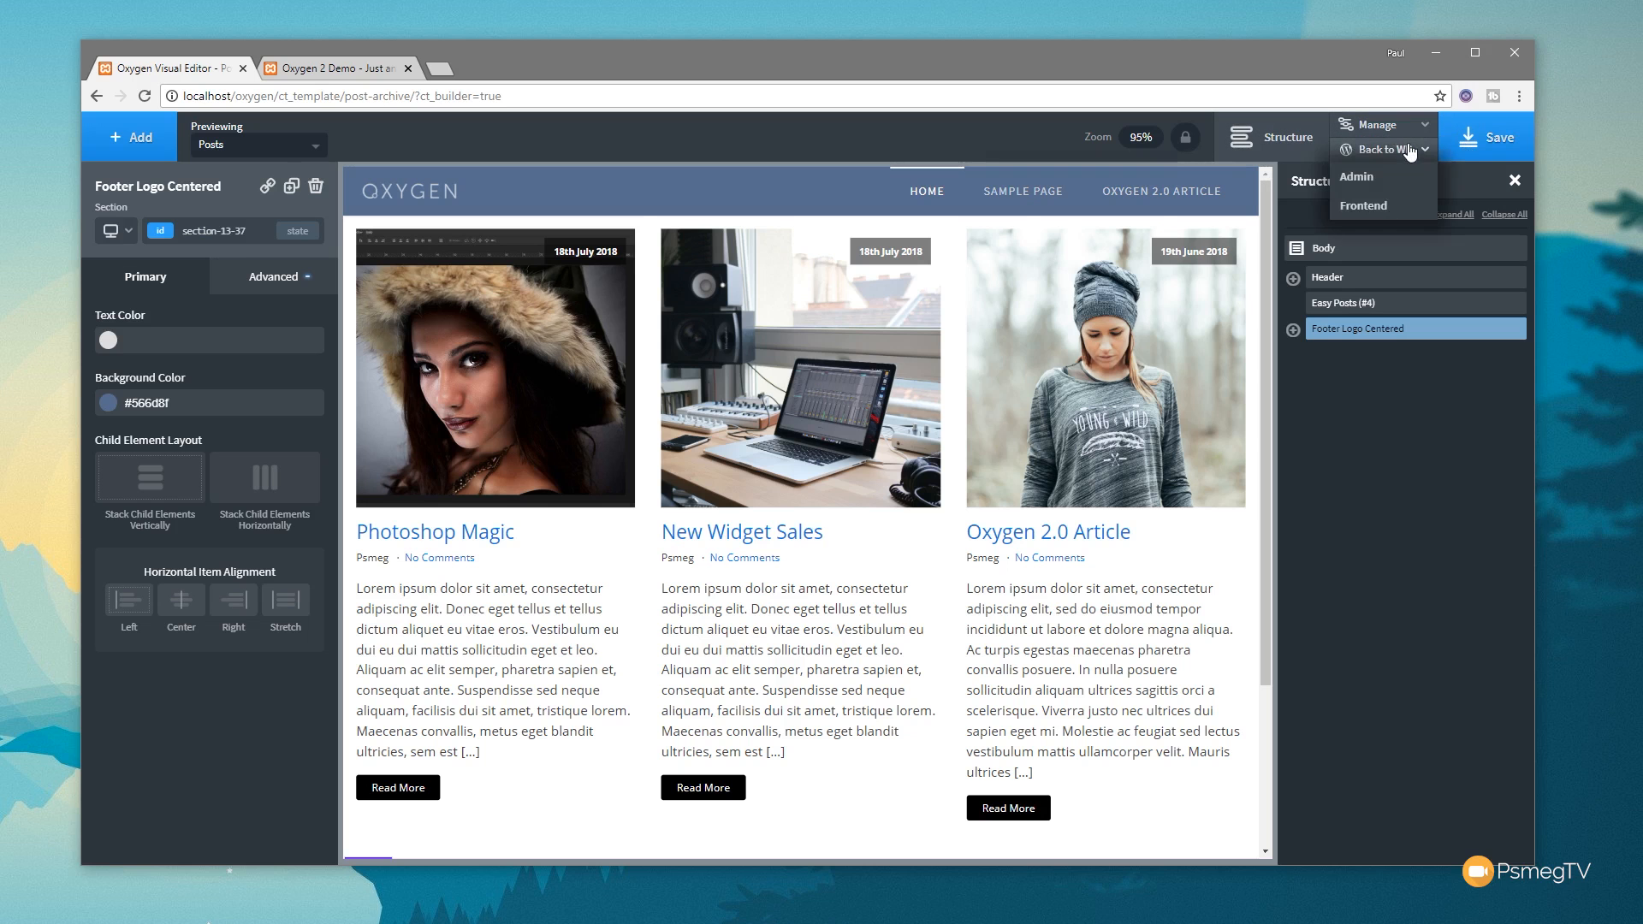
click(1374, 176)
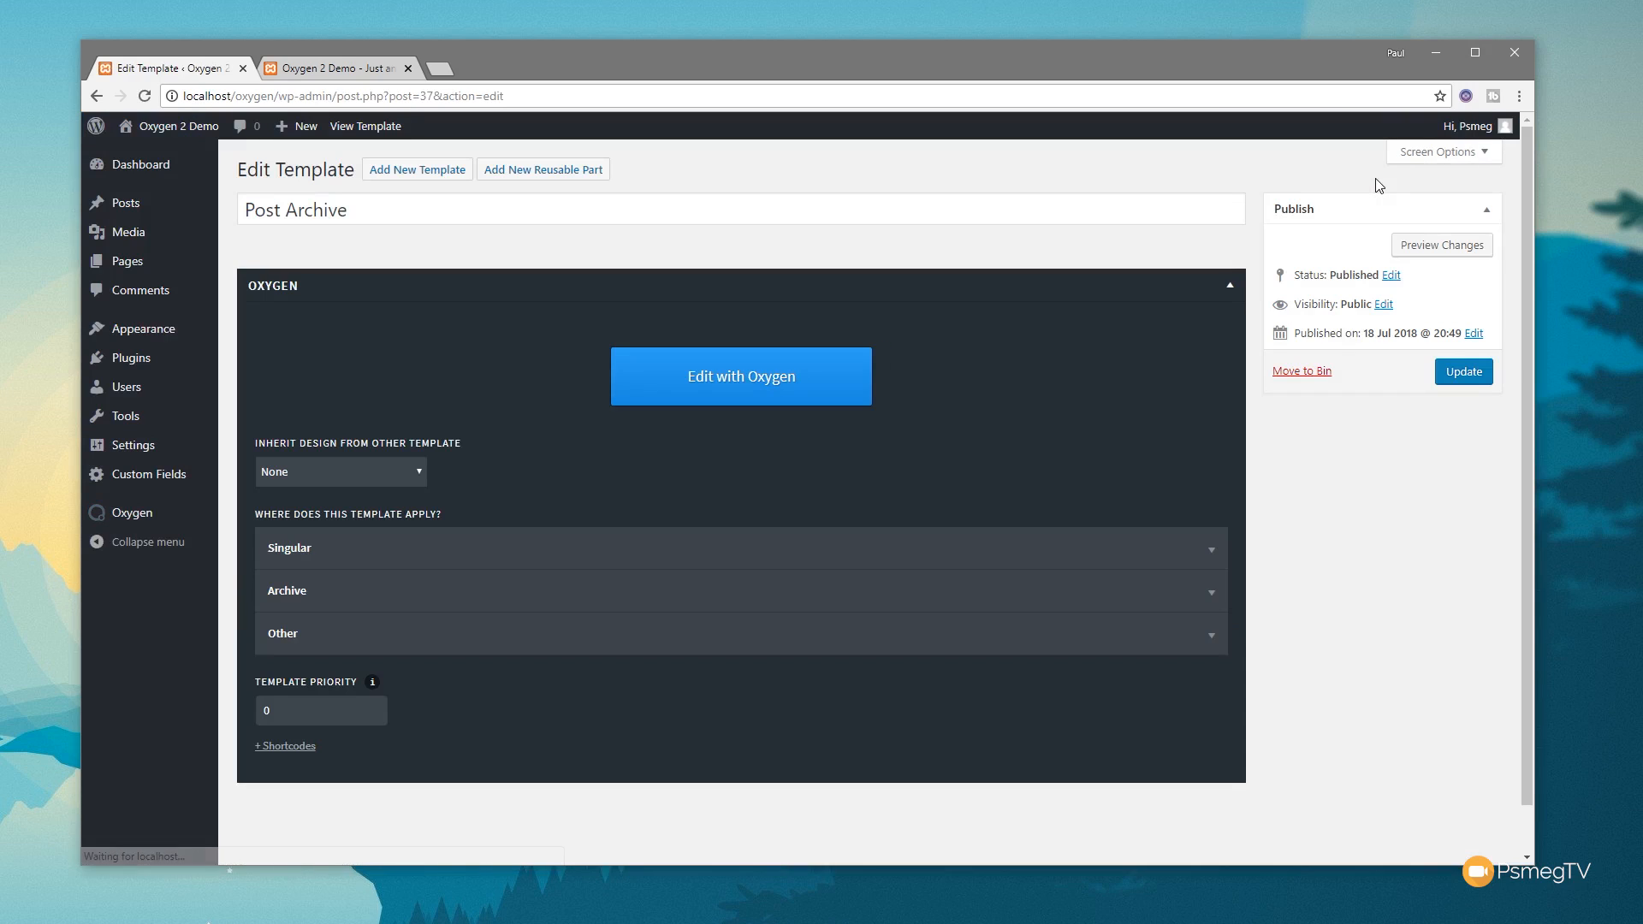
click(1472, 377)
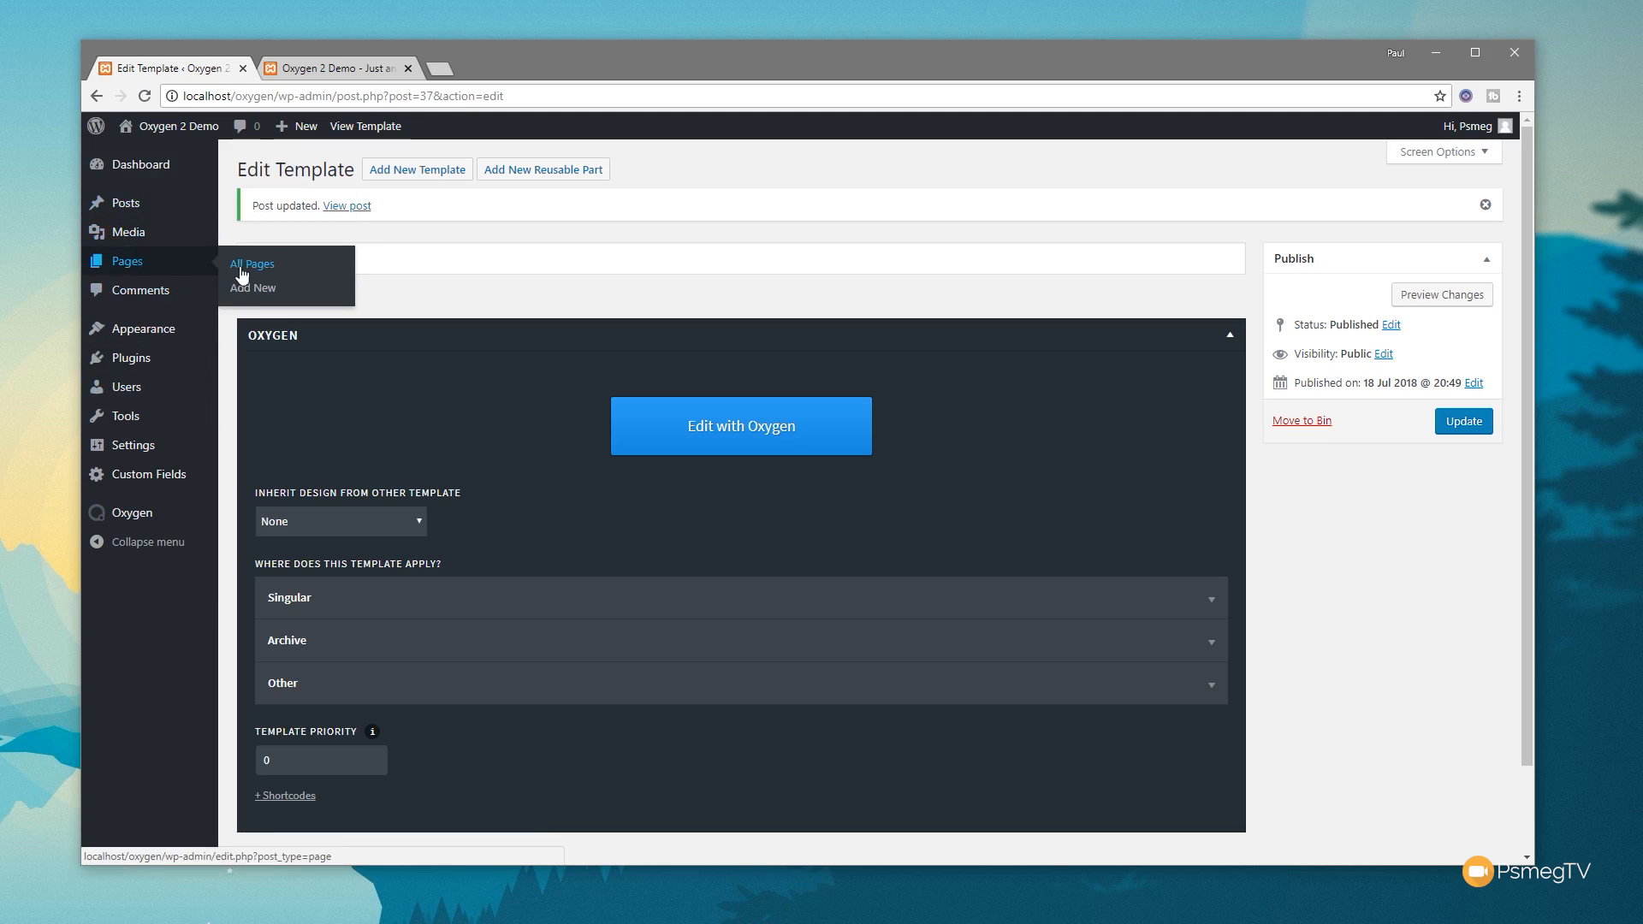
- Create a new WordPress page titled Blog and publish it
click(247, 287)
click(296, 206)
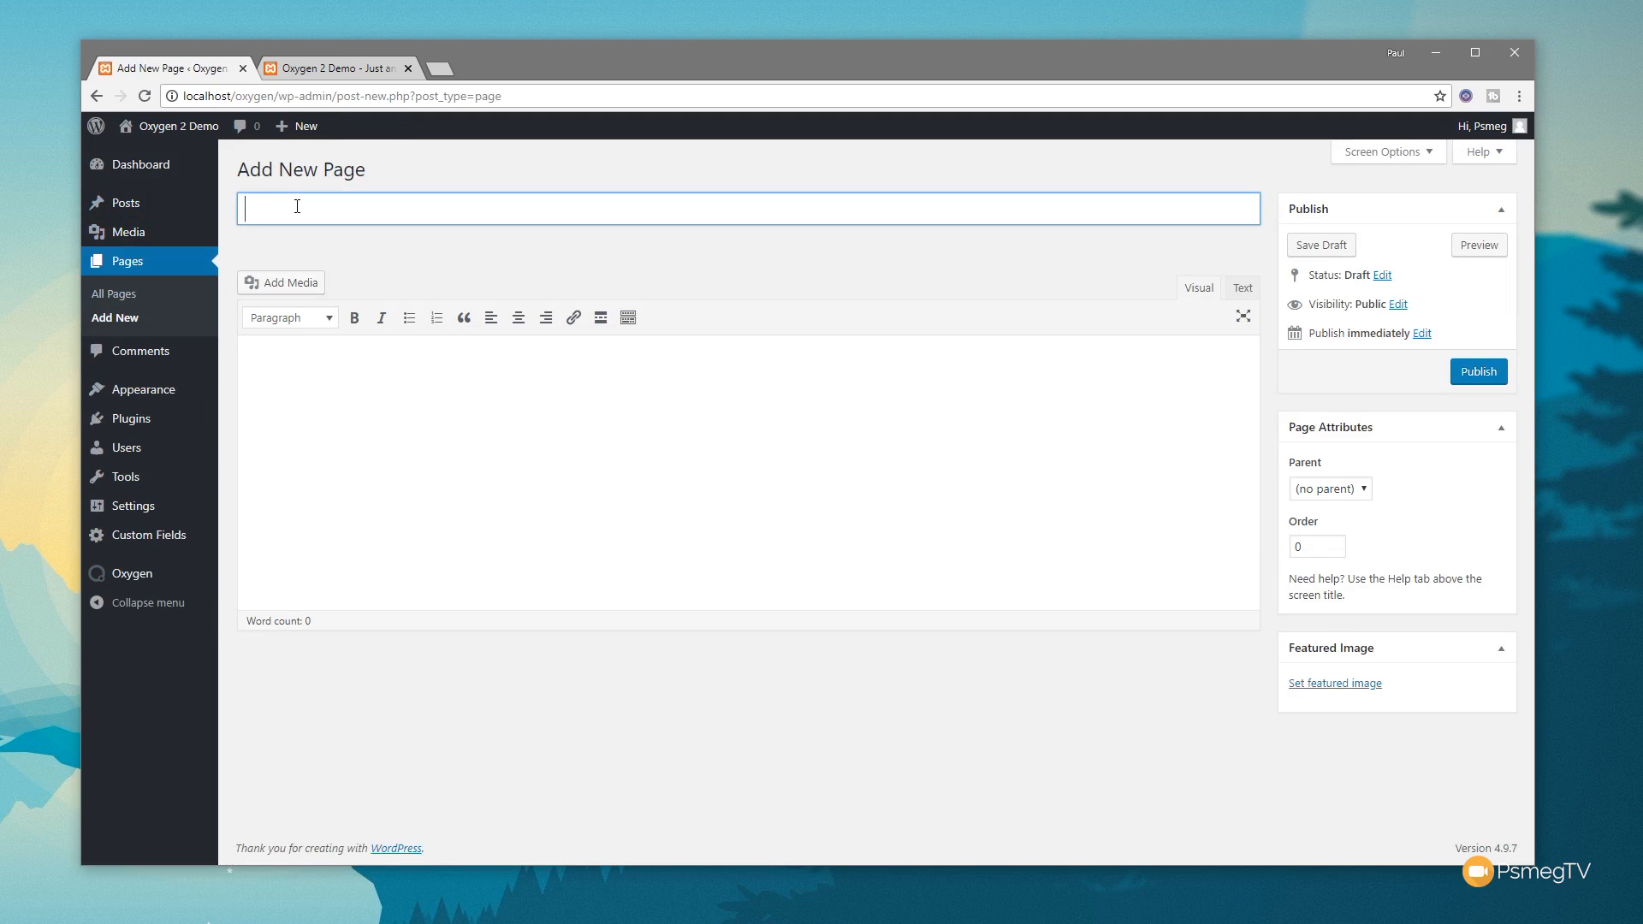
text(Blog)
click(1067, 286)
click(1472, 370)
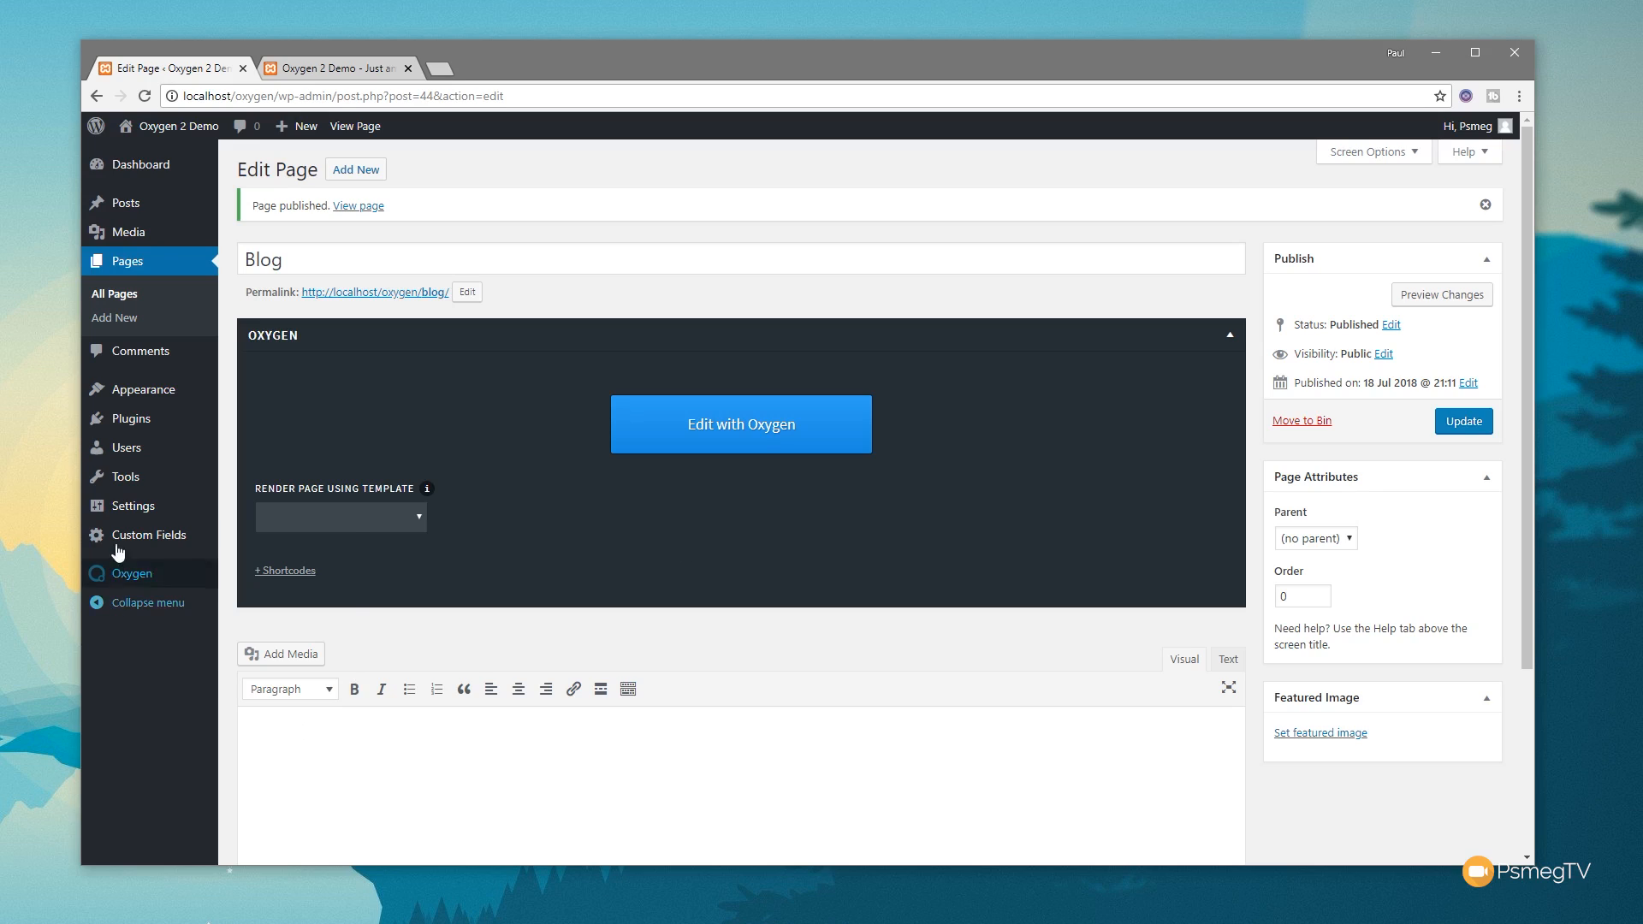
- In the Reading settings, make the homepage display a static page, assign Blog as the posts page, and save
mouse_move(119, 511)
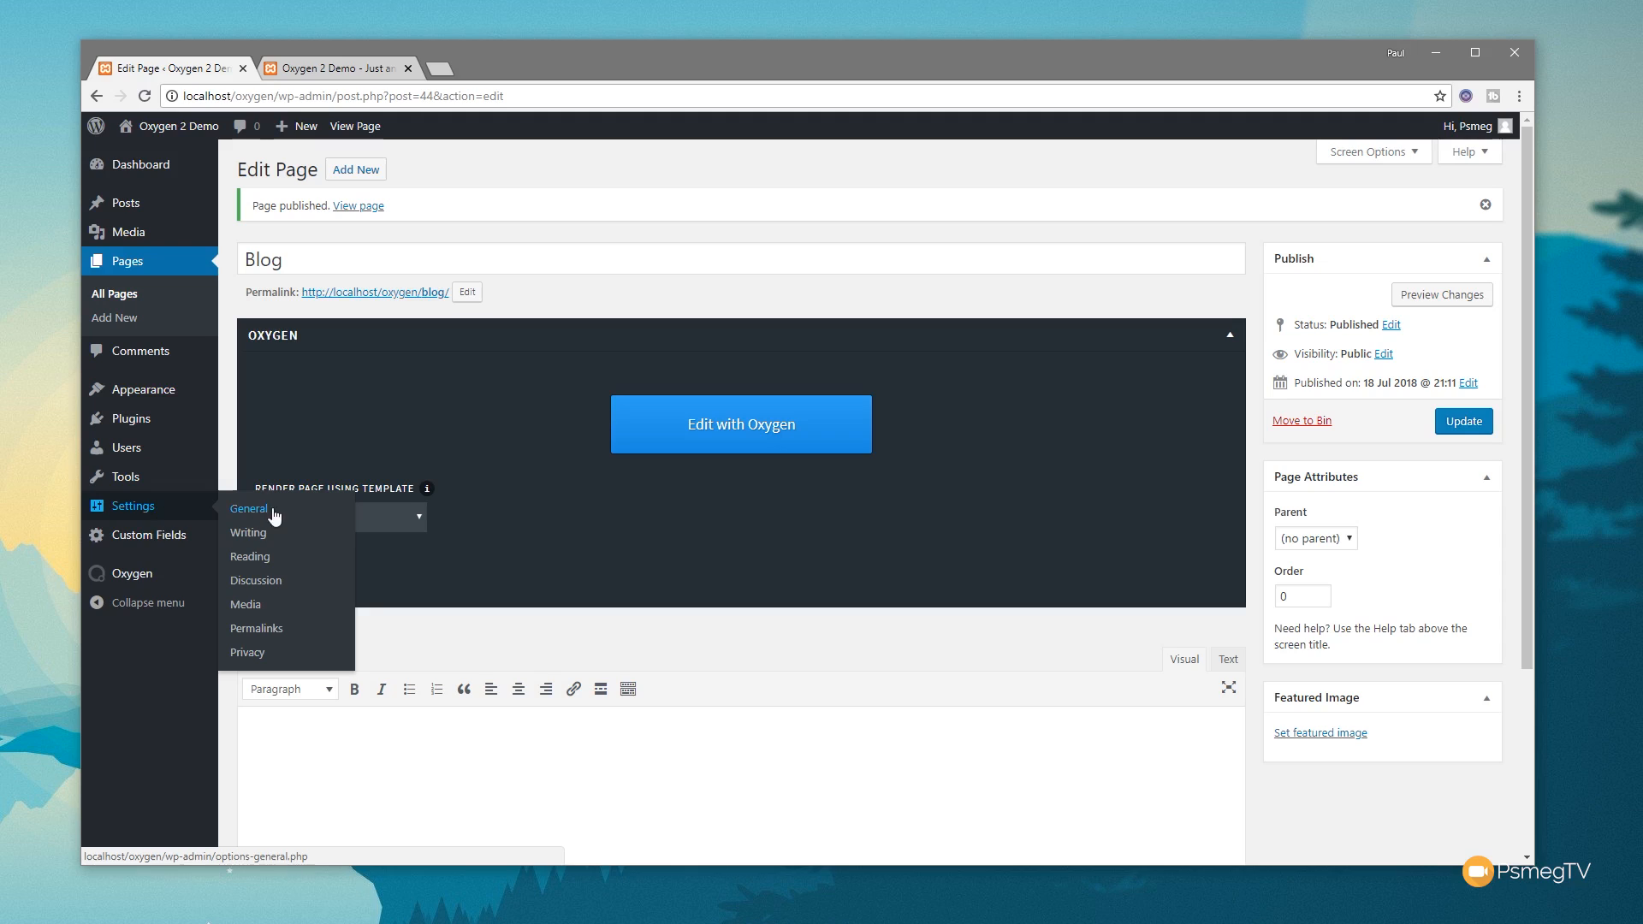
click(268, 561)
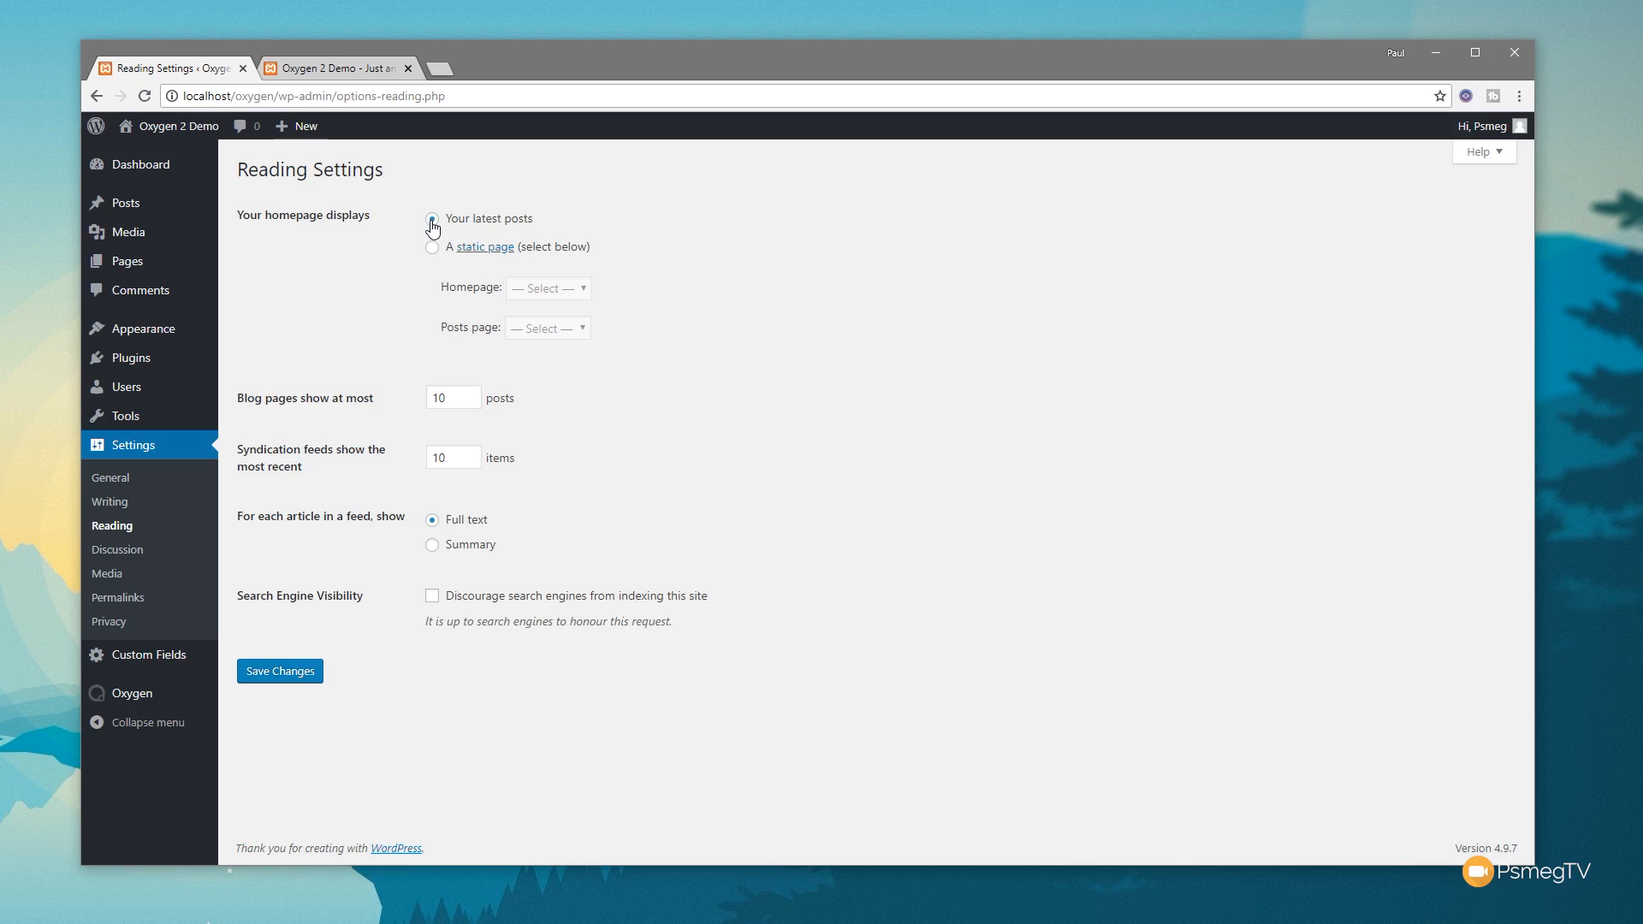
click(432, 248)
click(552, 328)
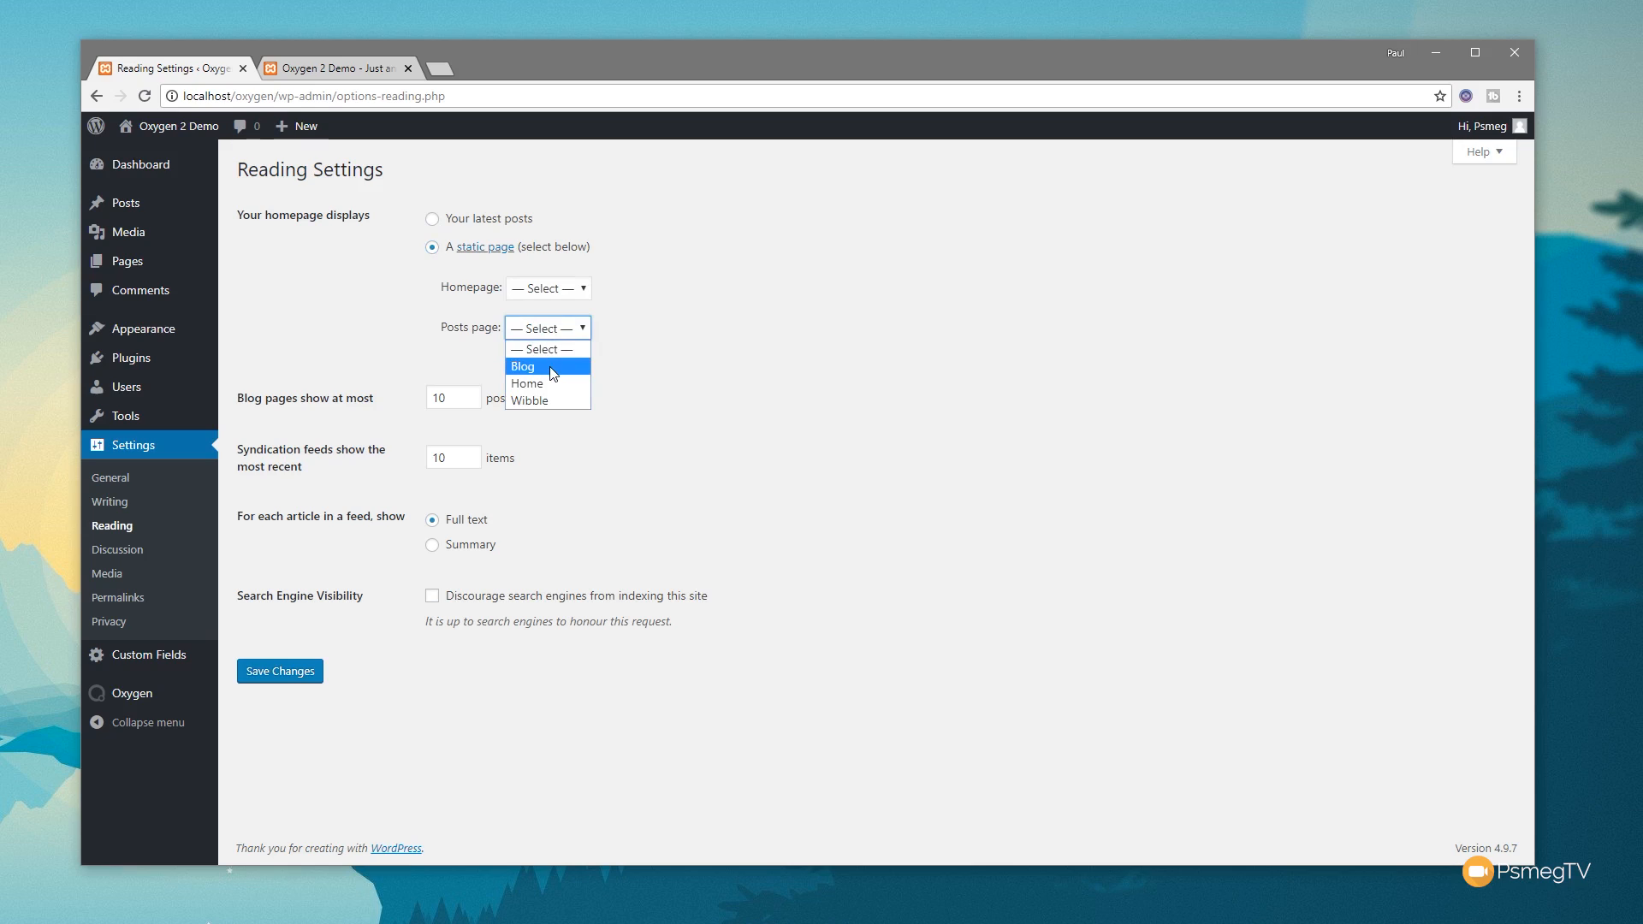
click(552, 368)
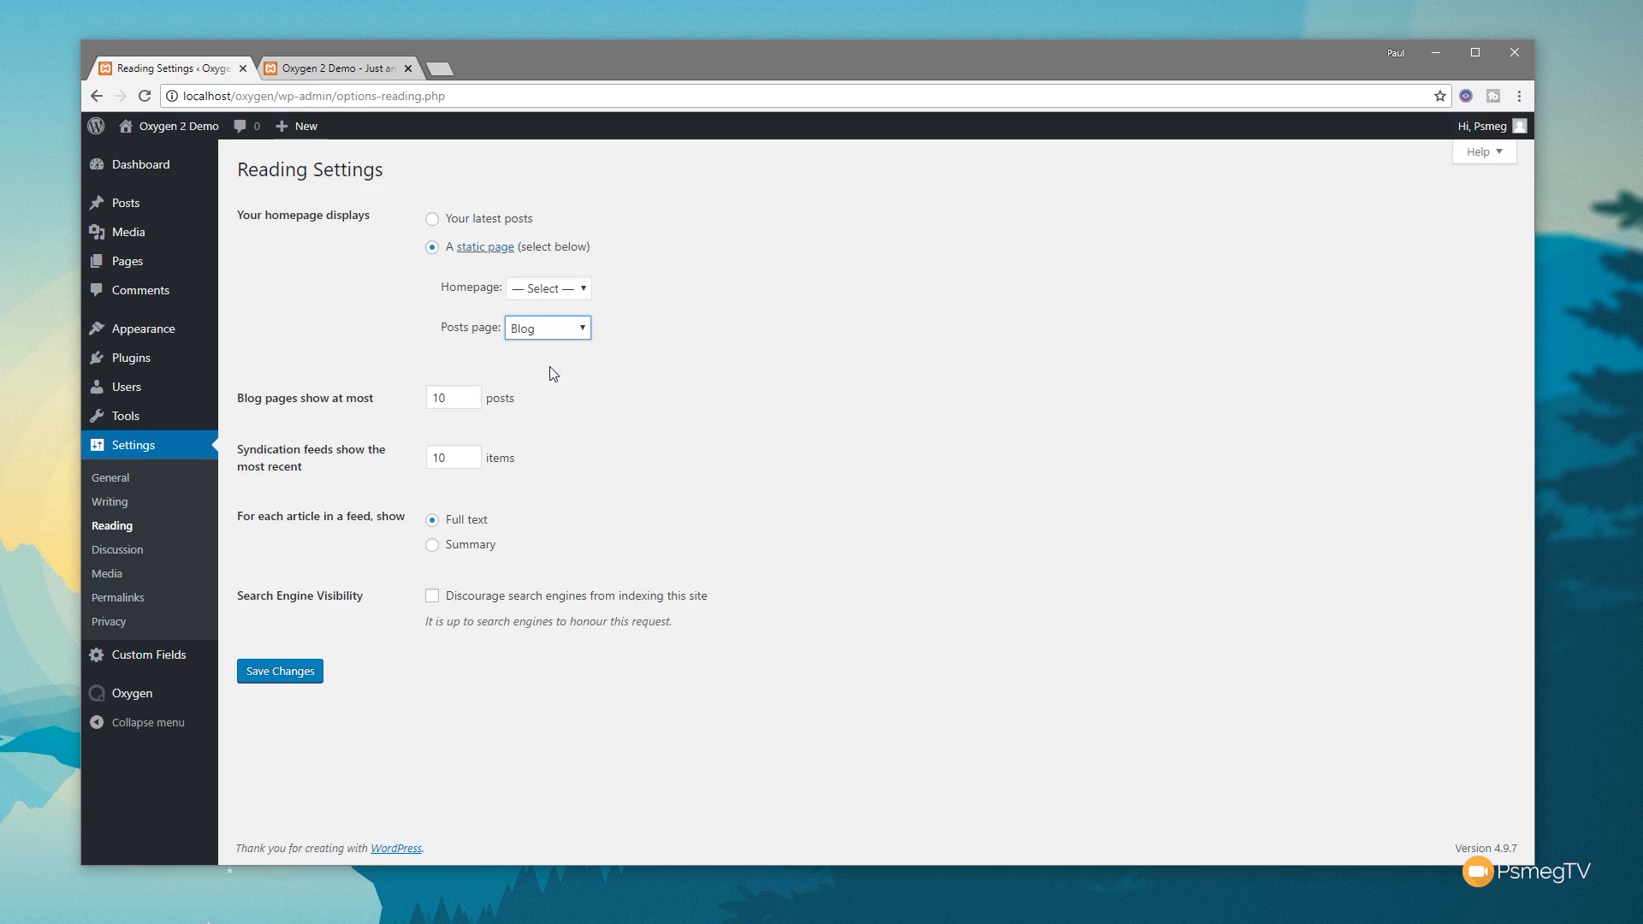
click(288, 680)
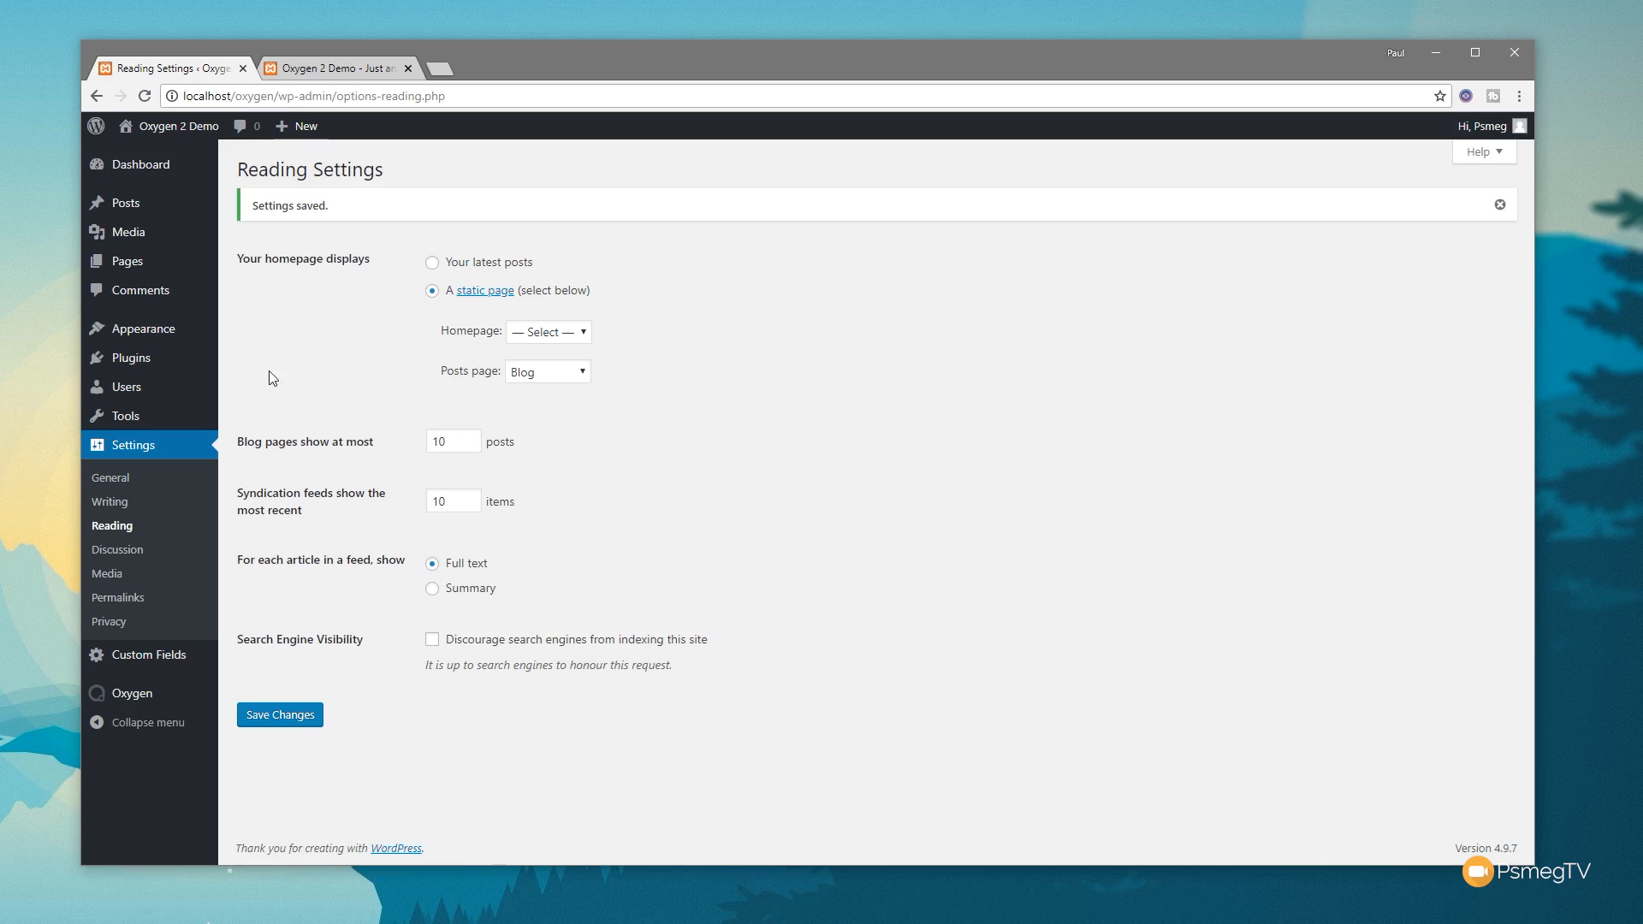
- Reload the site's front page to check its layout, and return to the WordPress admin
click(348, 76)
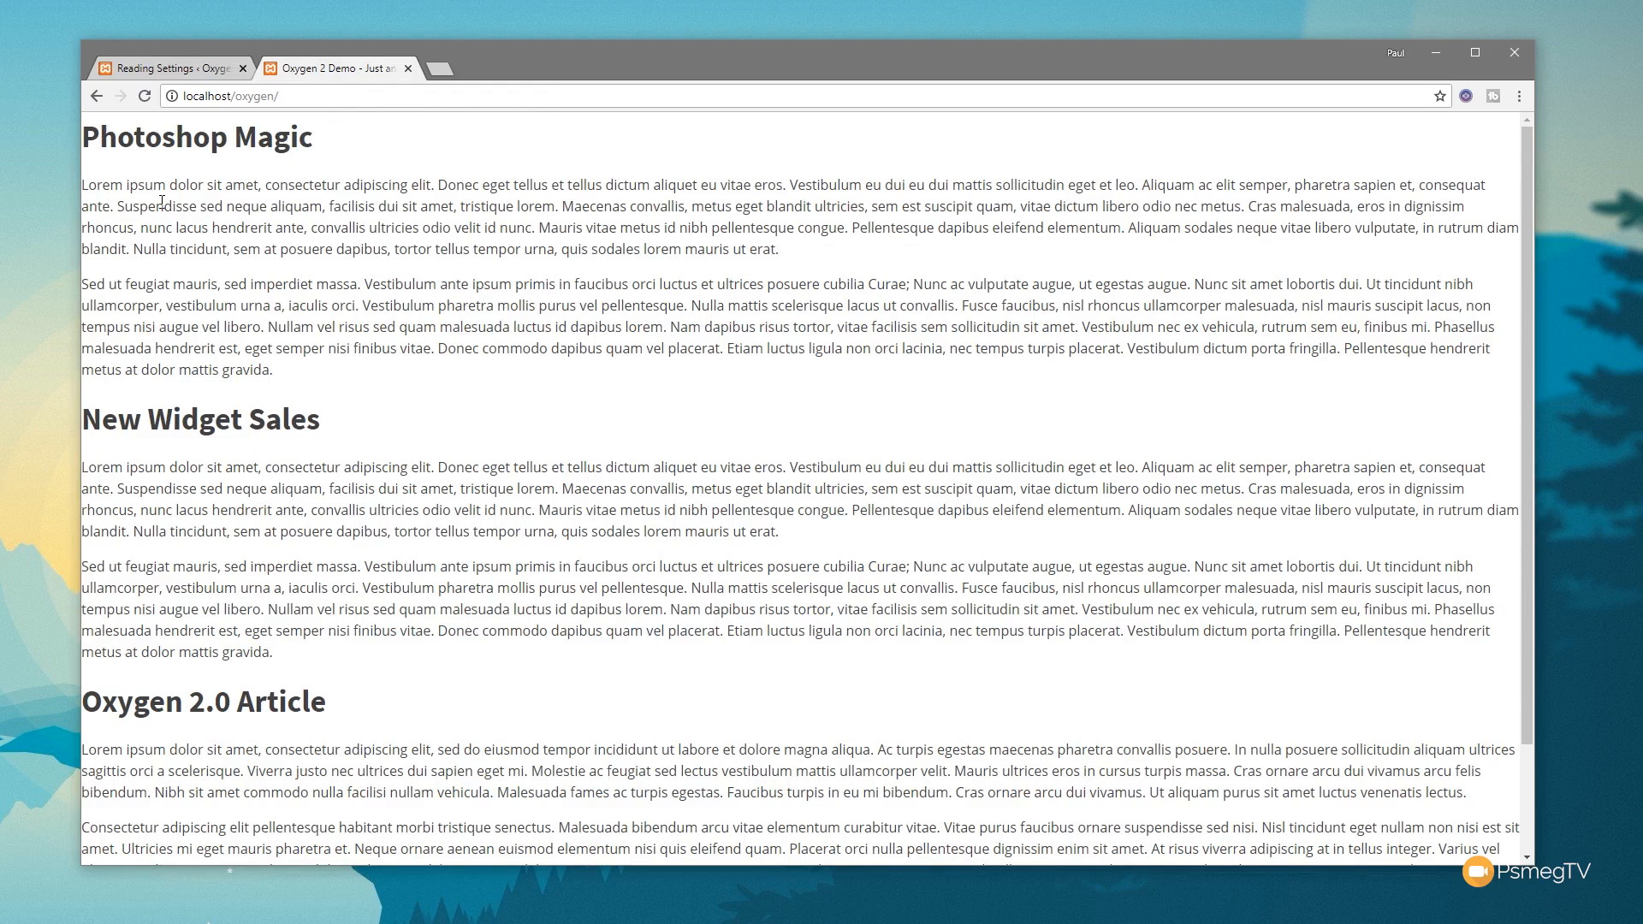
click(144, 95)
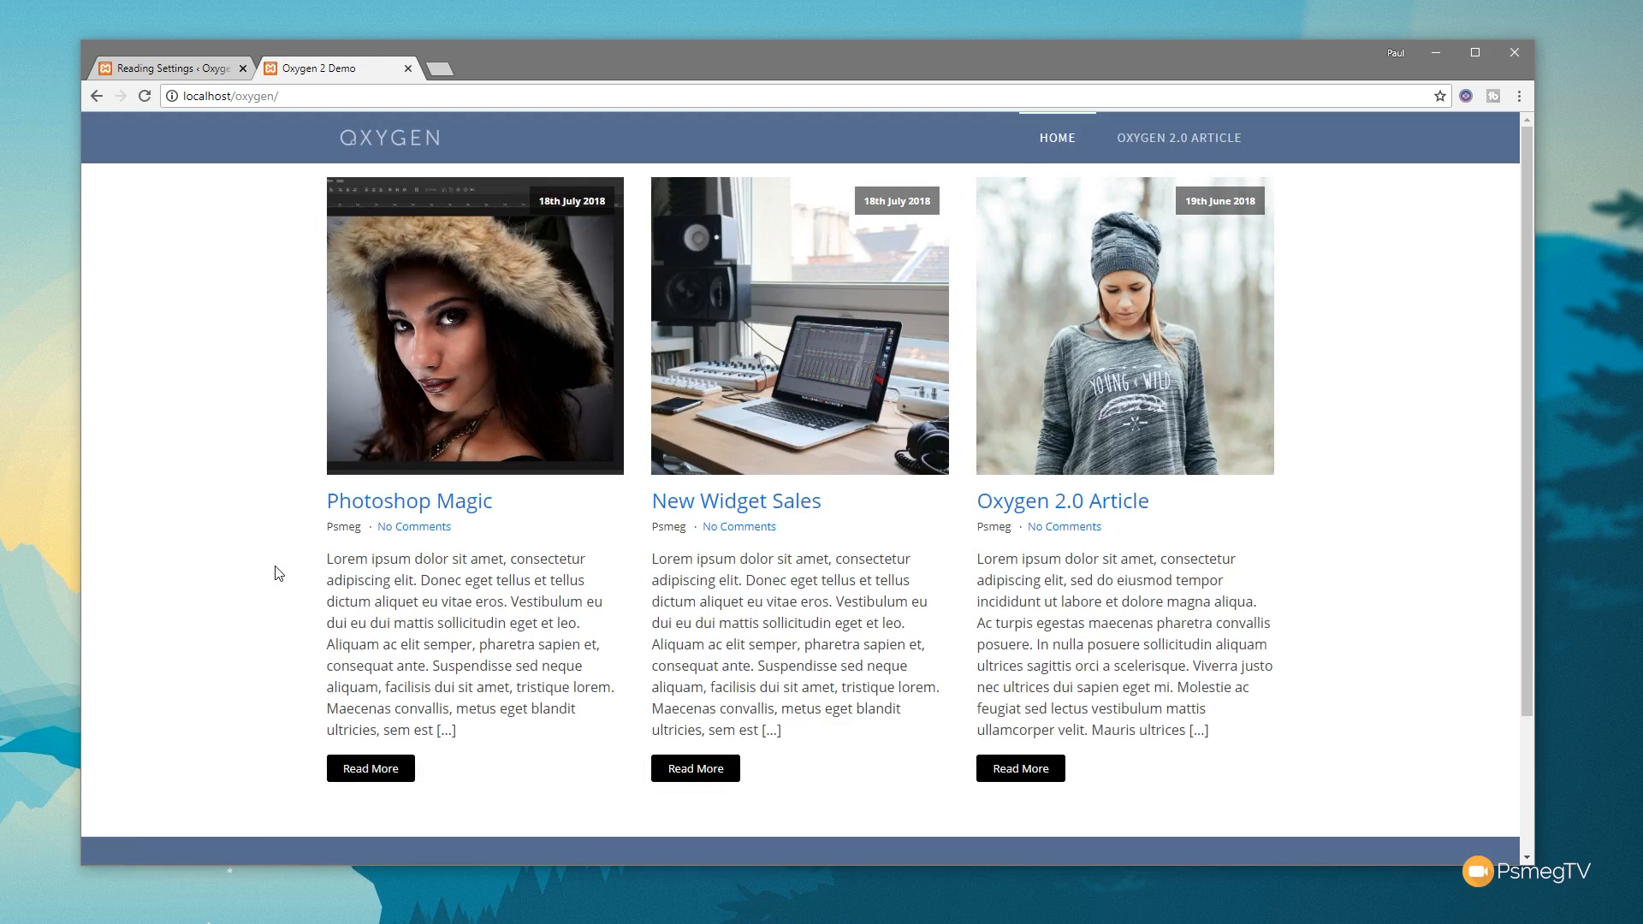
click(141, 65)
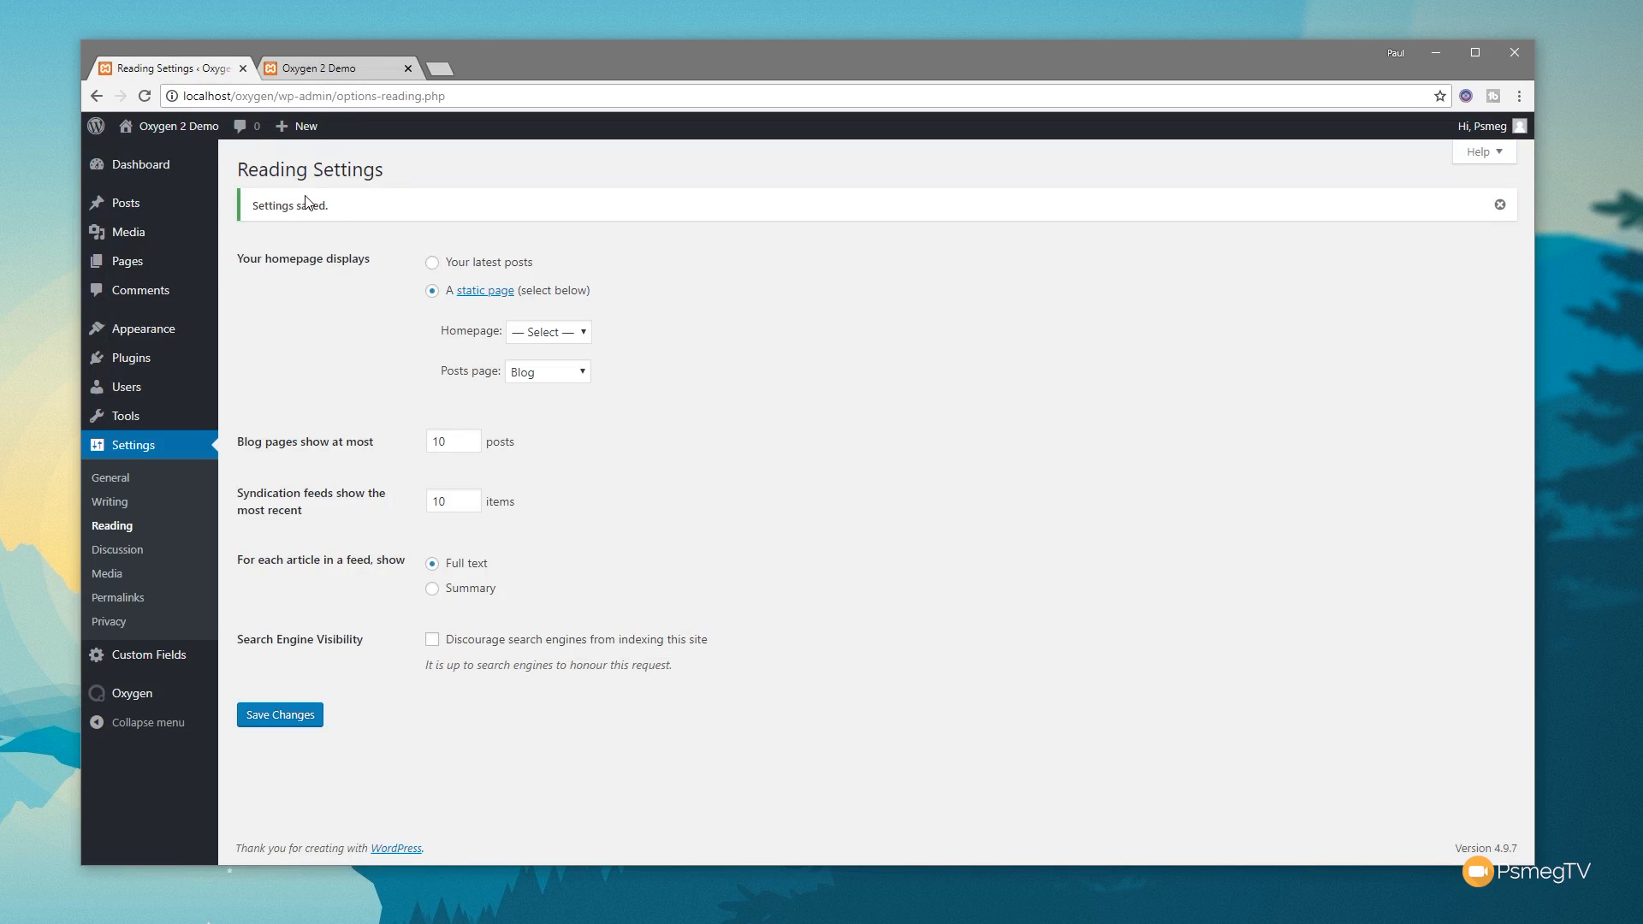
- Create a new page titled Test Template and publish it
mouse_move(119, 265)
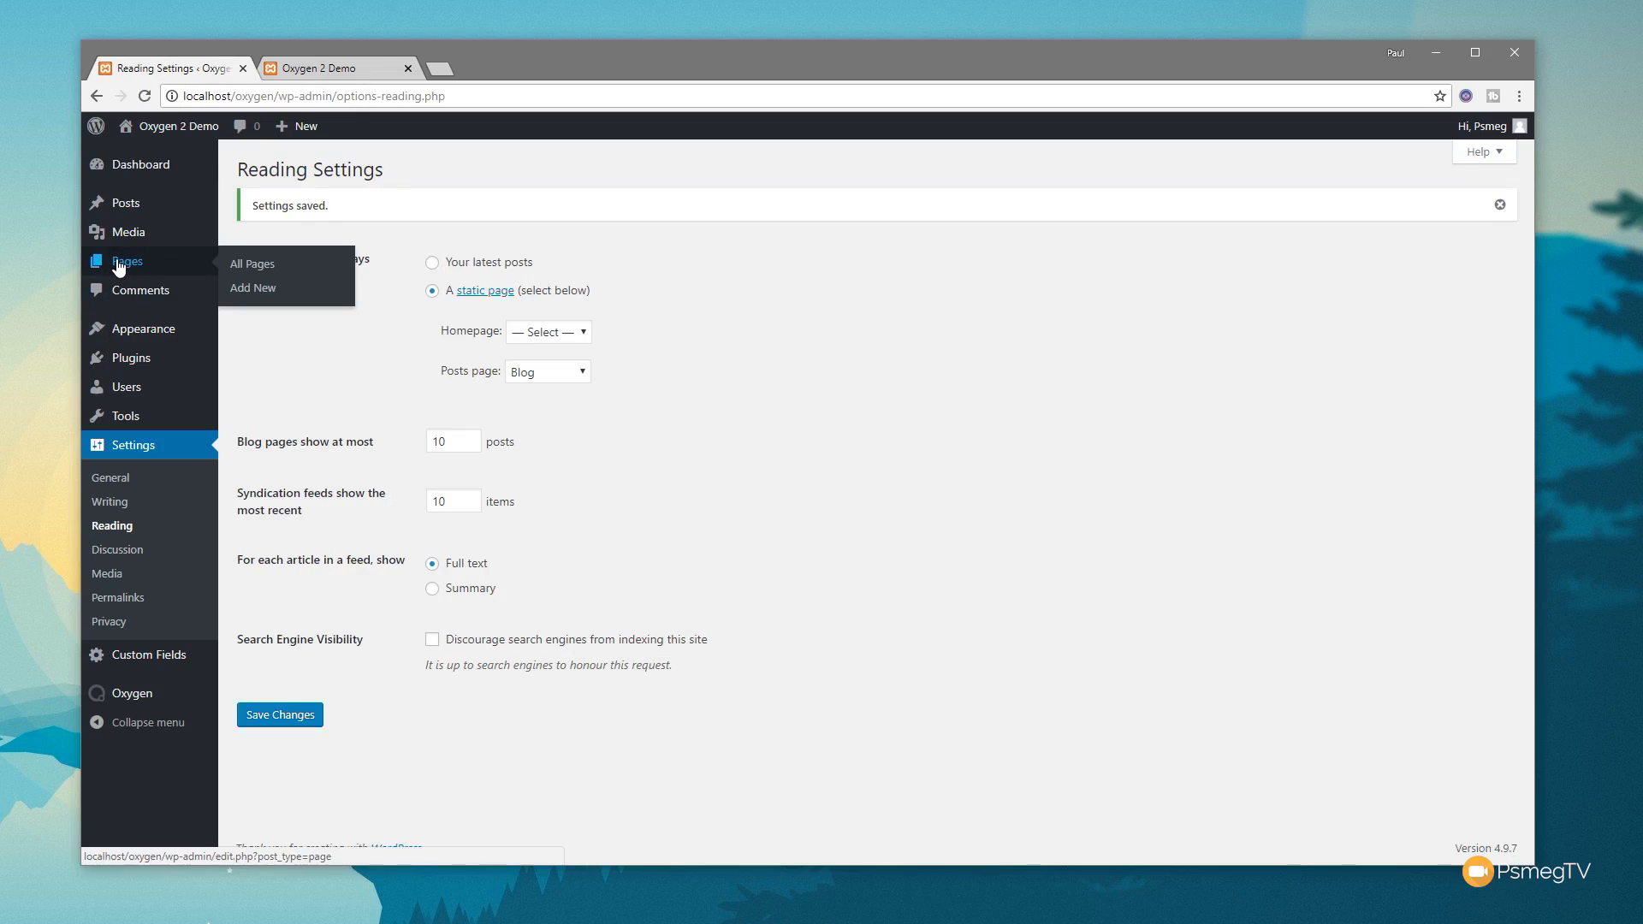
click(252, 266)
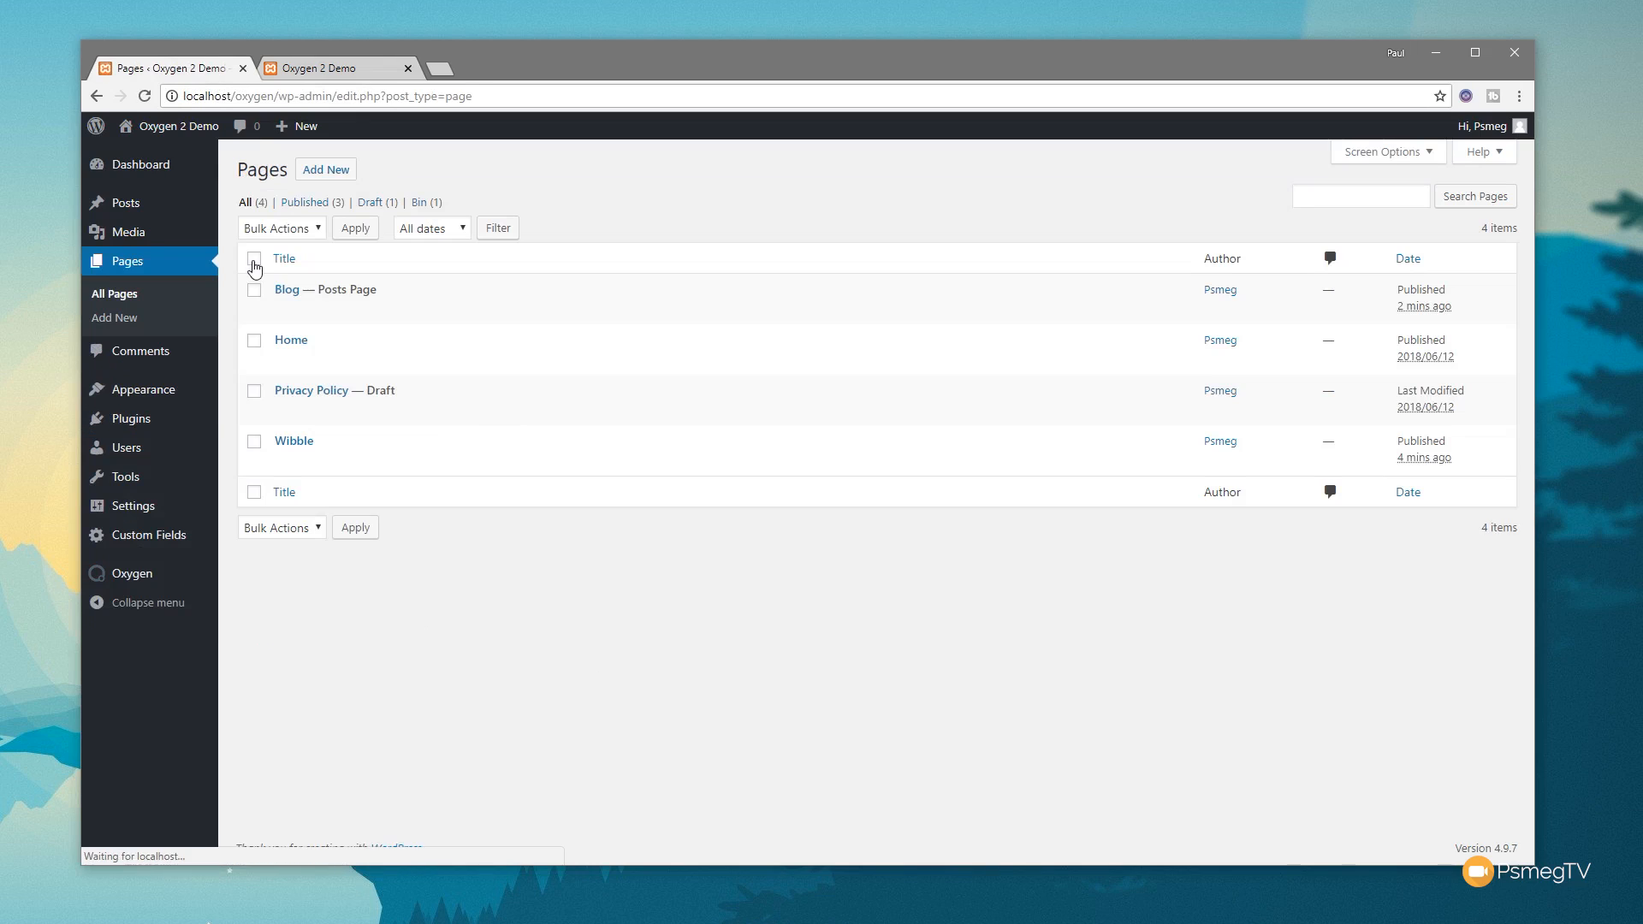
click(332, 175)
text(Test Template)
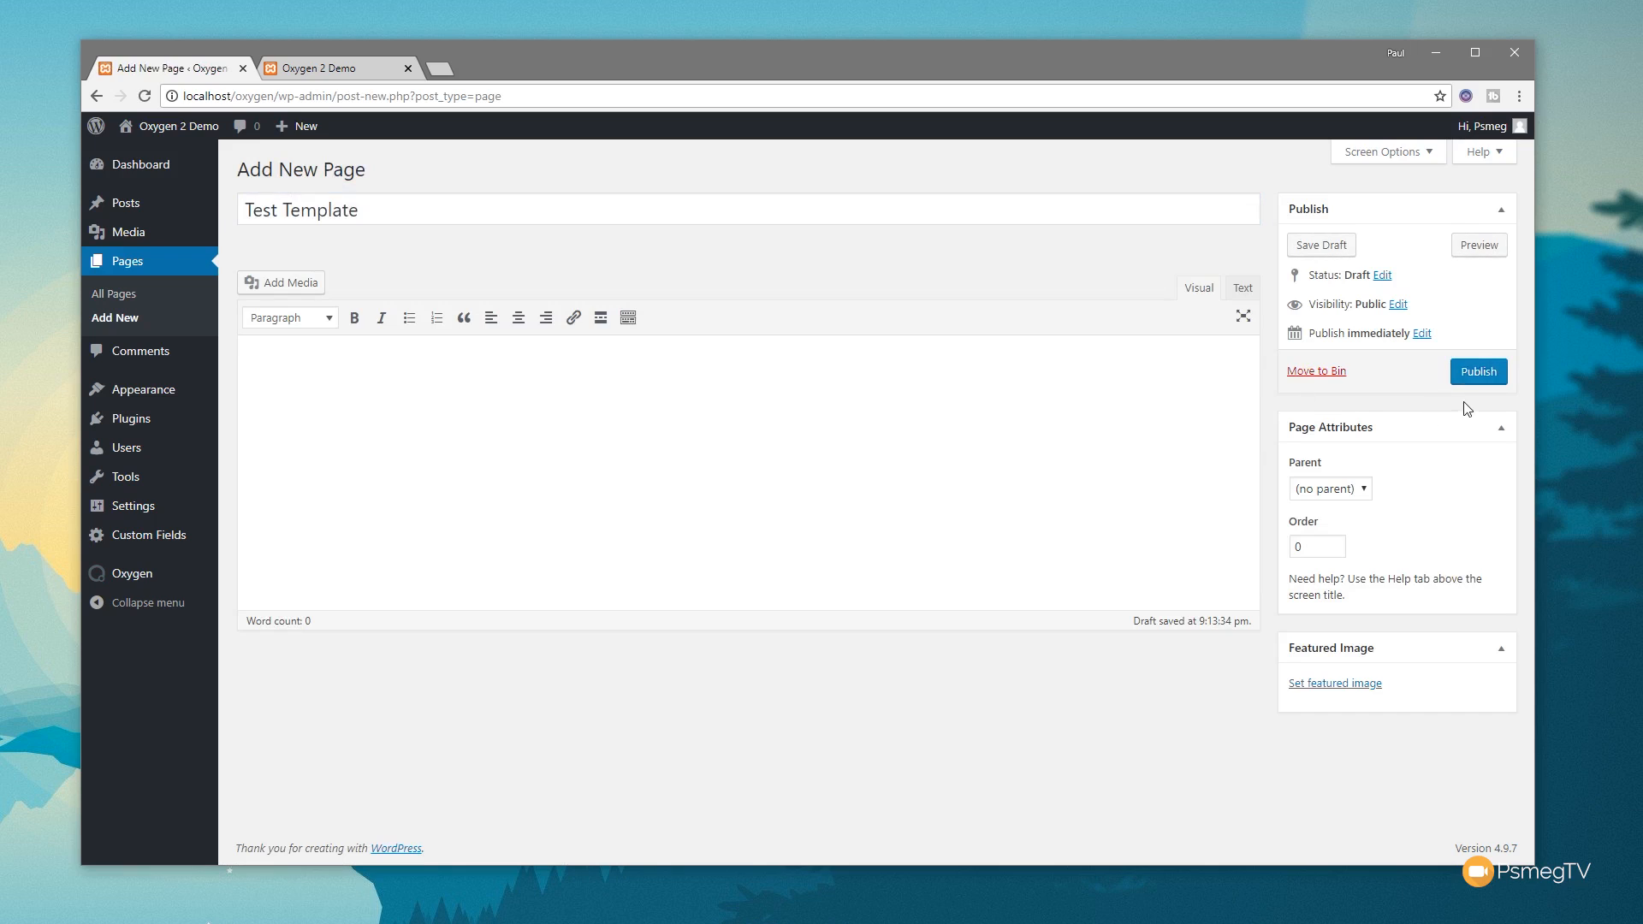
click(1467, 374)
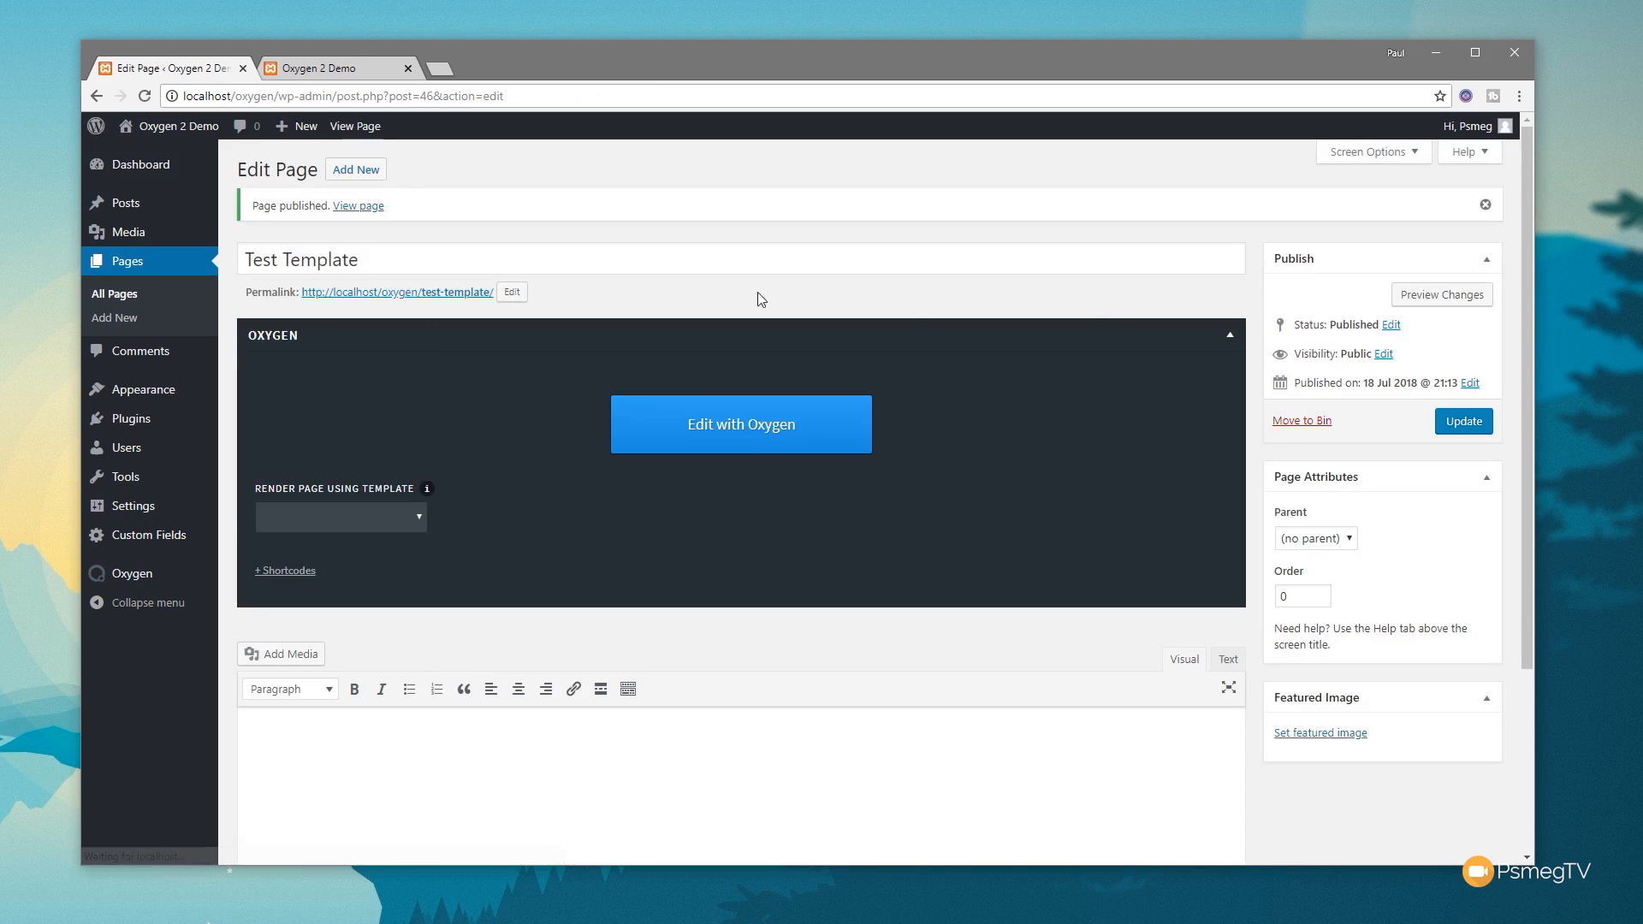
- Render the Test Template page using the Post Archive template, update it, and view the live page in a new tab
click(304, 519)
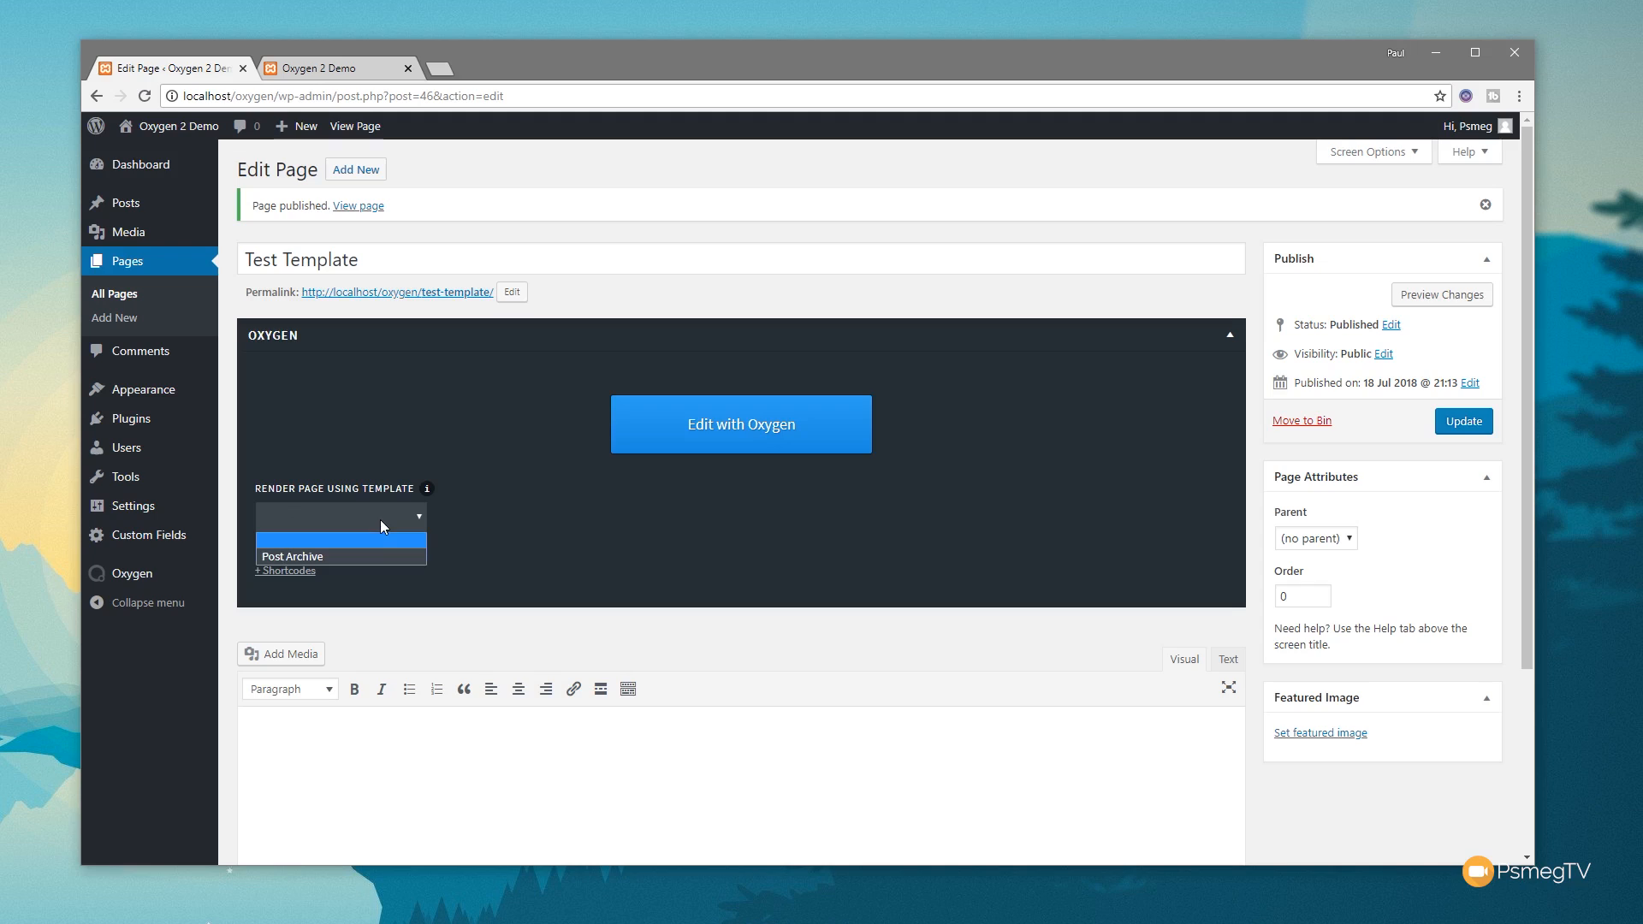
click(357, 558)
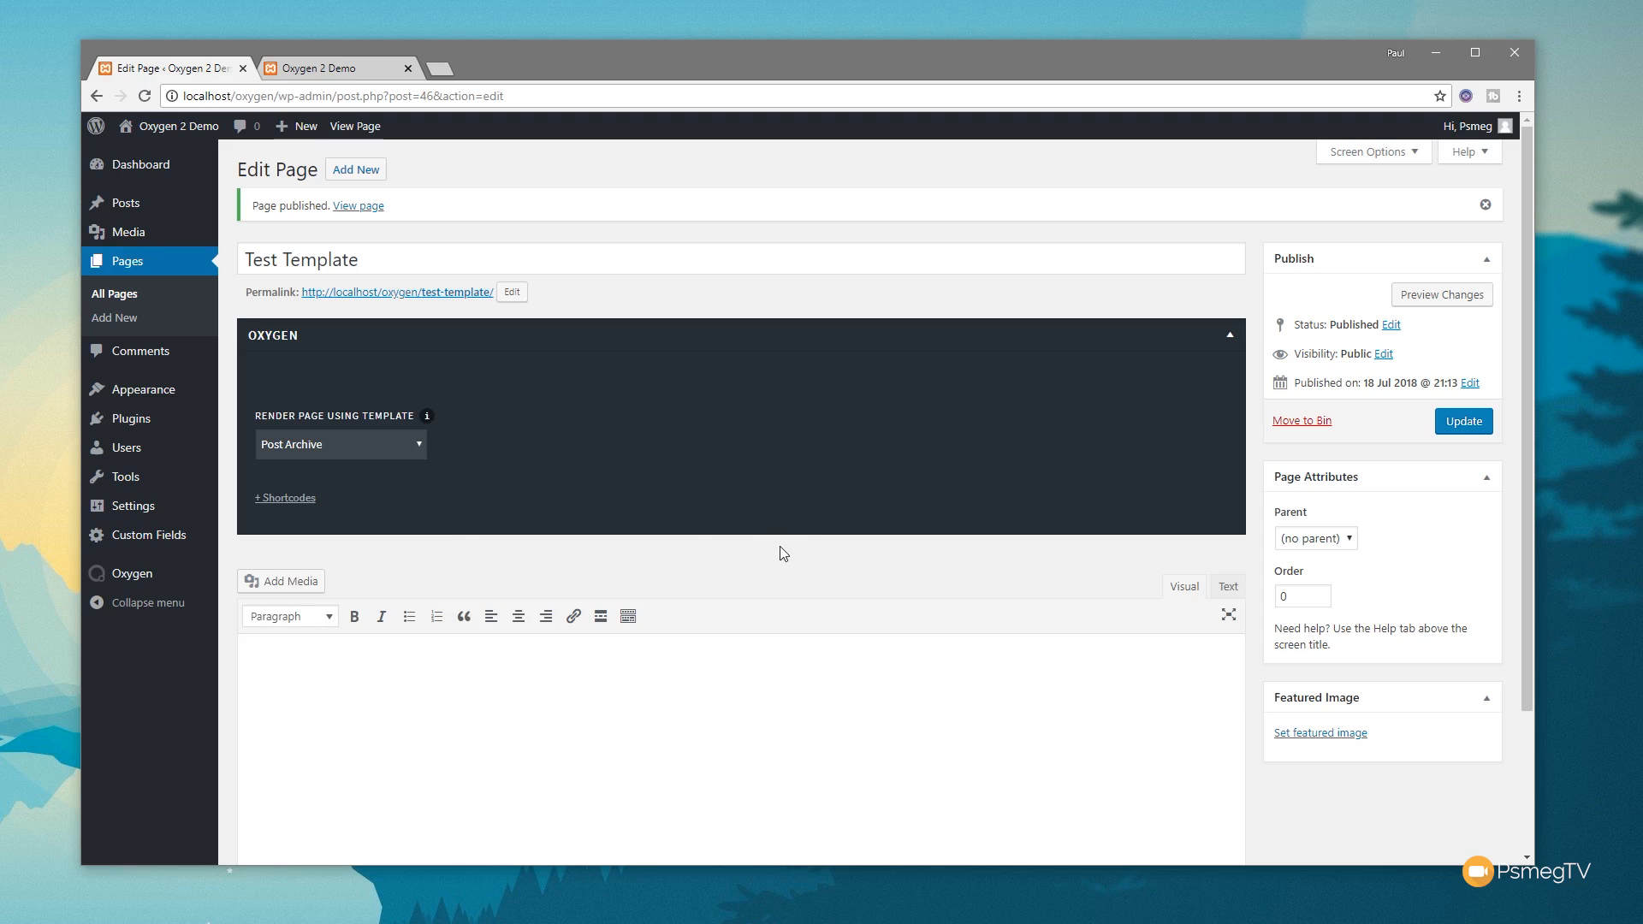
click(1471, 425)
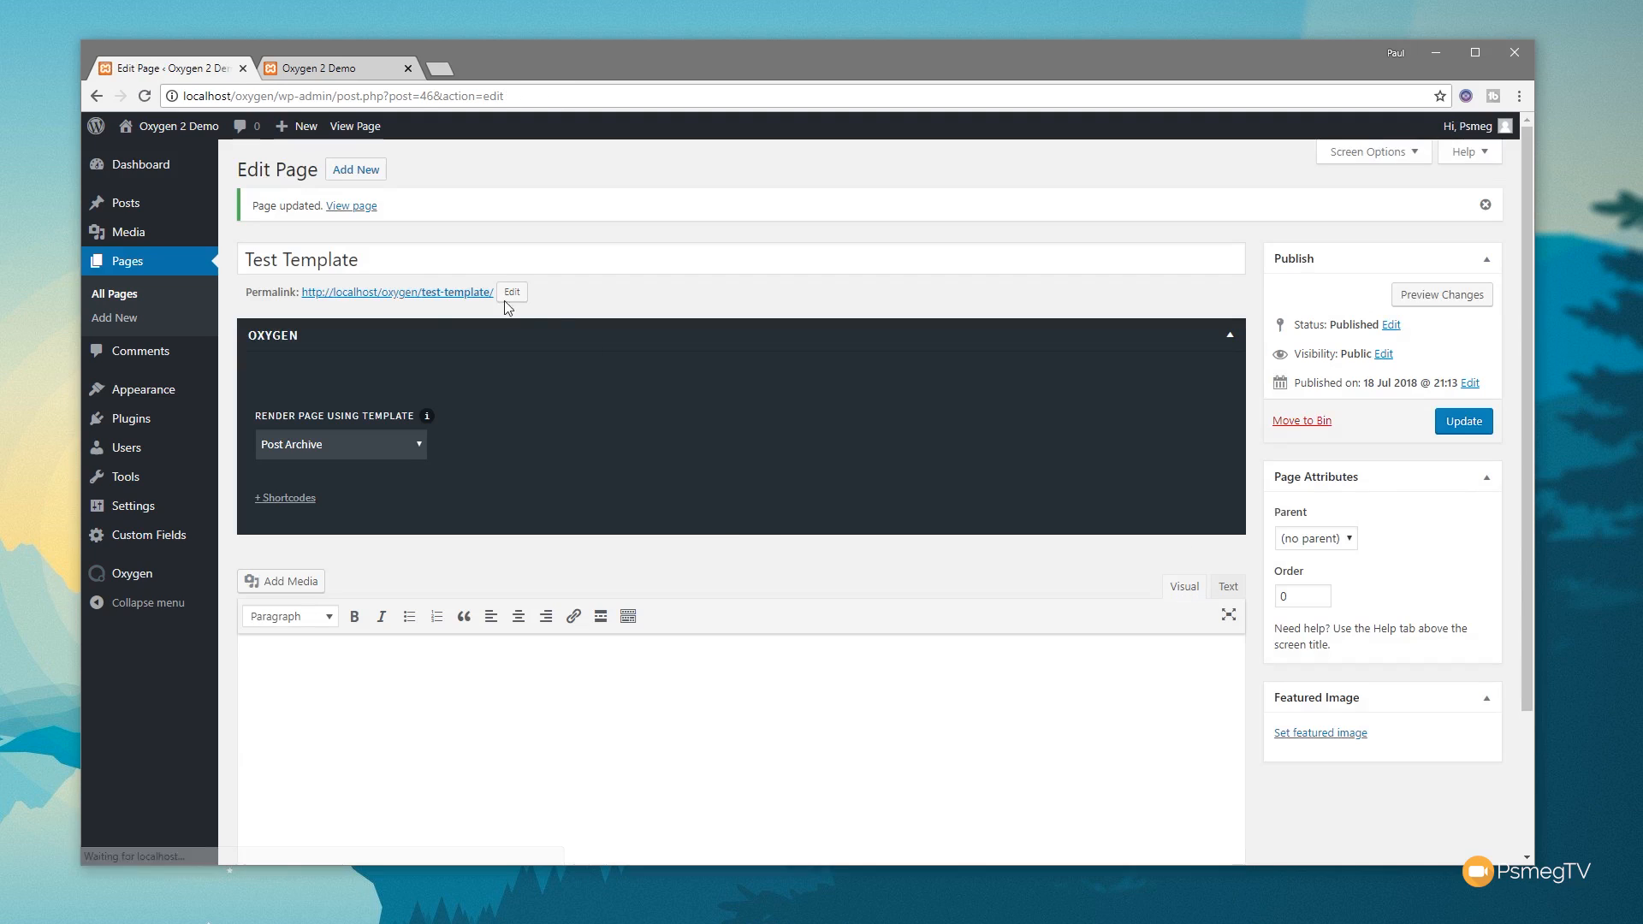
middle_click(388, 299)
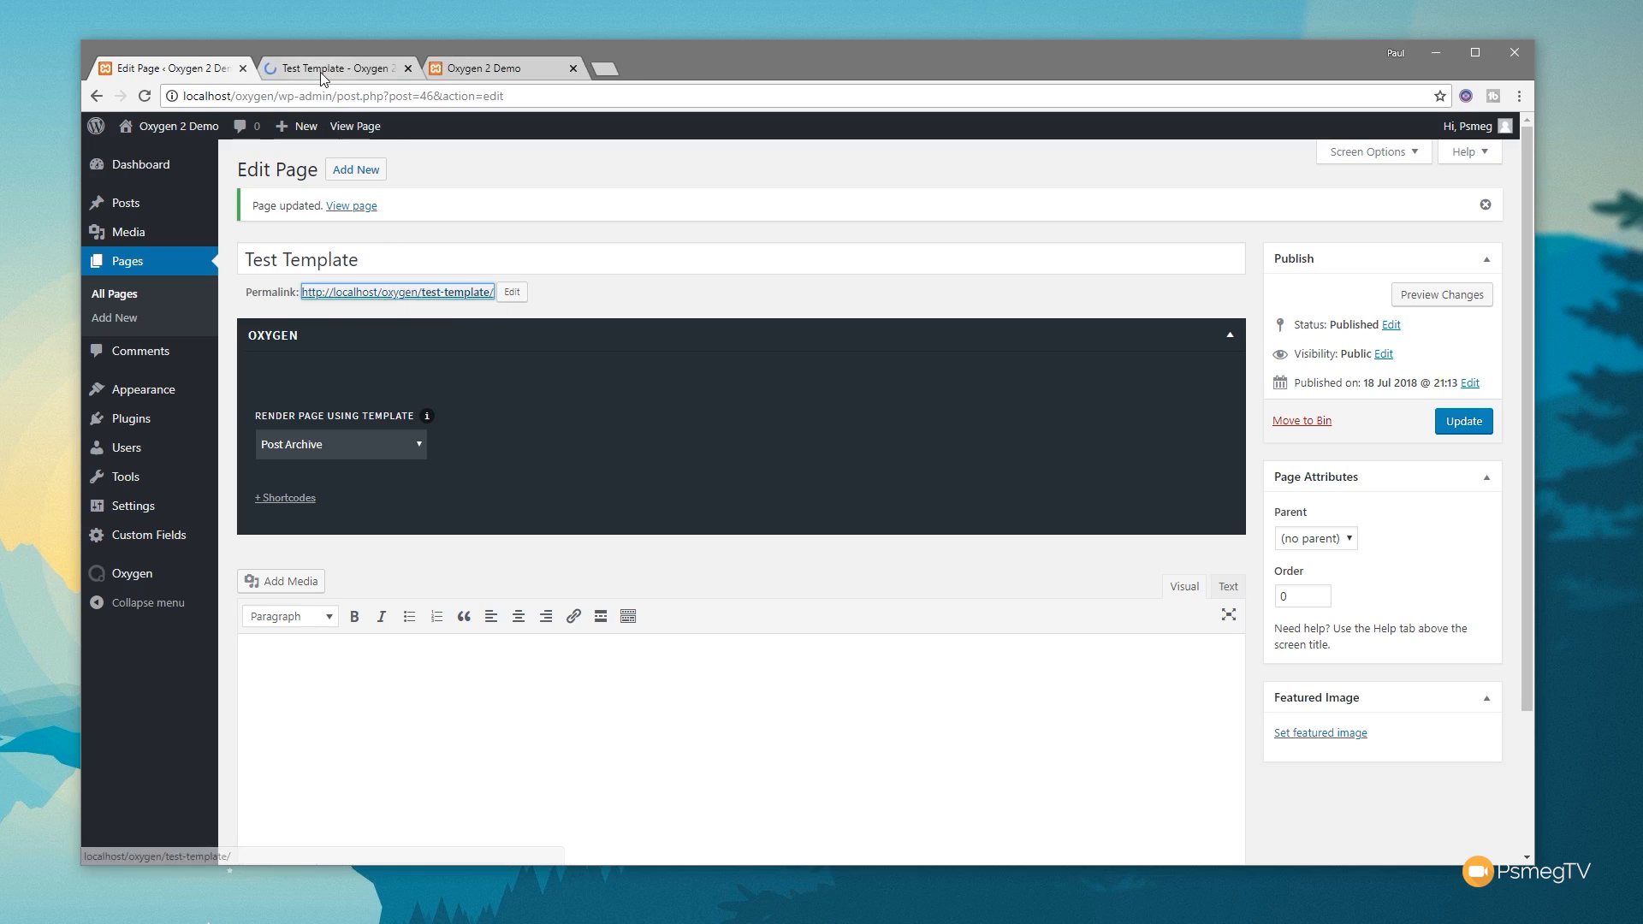
click(320, 72)
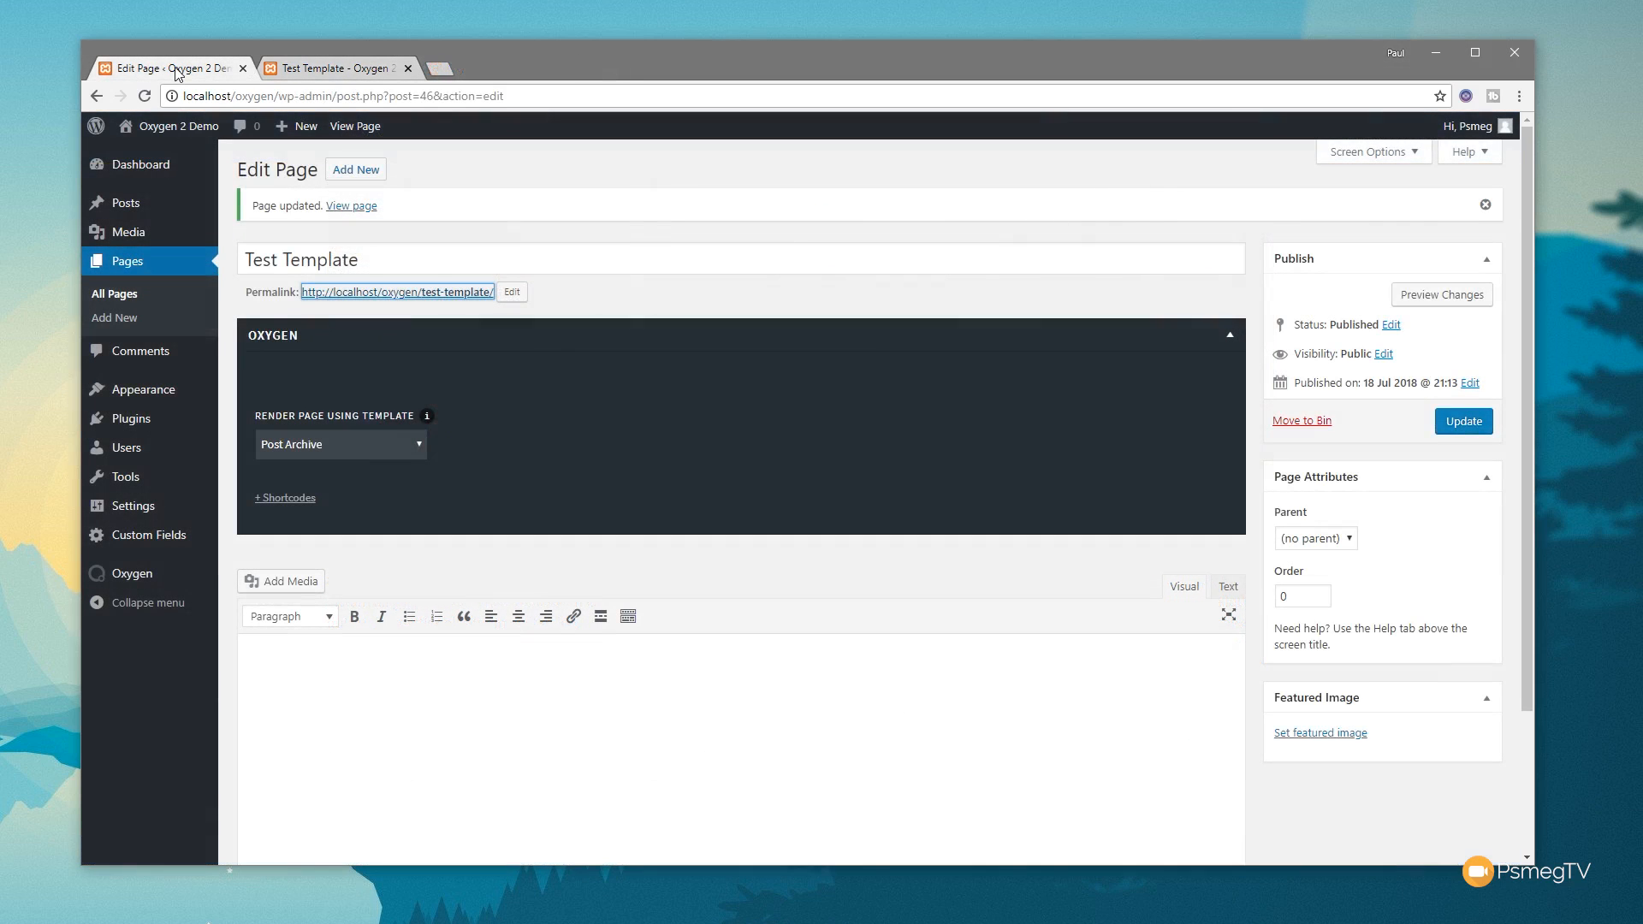
- Create a new Oxygen template titled Post Singular and publish it
mouse_move(130, 573)
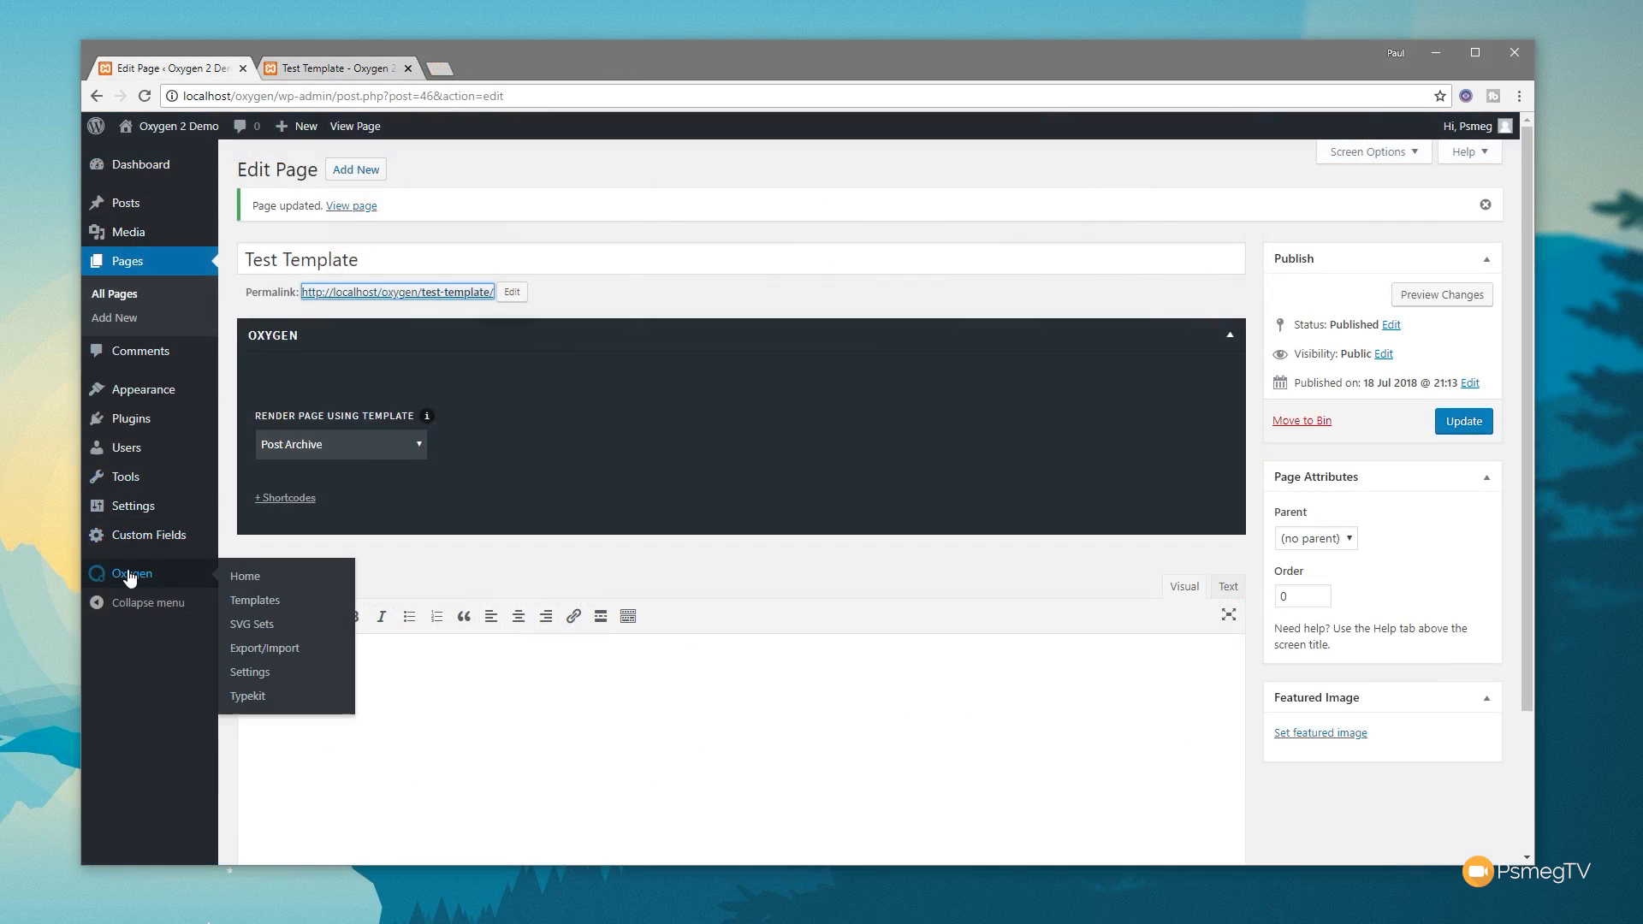
click(268, 607)
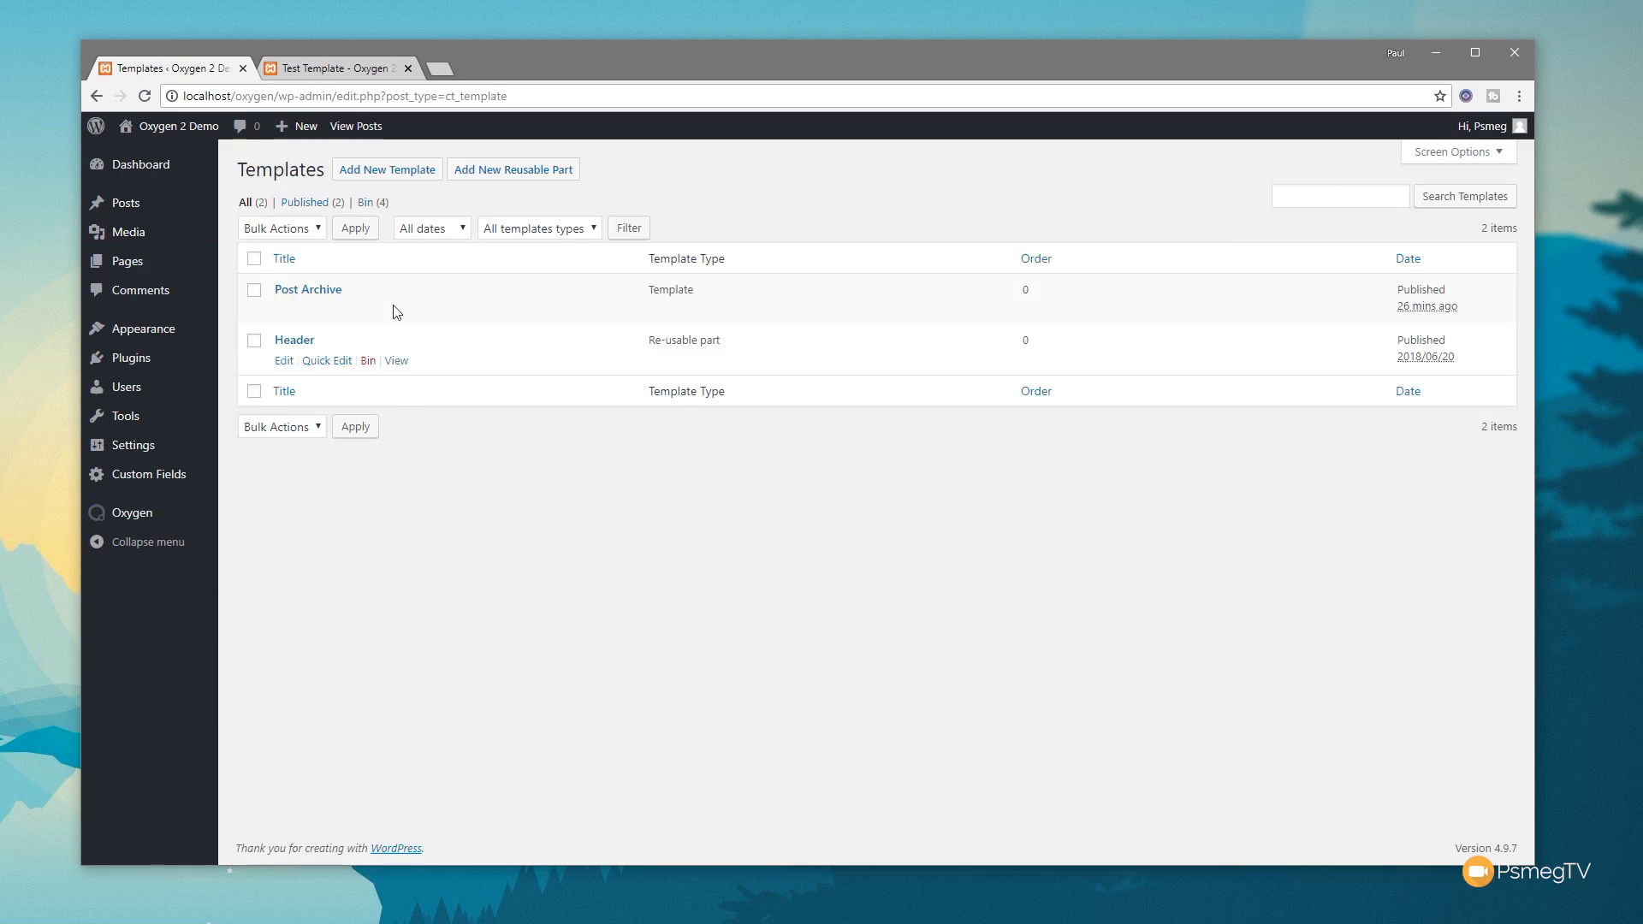
click(388, 170)
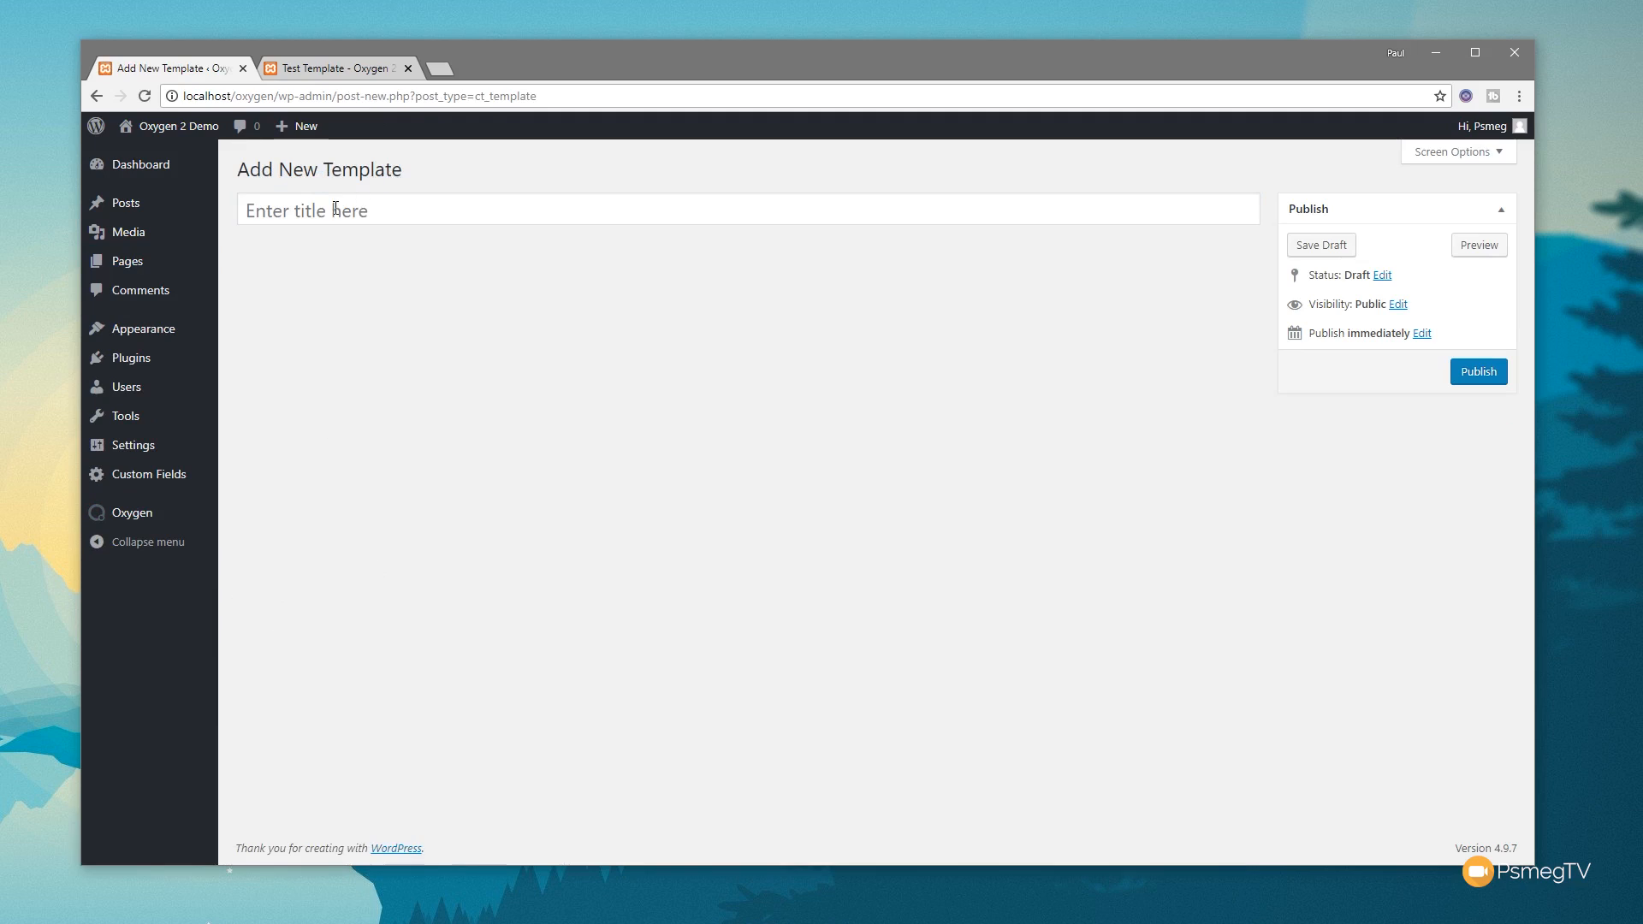
click(335, 209)
text(Pos)
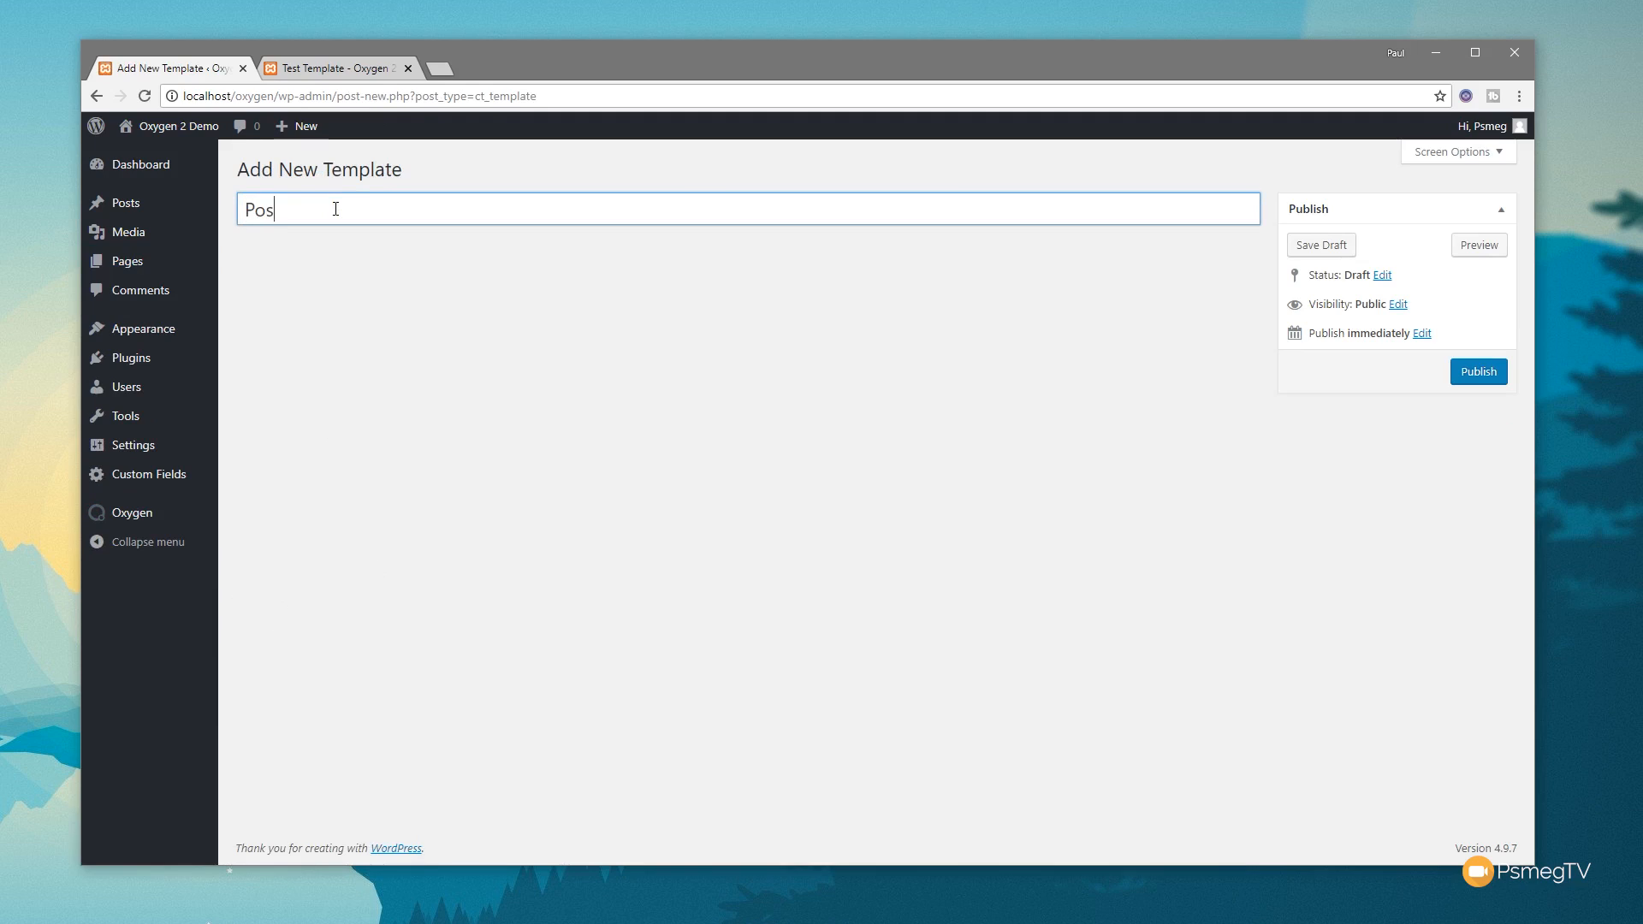
text(t Singular)
click(1487, 375)
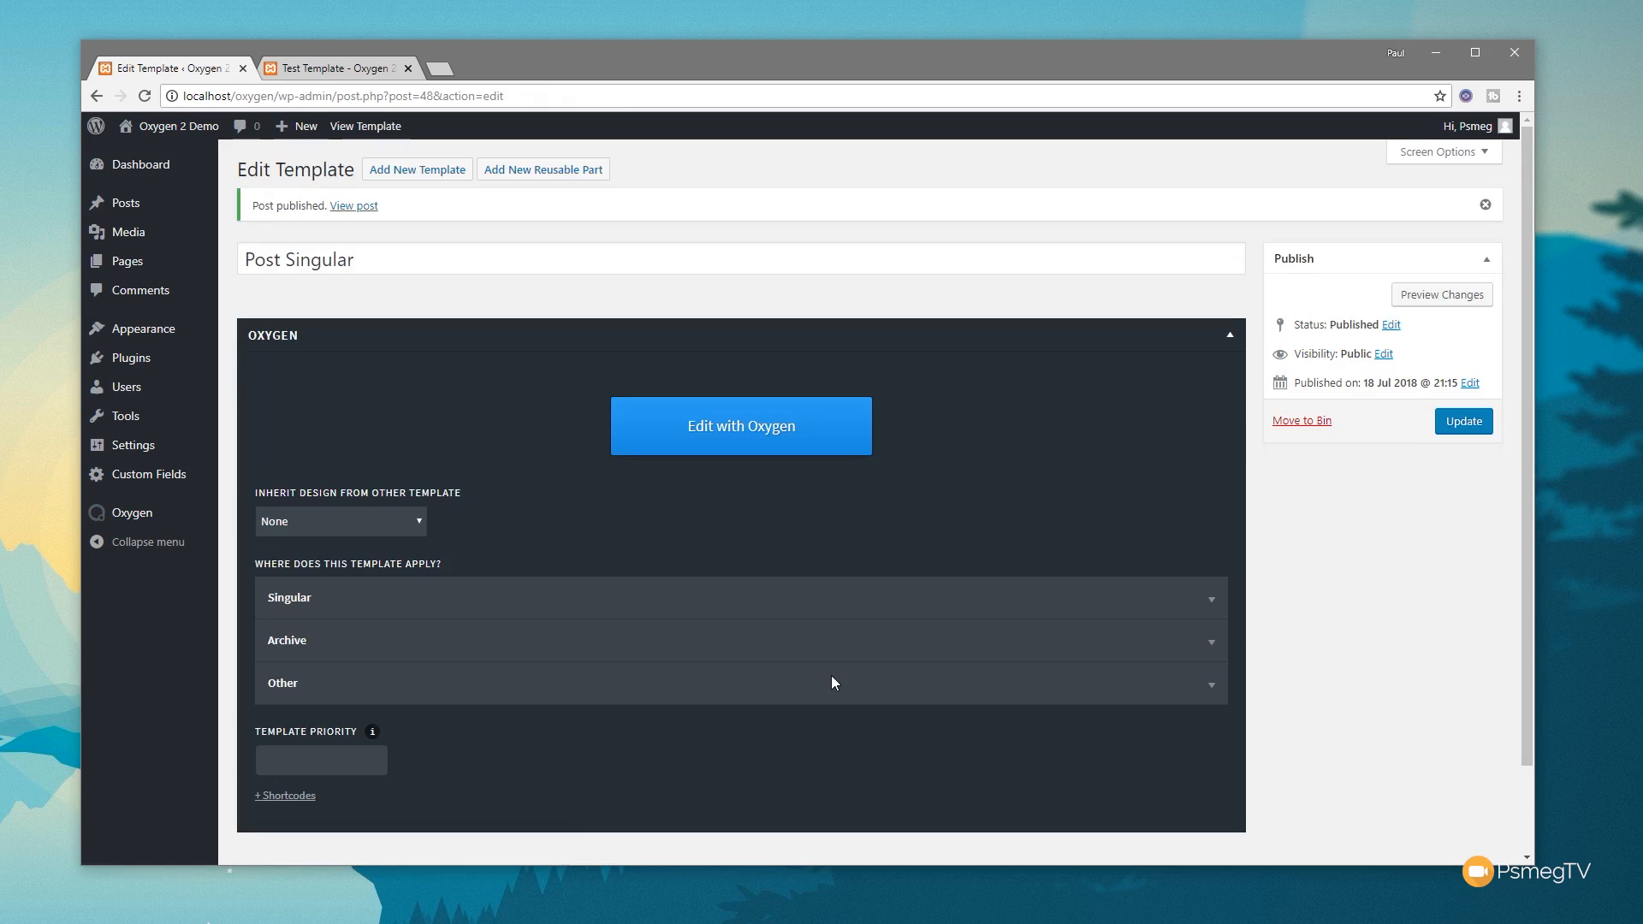
- Apply the Post Singular template to singular Posts and update it
click(414, 598)
scroll(598, 643, down, 2)
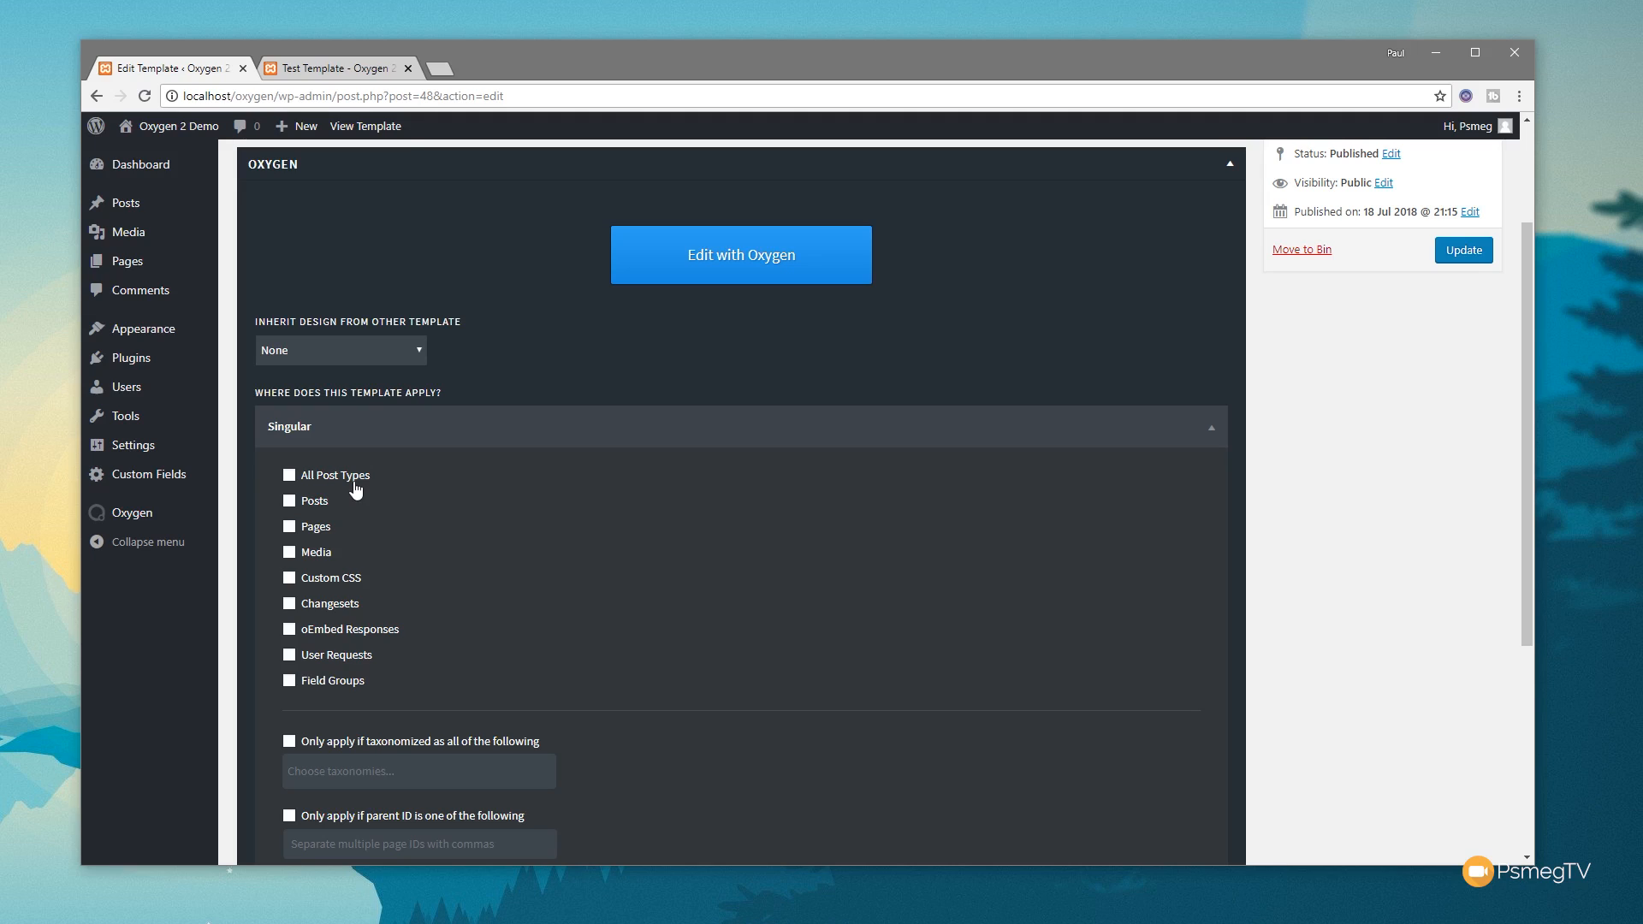
click(291, 502)
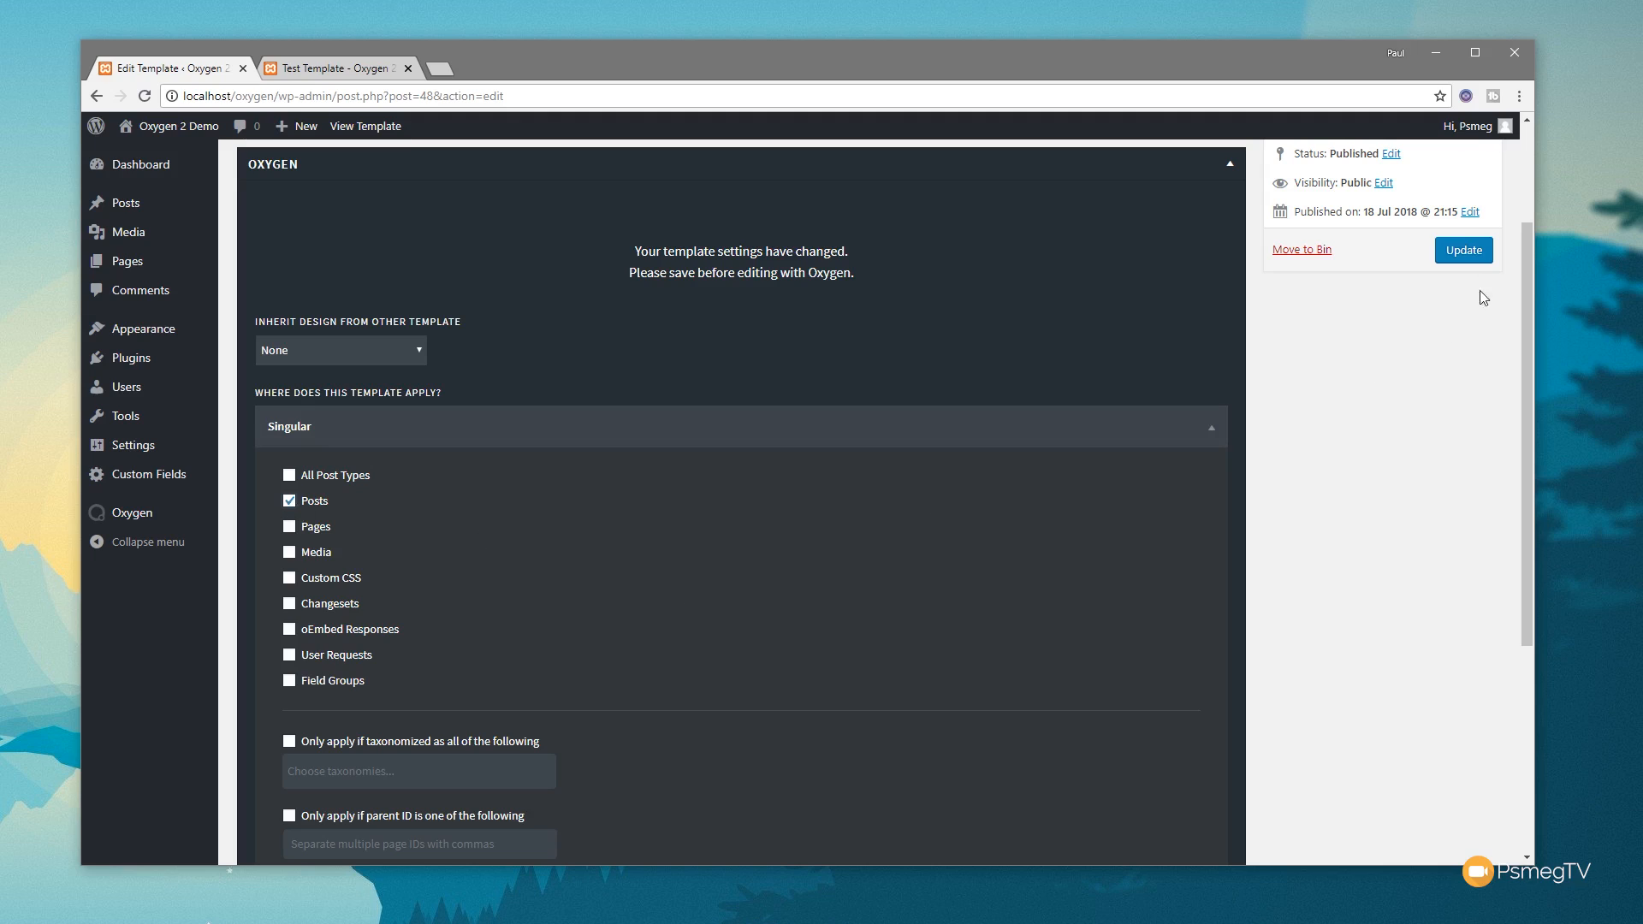
click(1464, 250)
- Open the Post Singular template in the Oxygen editor and check which posts can be previewed
click(734, 421)
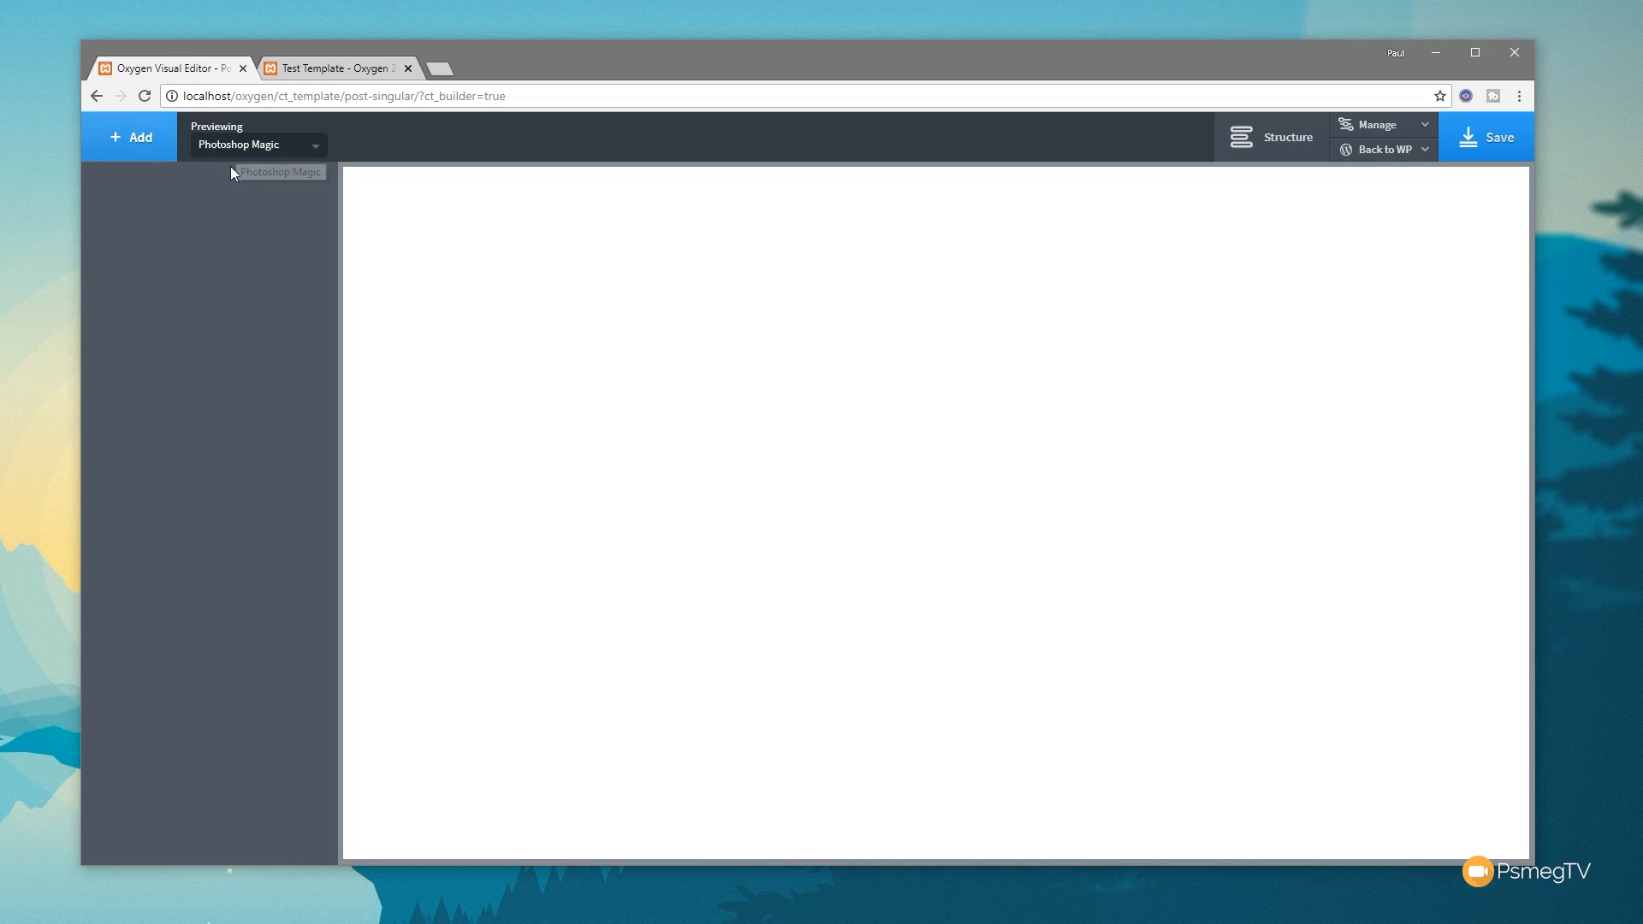
click(275, 153)
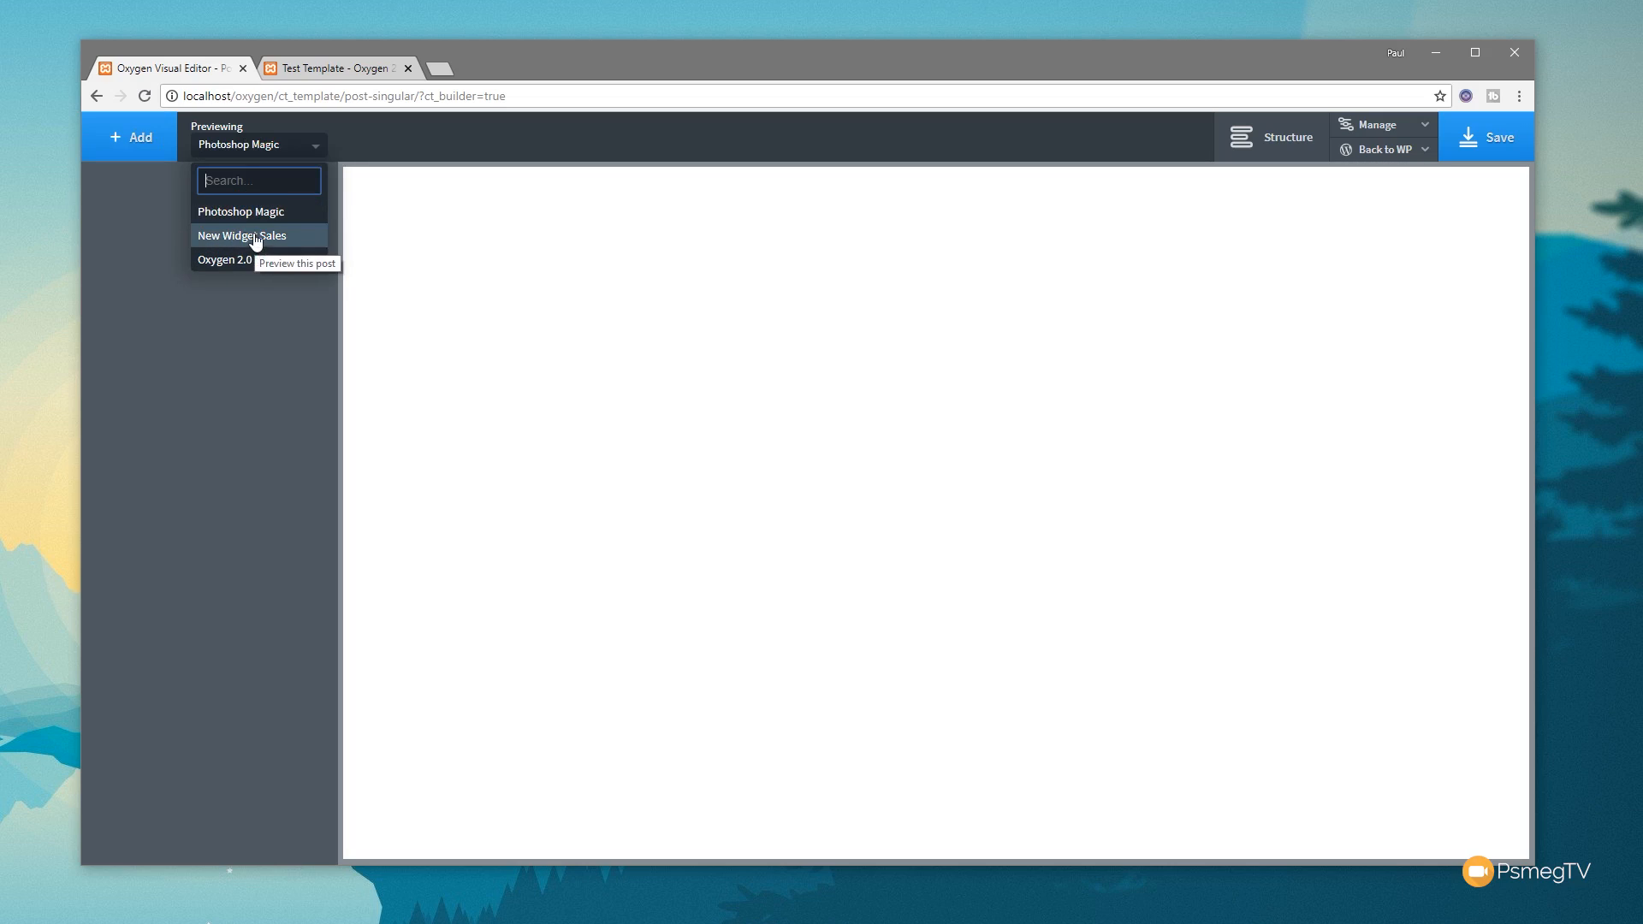
click(111, 257)
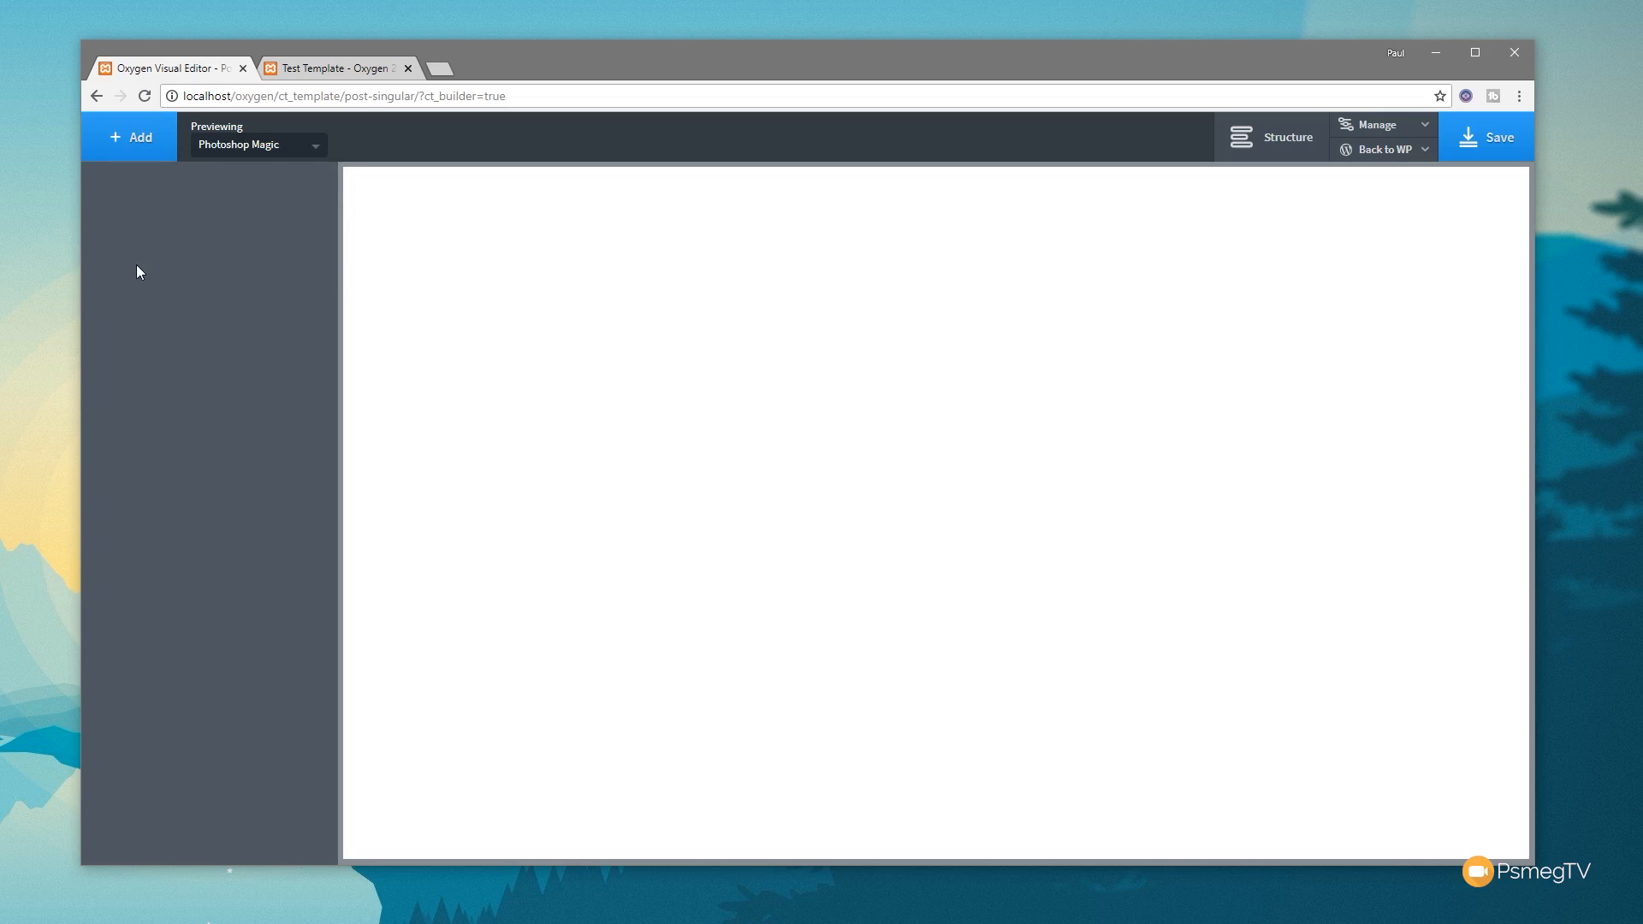
- Add the last header component from the atomic design set's Sections & Elements to the Post Singular template
click(139, 144)
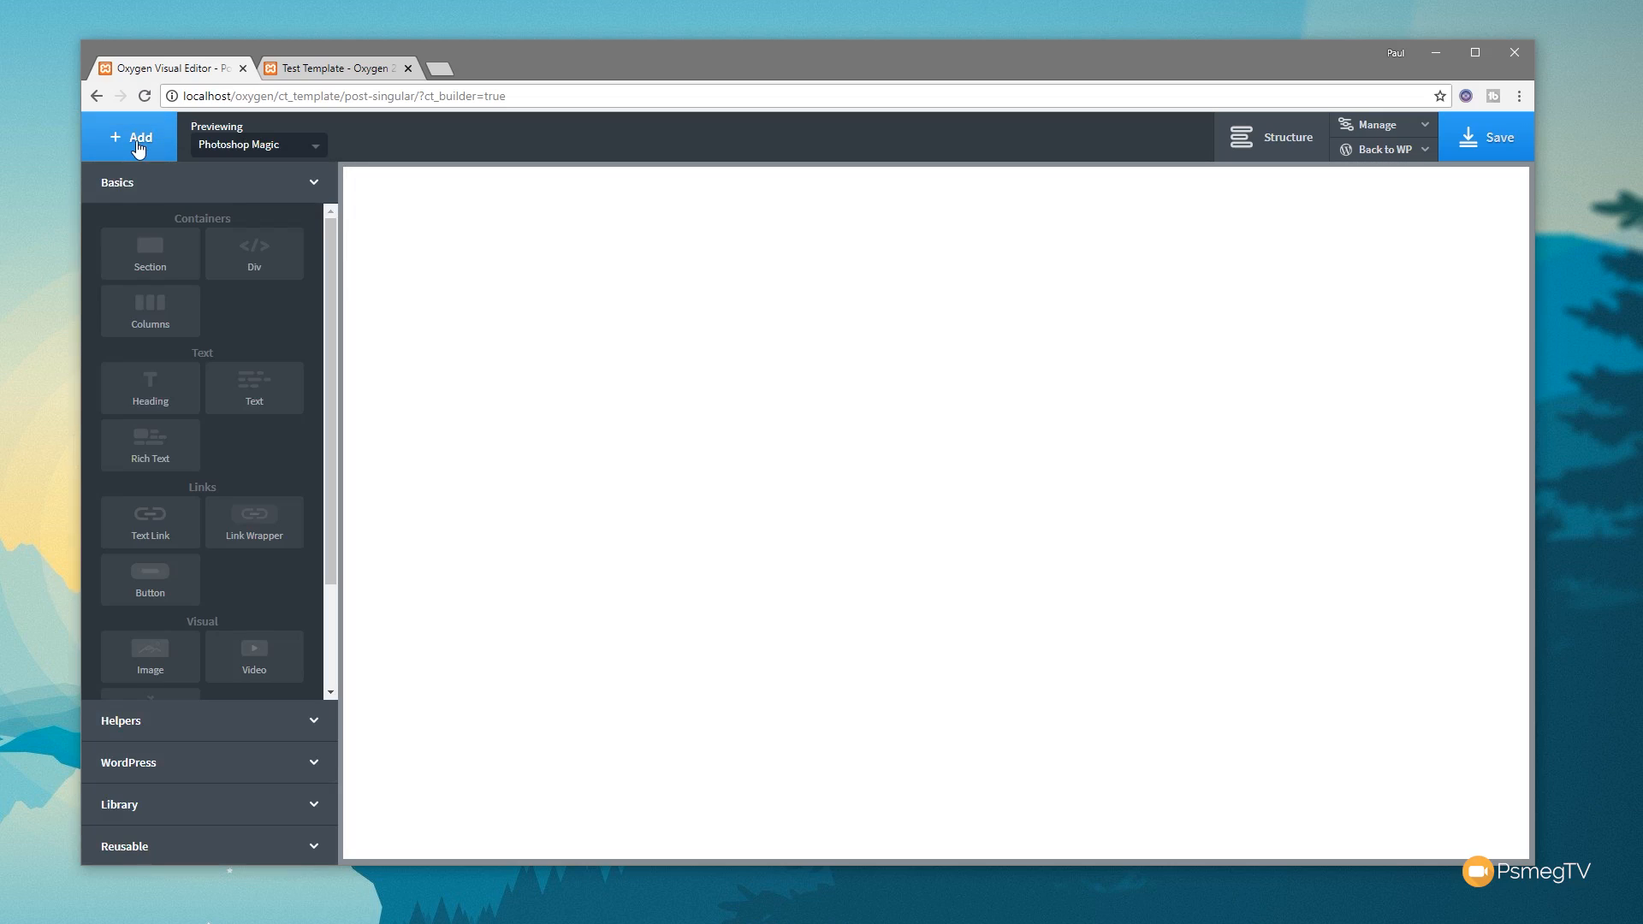
click(161, 806)
click(165, 361)
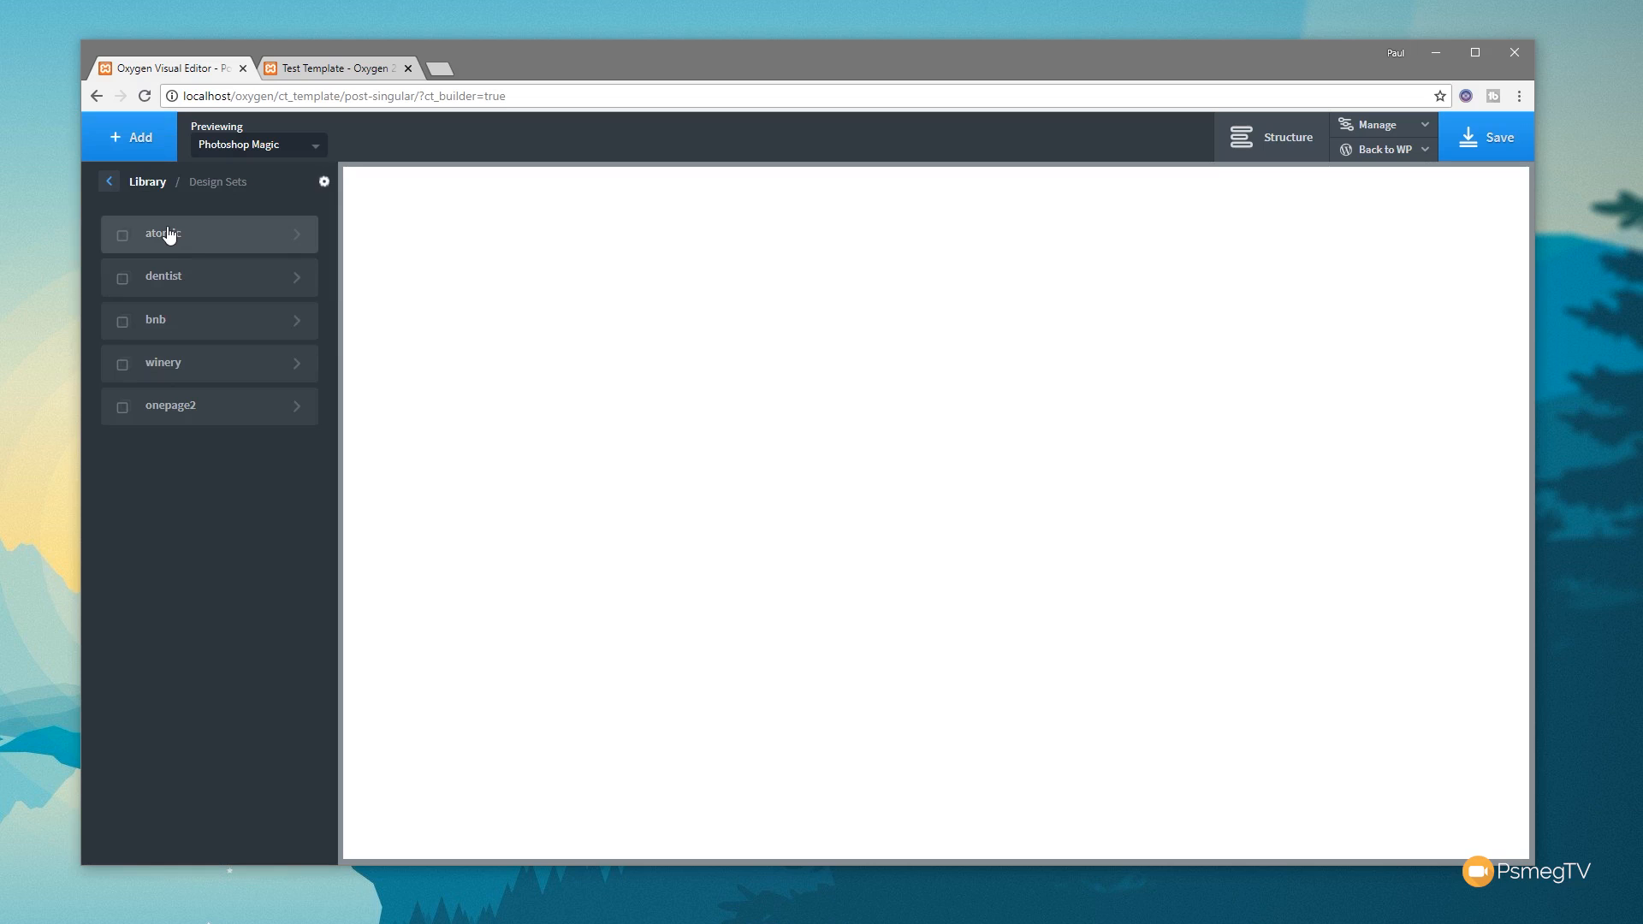
click(213, 245)
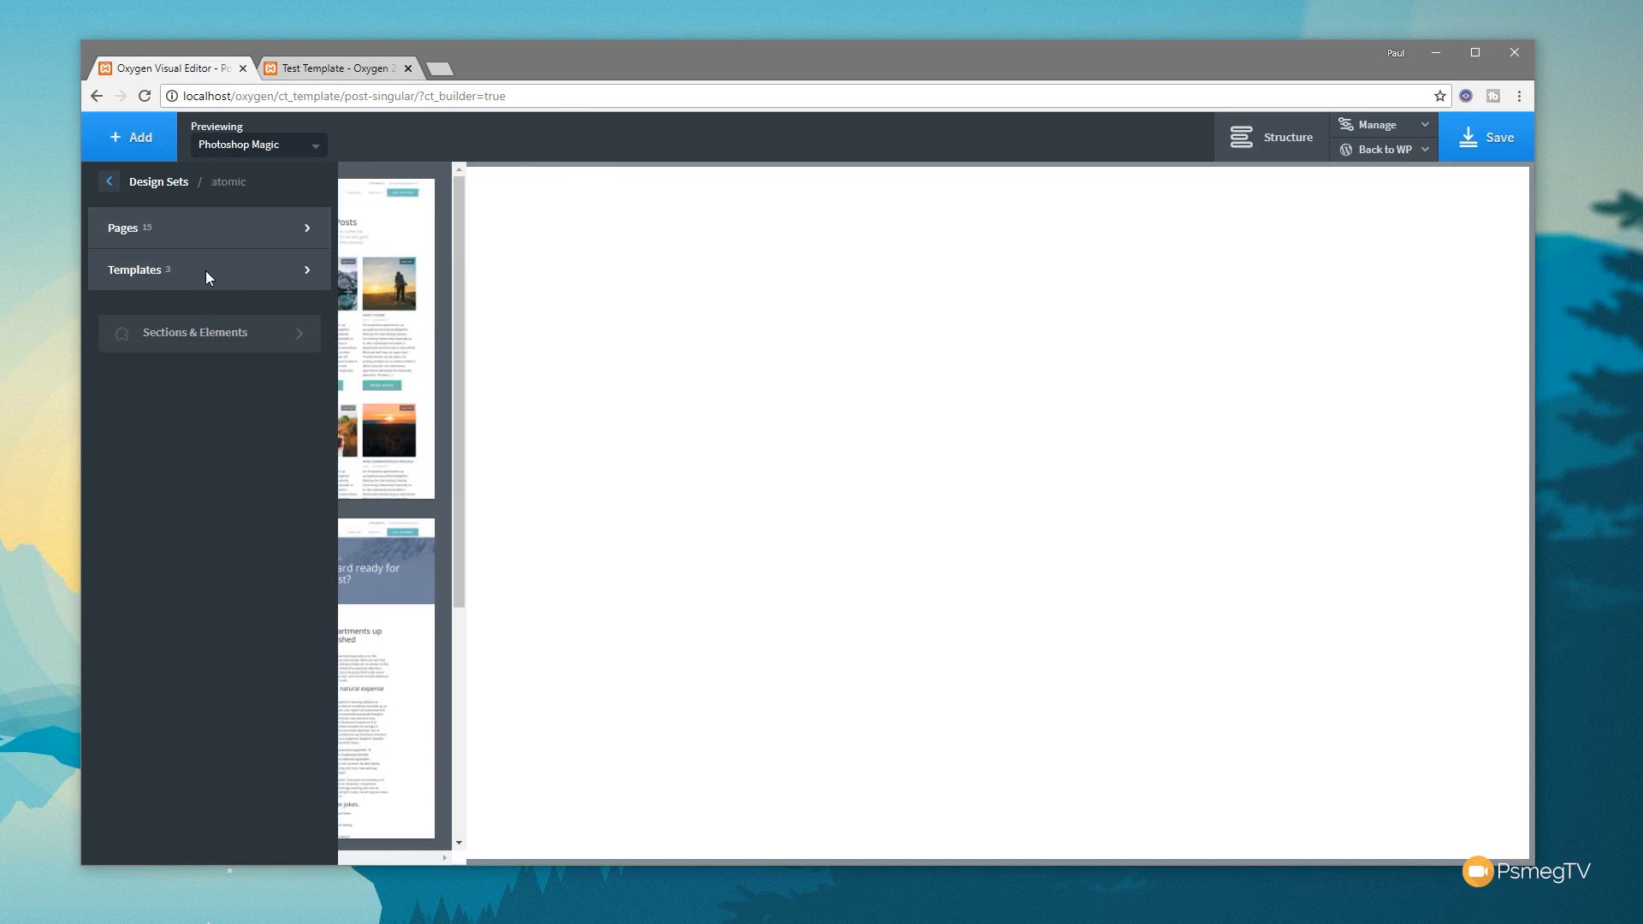
click(183, 339)
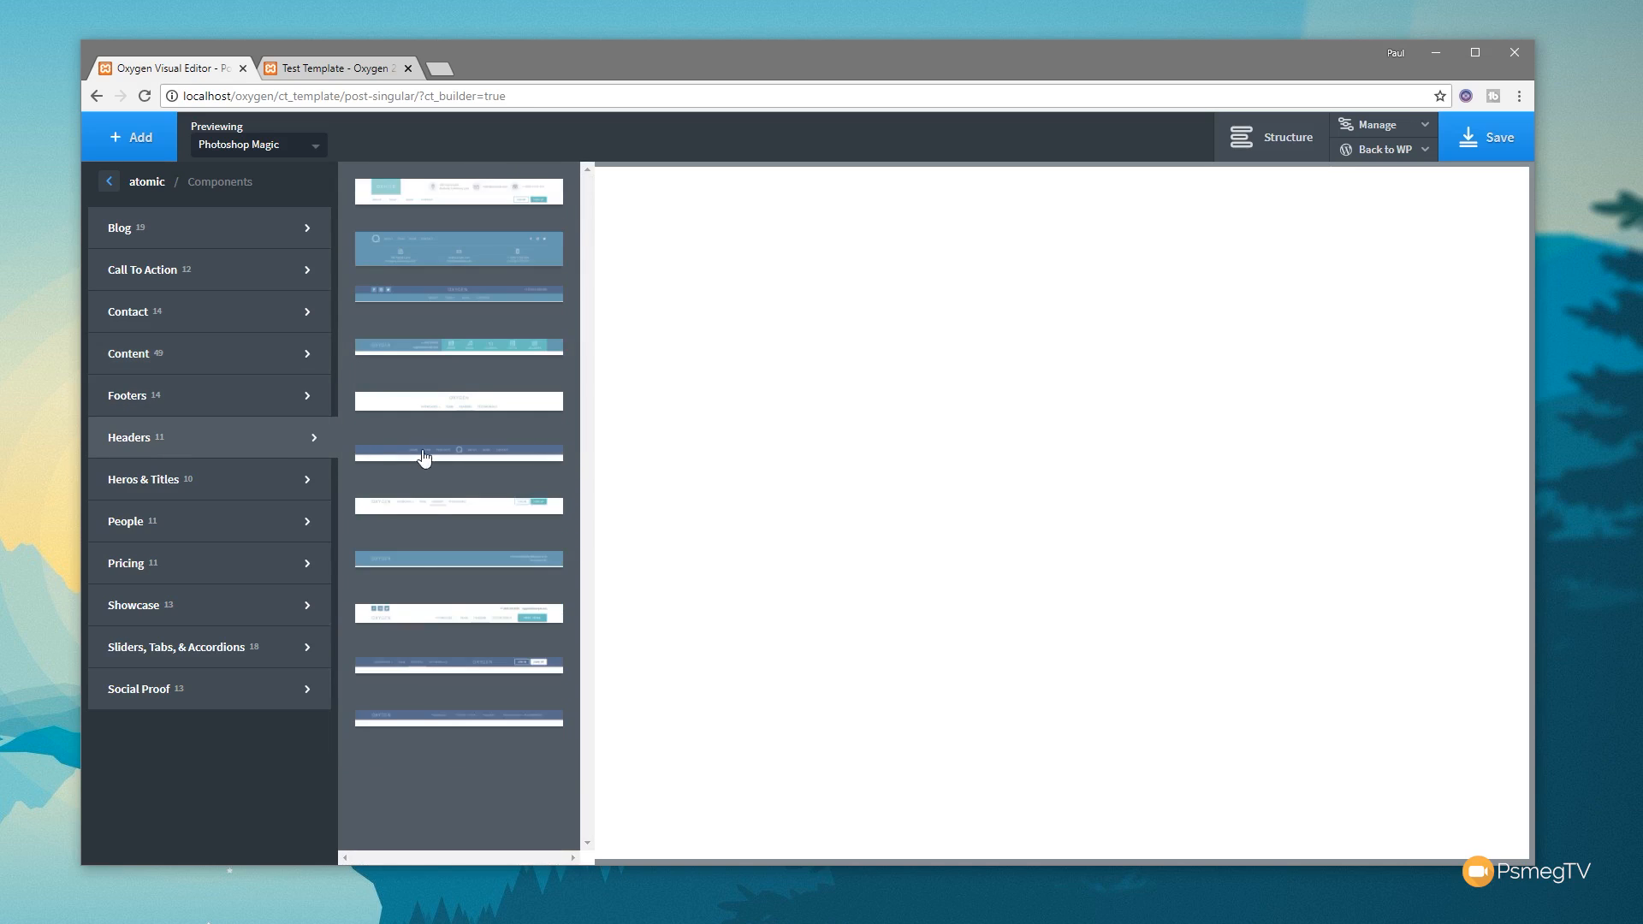
click(447, 718)
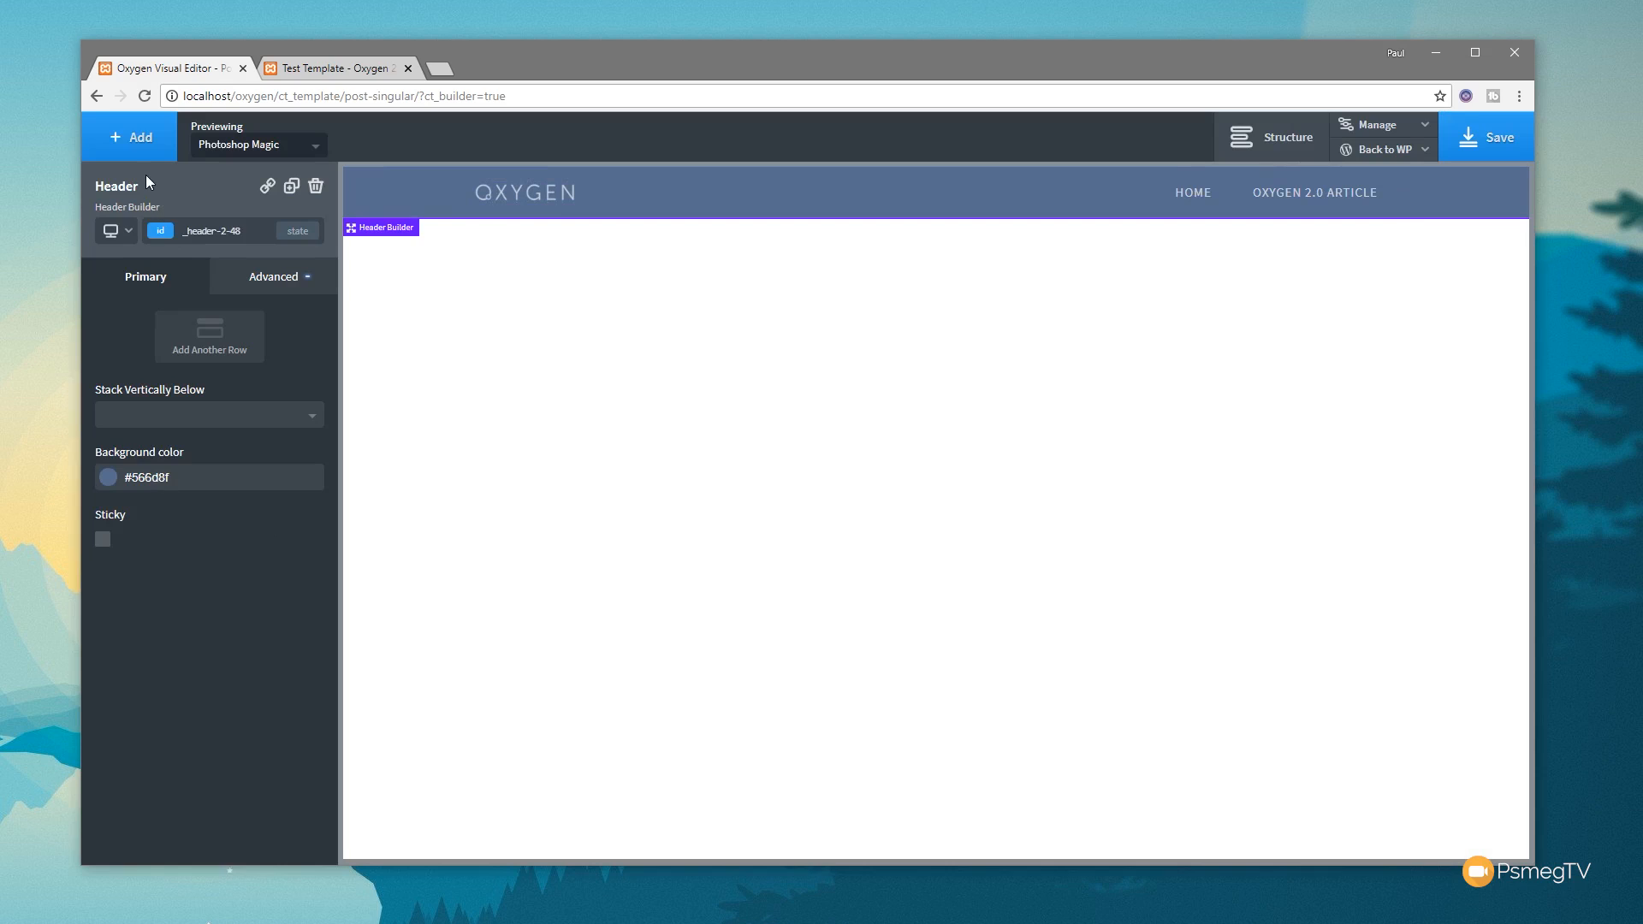
- Add the centered-logo footer with social icons from the atomic design set's Footers to the Post Singular template
click(130, 141)
mouse_move(202, 472)
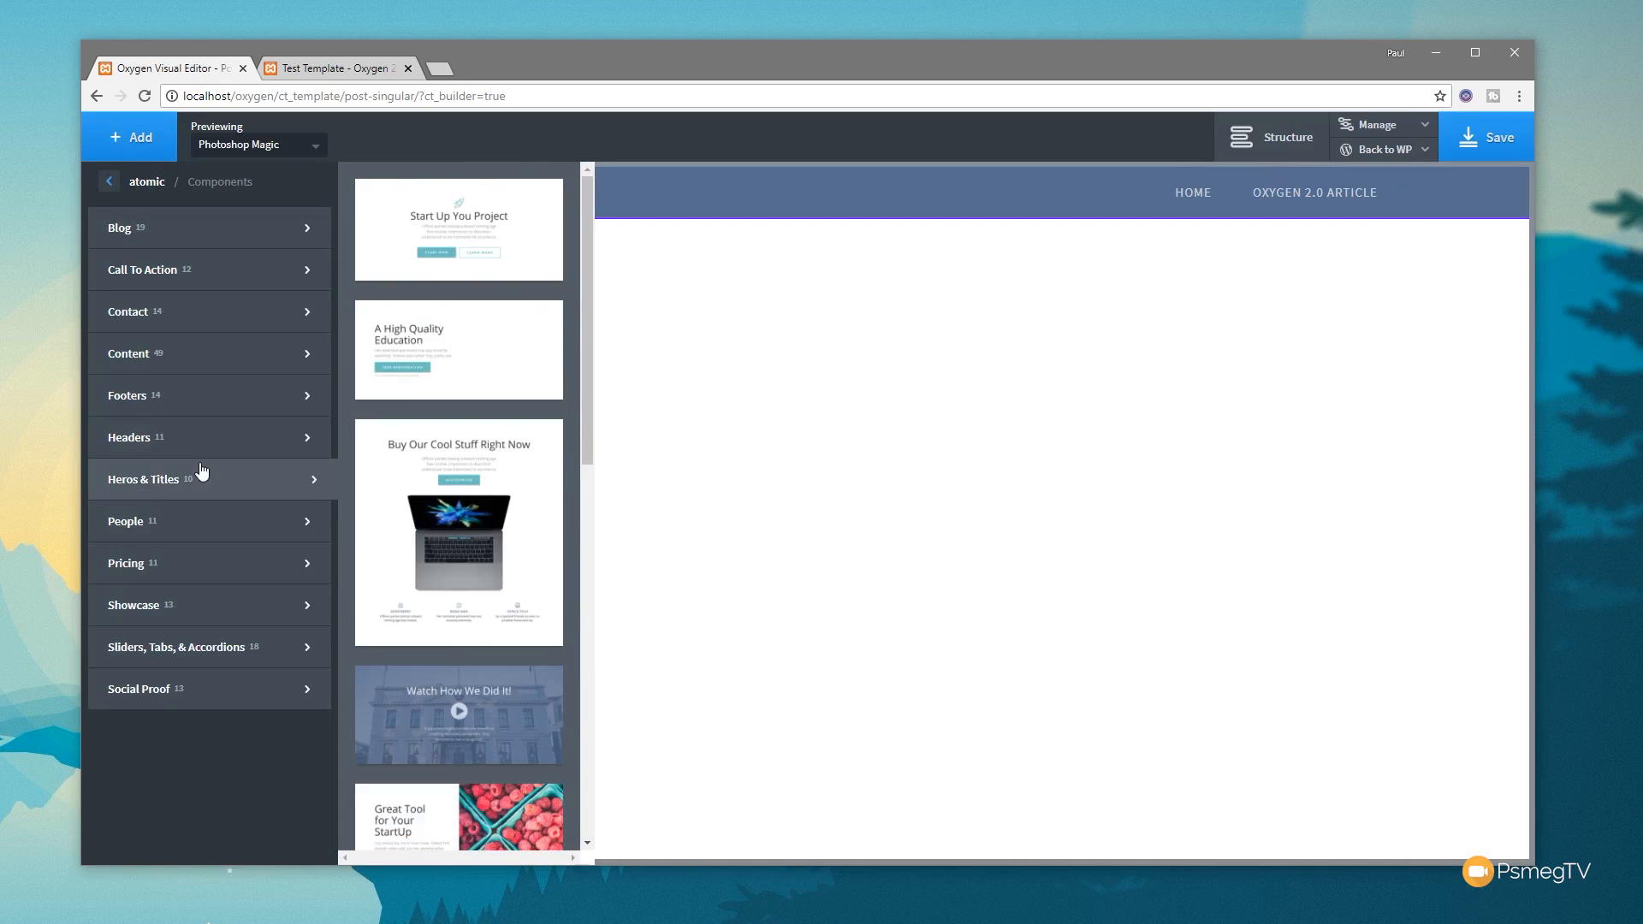
mouse_move(202, 402)
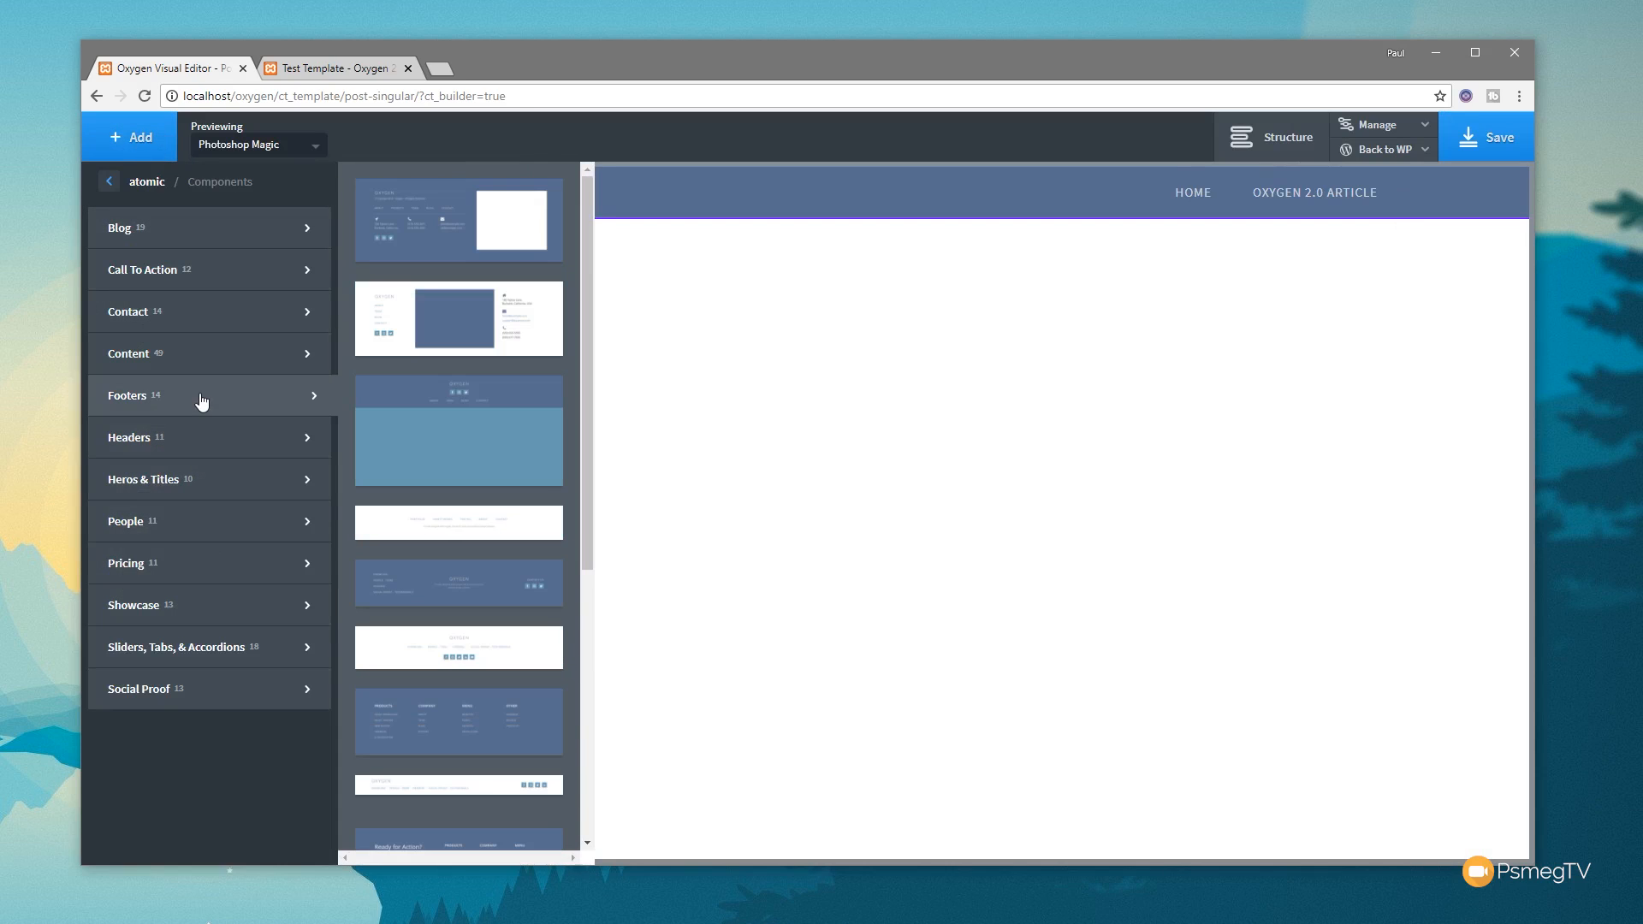
click(469, 589)
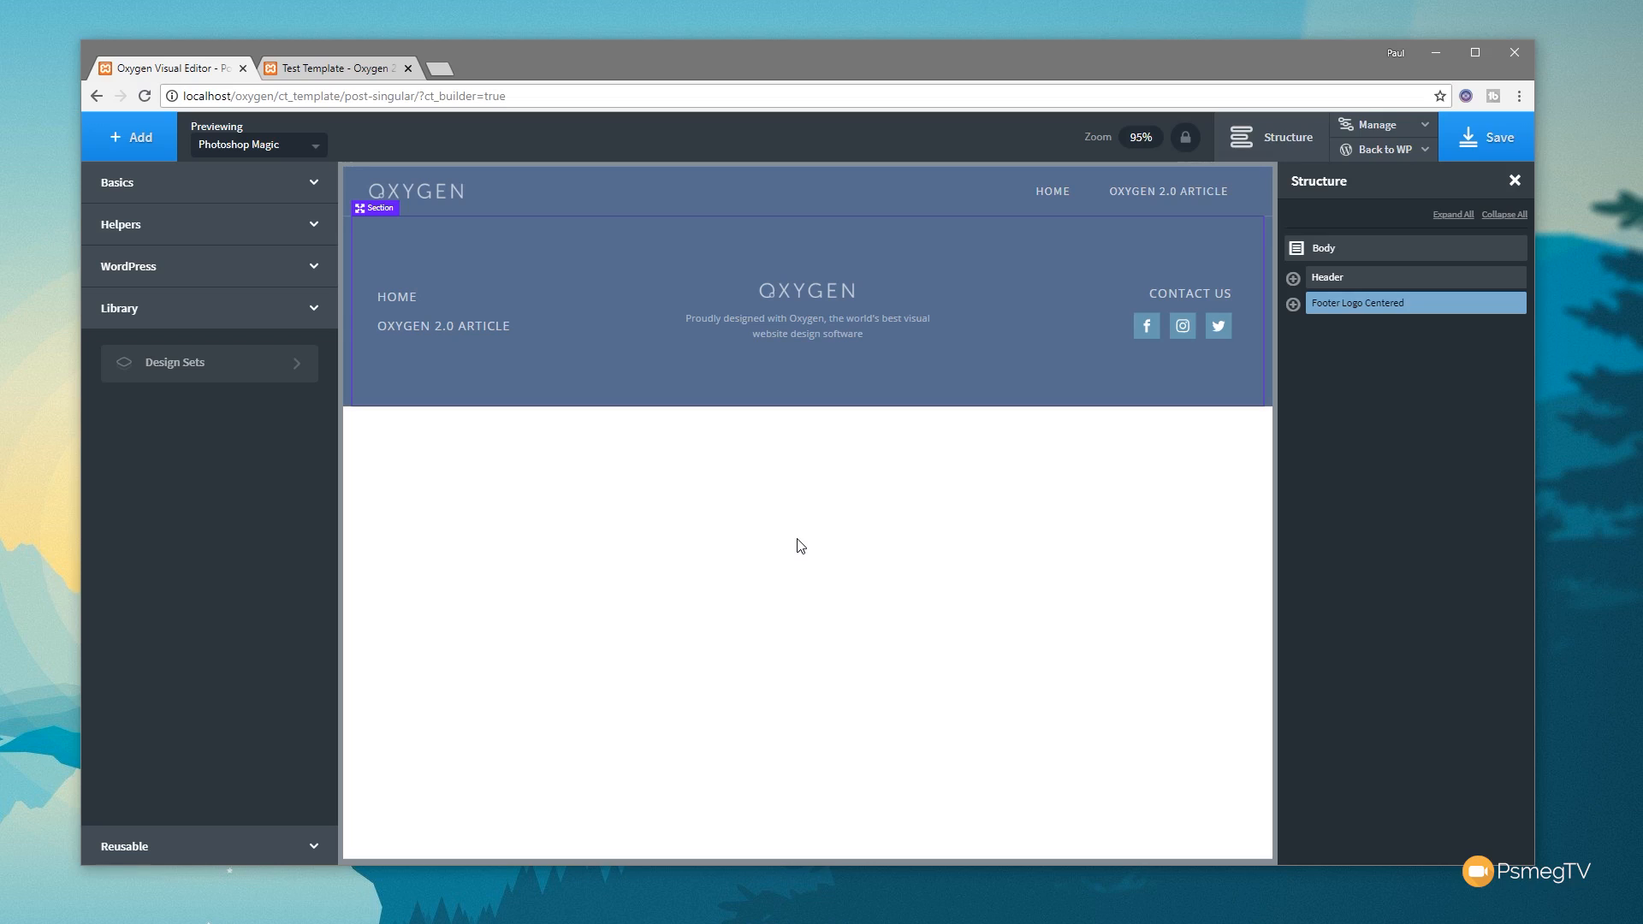
- Add the WordPress dynamic data Title element to the template
click(261, 274)
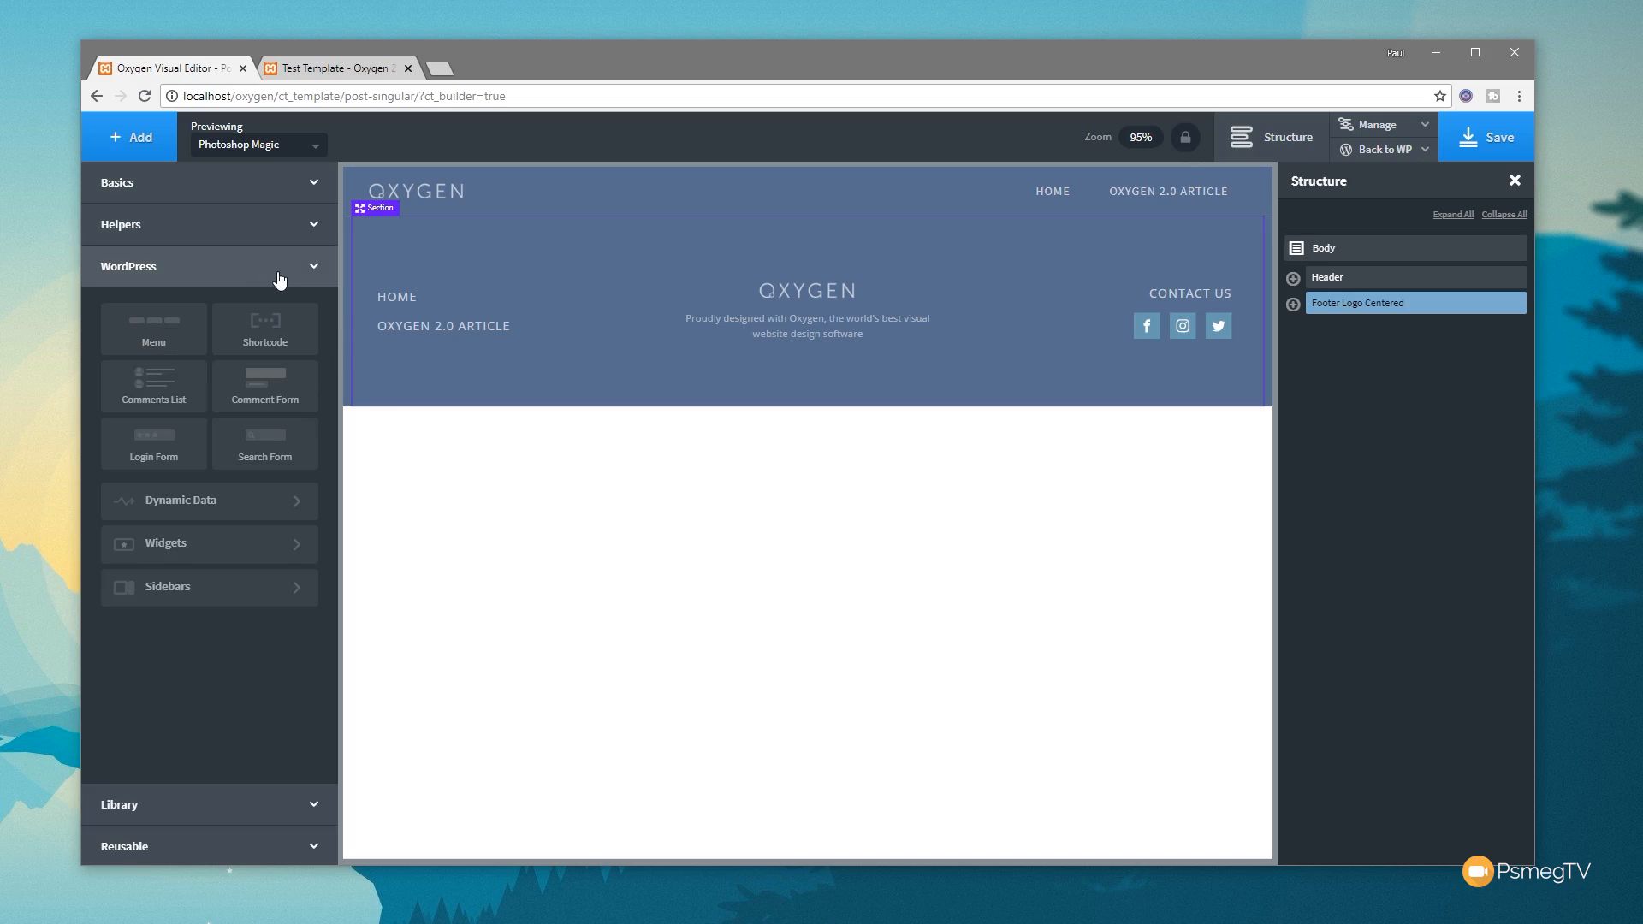
click(206, 504)
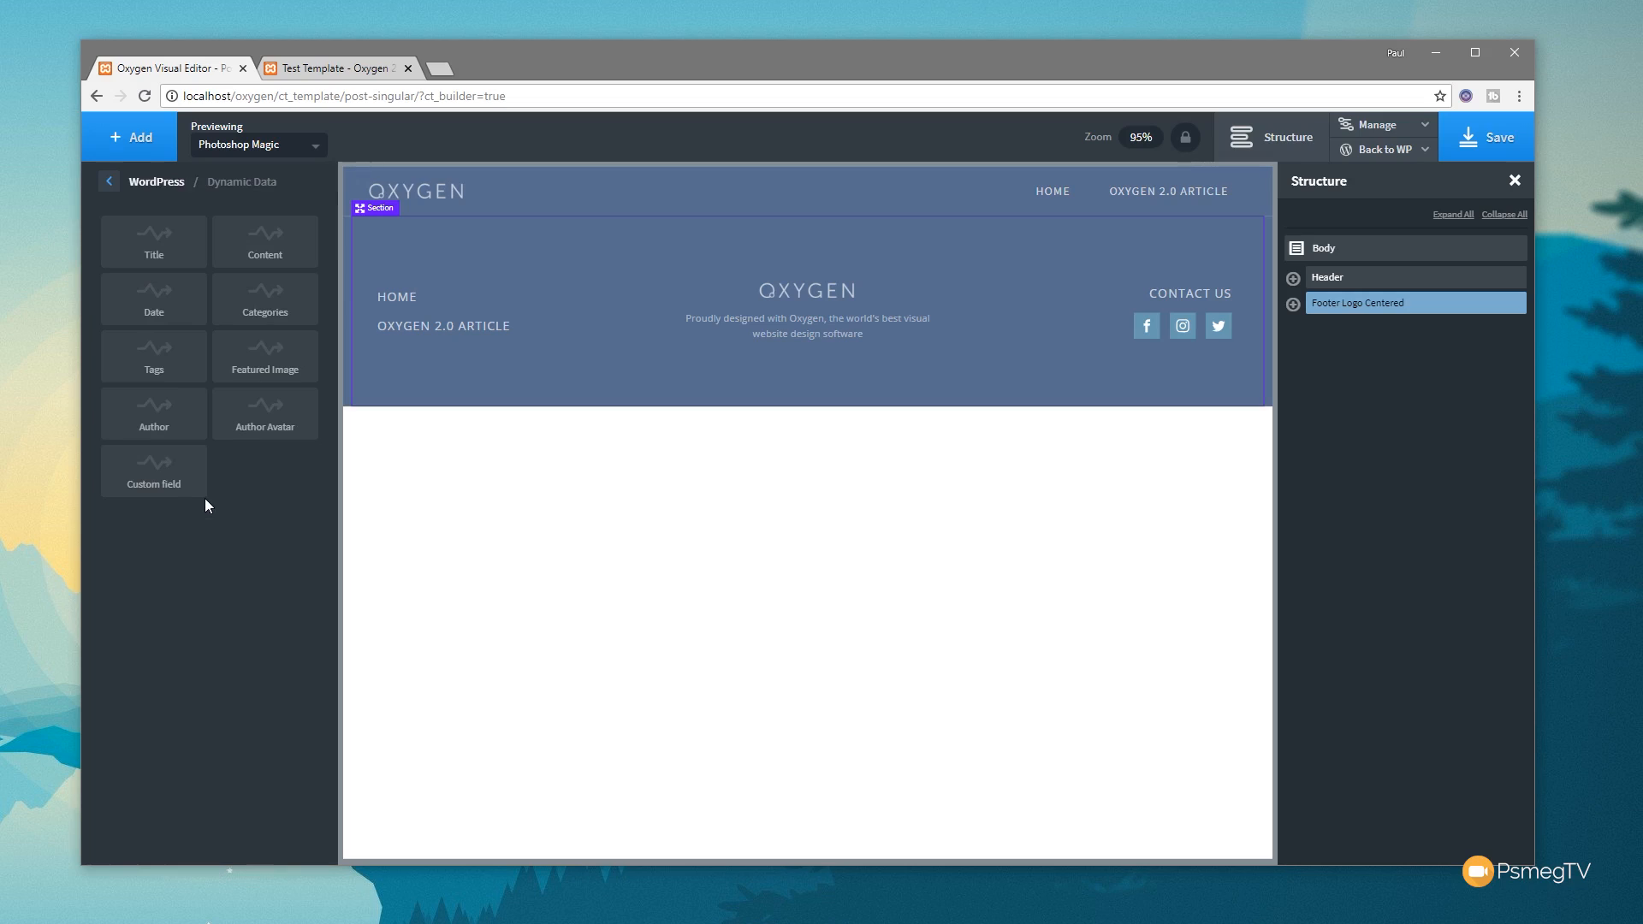
click(203, 498)
click(152, 250)
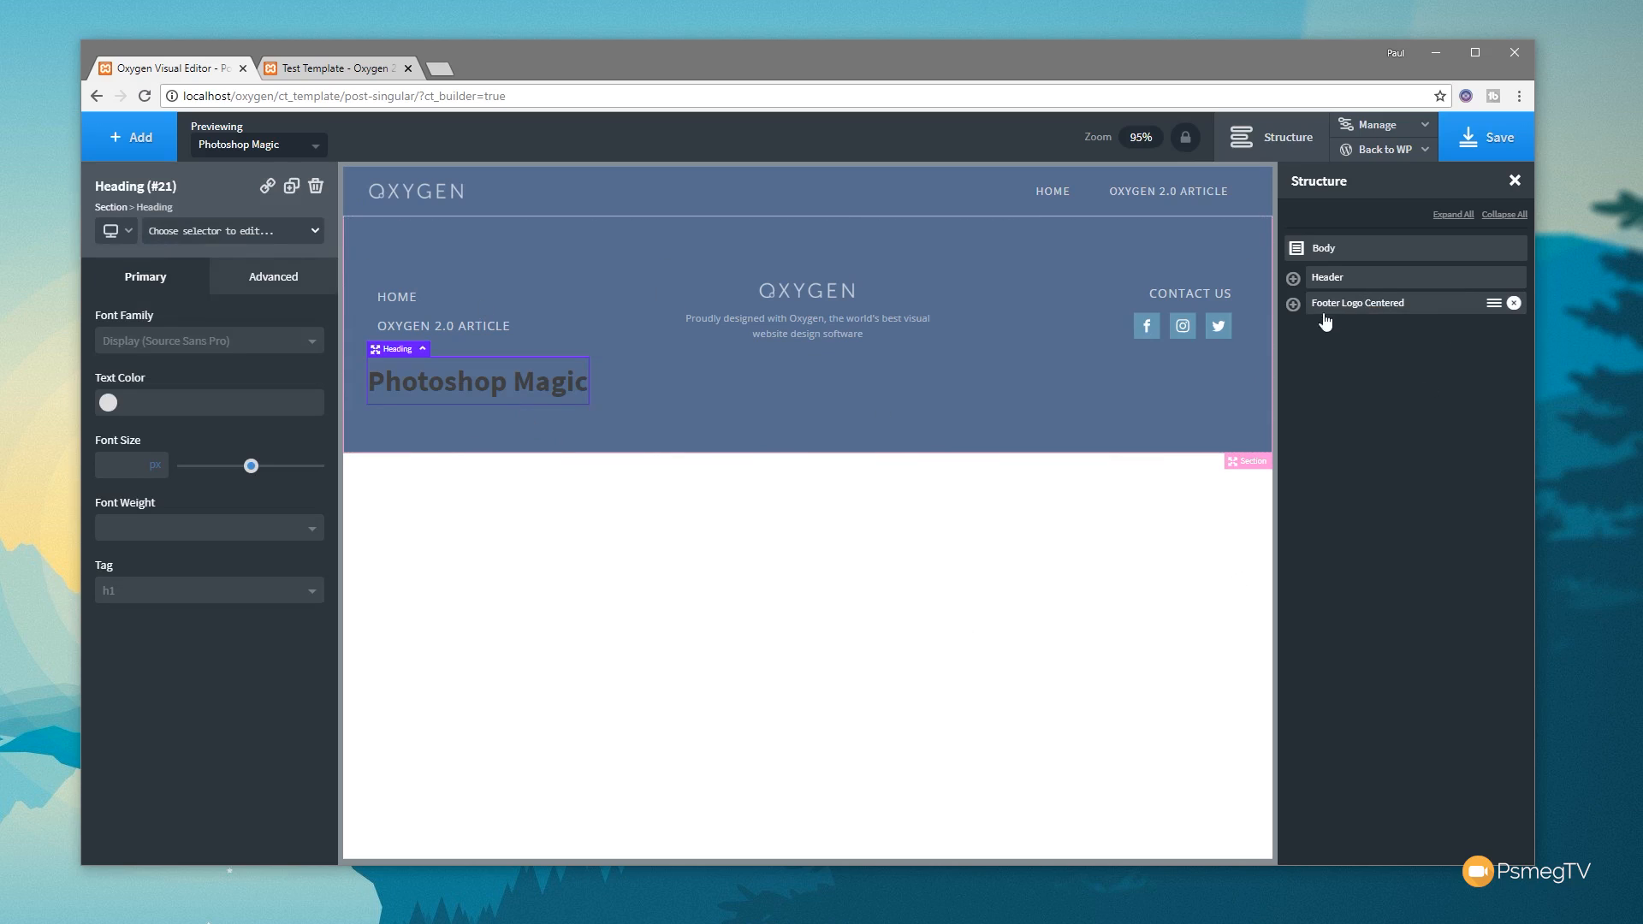
- Move the post title heading out of the footer section so it sits between the header and the footer
click(1293, 304)
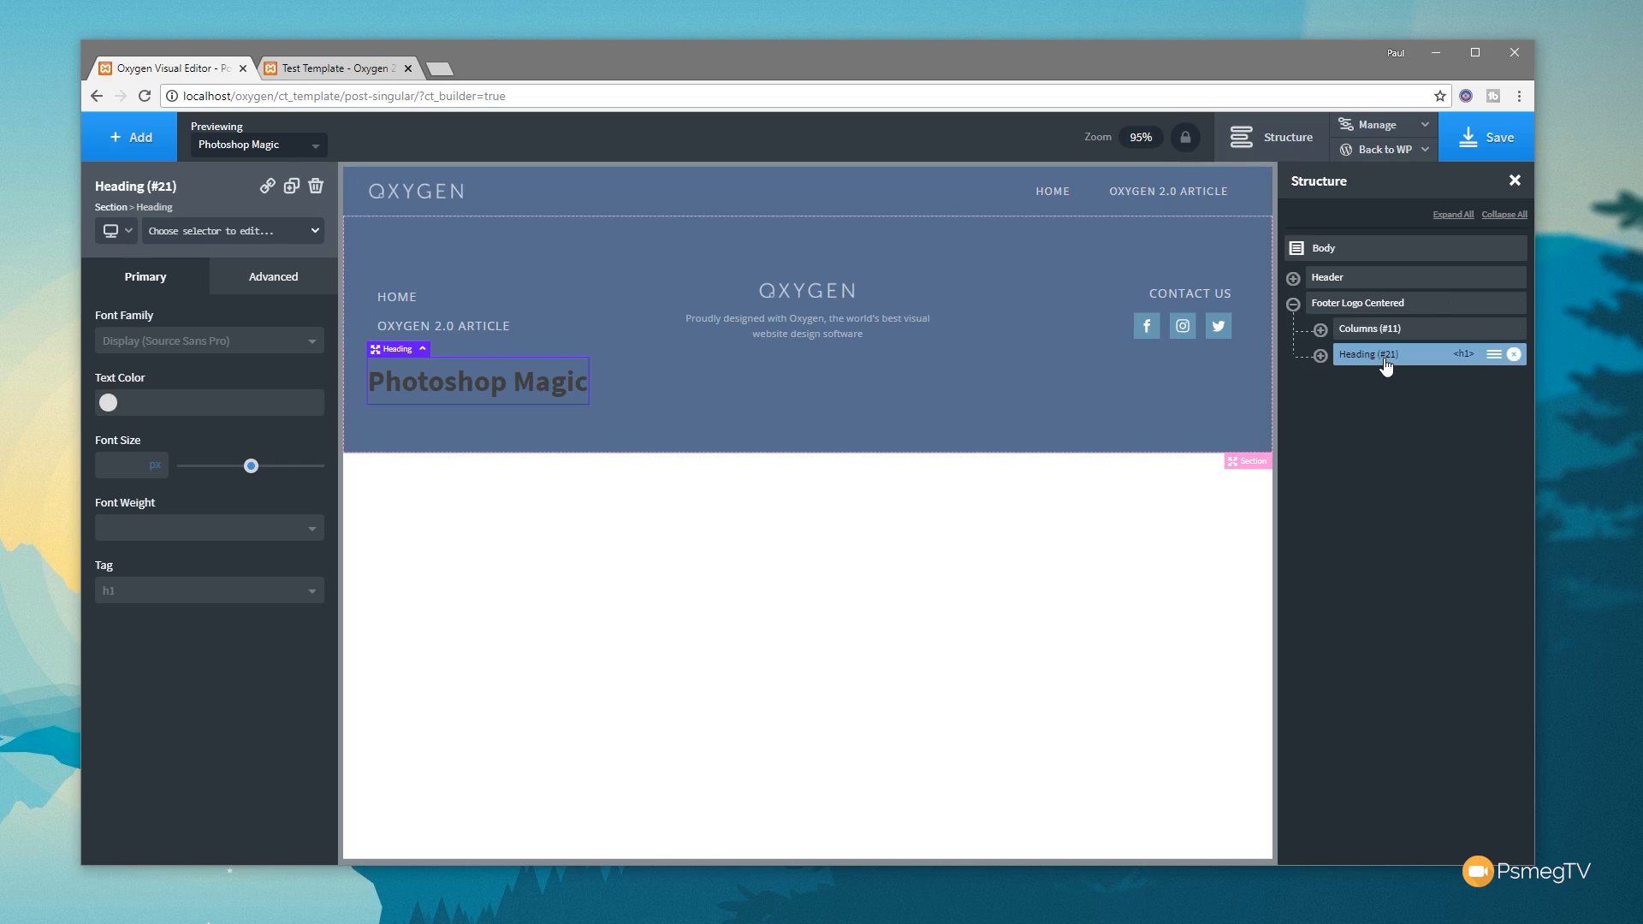
drag(1384, 360, 1374, 303)
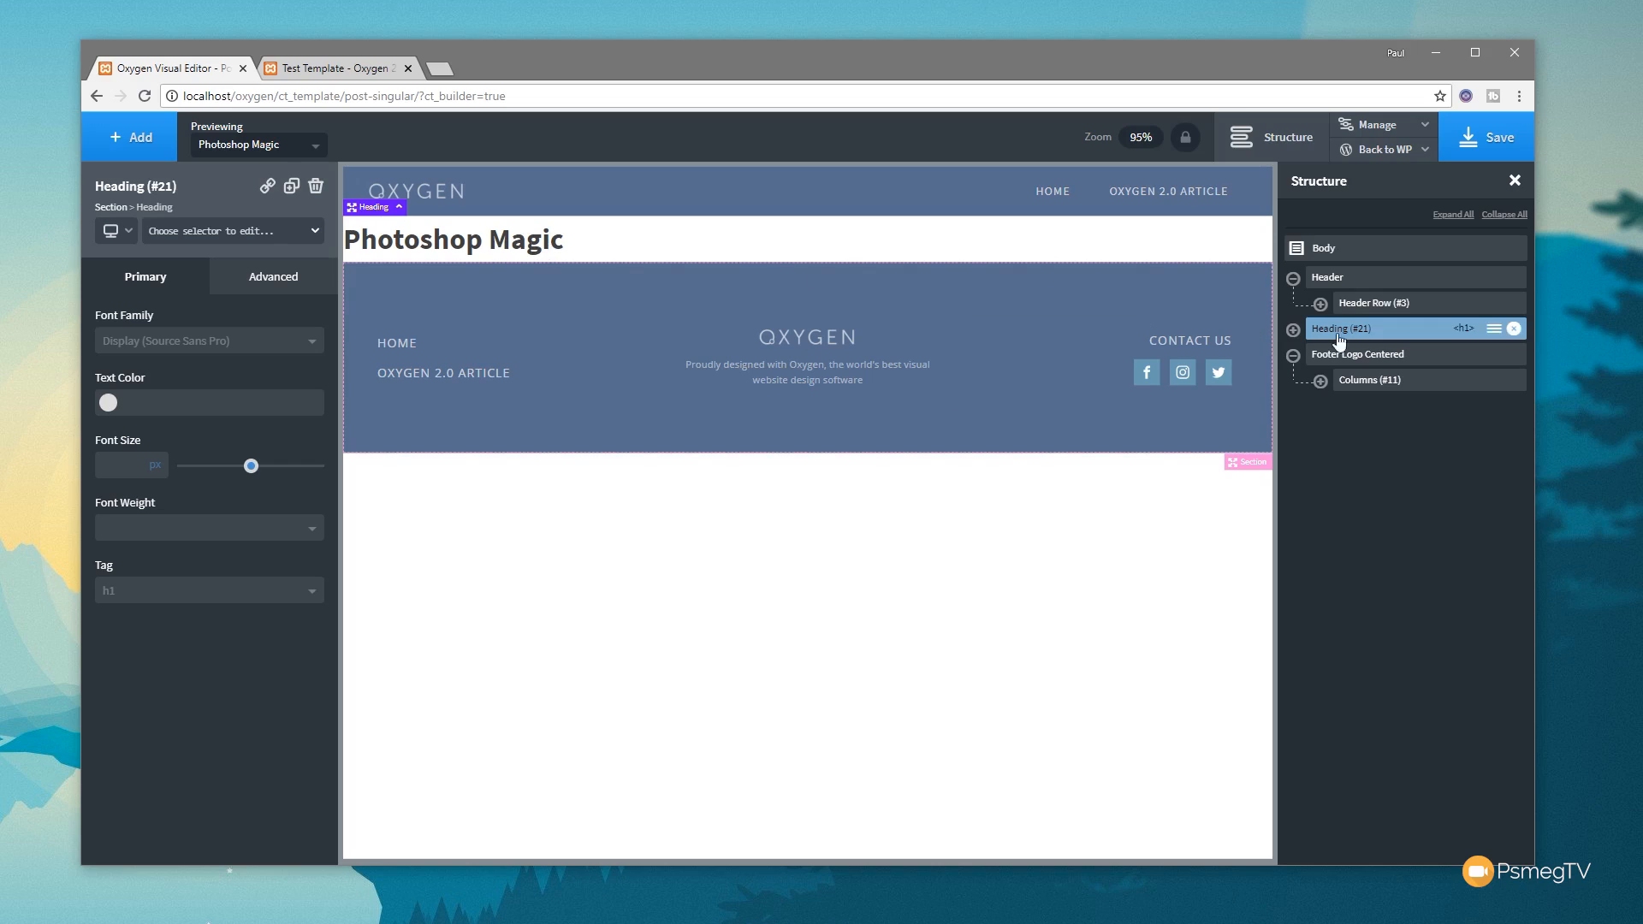
click(1292, 331)
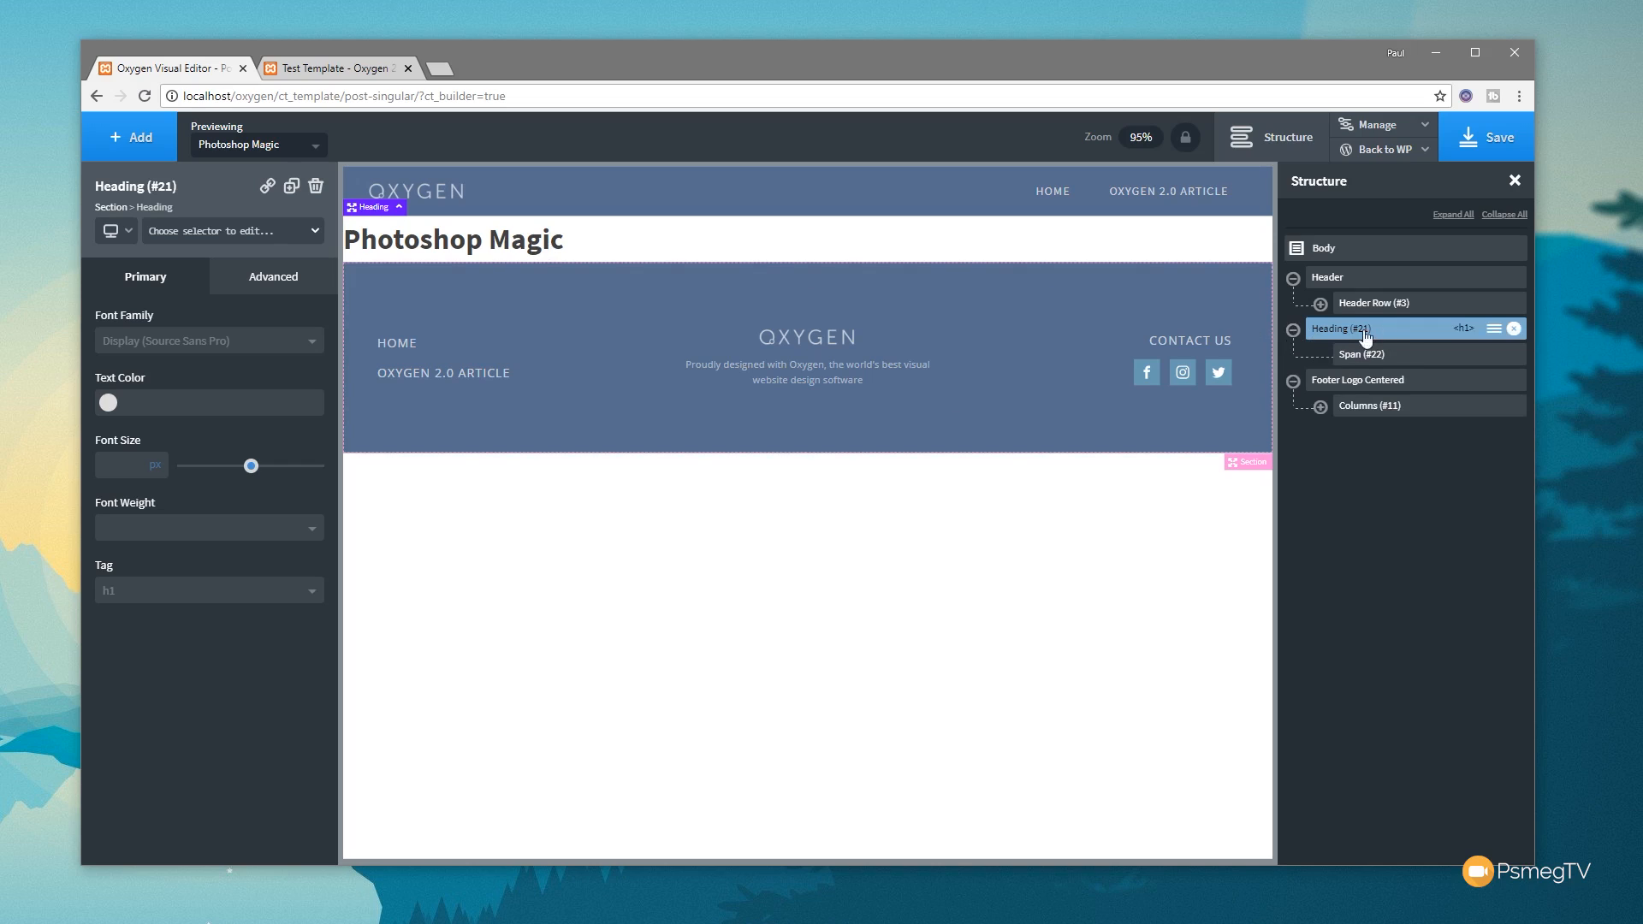
- Center-align the post title heading and set its font family to Muli
click(272, 282)
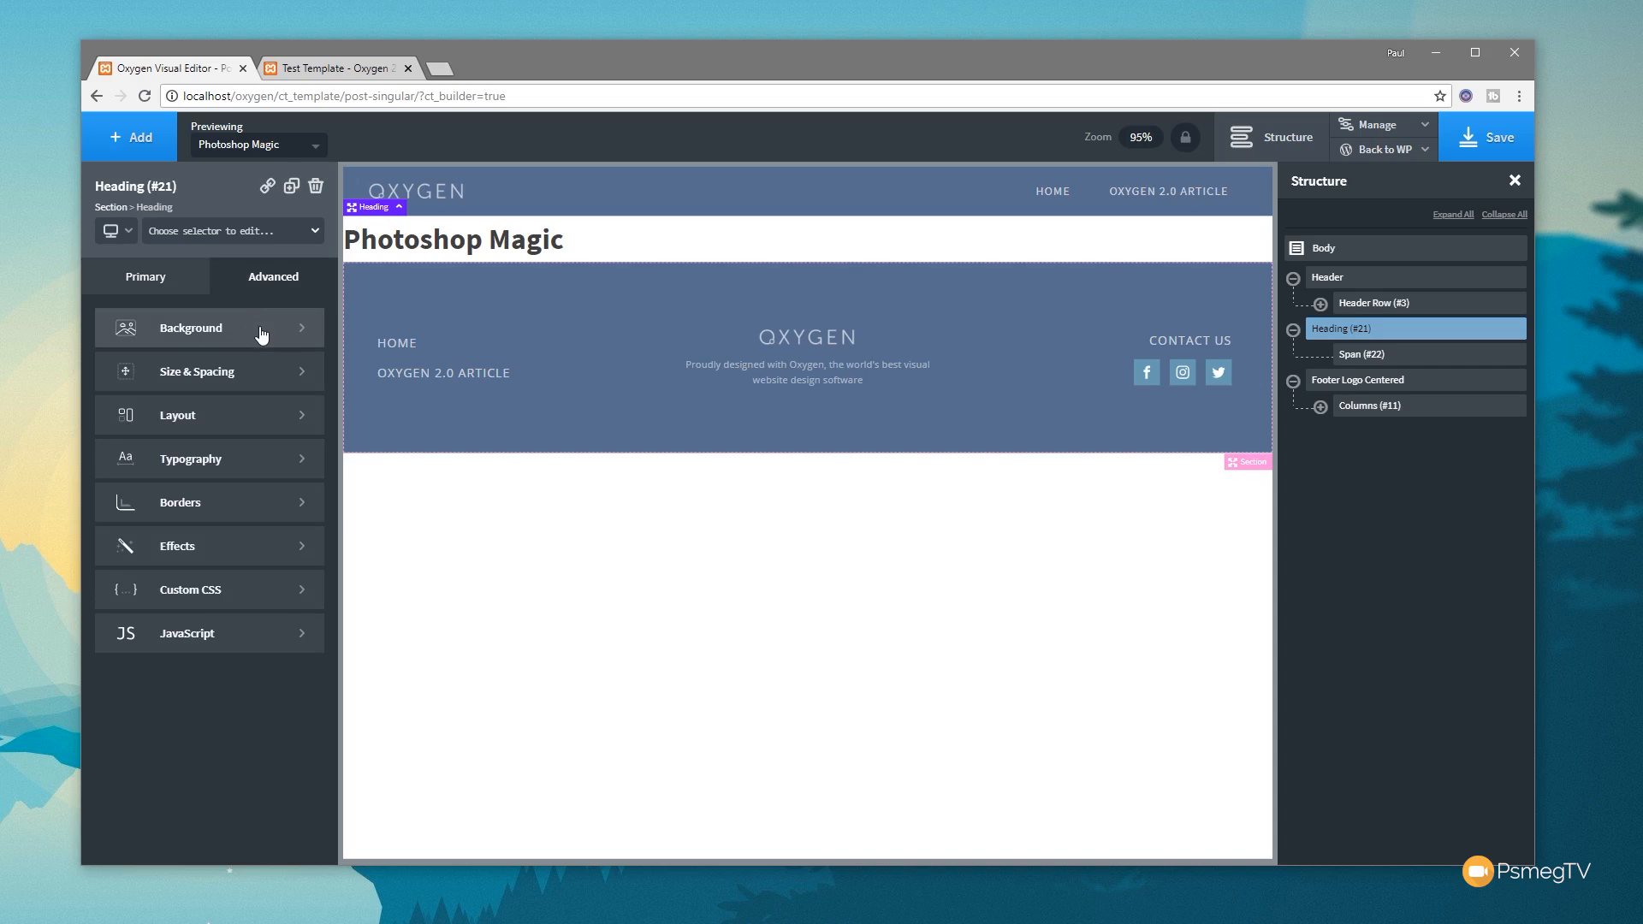
click(224, 458)
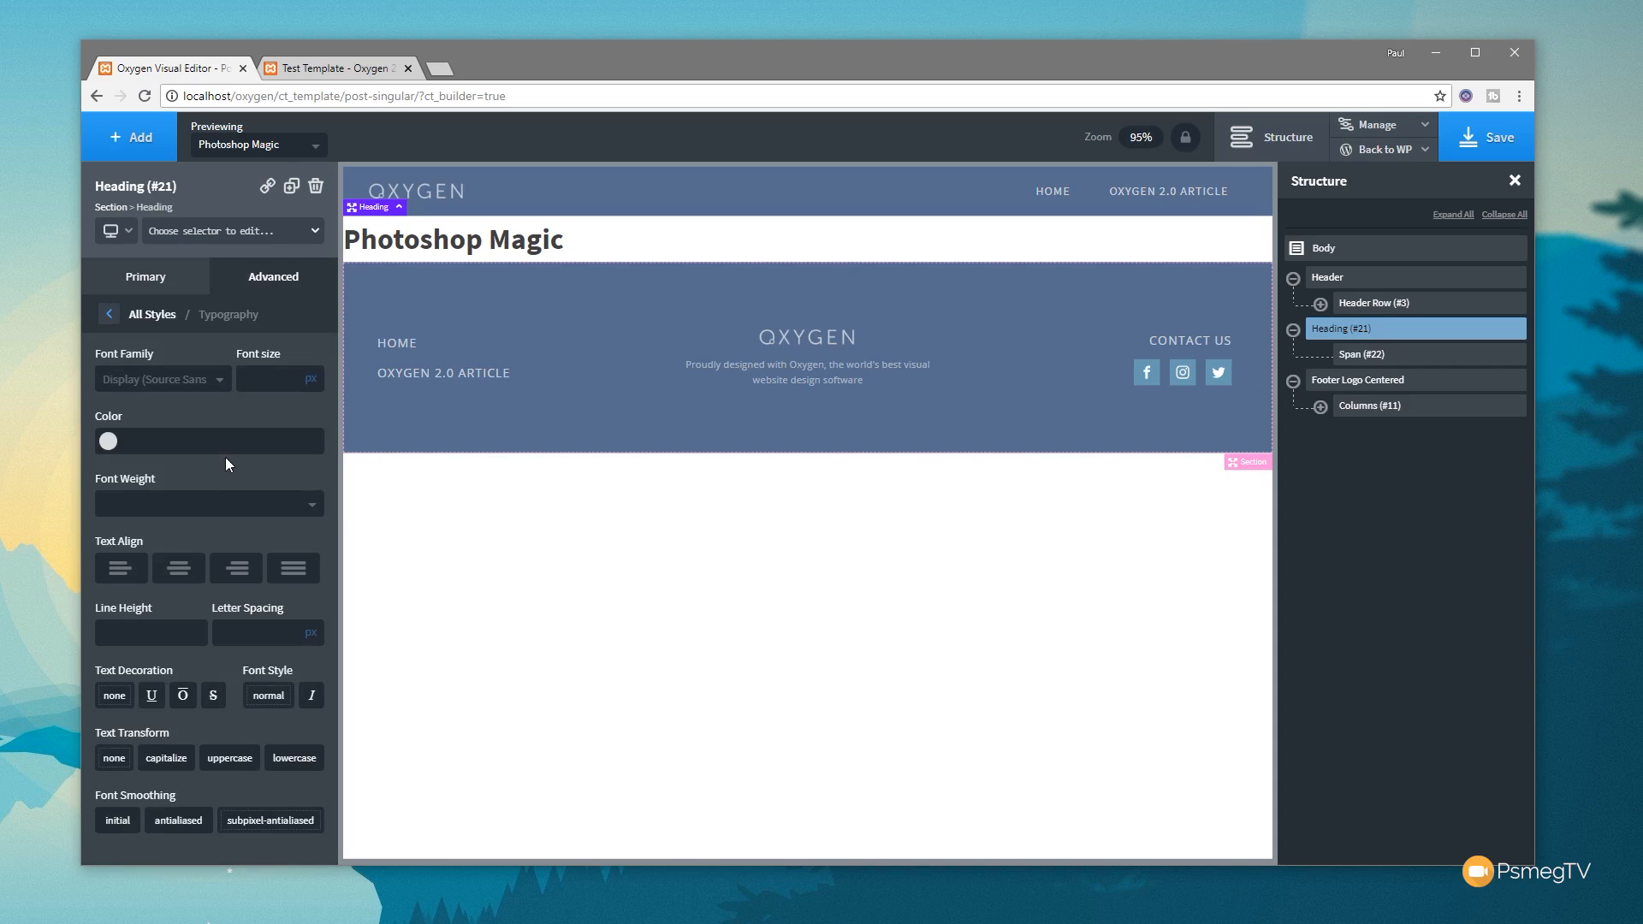
click(171, 575)
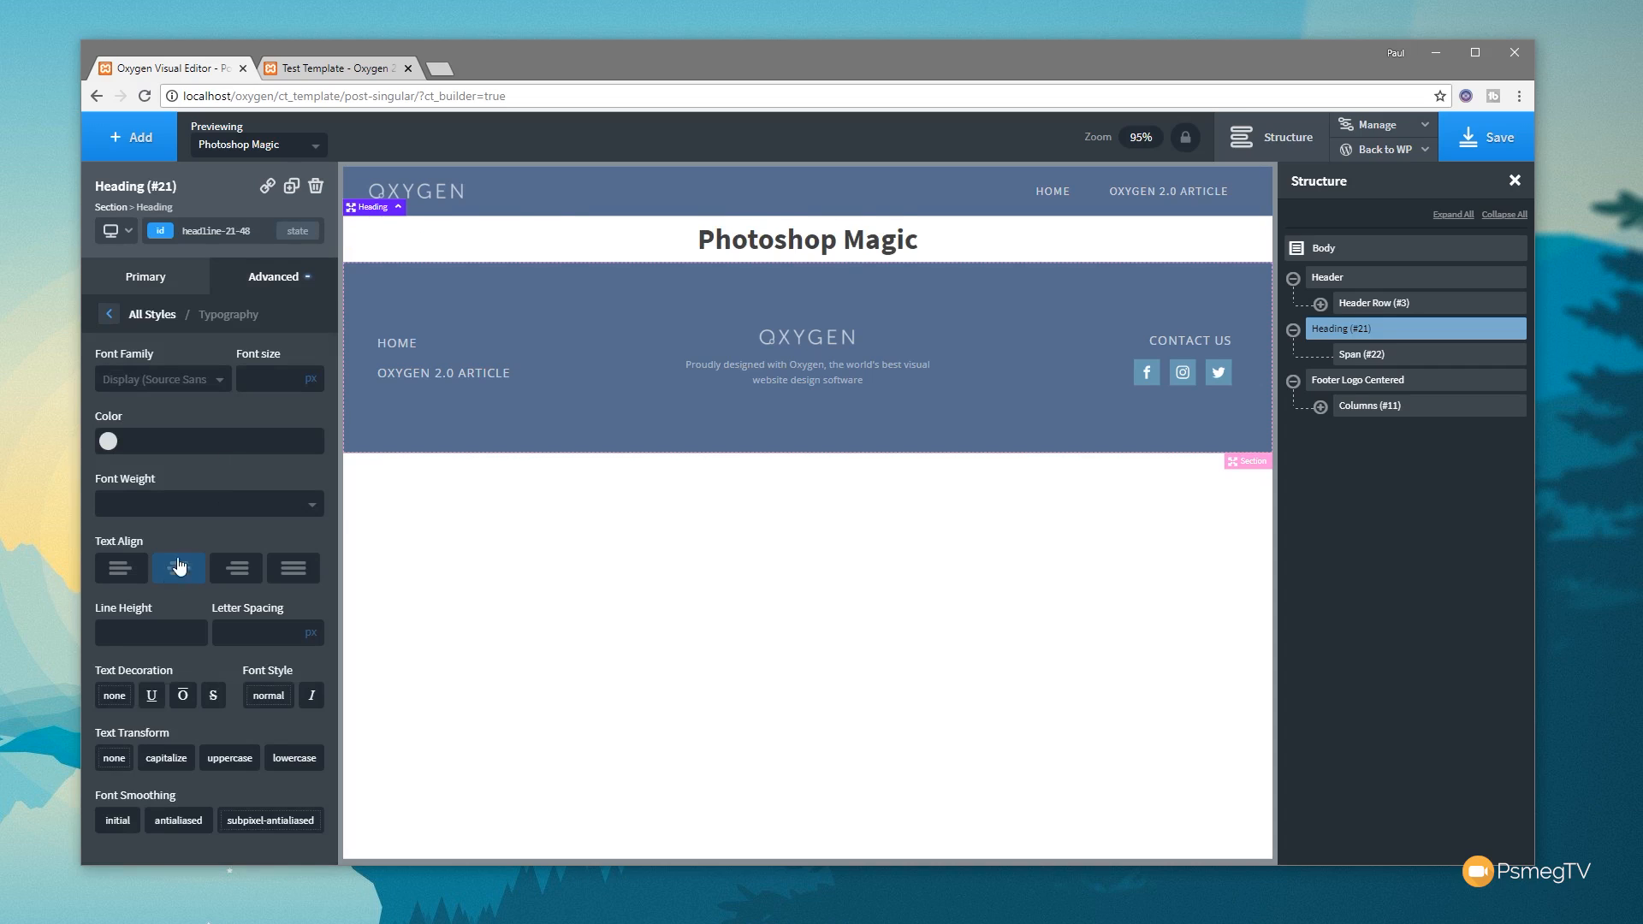
click(214, 385)
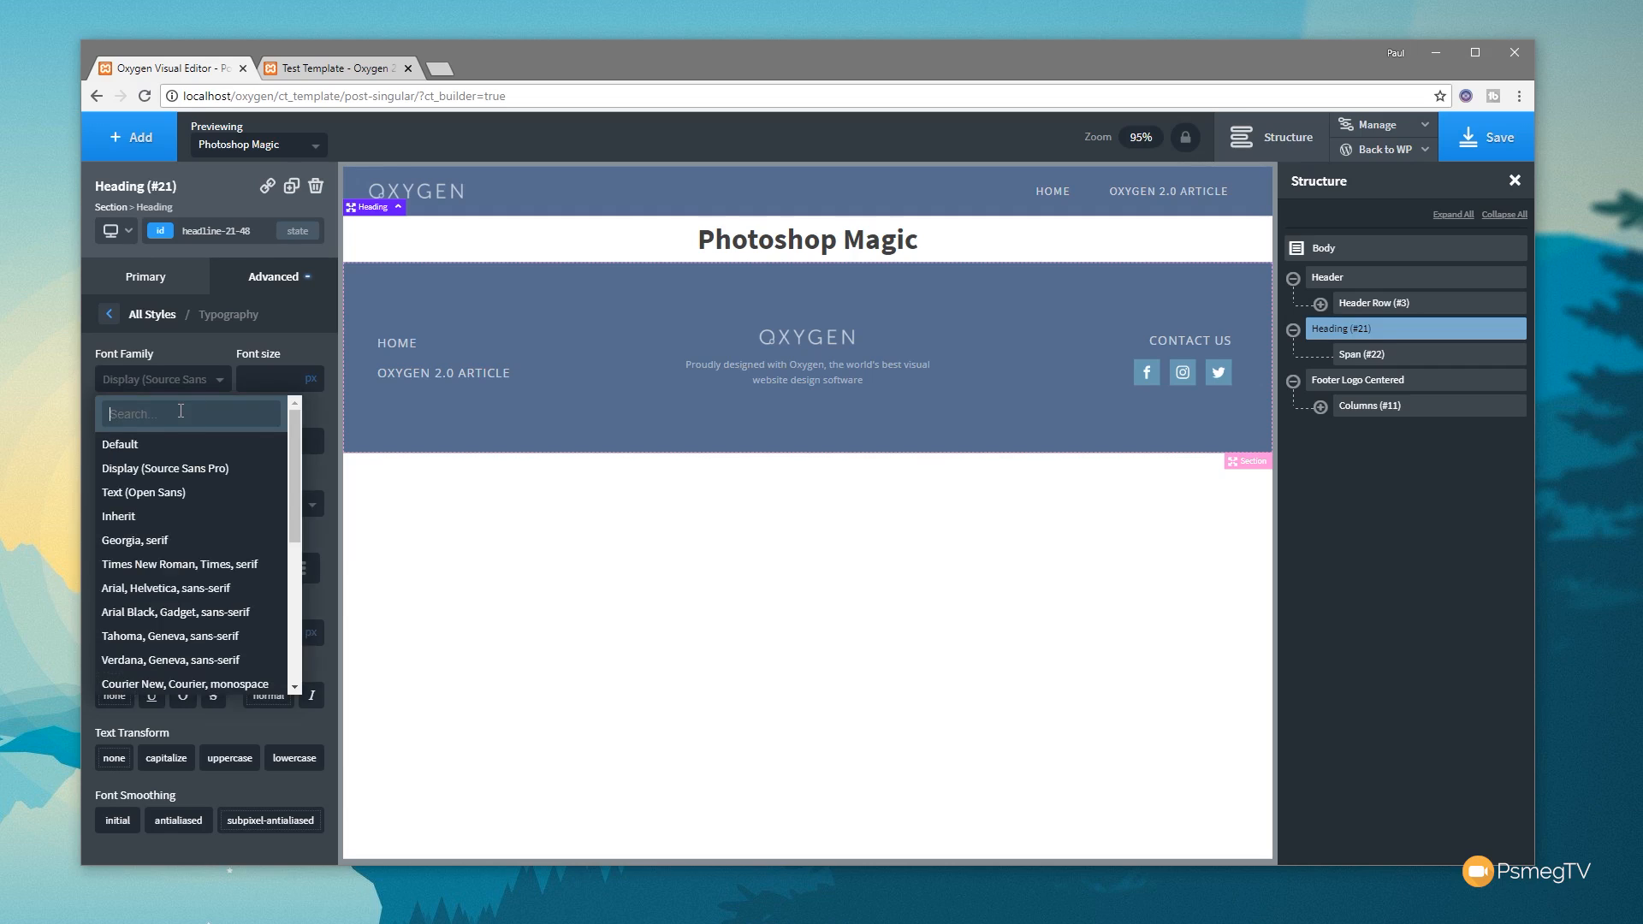
text(Muli)
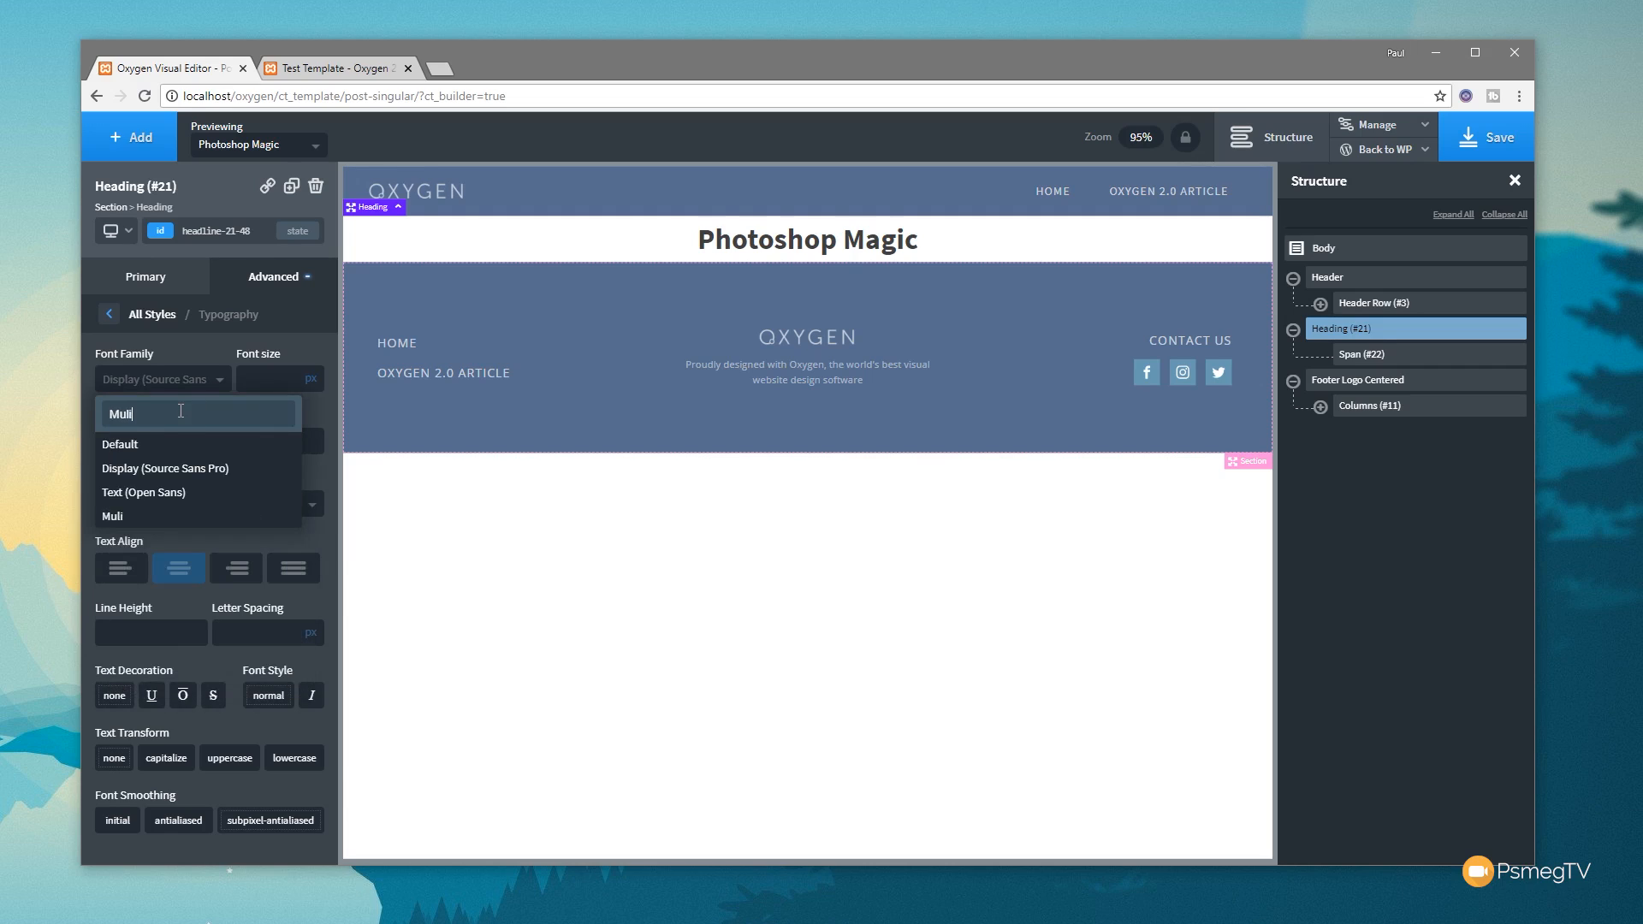
click(133, 516)
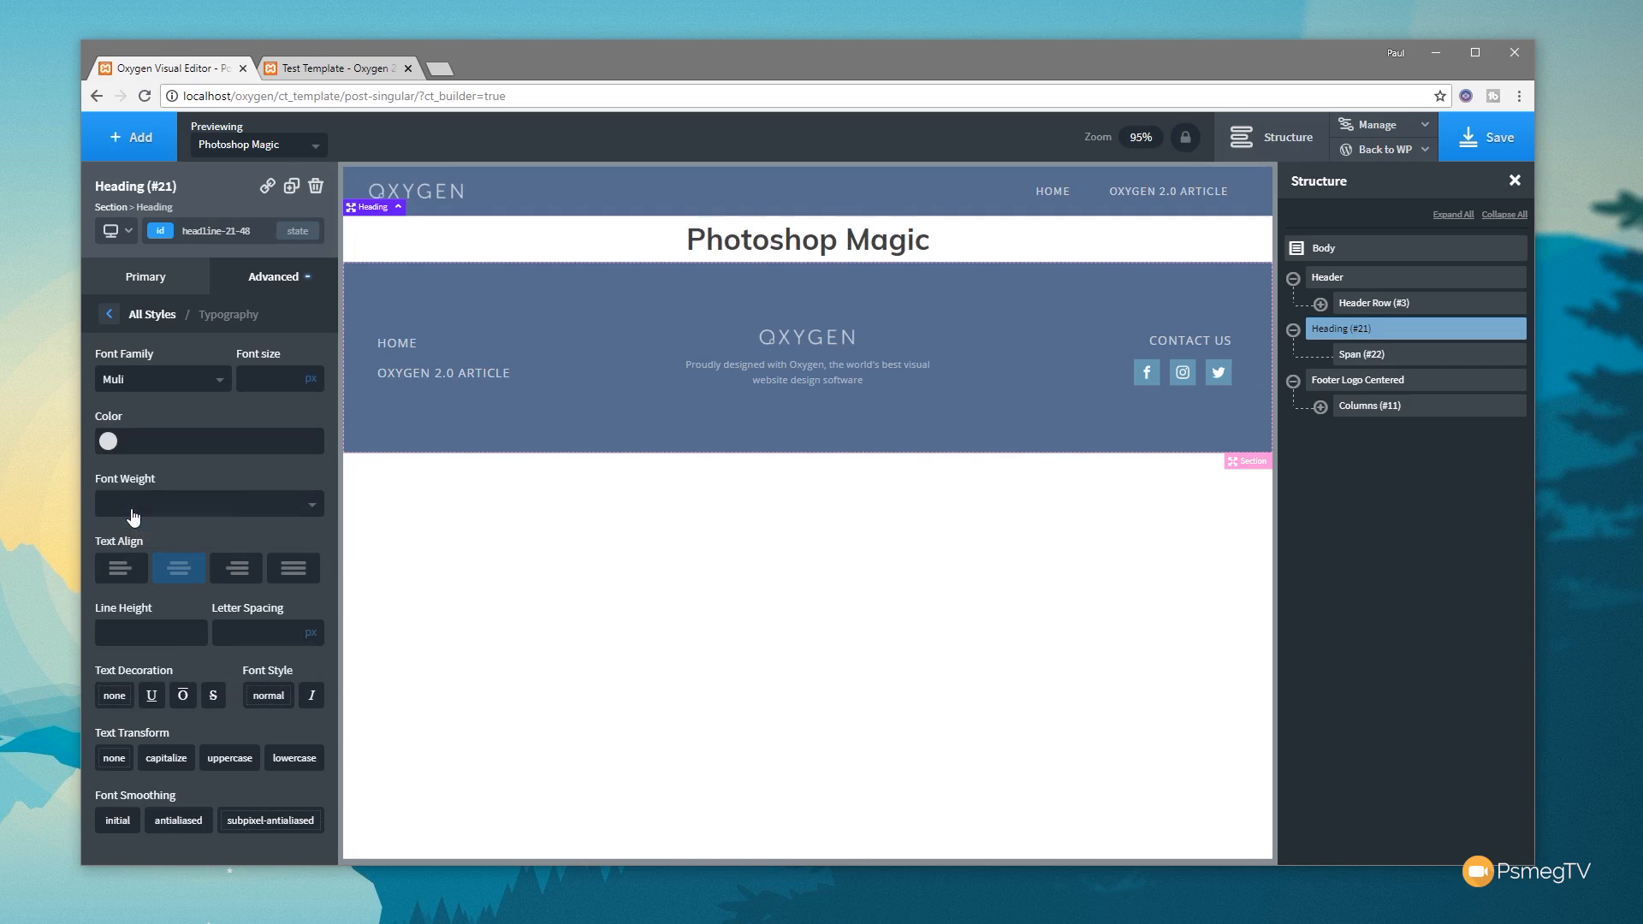
- Transform the post title heading to uppercase and set its font weight to 400
click(212, 507)
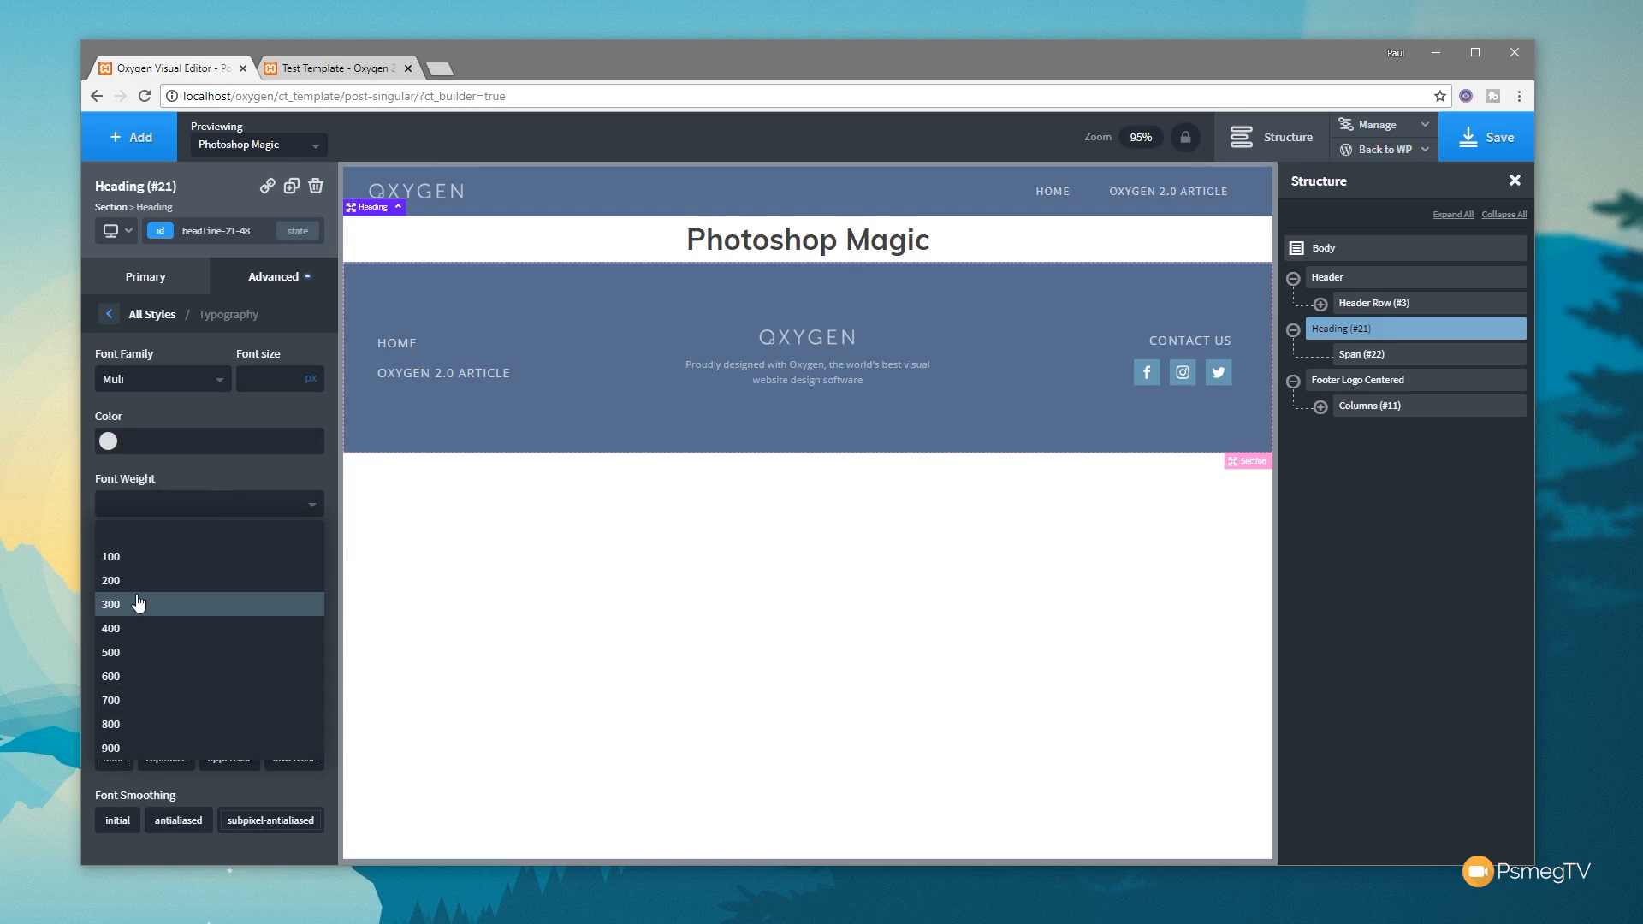
click(209, 603)
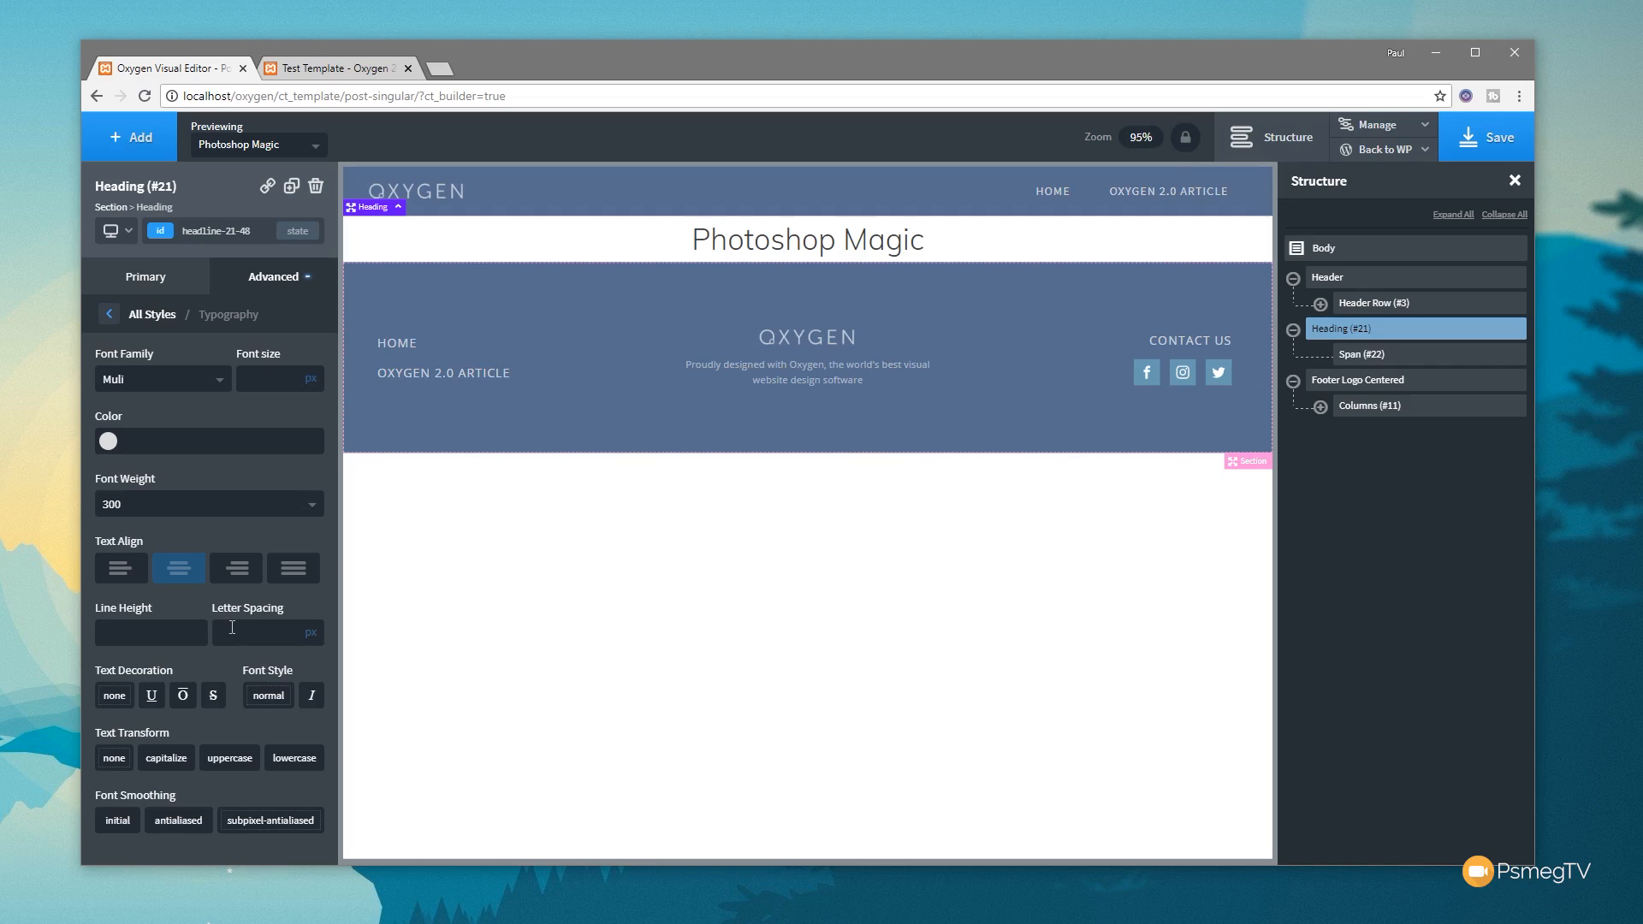
click(229, 758)
click(169, 505)
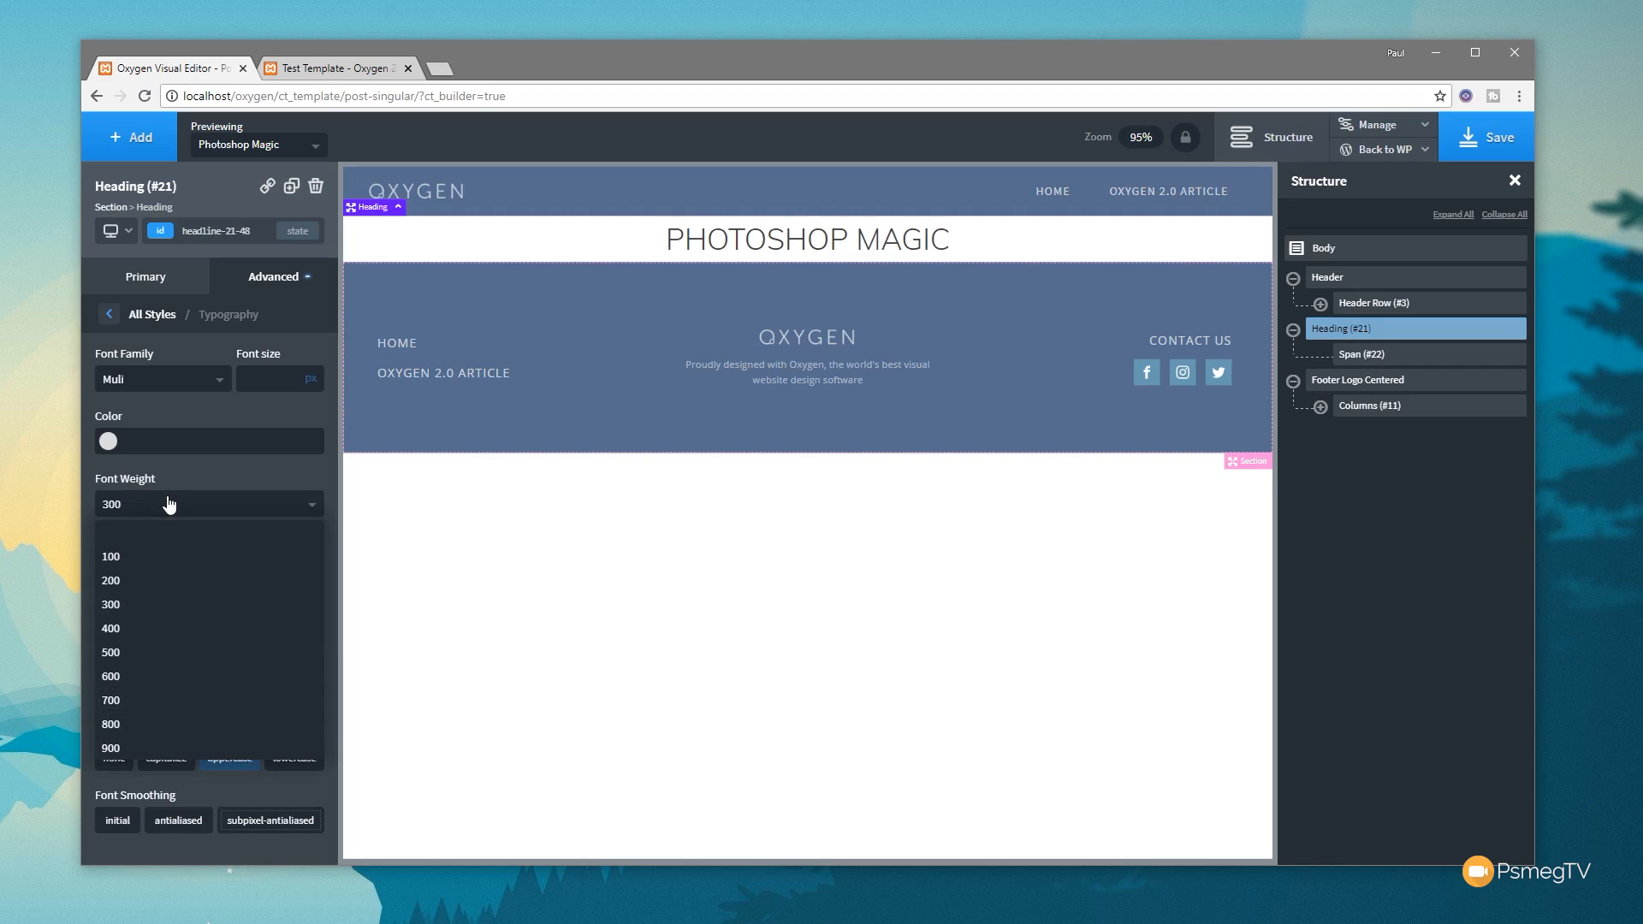
click(135, 628)
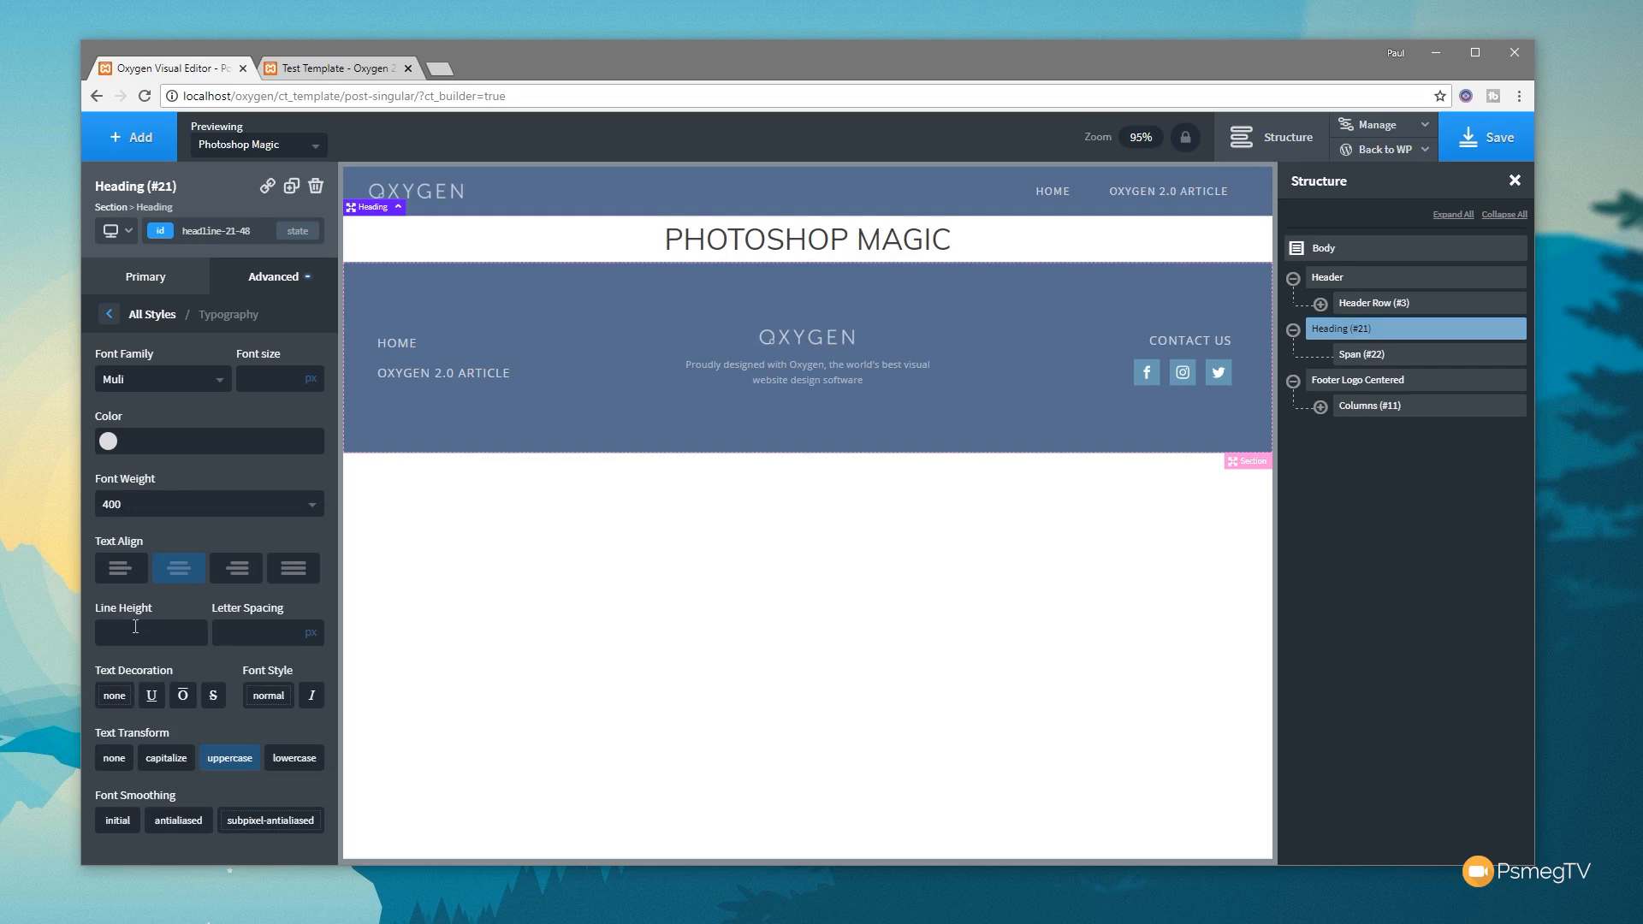
- Set the post title heading's font size to 56 px and its text color to white (#ffffff)
click(253, 376)
text(56)
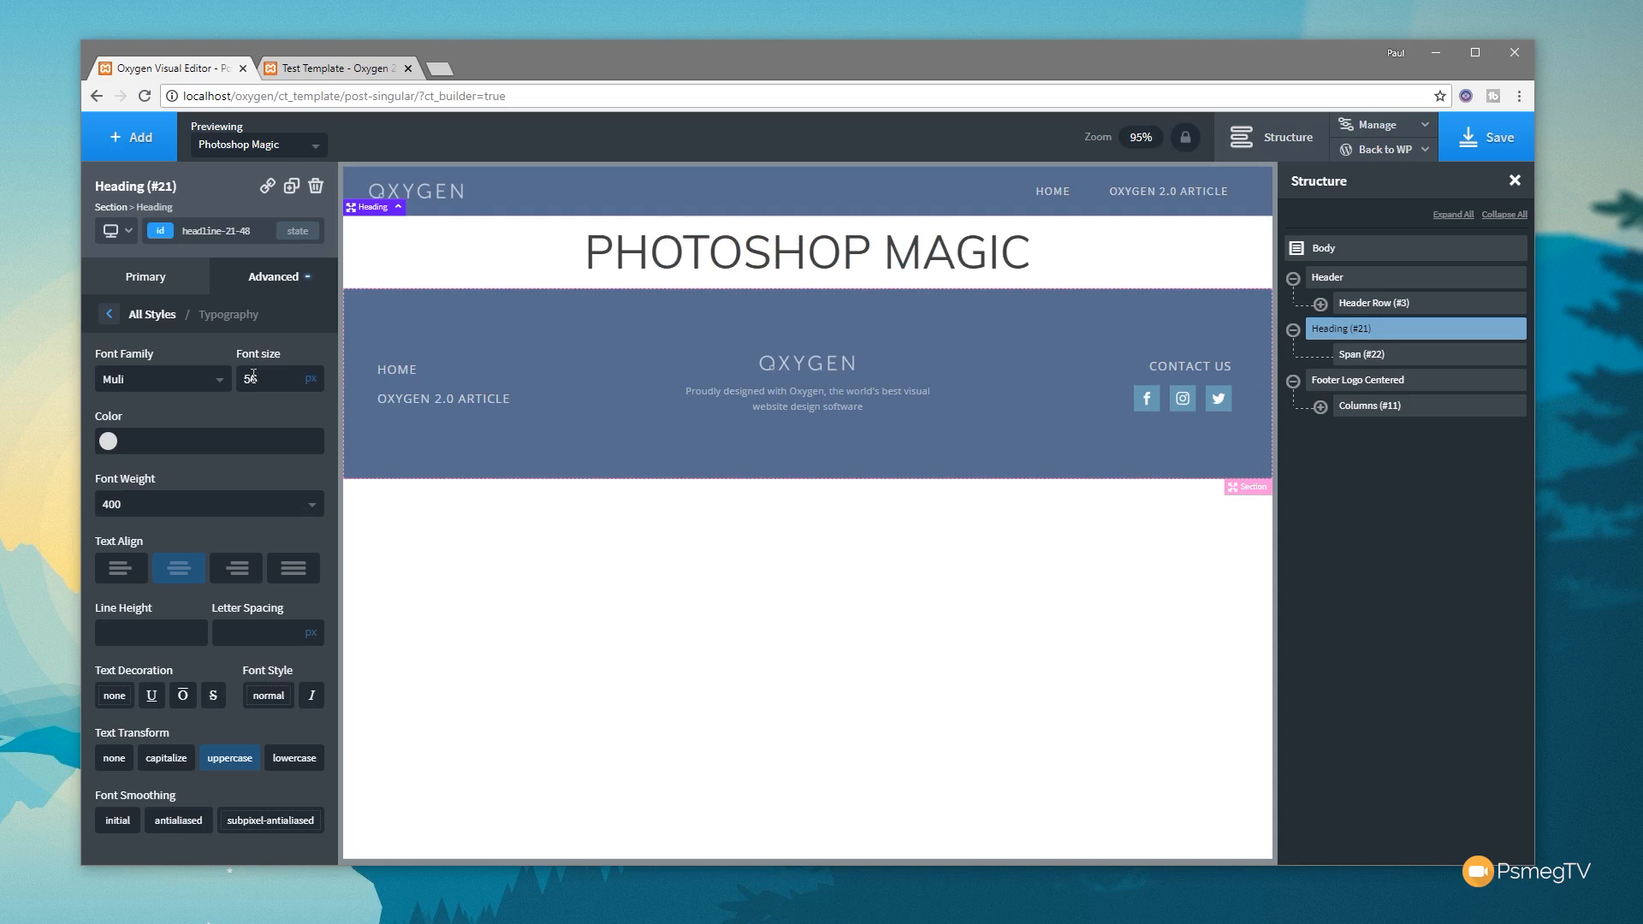
click(106, 444)
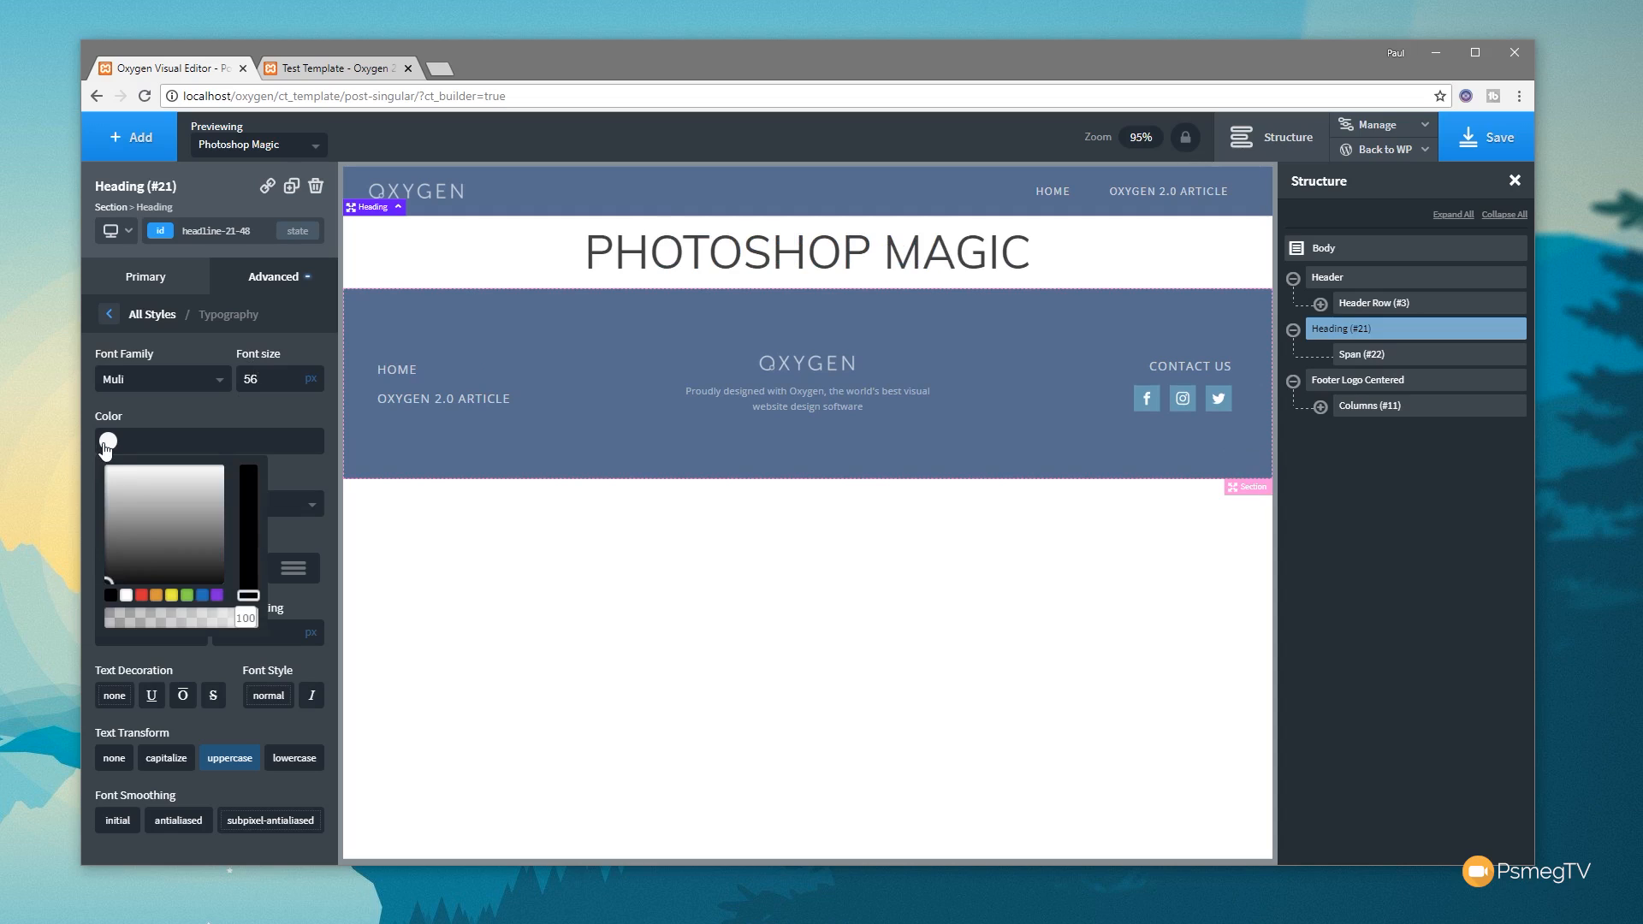
click(125, 597)
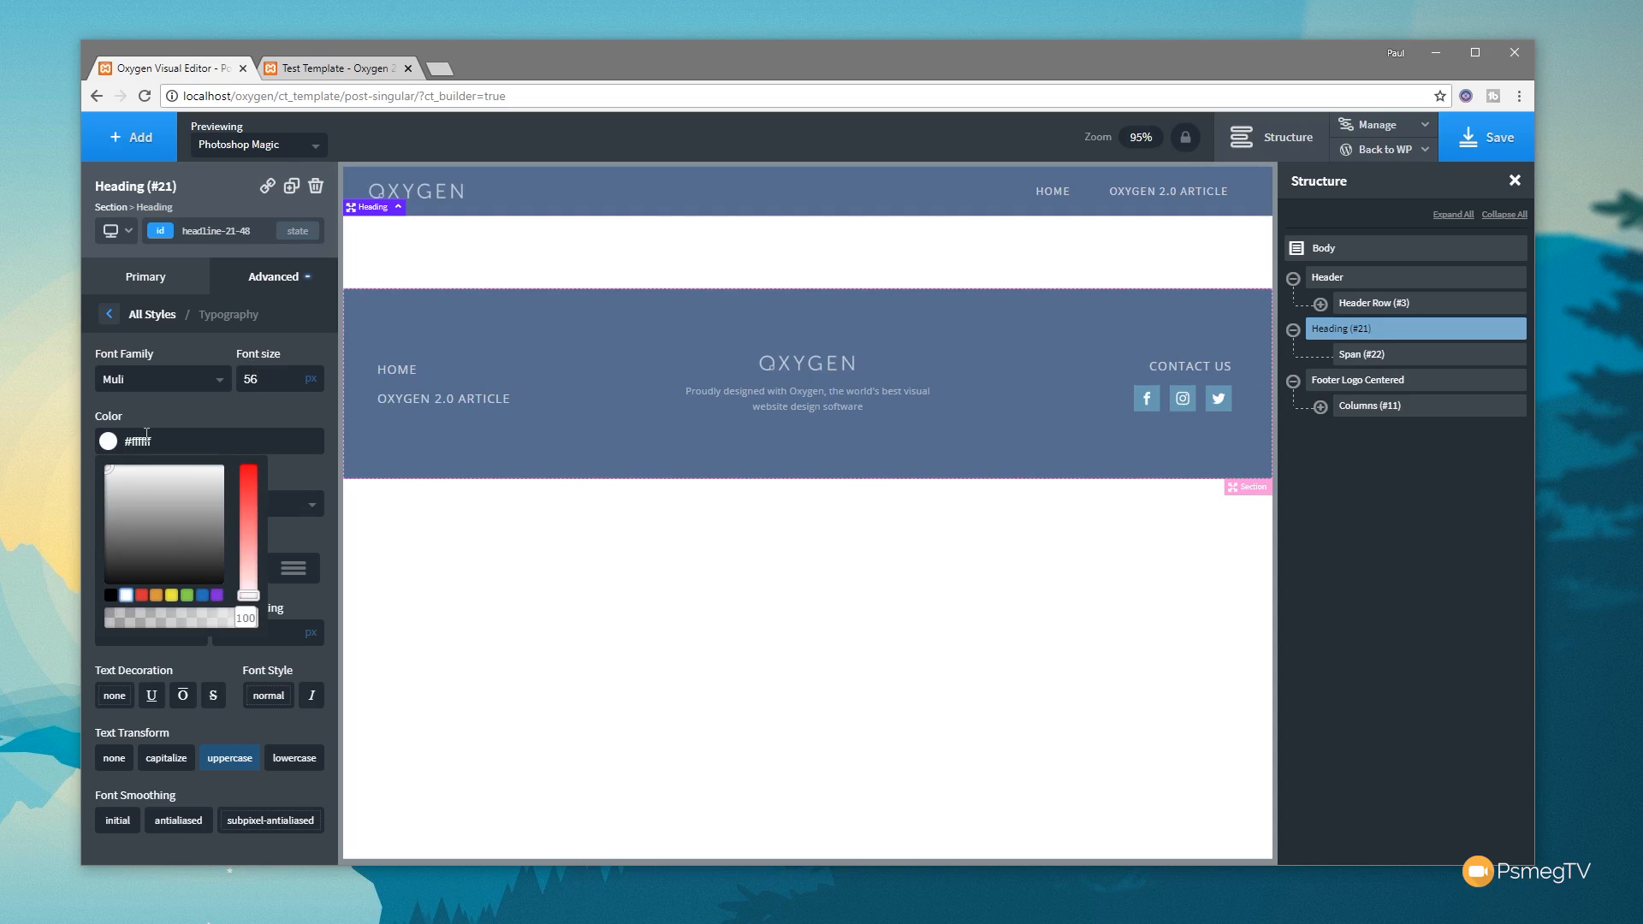
click(214, 411)
- Set the heading's background image to the post's Featured Image using dynamic data
click(110, 315)
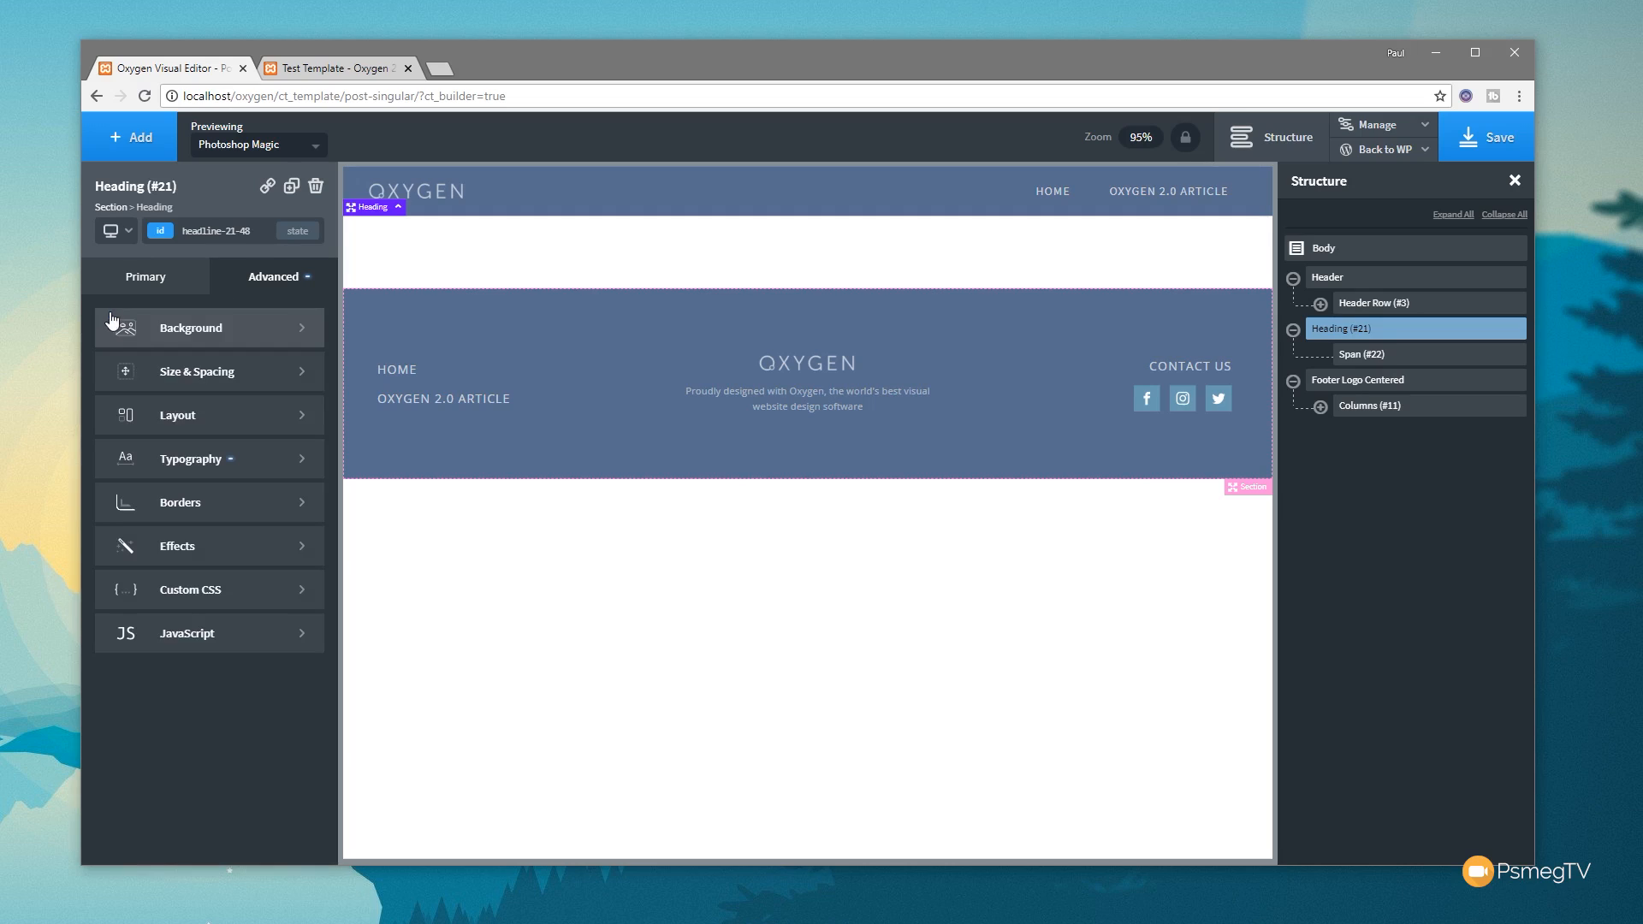
click(202, 330)
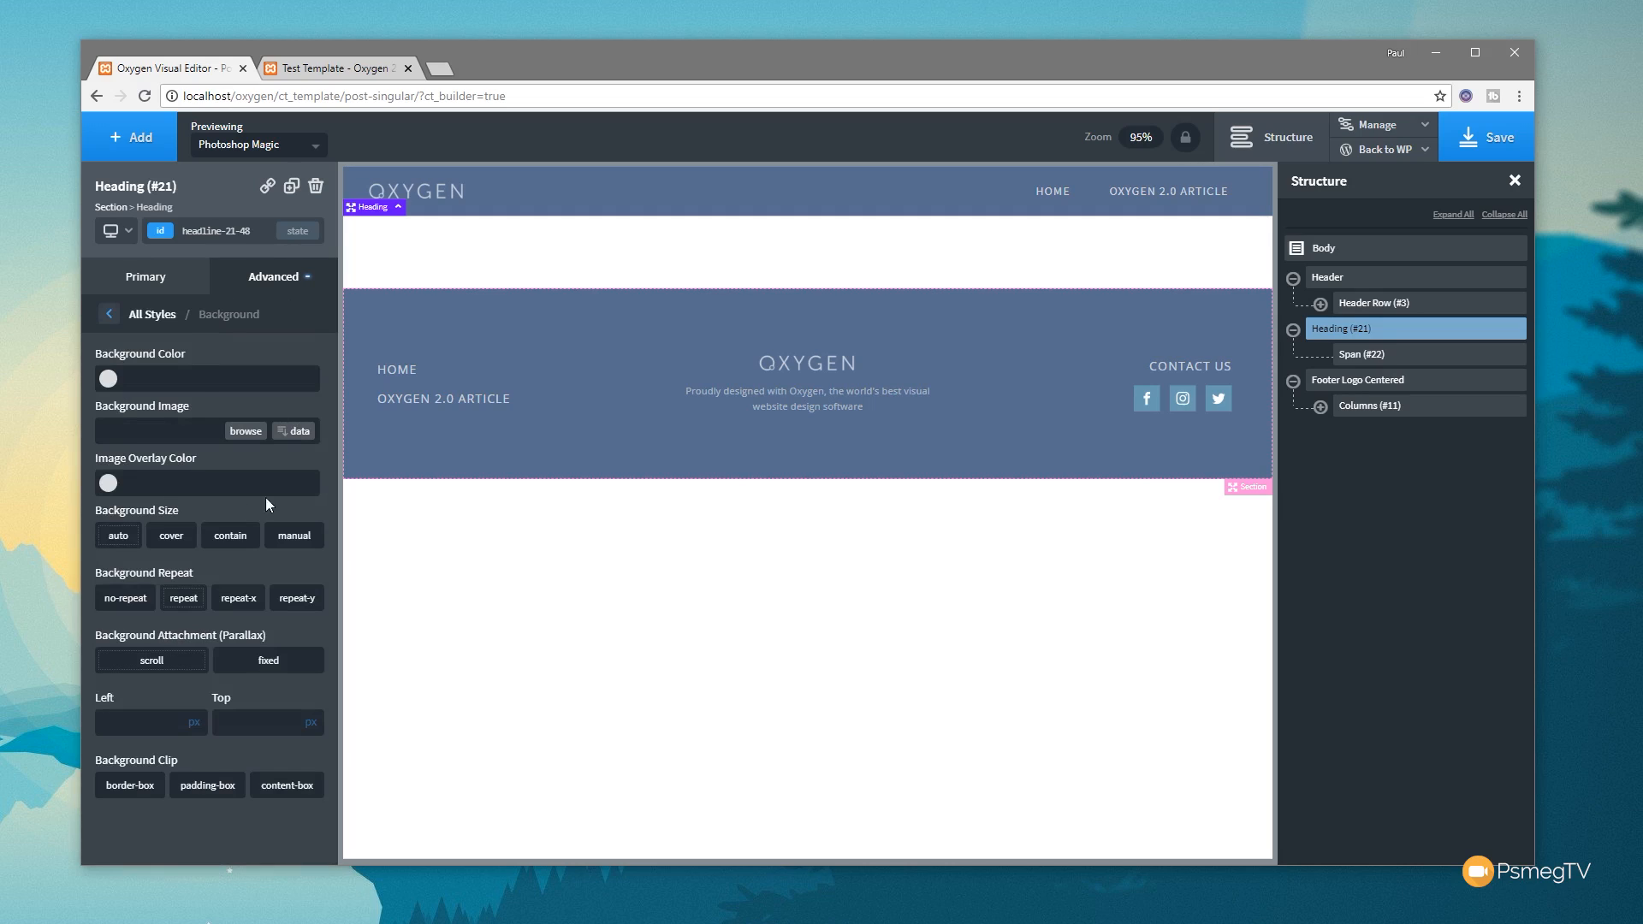
click(287, 441)
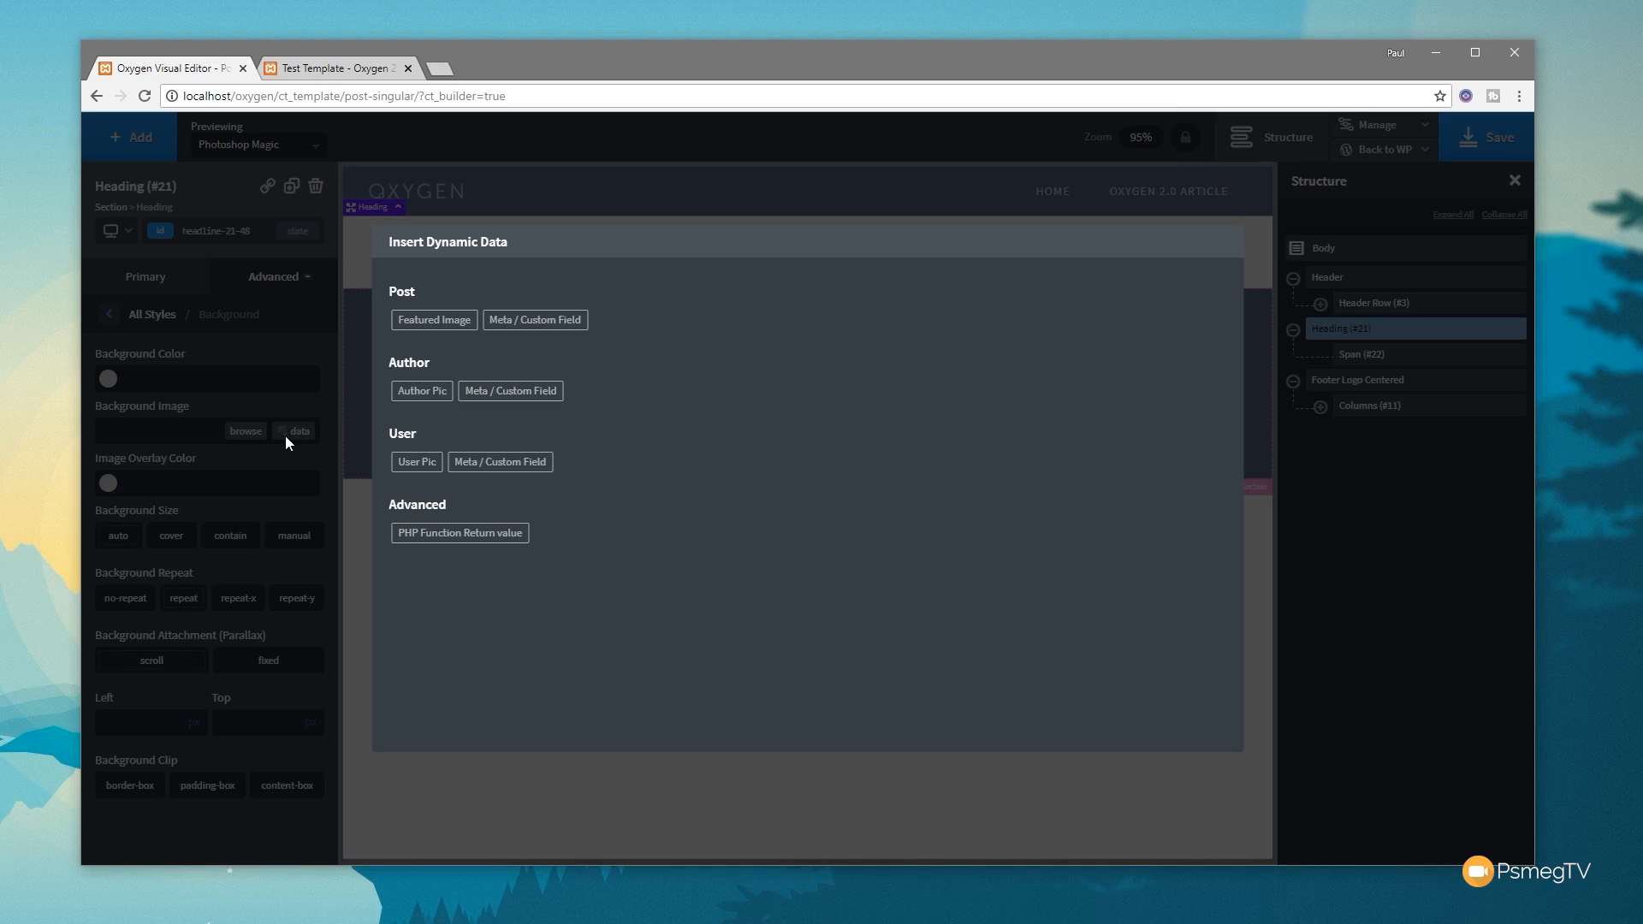
click(444, 330)
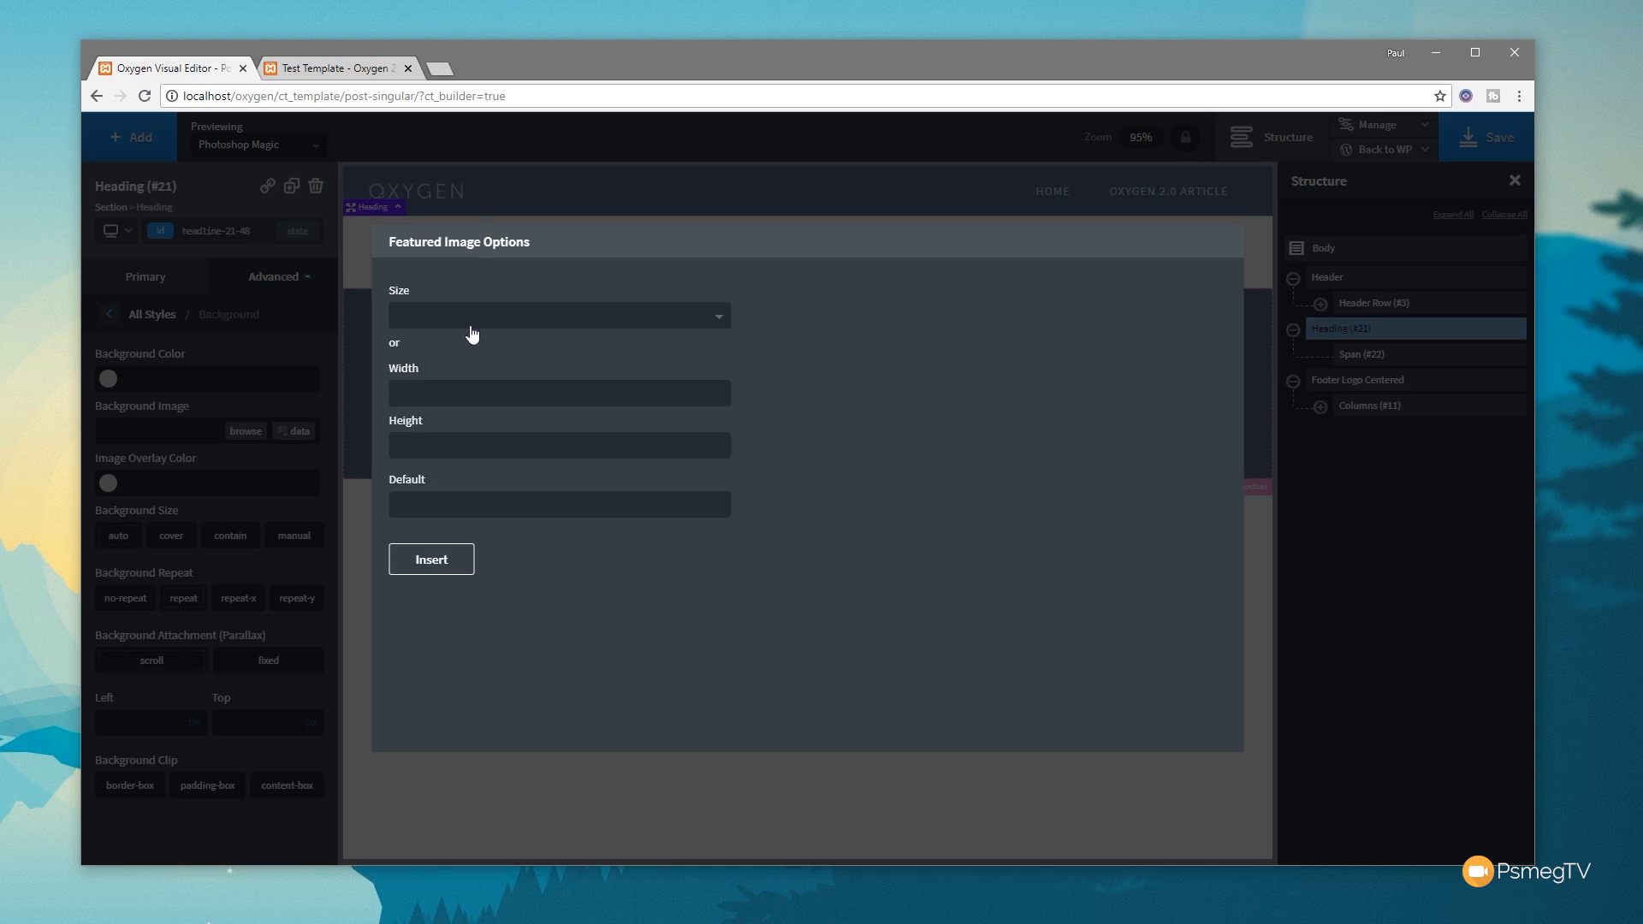
click(479, 325)
click(423, 417)
click(434, 565)
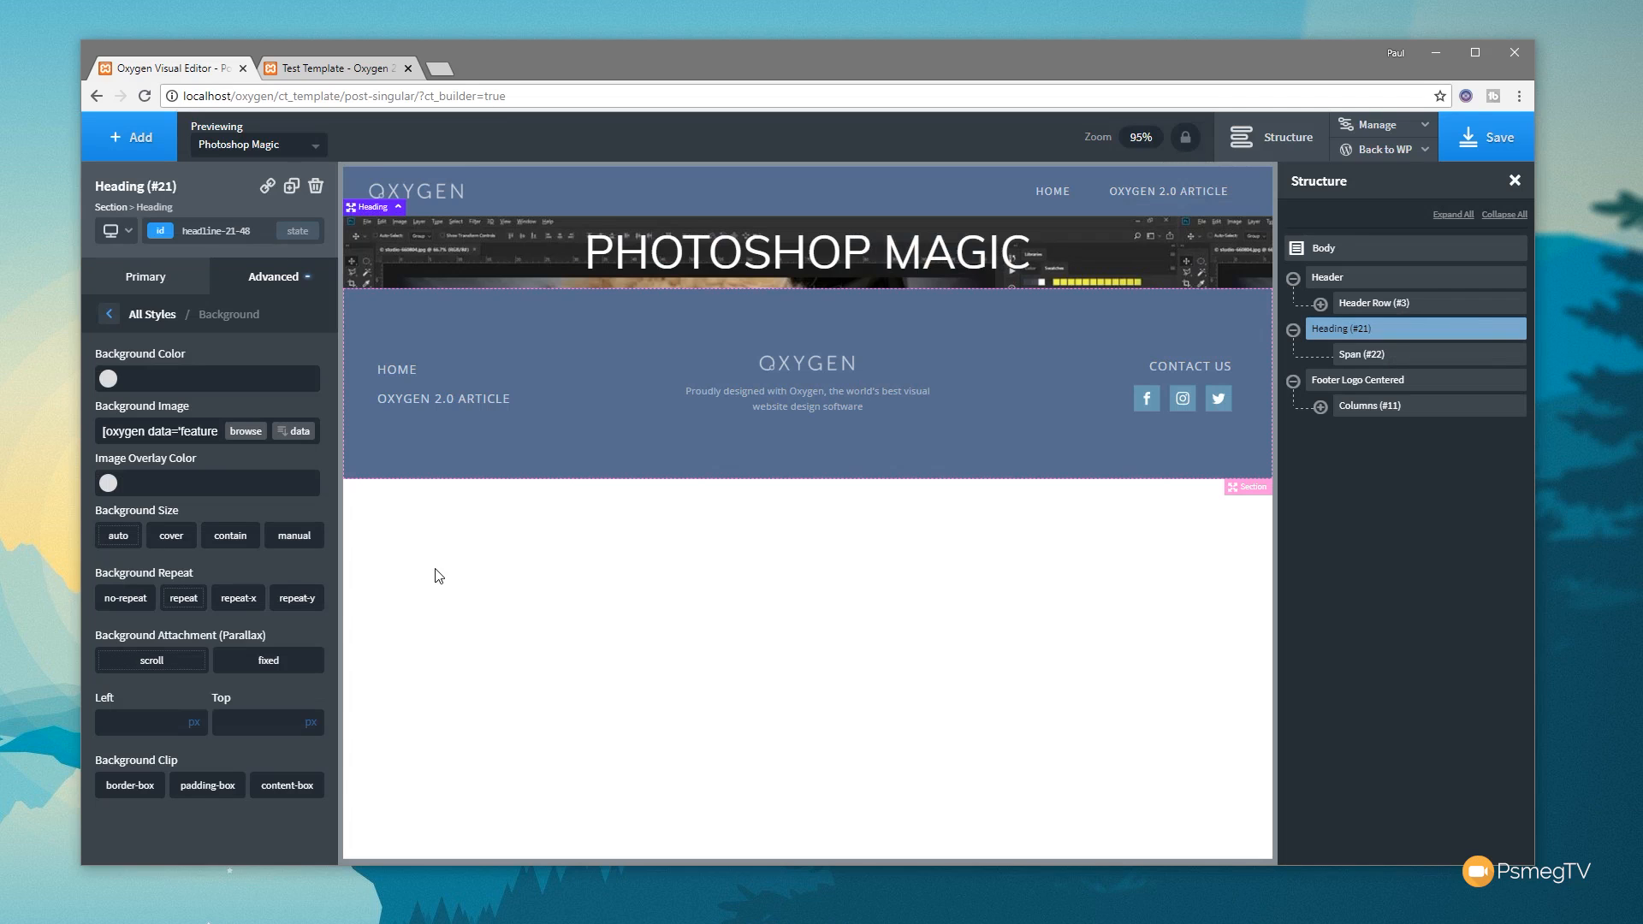
- Preview the template with Oxygen 2.0 Article and set the heading's background size to cover with no-repeat
click(315, 146)
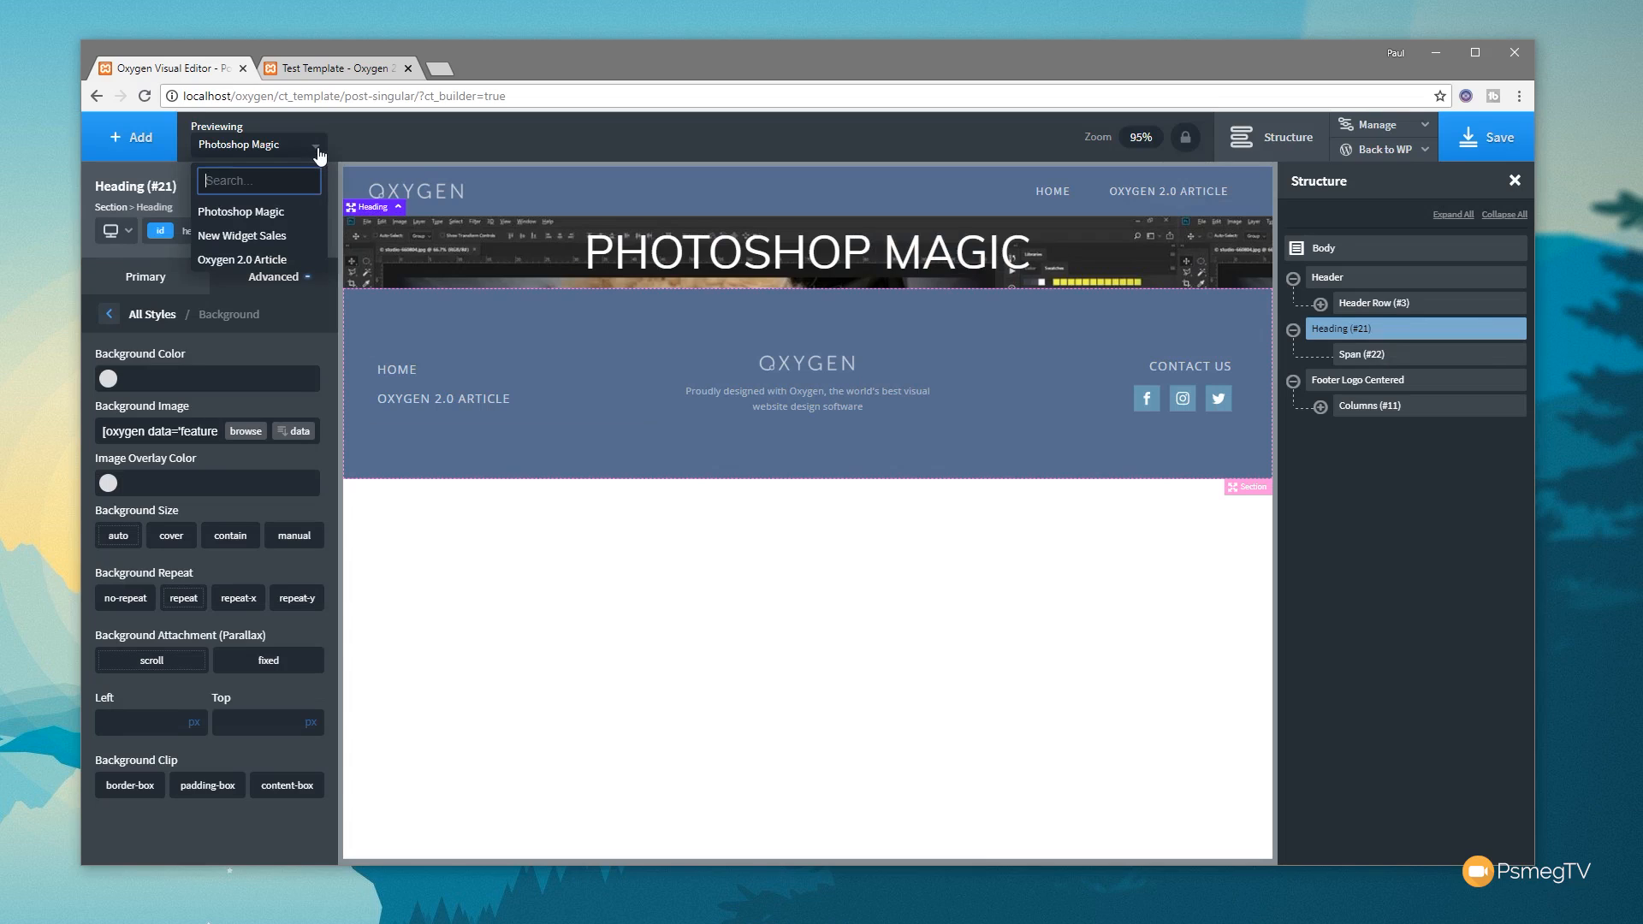
click(276, 259)
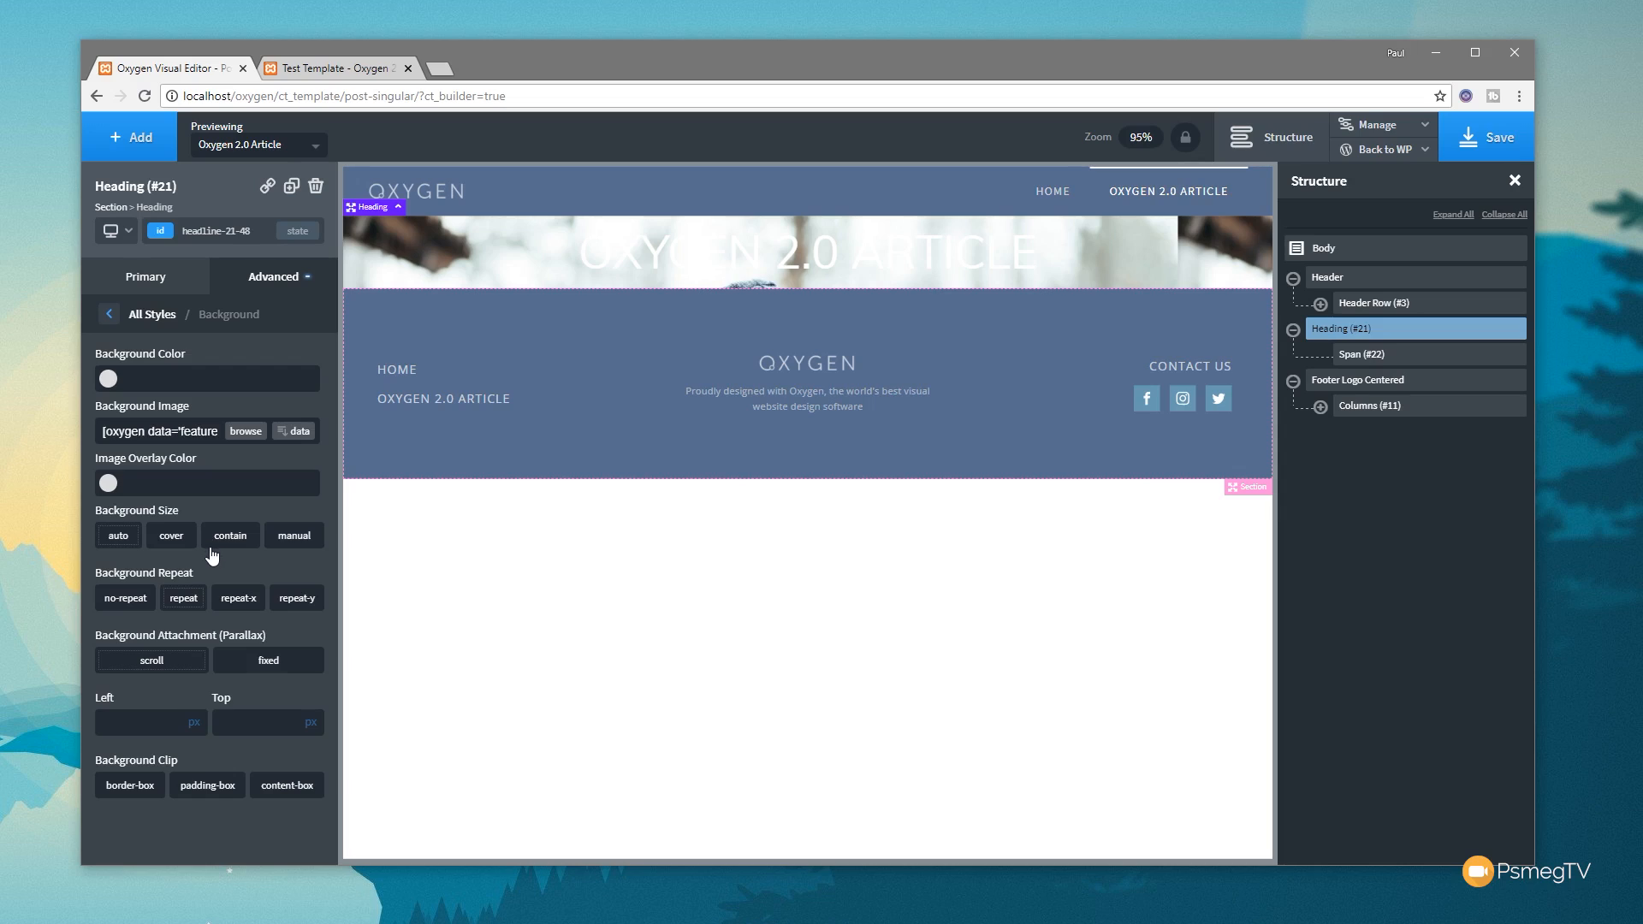
click(186, 543)
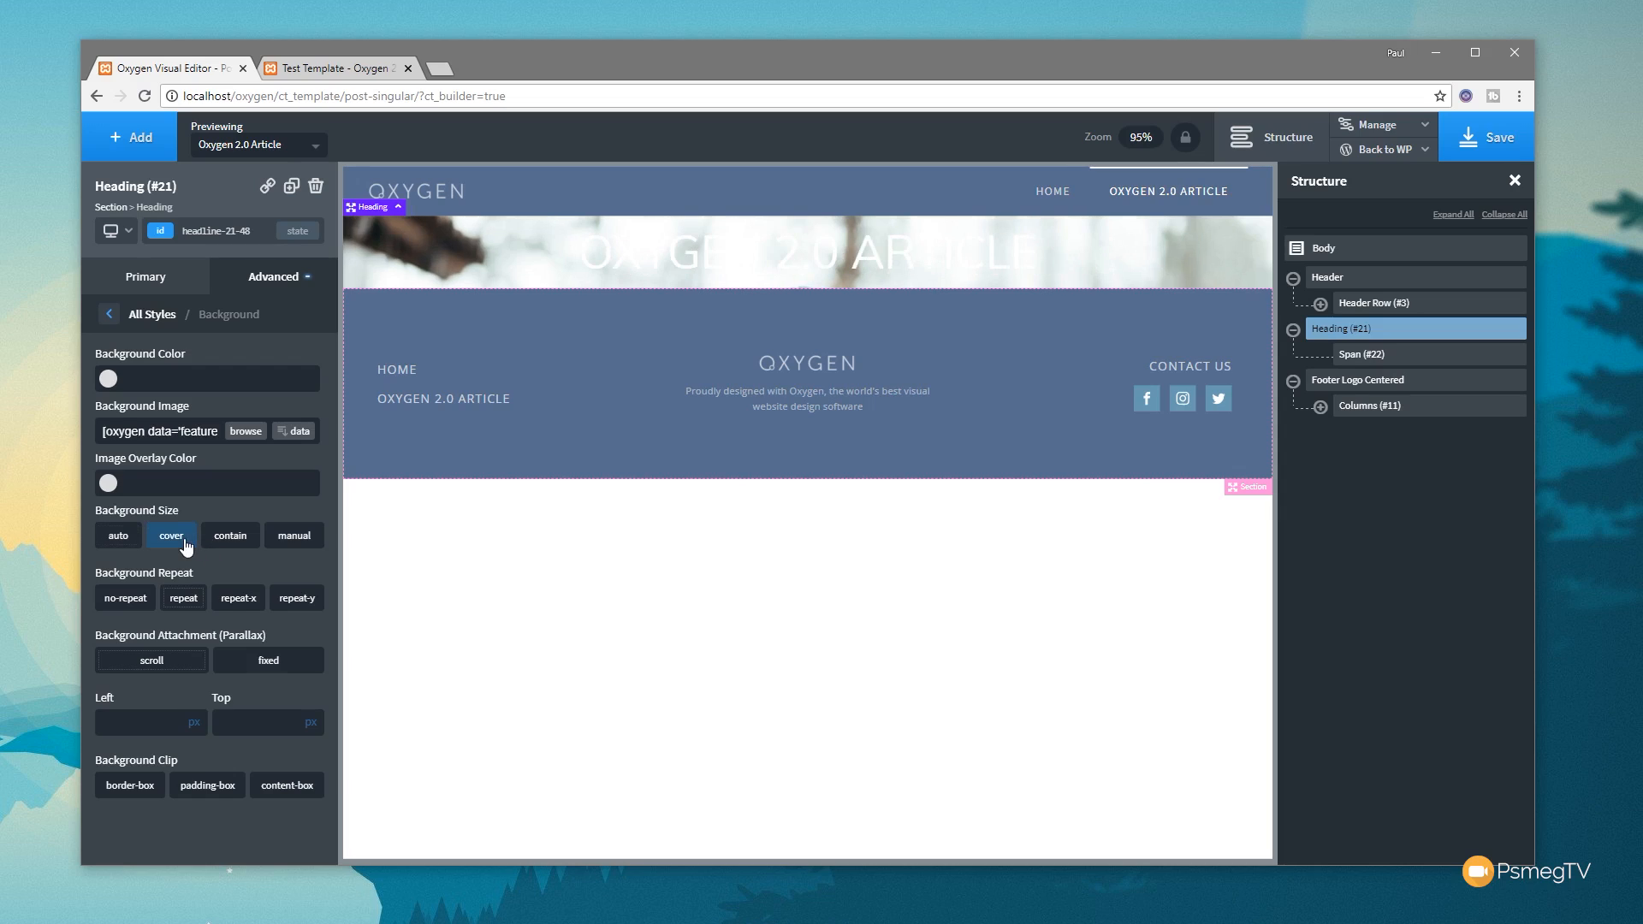
click(137, 600)
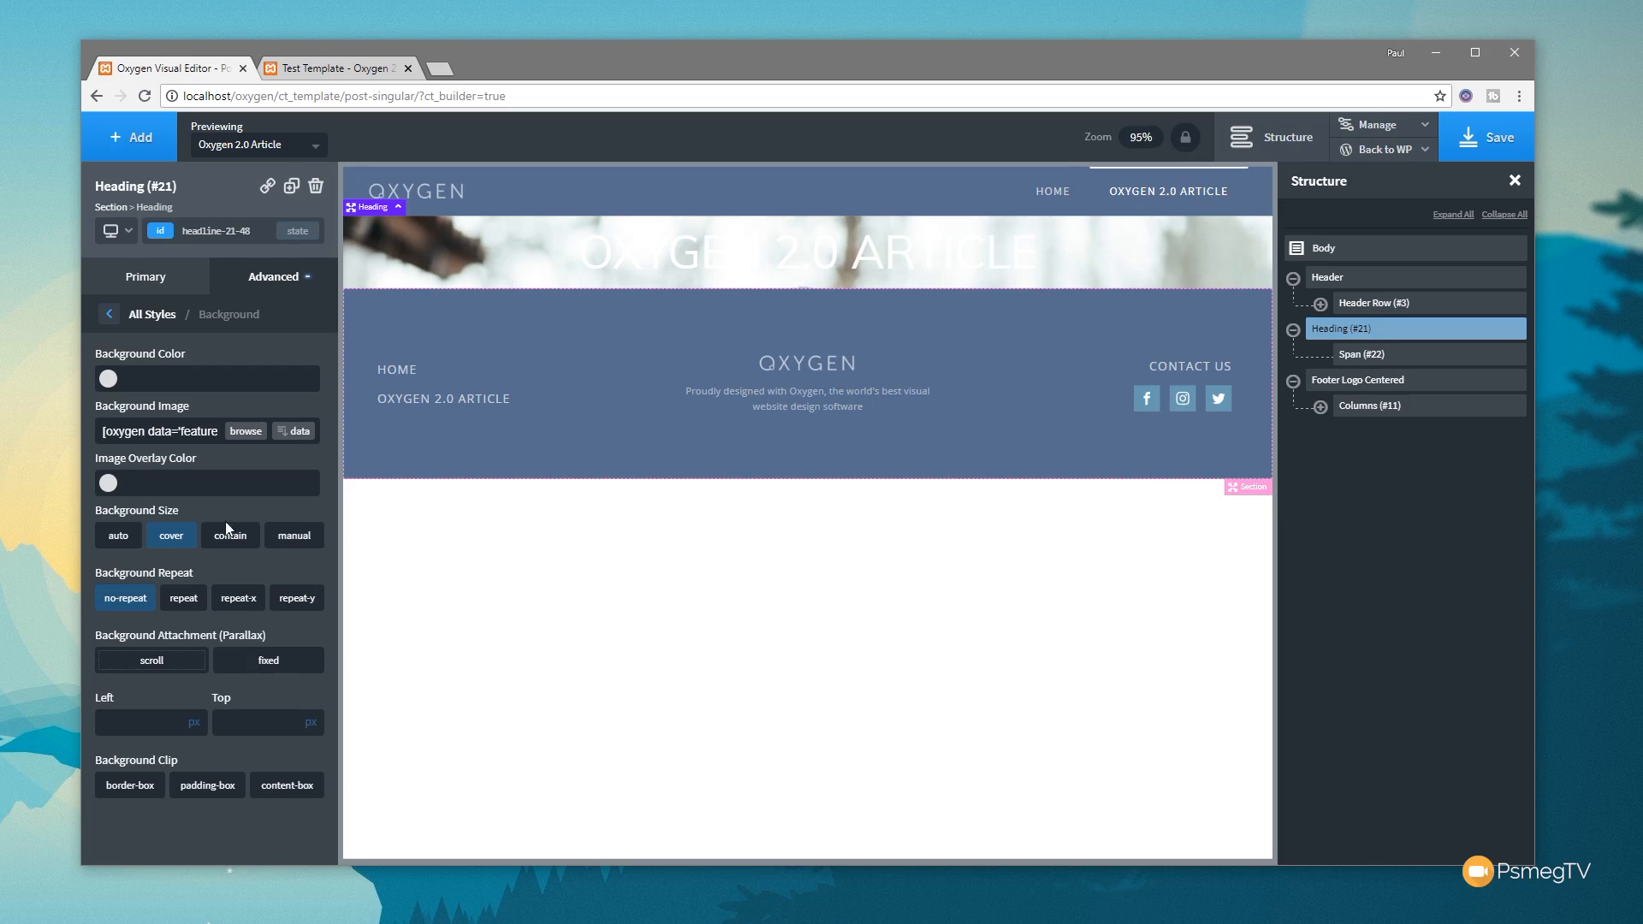
- Apply a black image overlay at 0.69 opacity, rgba(0,0,0,0.69), to the heading's background
click(108, 485)
click(112, 638)
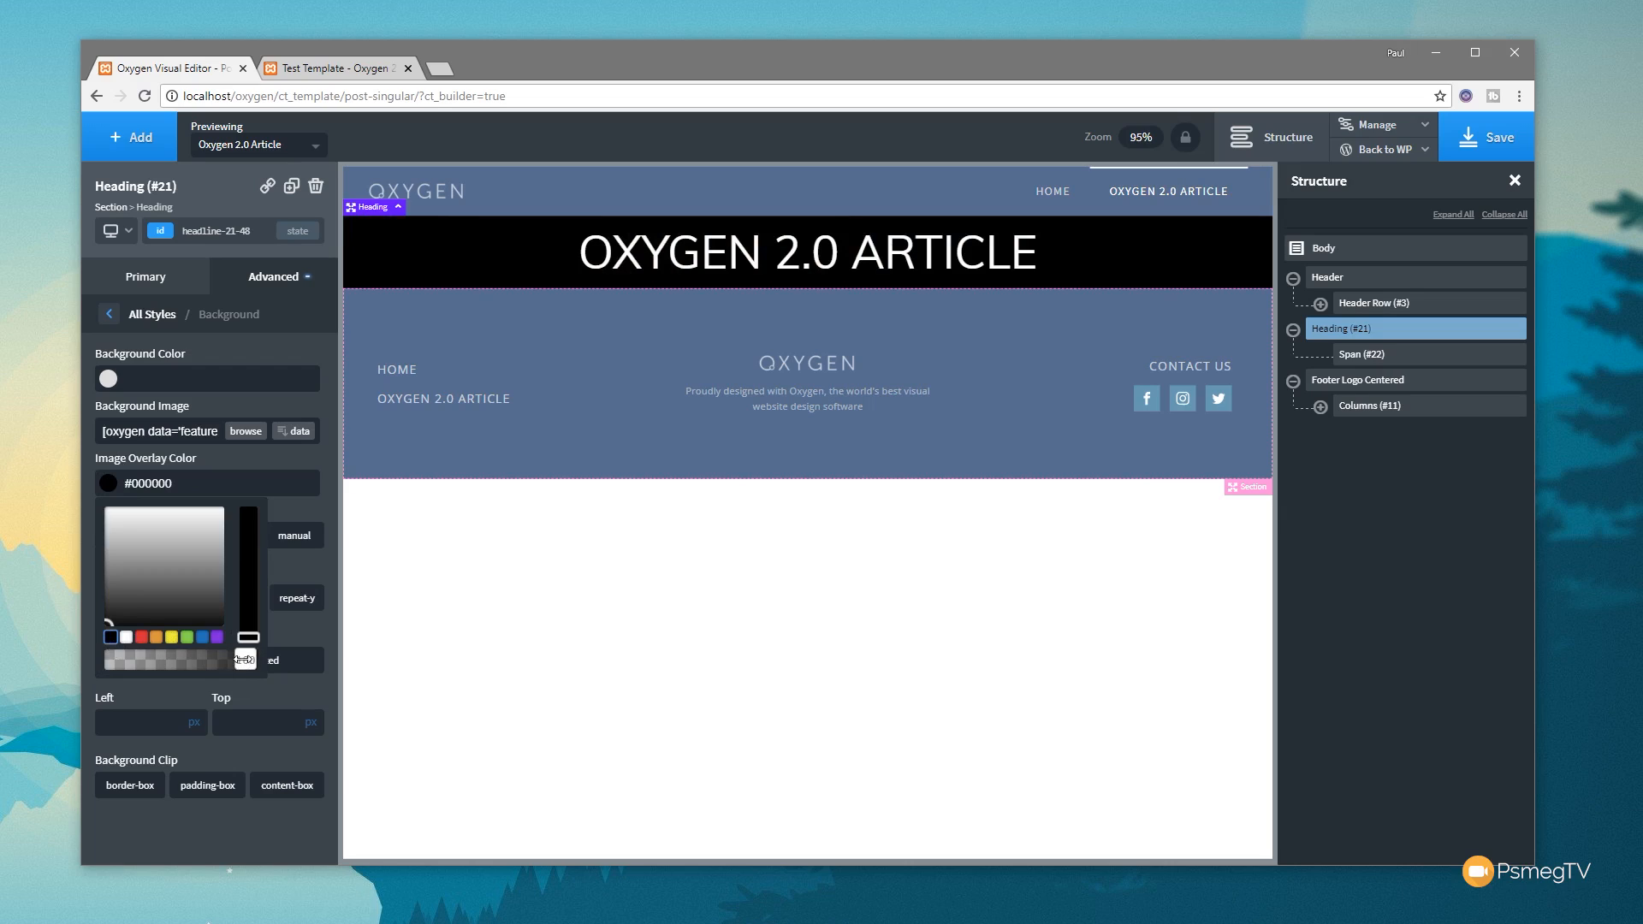
drag(245, 660, 204, 659)
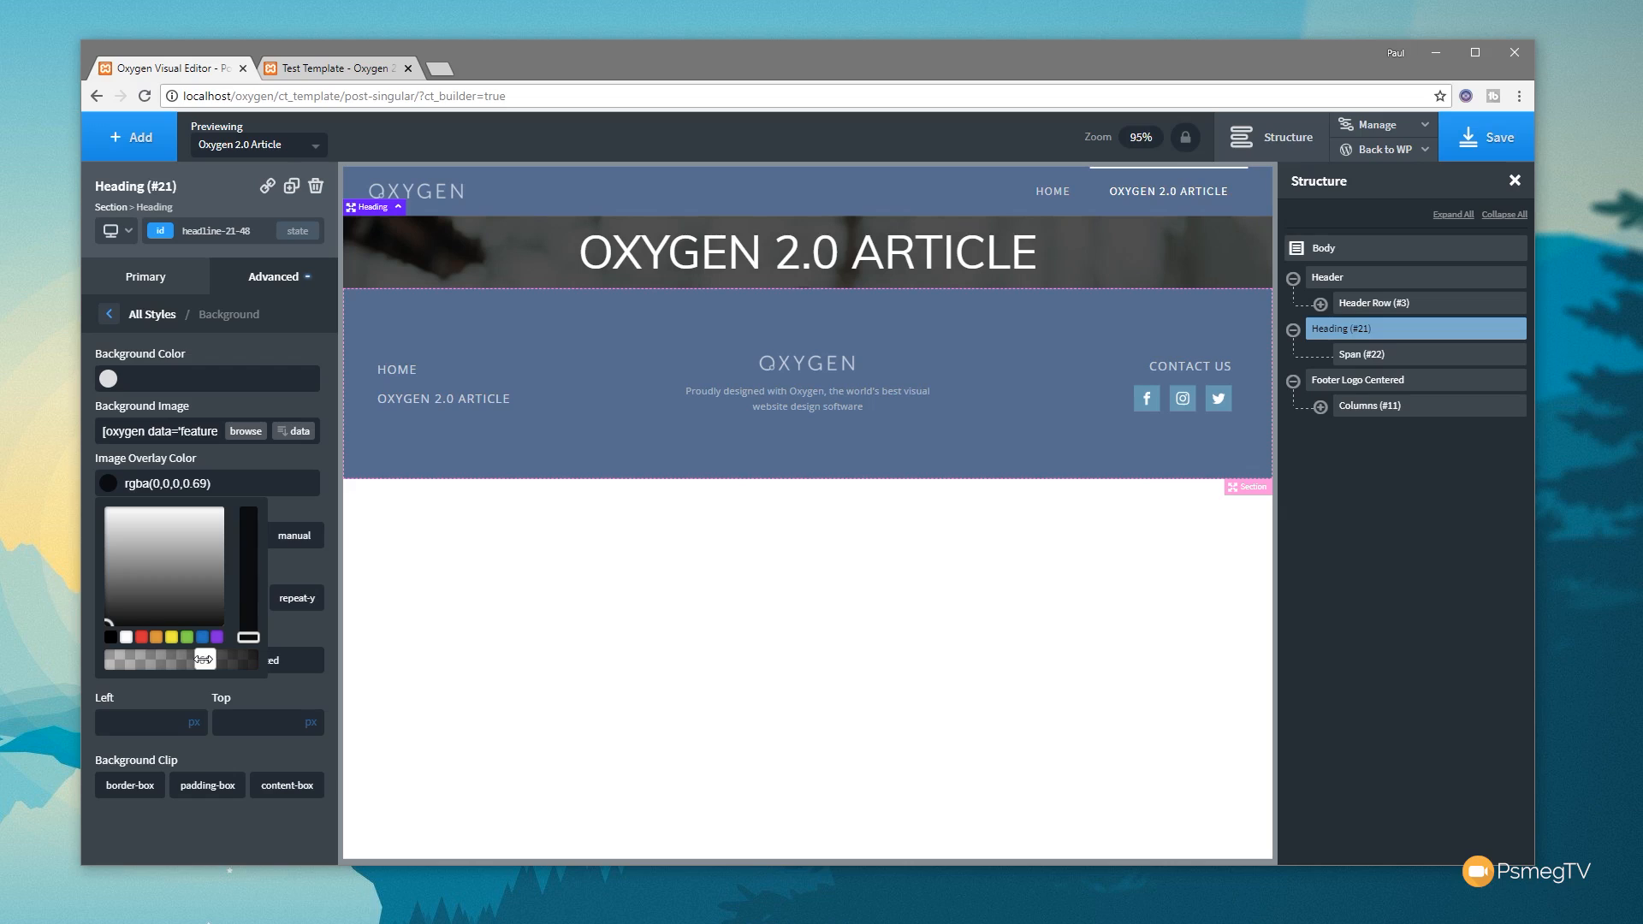
- Set the font weight of the post title heading to 200
click(110, 314)
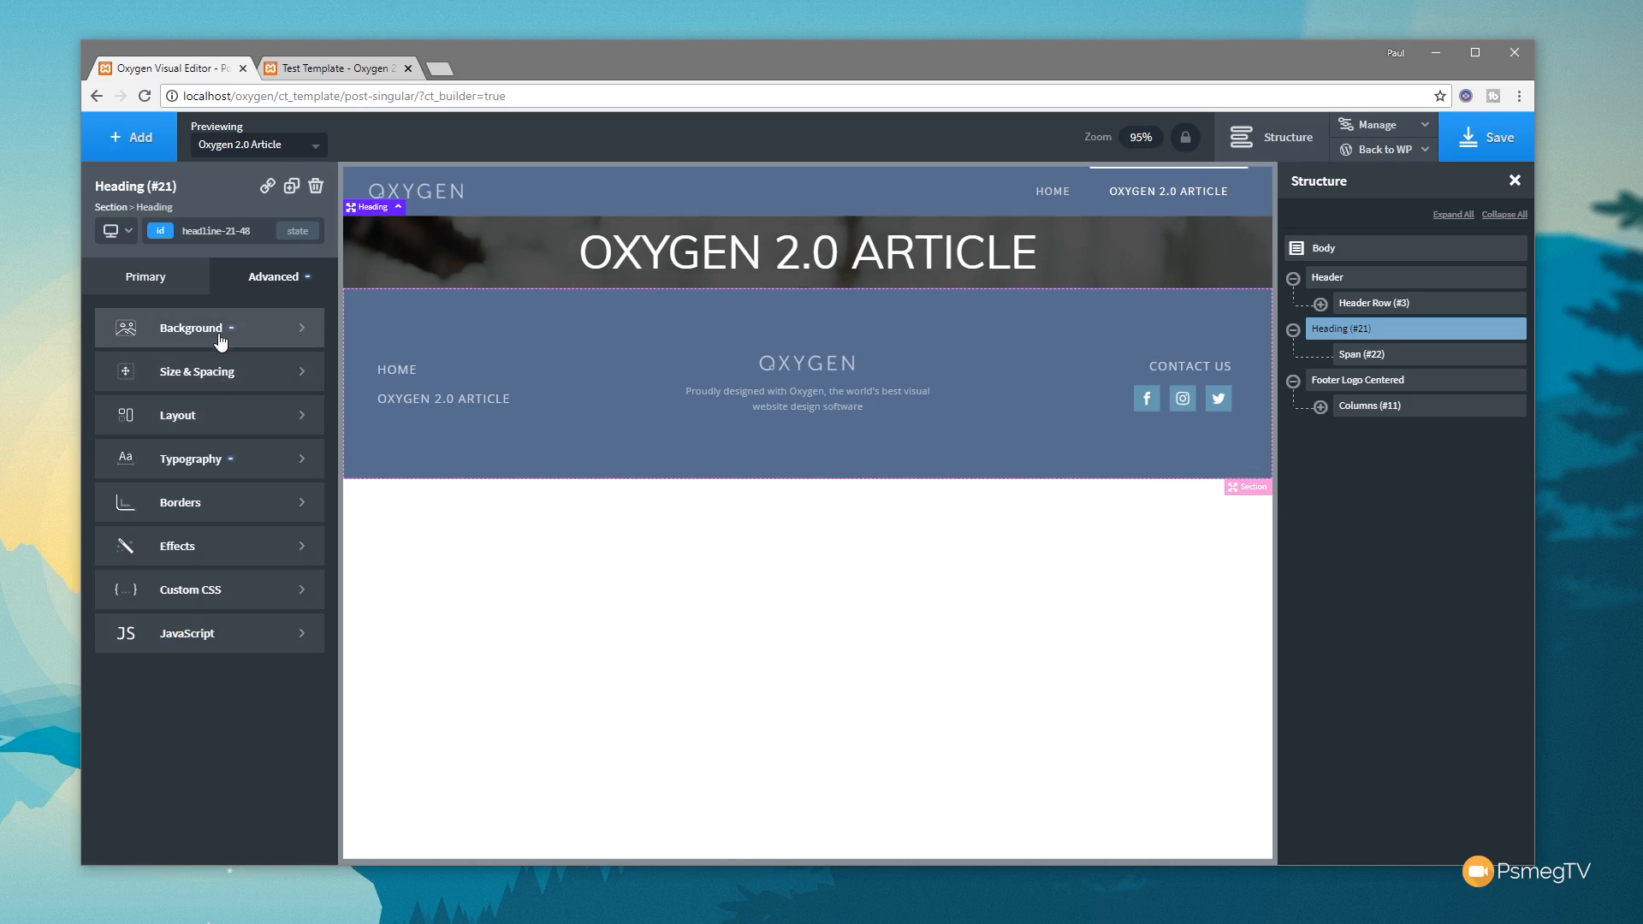
click(213, 458)
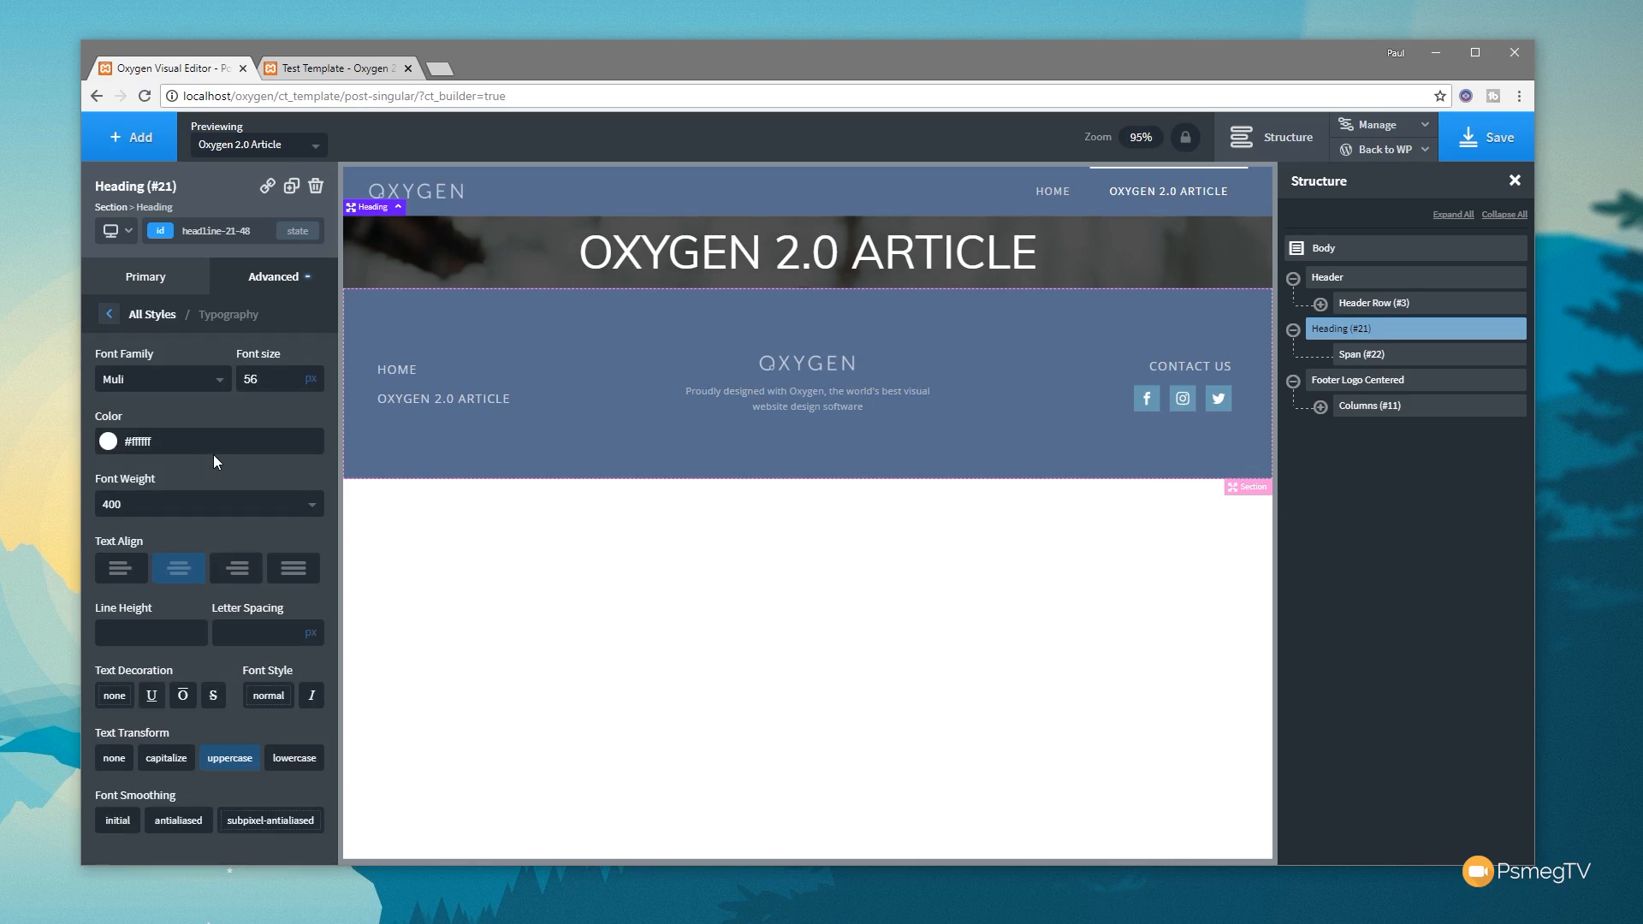
click(164, 512)
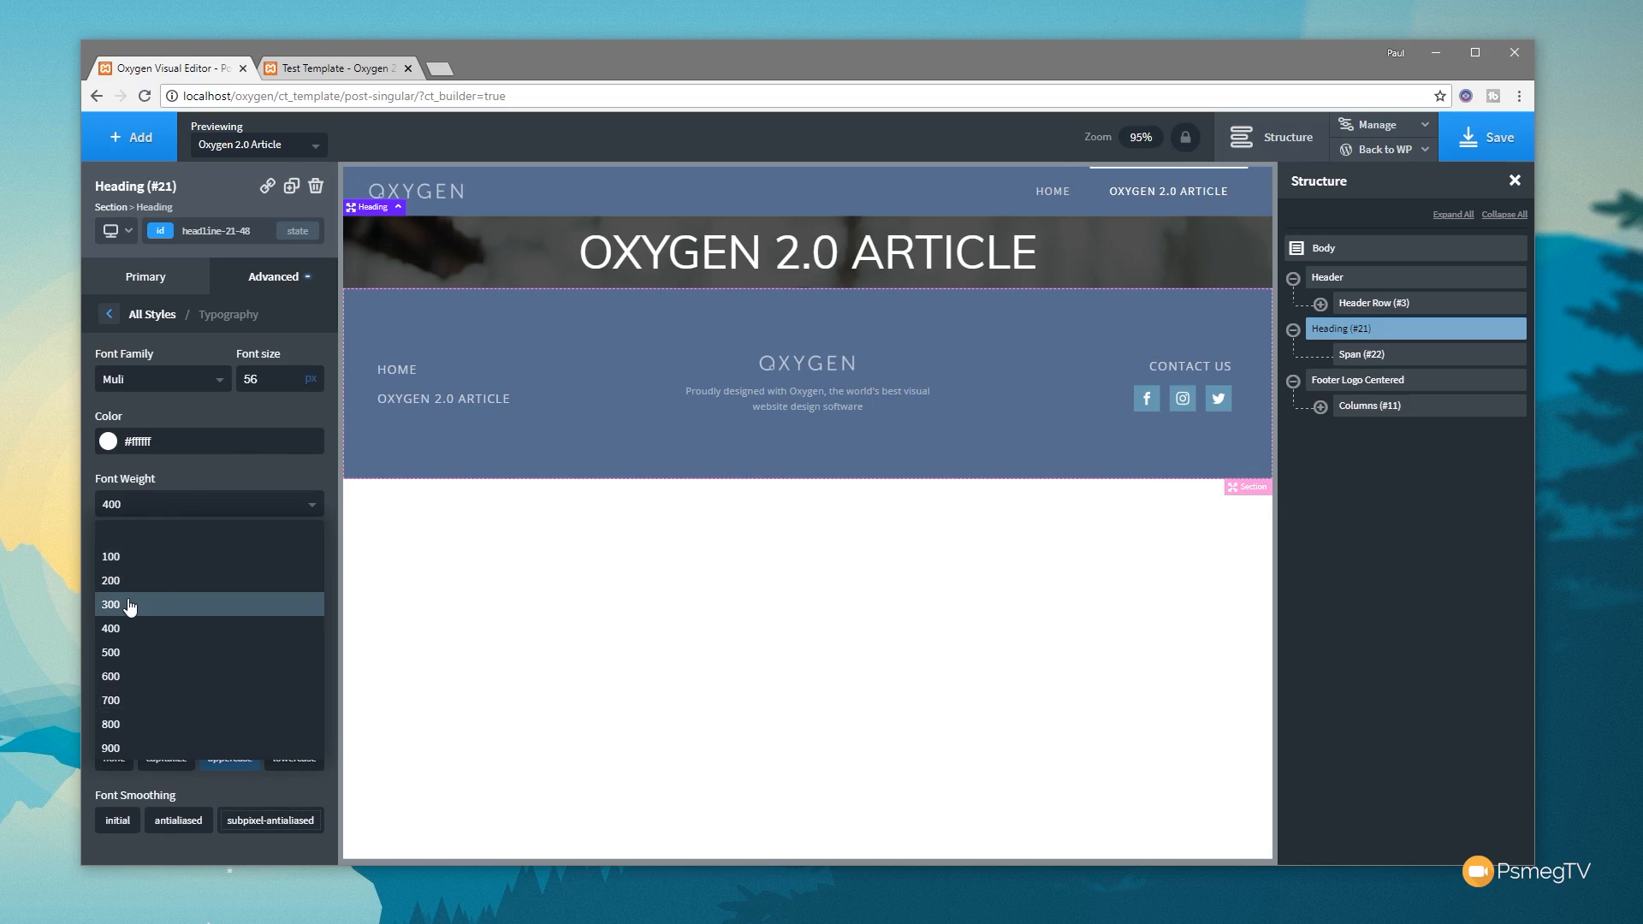
click(130, 605)
click(141, 504)
click(135, 582)
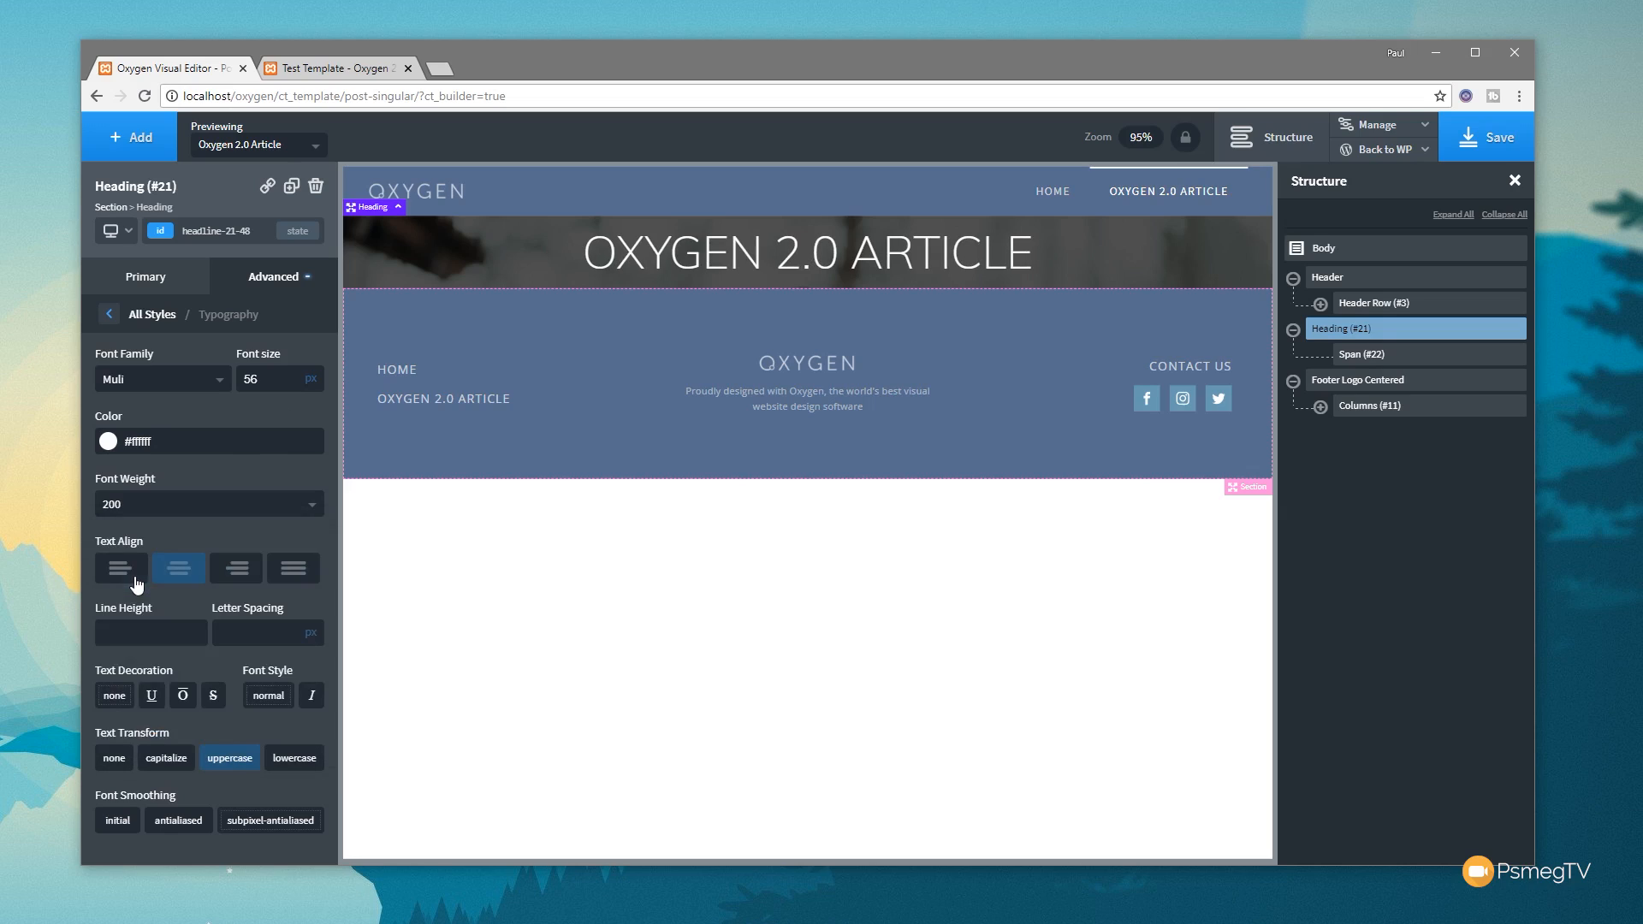
- Give the post title heading 200 px of padding above and below the text
click(113, 316)
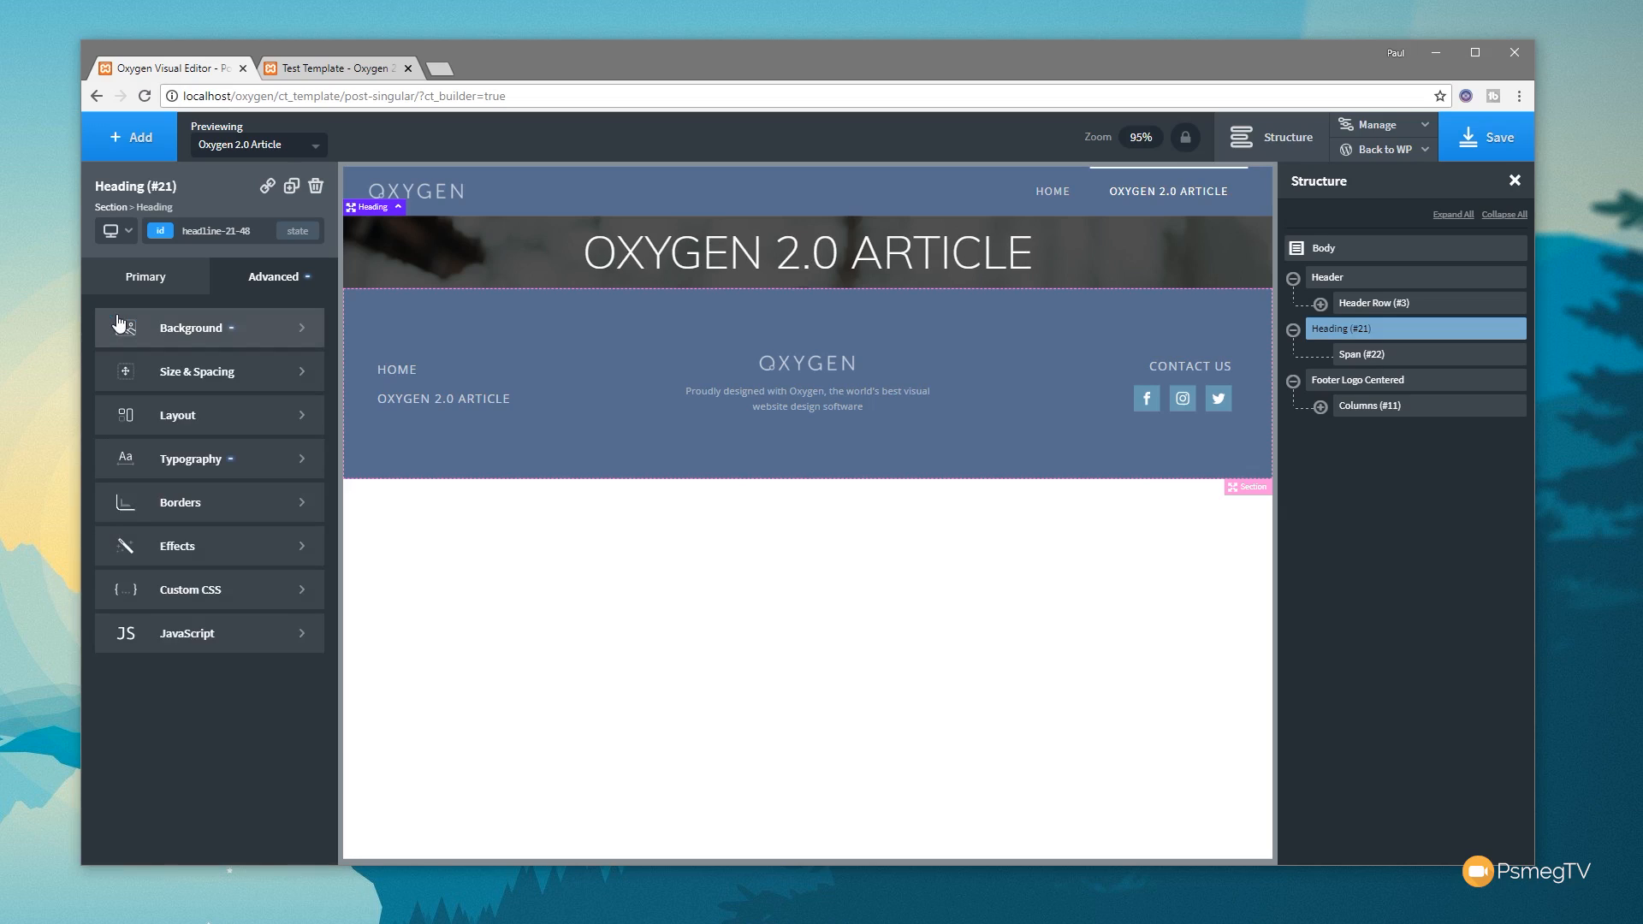
click(233, 378)
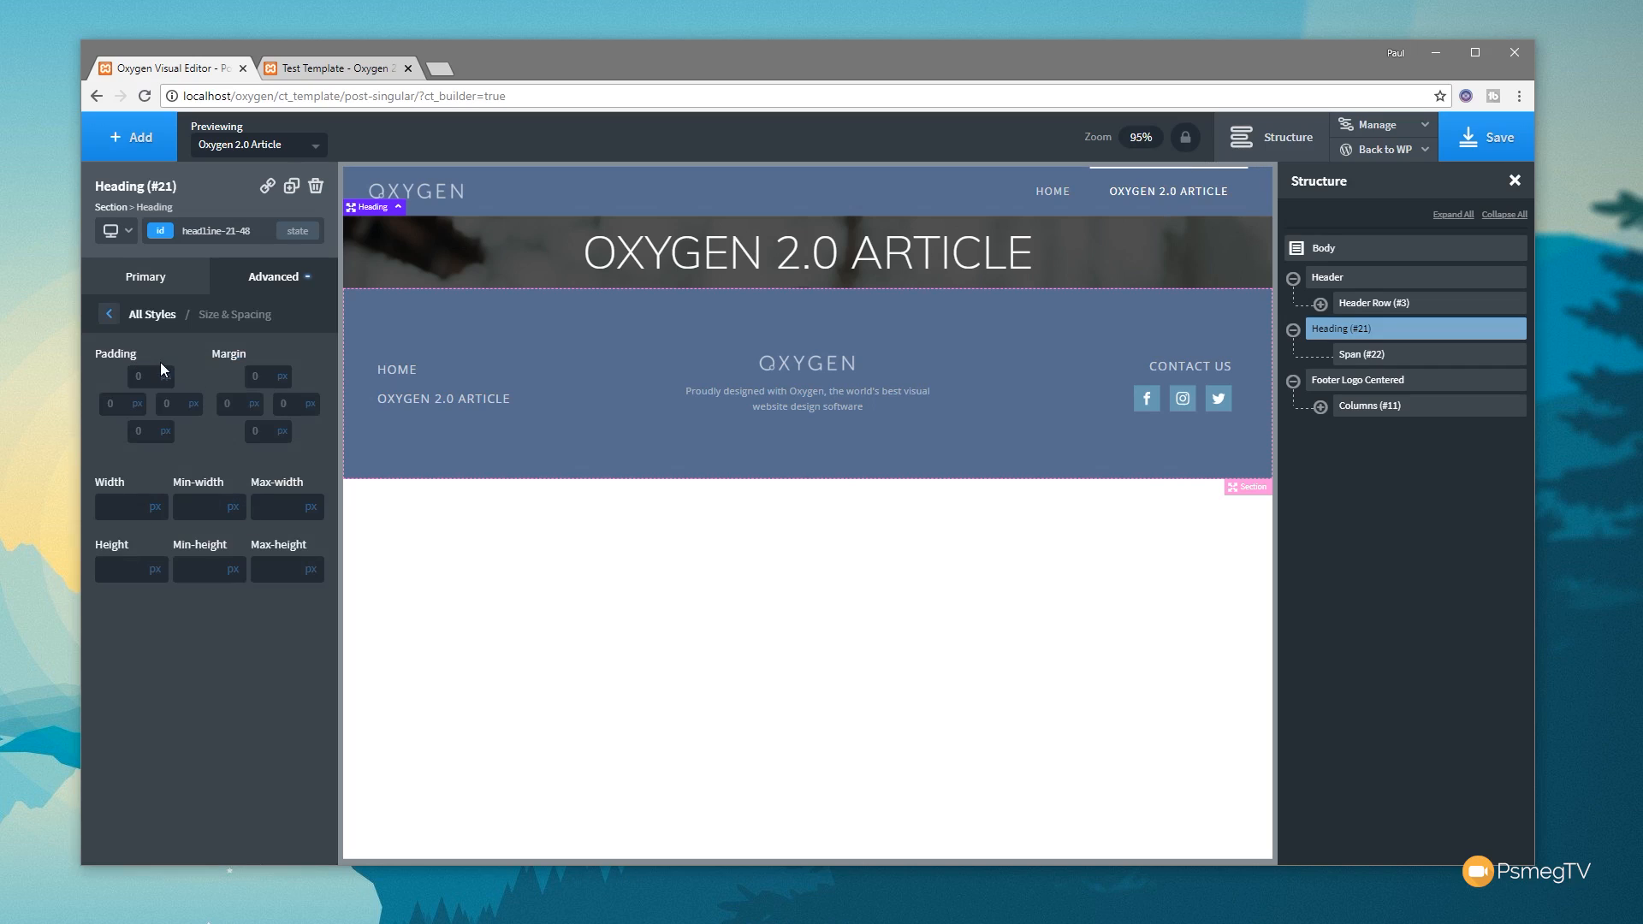
click(140, 377)
text(200)
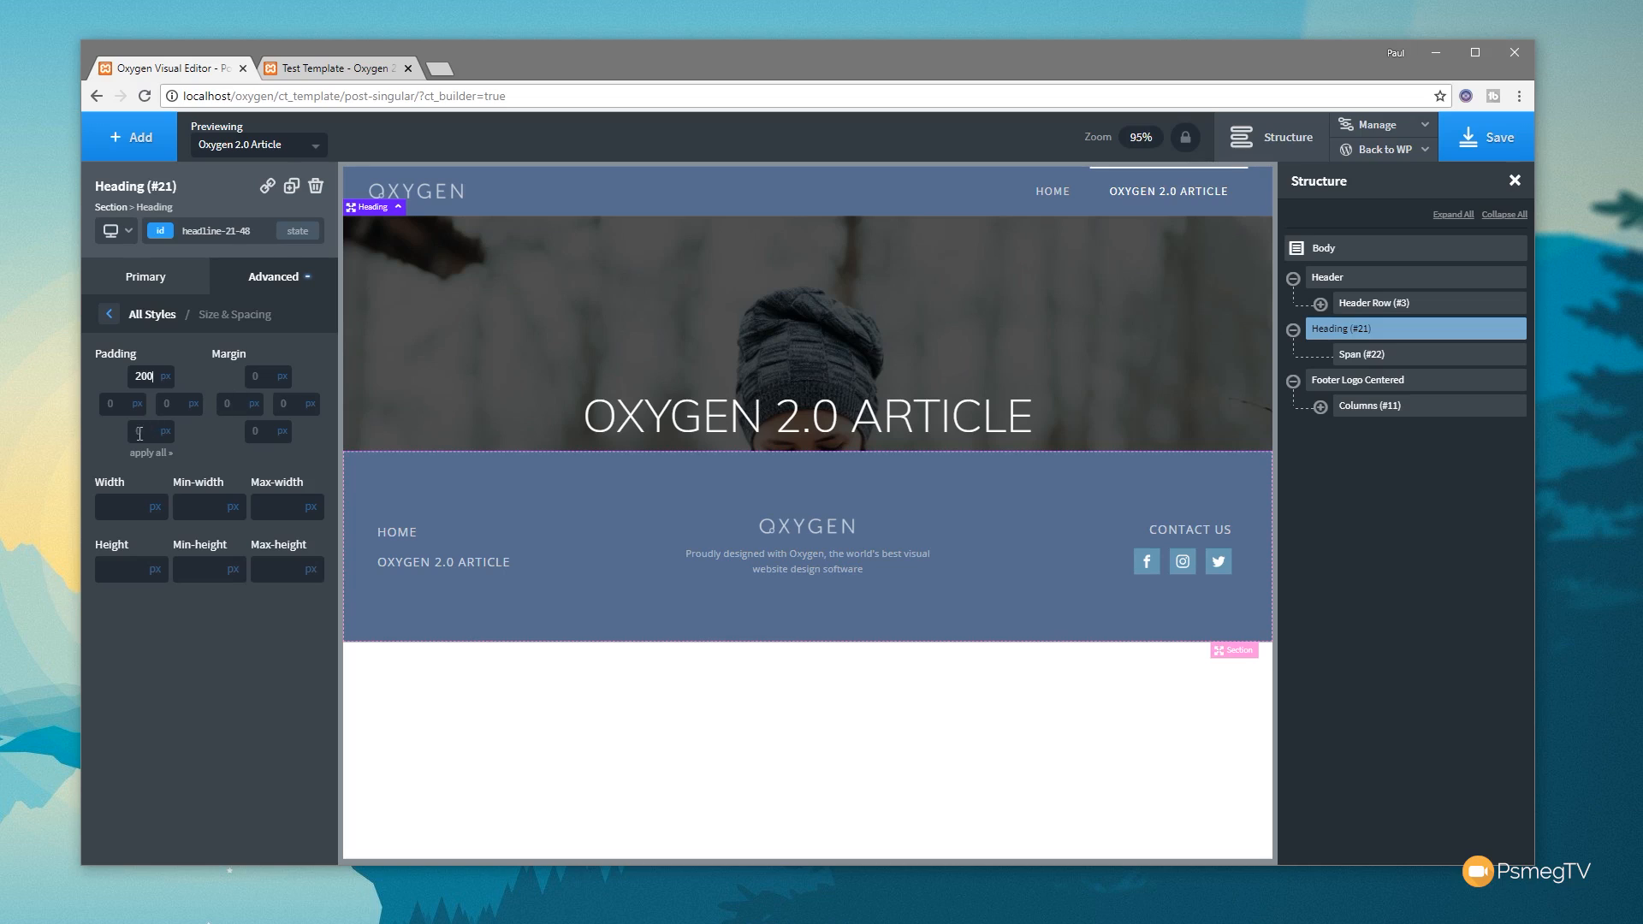
text(20)
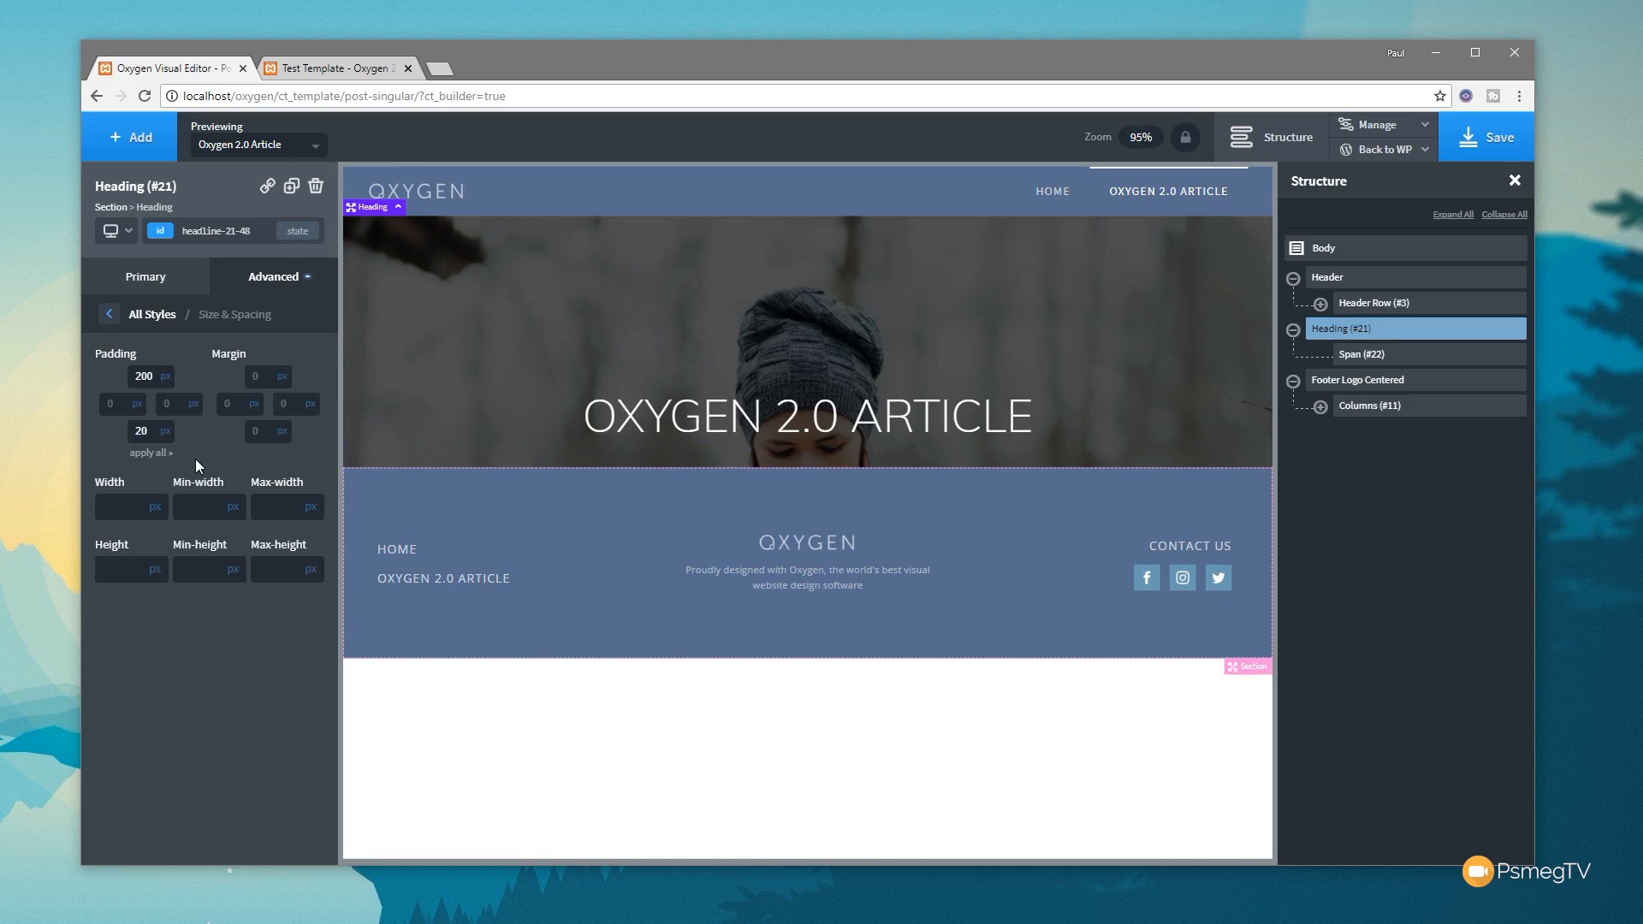
text(0)
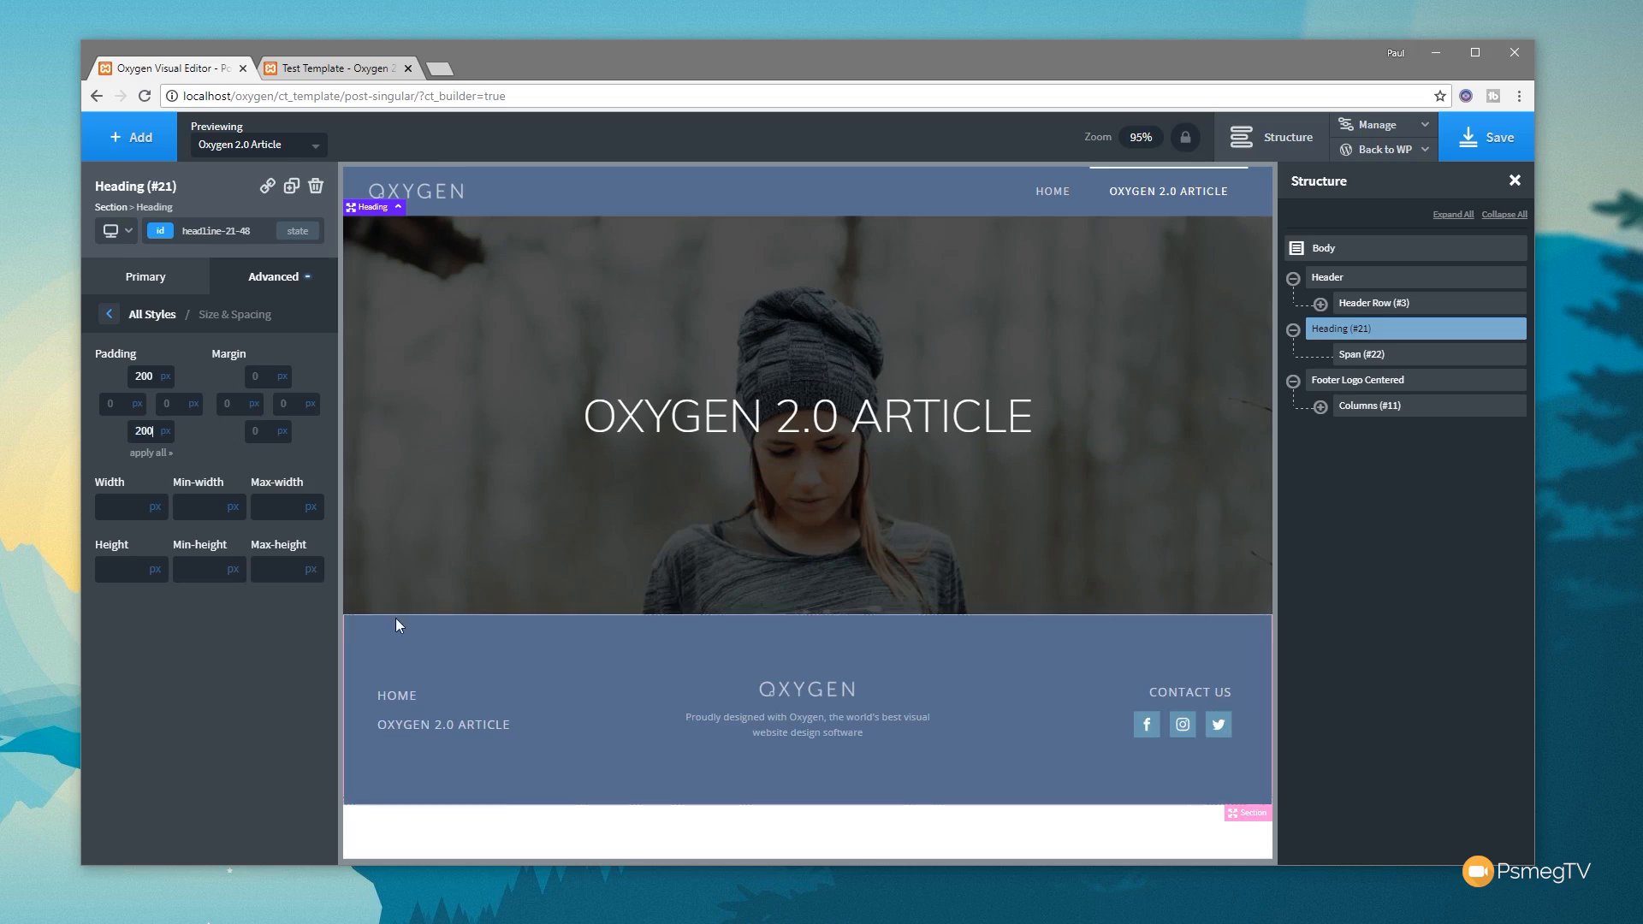
- Set the heading's background attachment to fixed for a parallax effect on the featured image
click(109, 314)
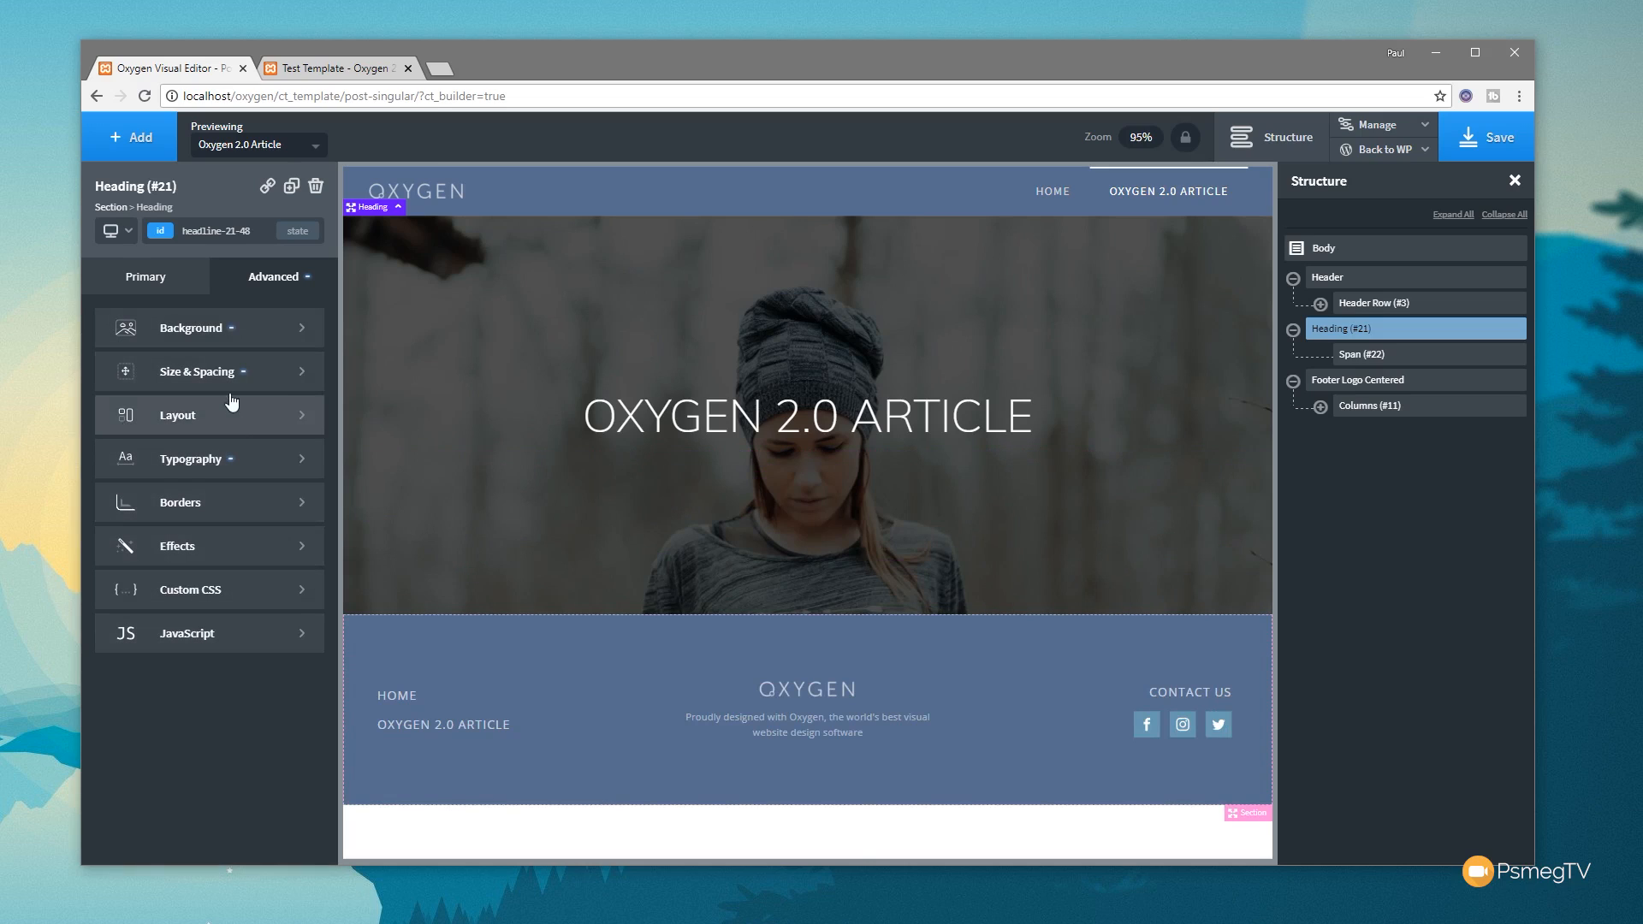
click(222, 334)
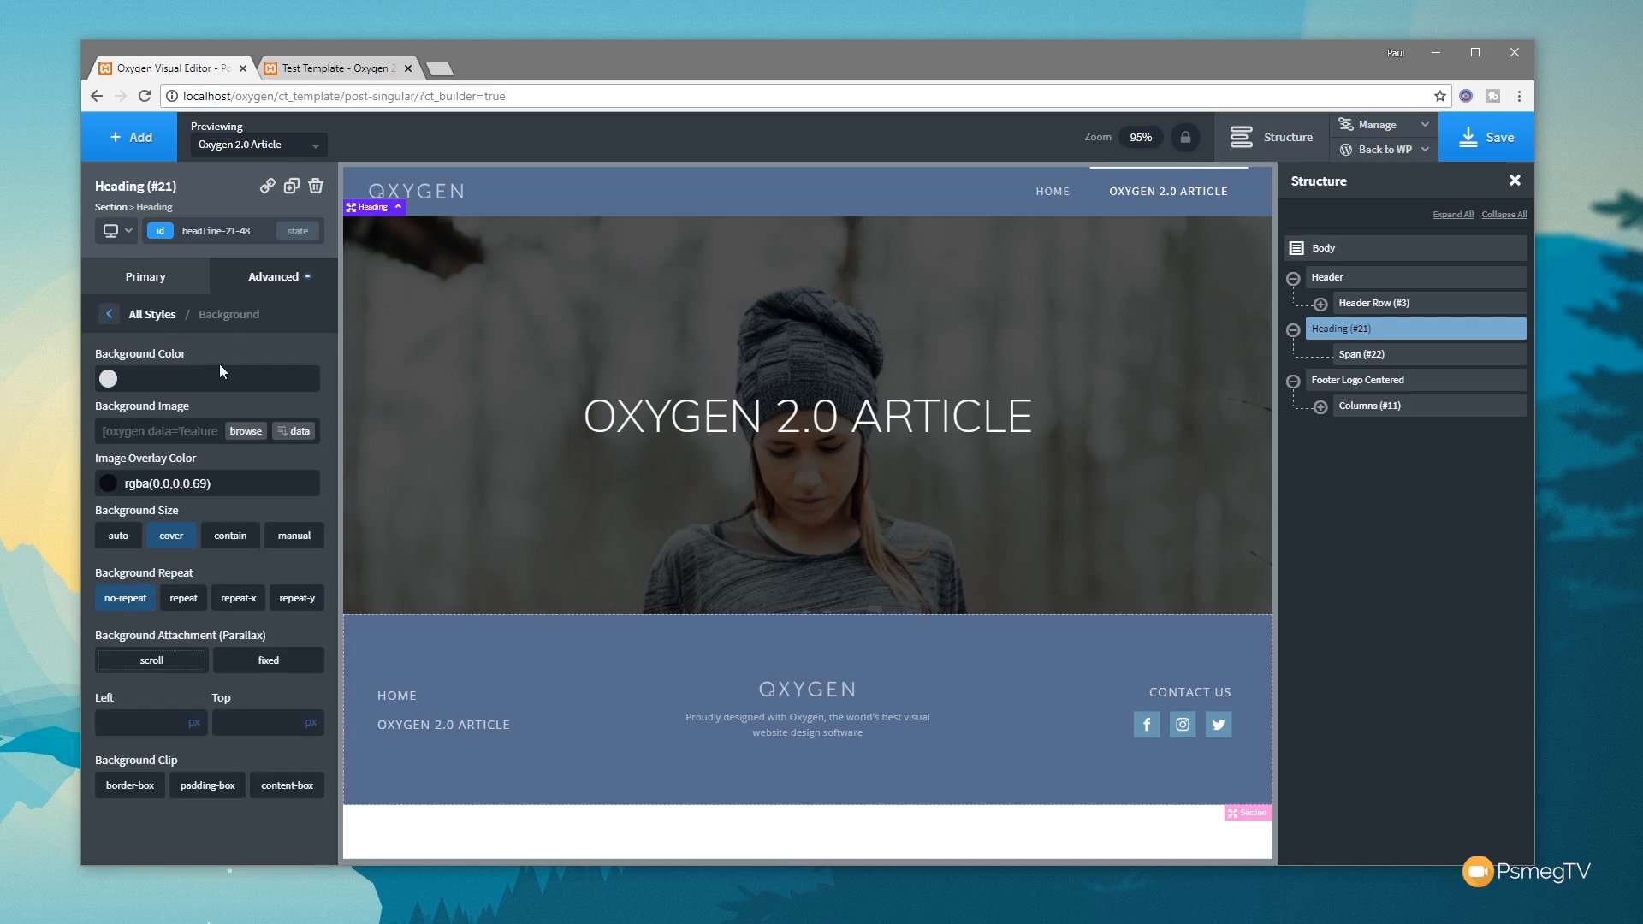
click(261, 662)
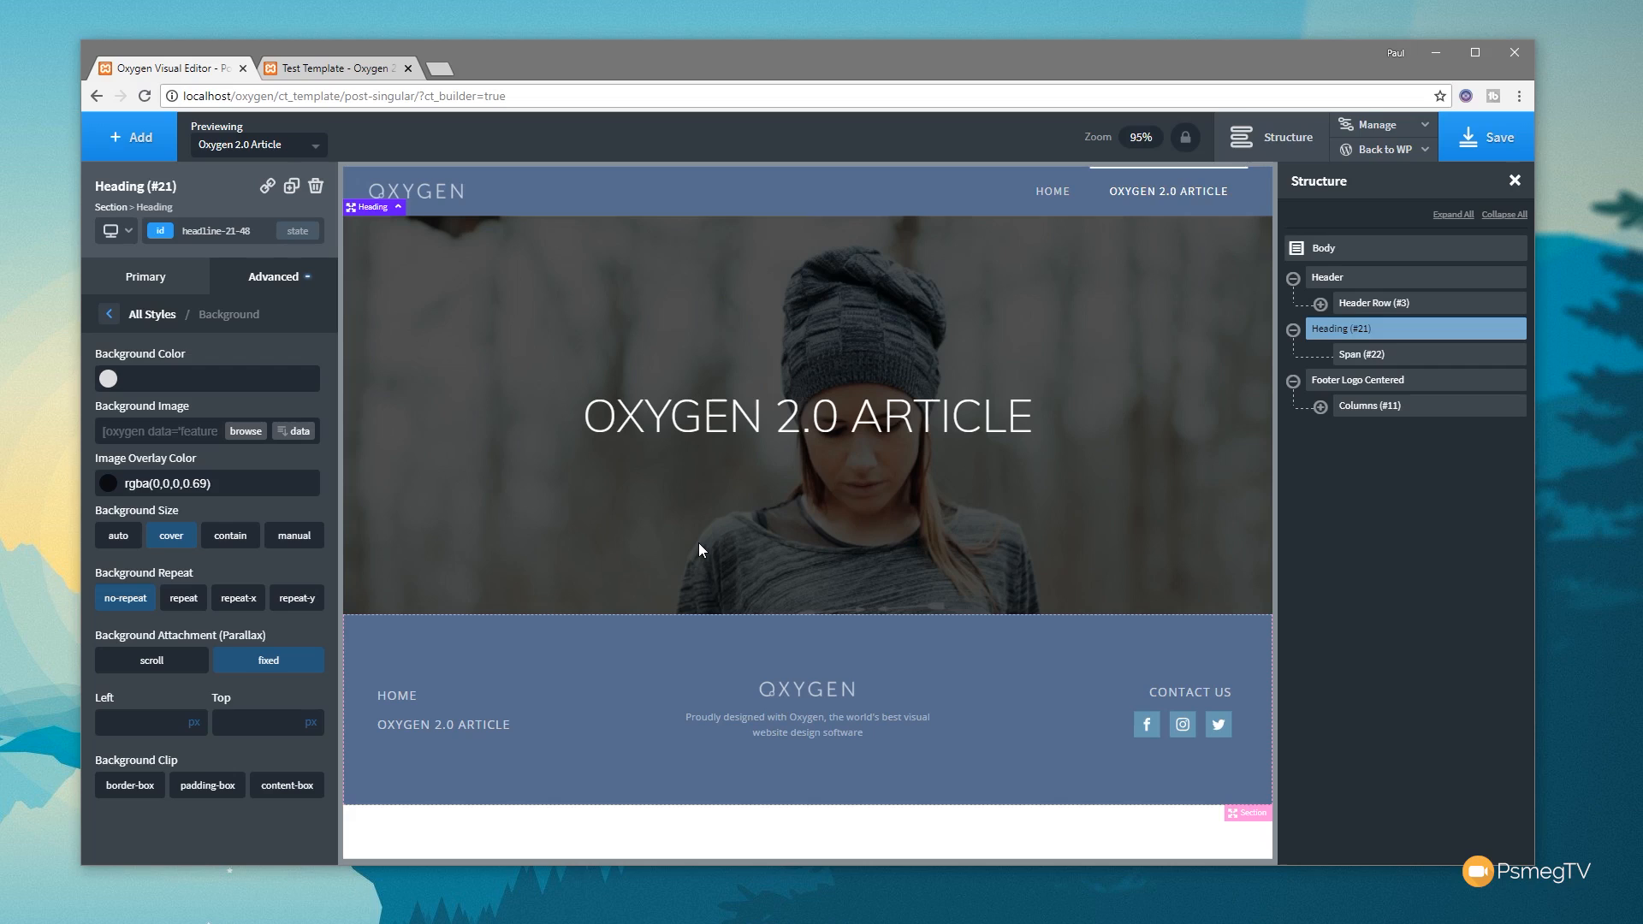
- Add the dynamic post Content element between the title heading and the footer
click(141, 147)
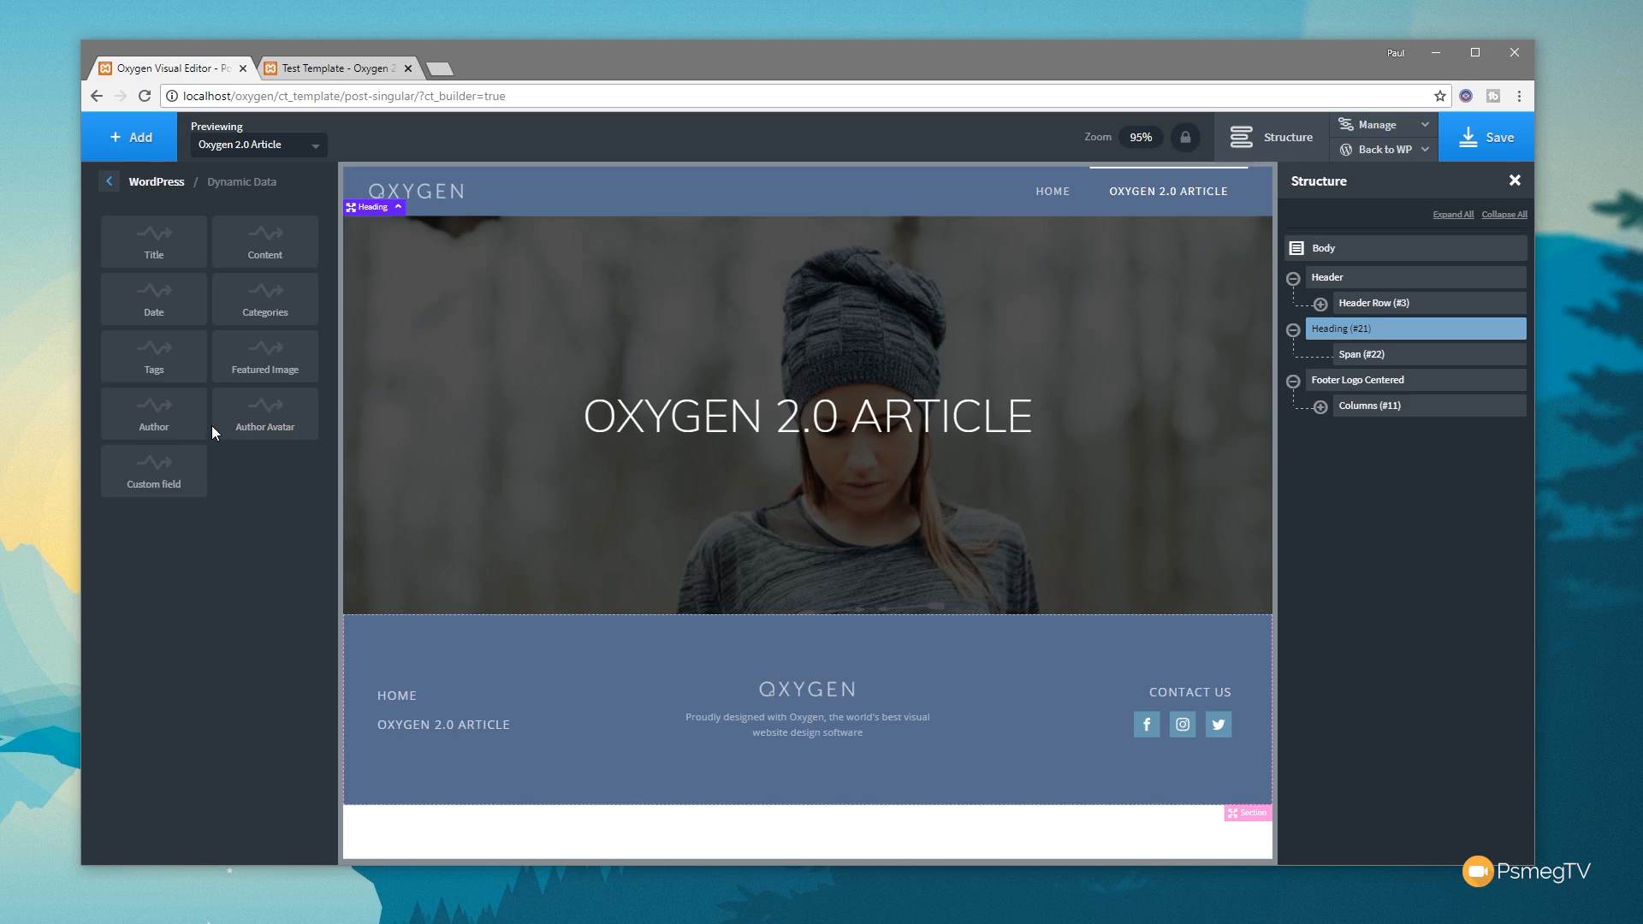
click(266, 255)
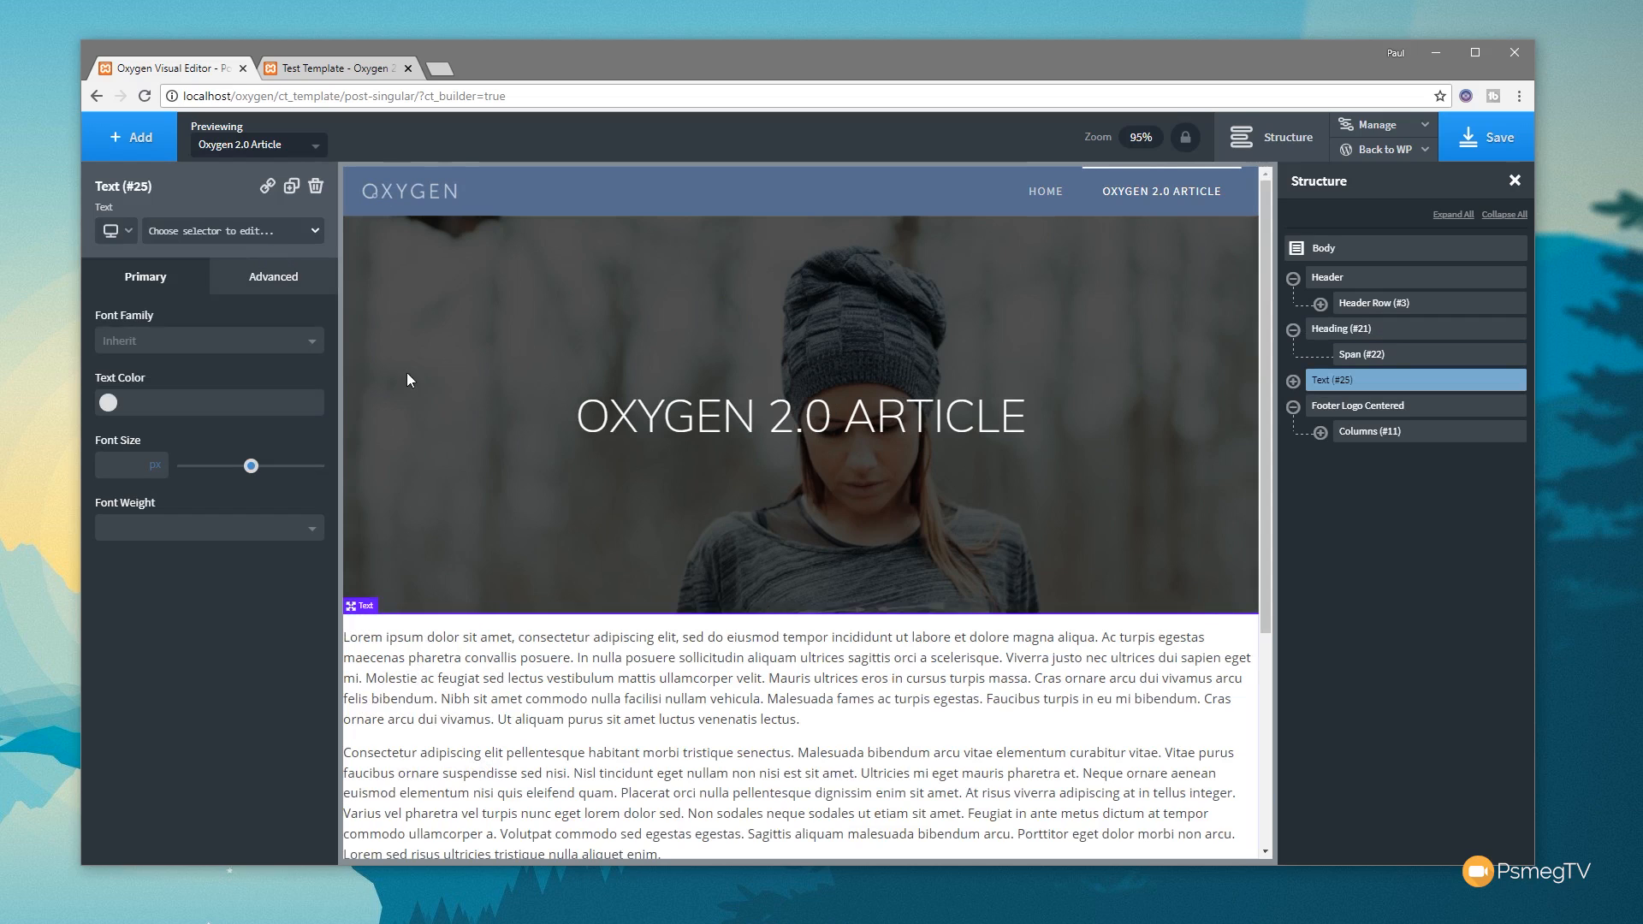
scroll(901, 676, down, 2)
scroll(898, 672, down, 2)
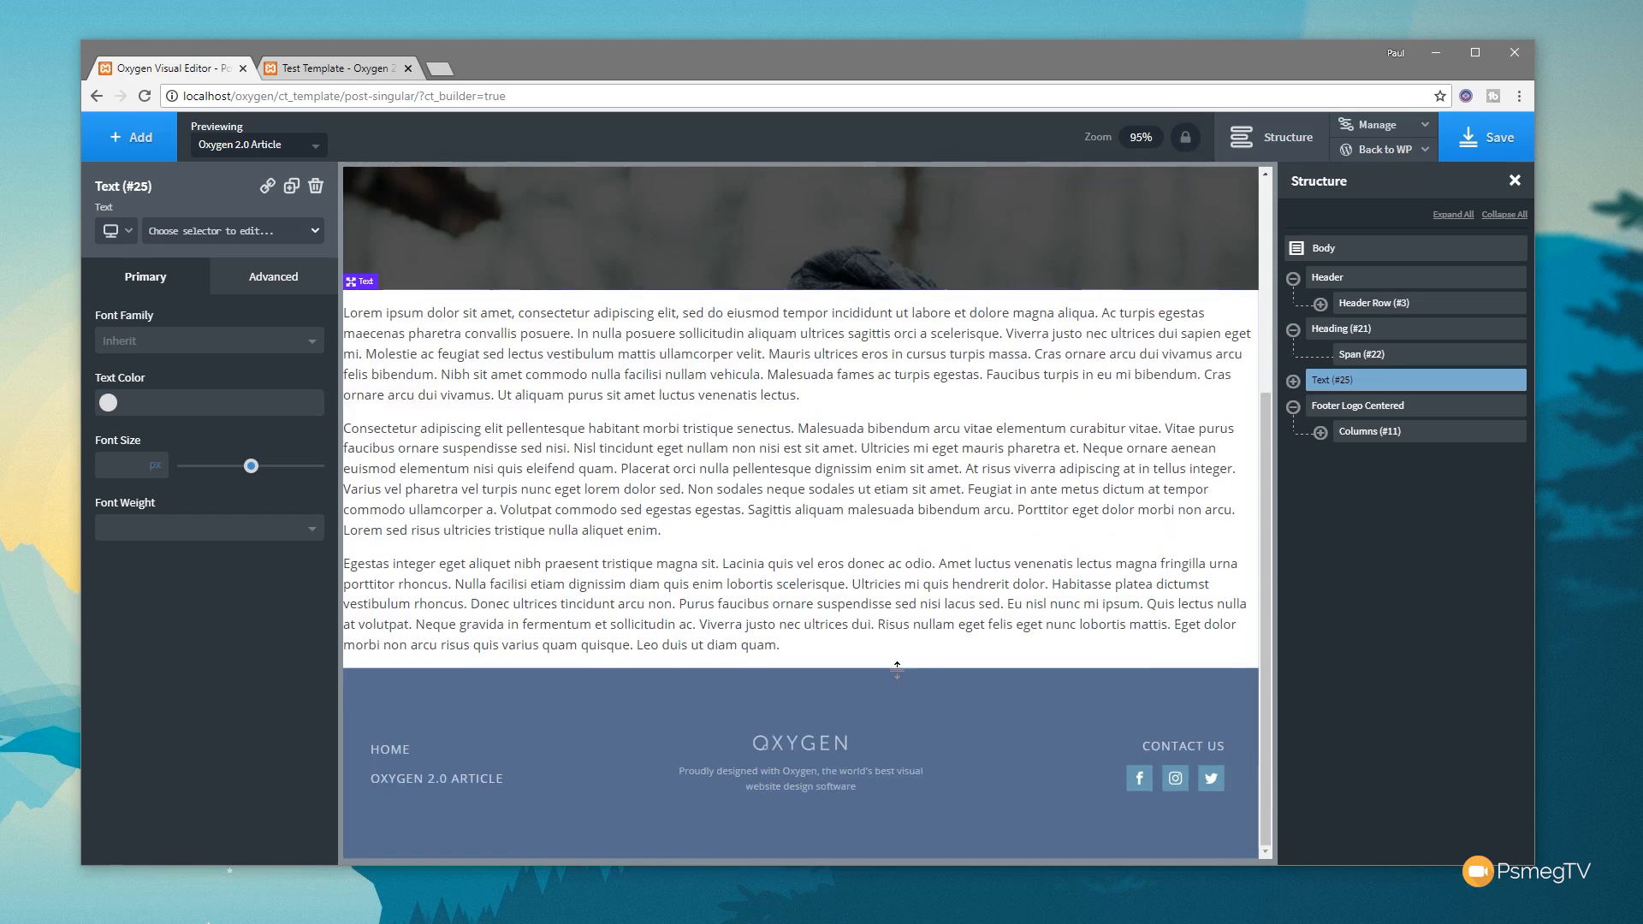
scroll(898, 672, up, 1)
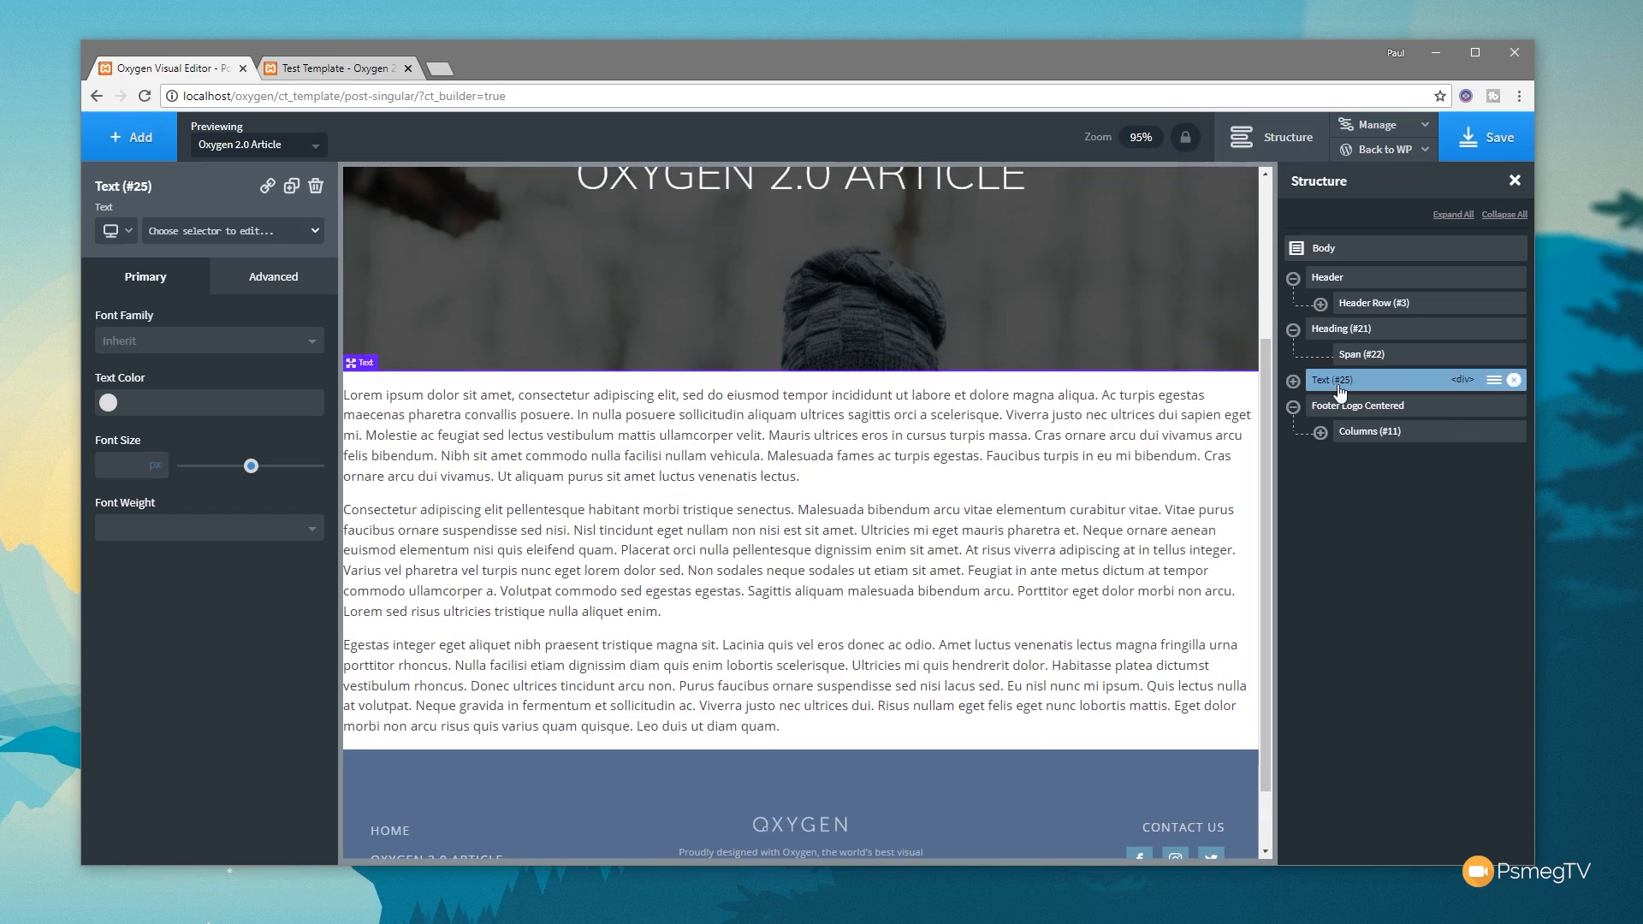
- Center the post content text block with auto left and right margins and a max-width of 1140 px
click(265, 282)
click(201, 422)
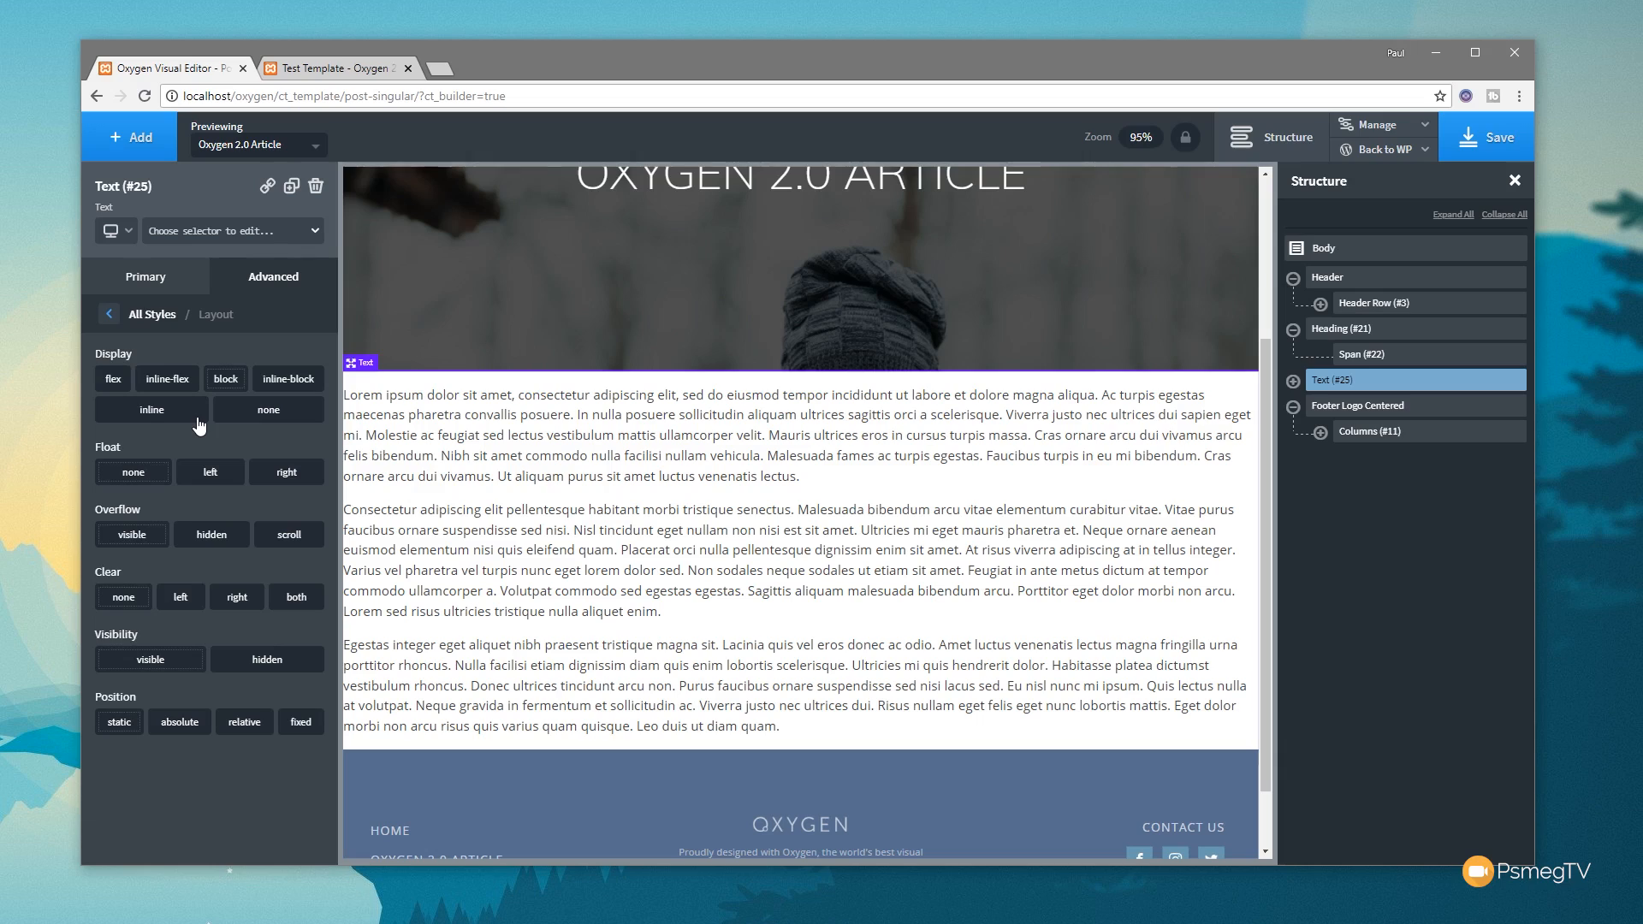
click(147, 314)
click(211, 372)
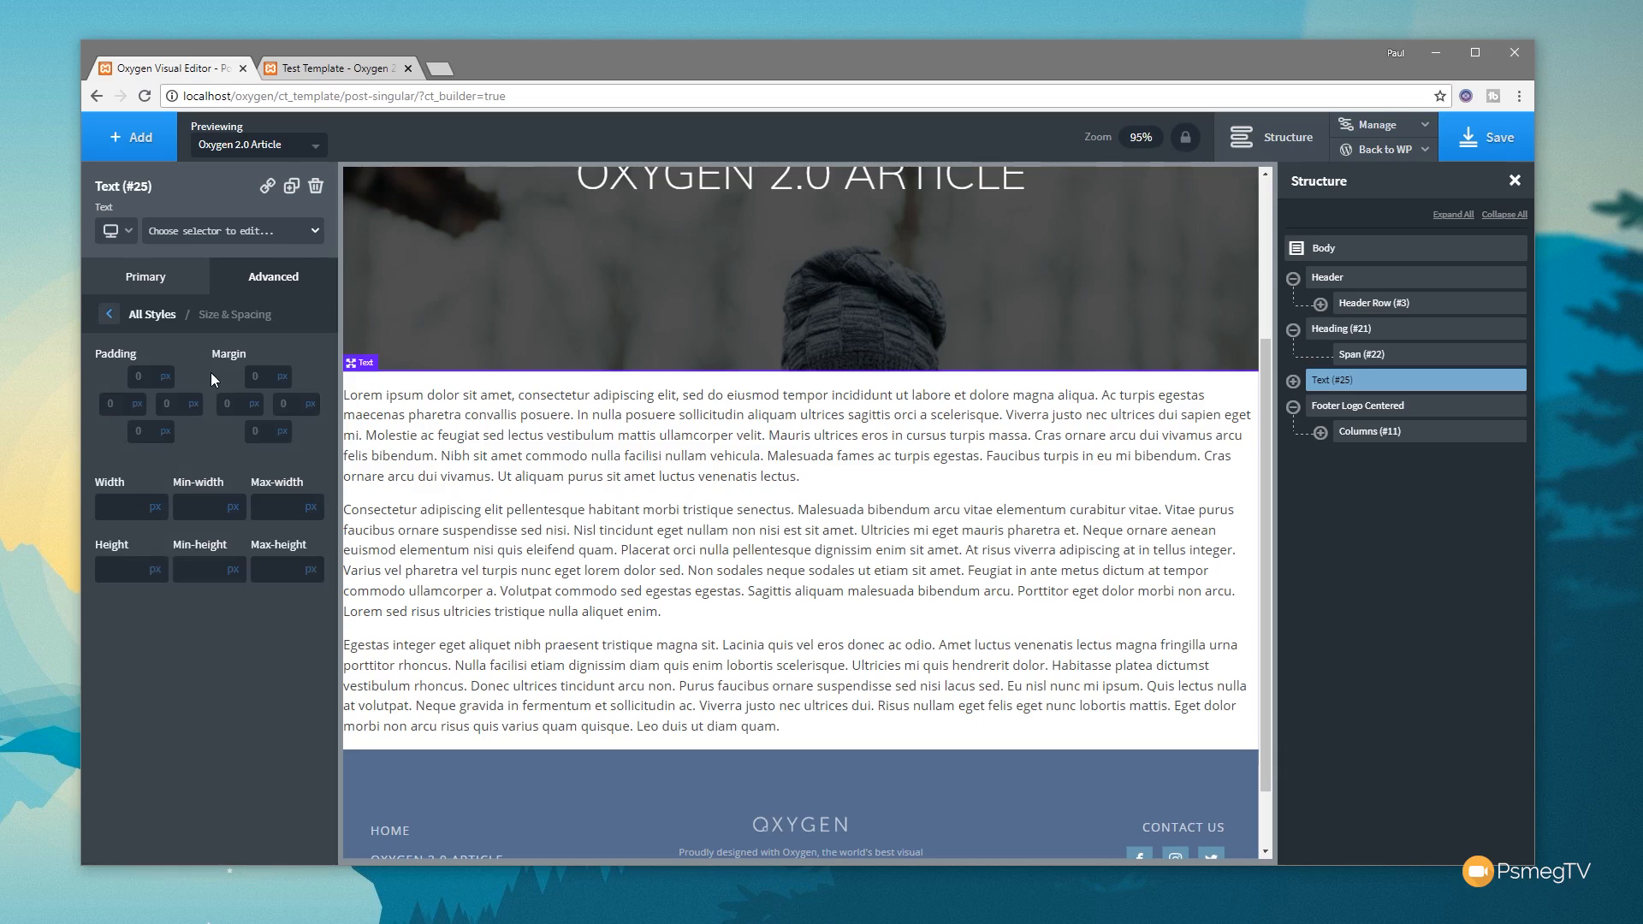
click(249, 408)
click(251, 411)
click(255, 421)
click(309, 406)
click(311, 421)
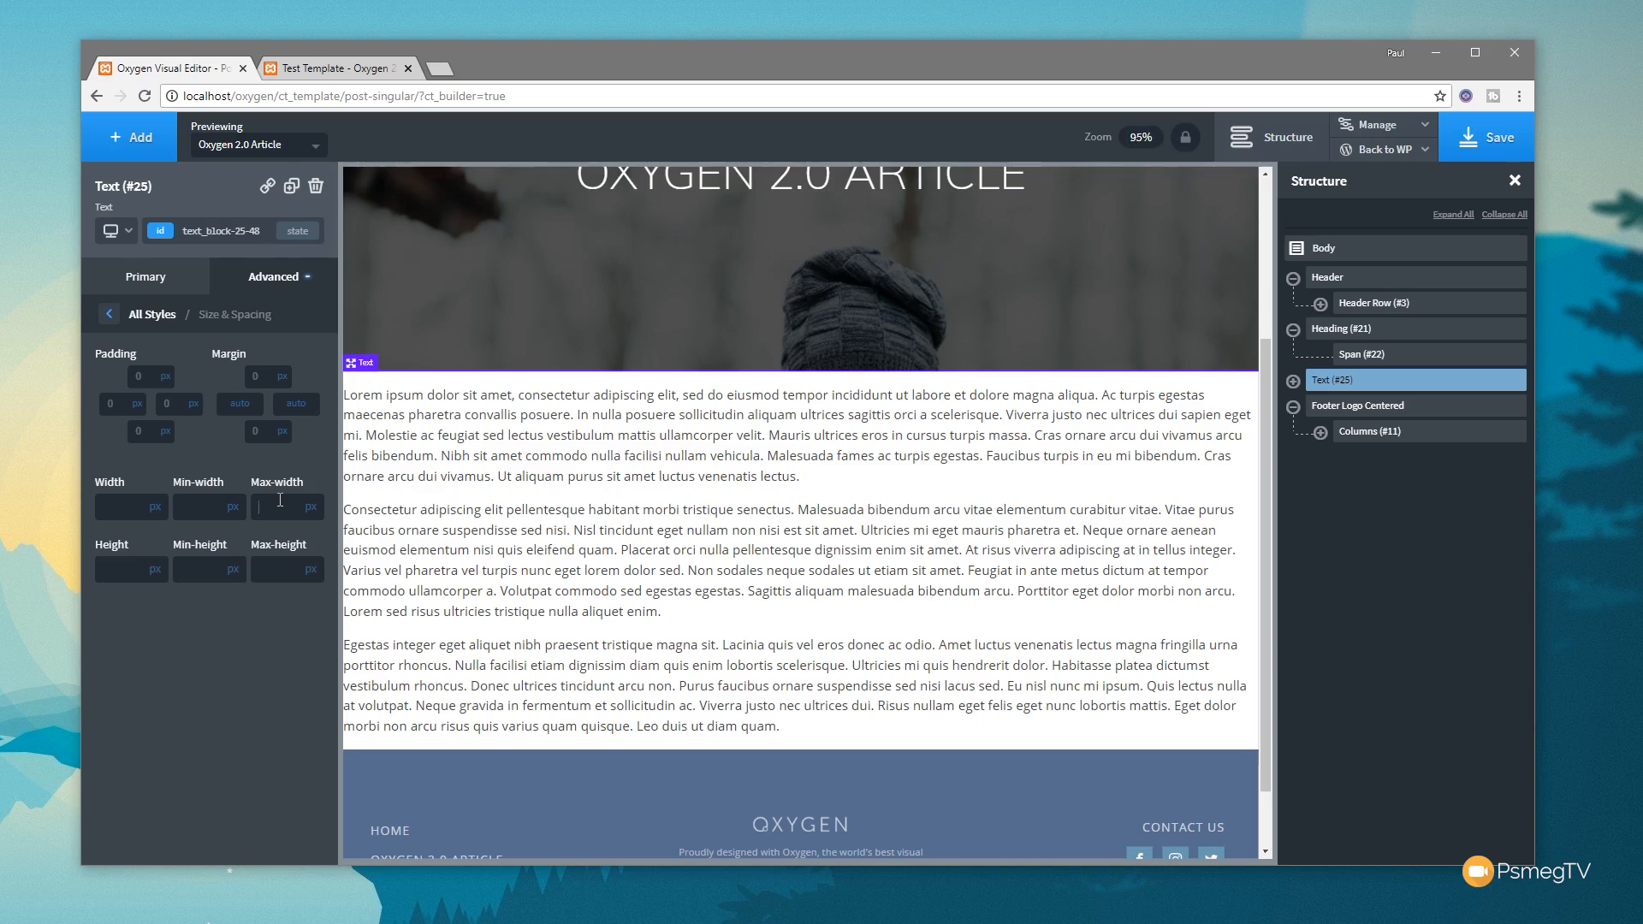
text(11)
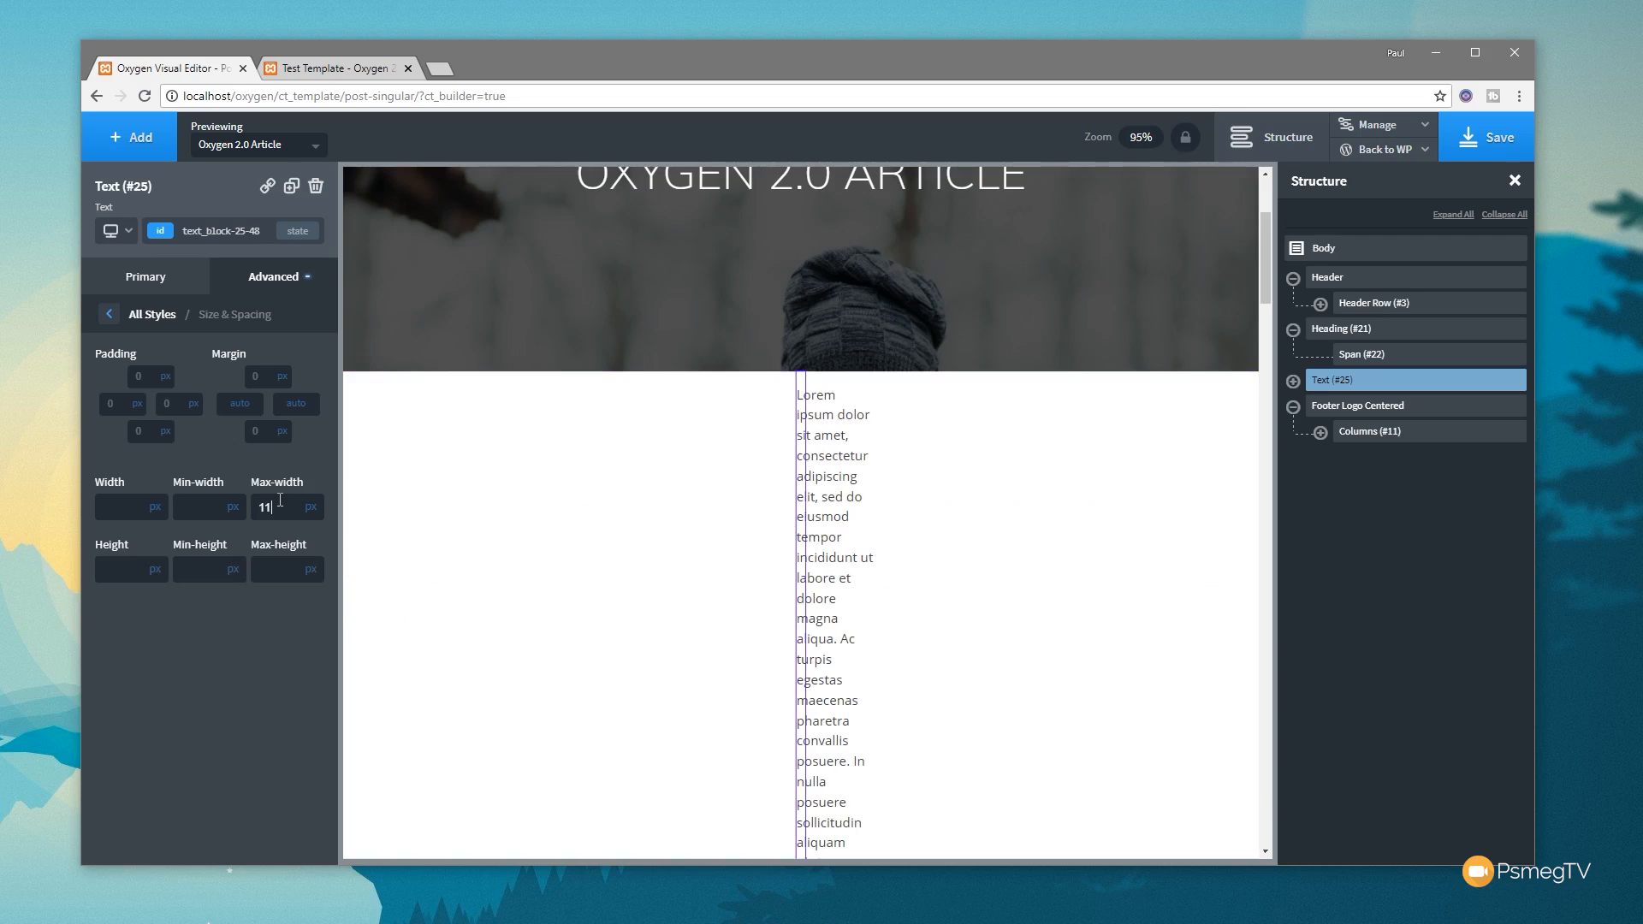
text(40)
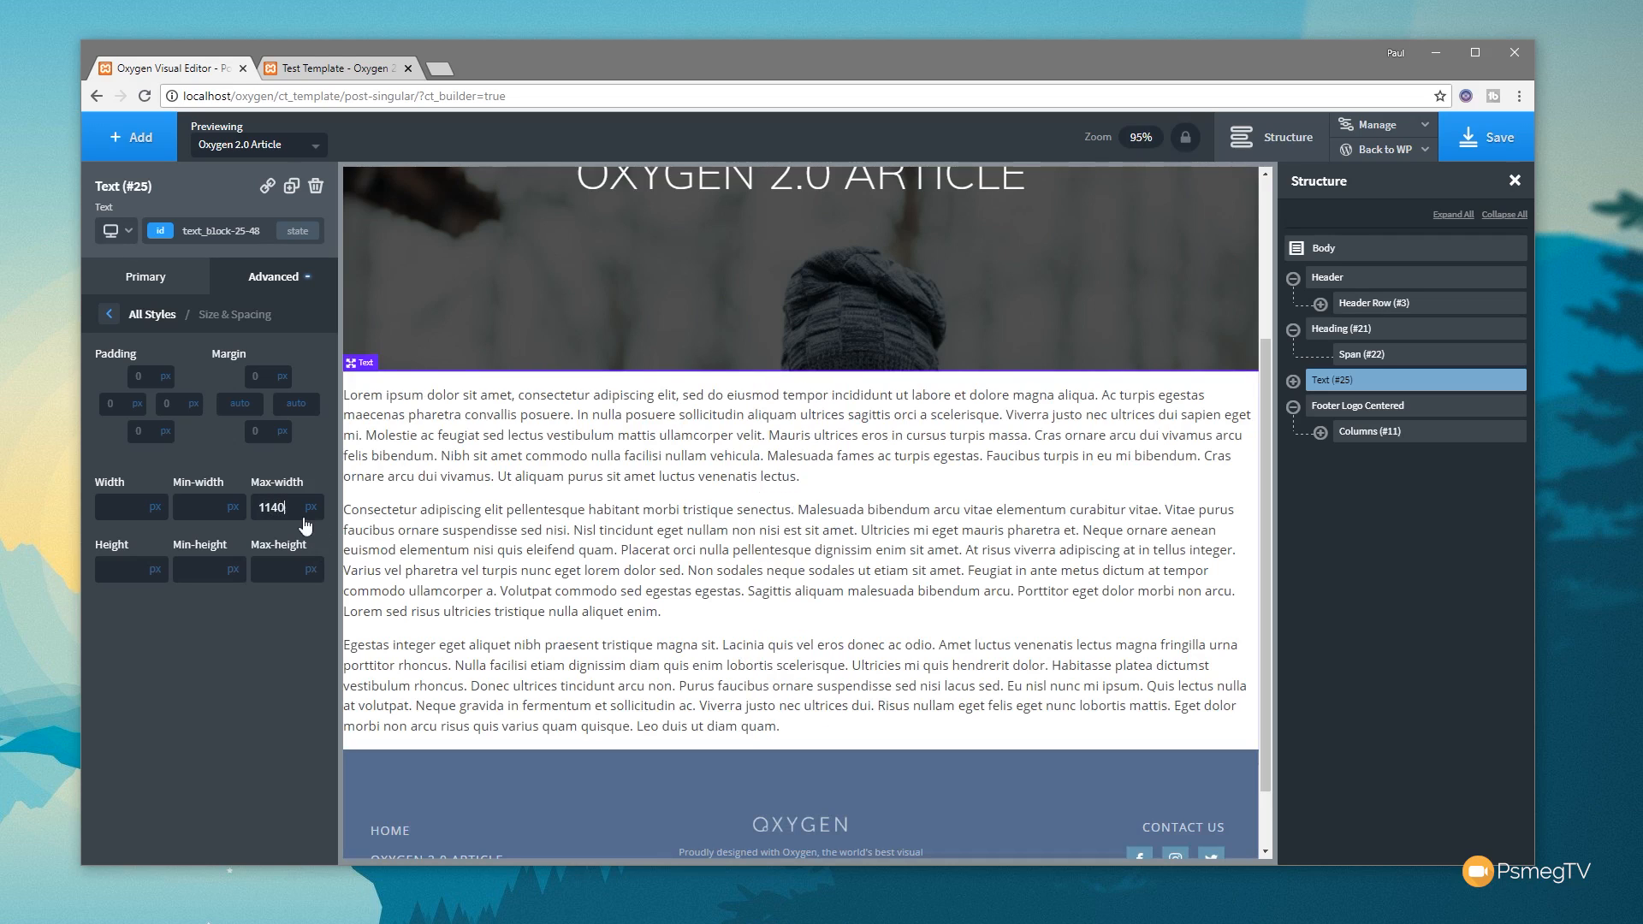
click(1513, 182)
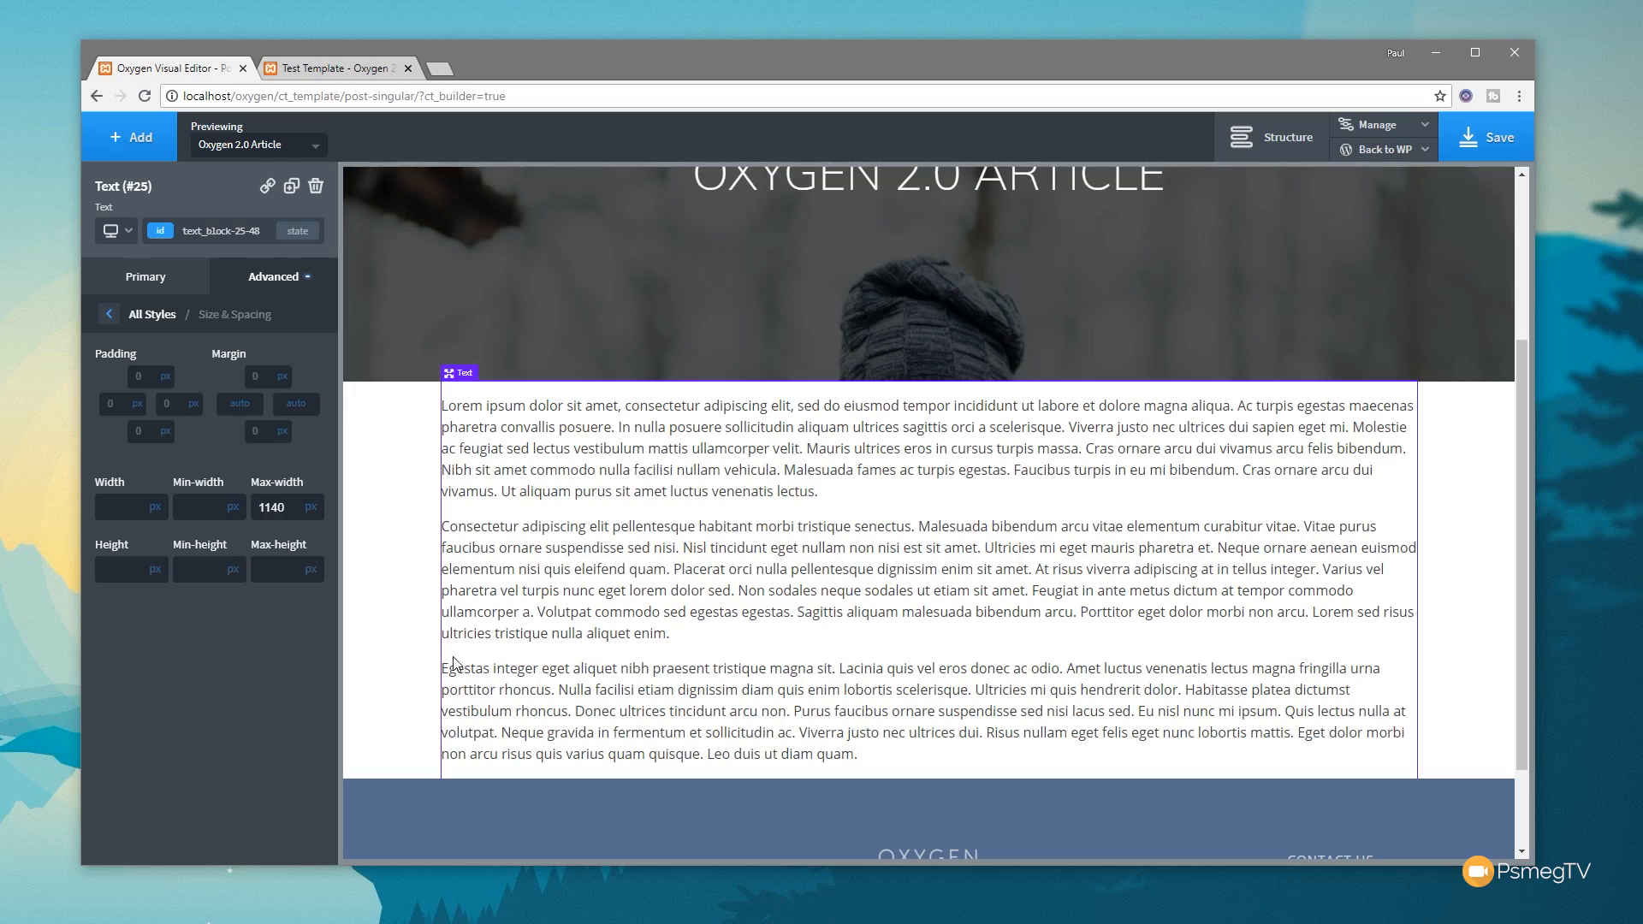
- Set the post content text block's top and bottom padding to 50 px and check the page layout
click(145, 381)
text(50)
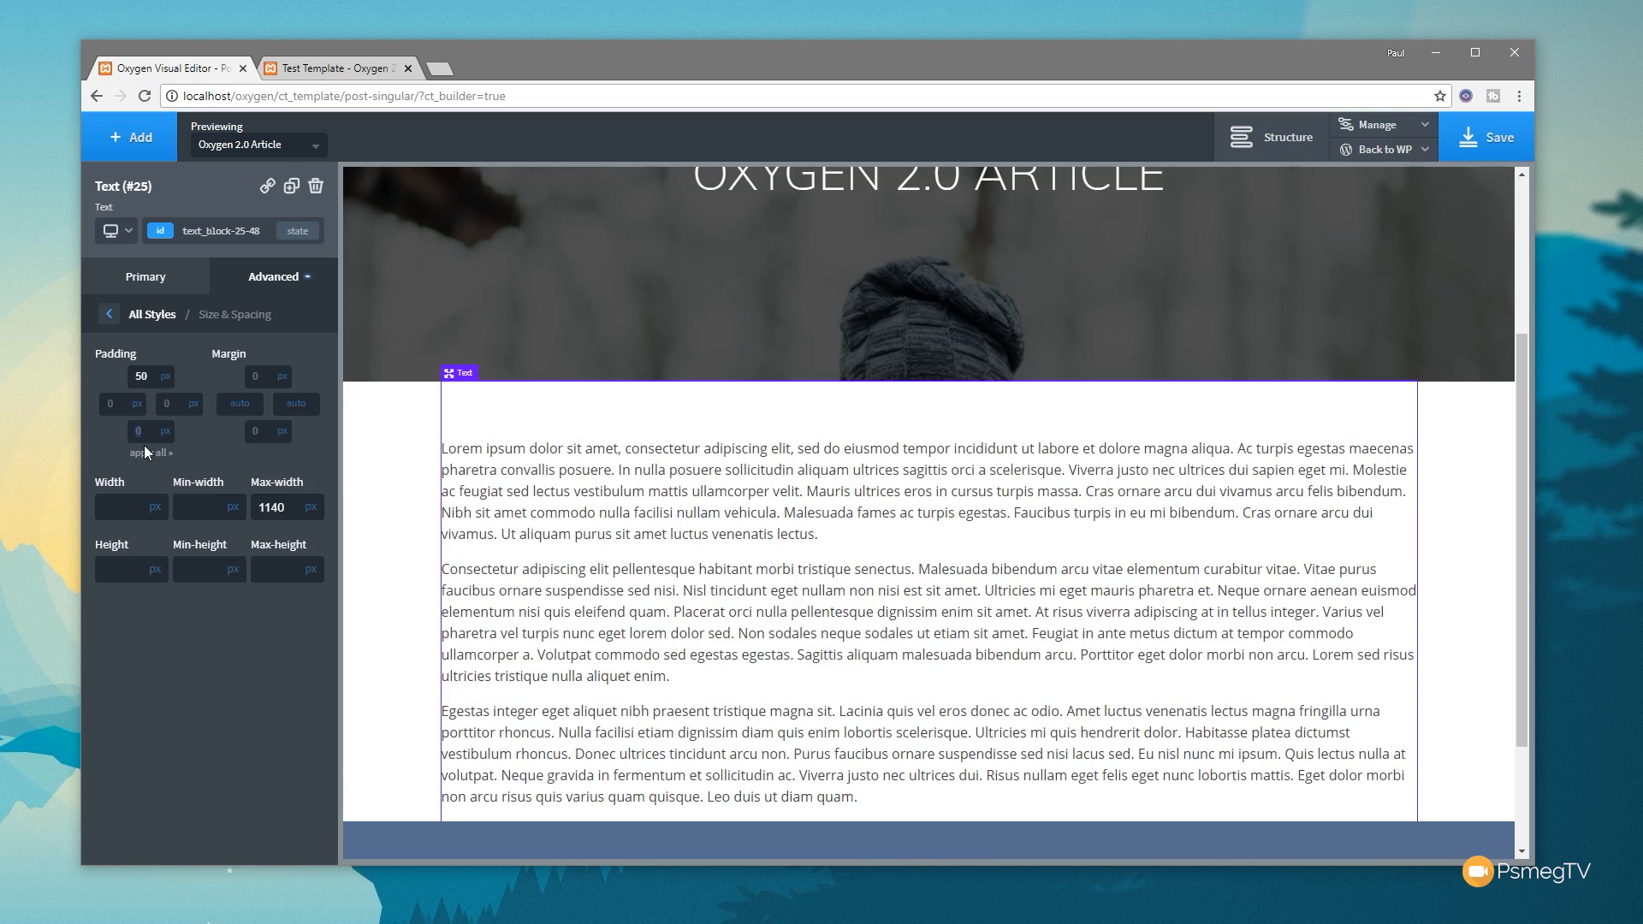
text(50)
scroll(733, 609, down, 4)
scroll(733, 610, up, 7)
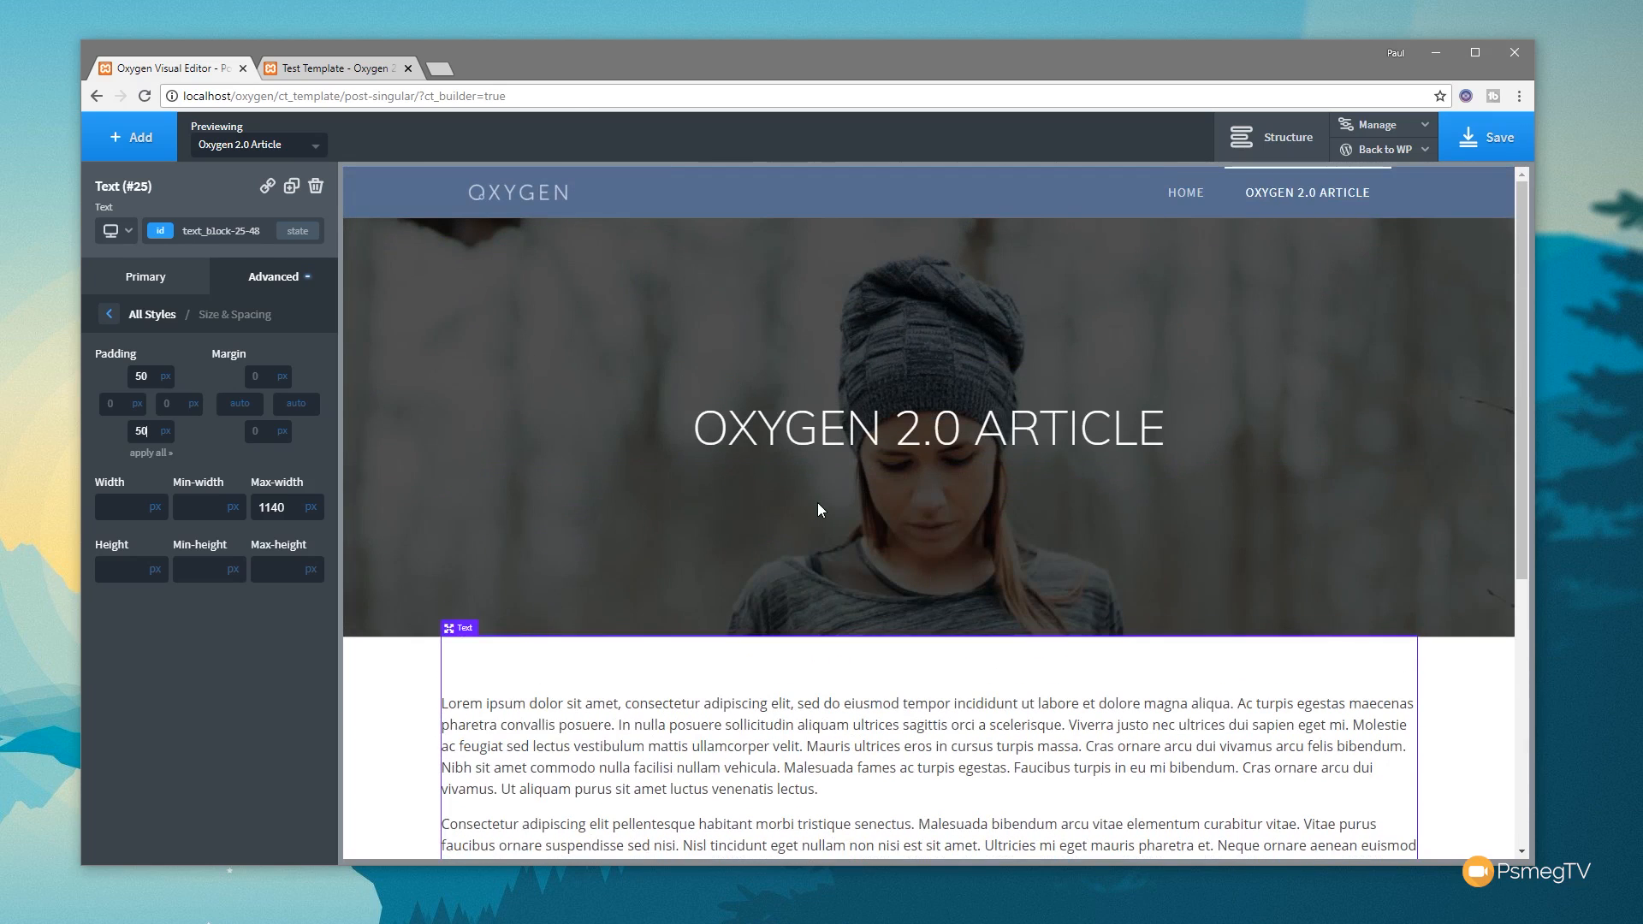
scroll(818, 501, down, 2)
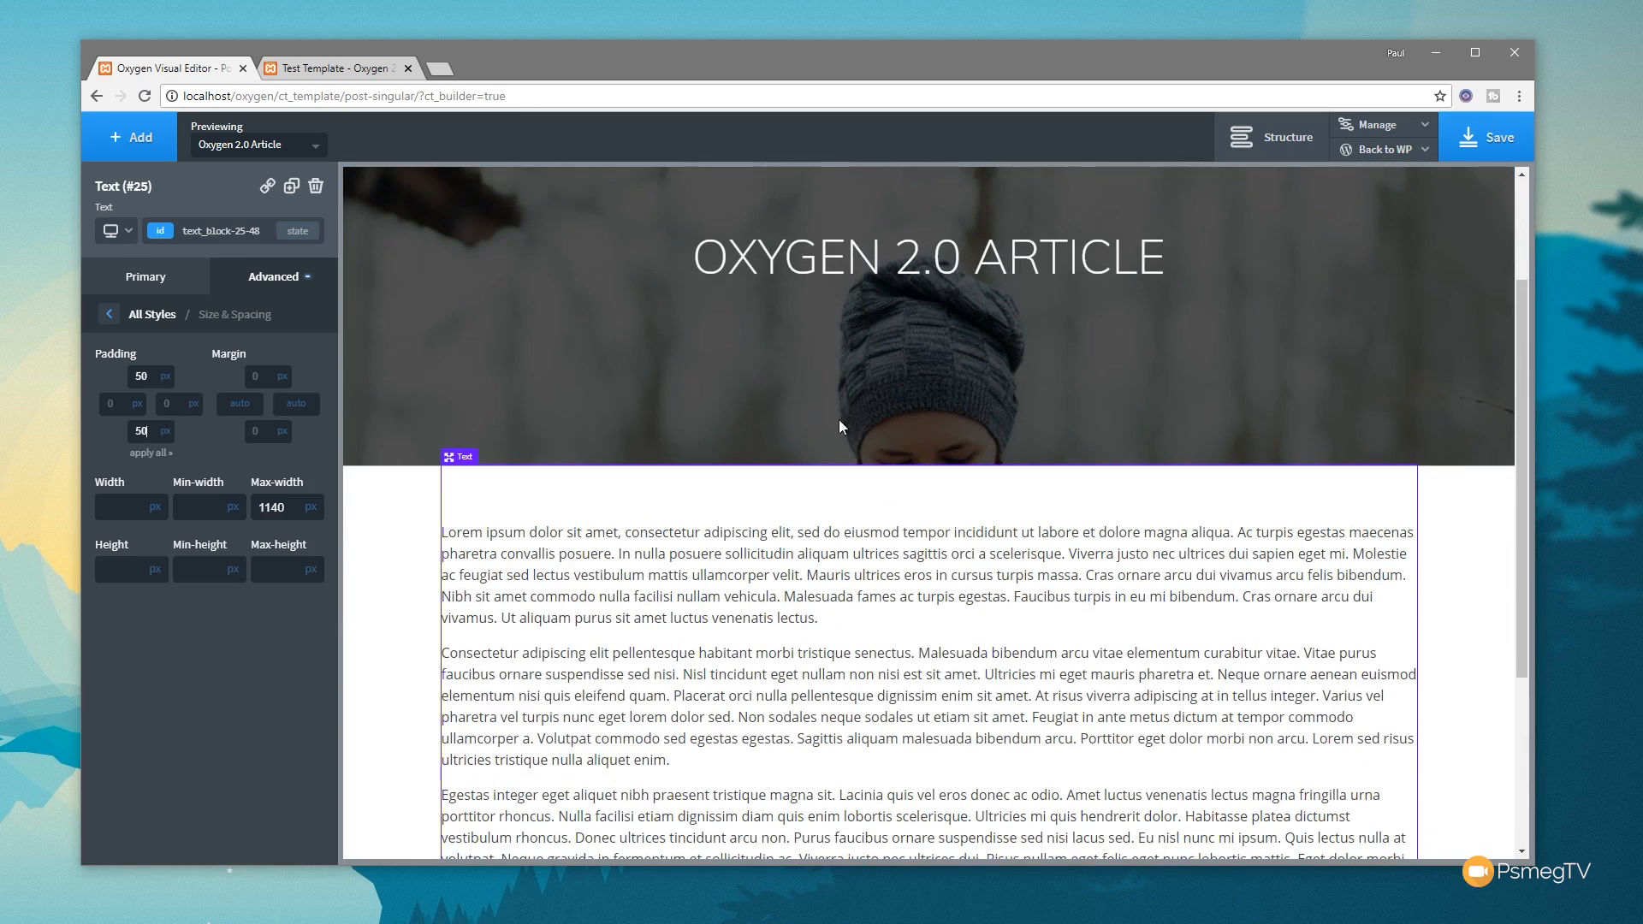
scroll(702, 530, down, 3)
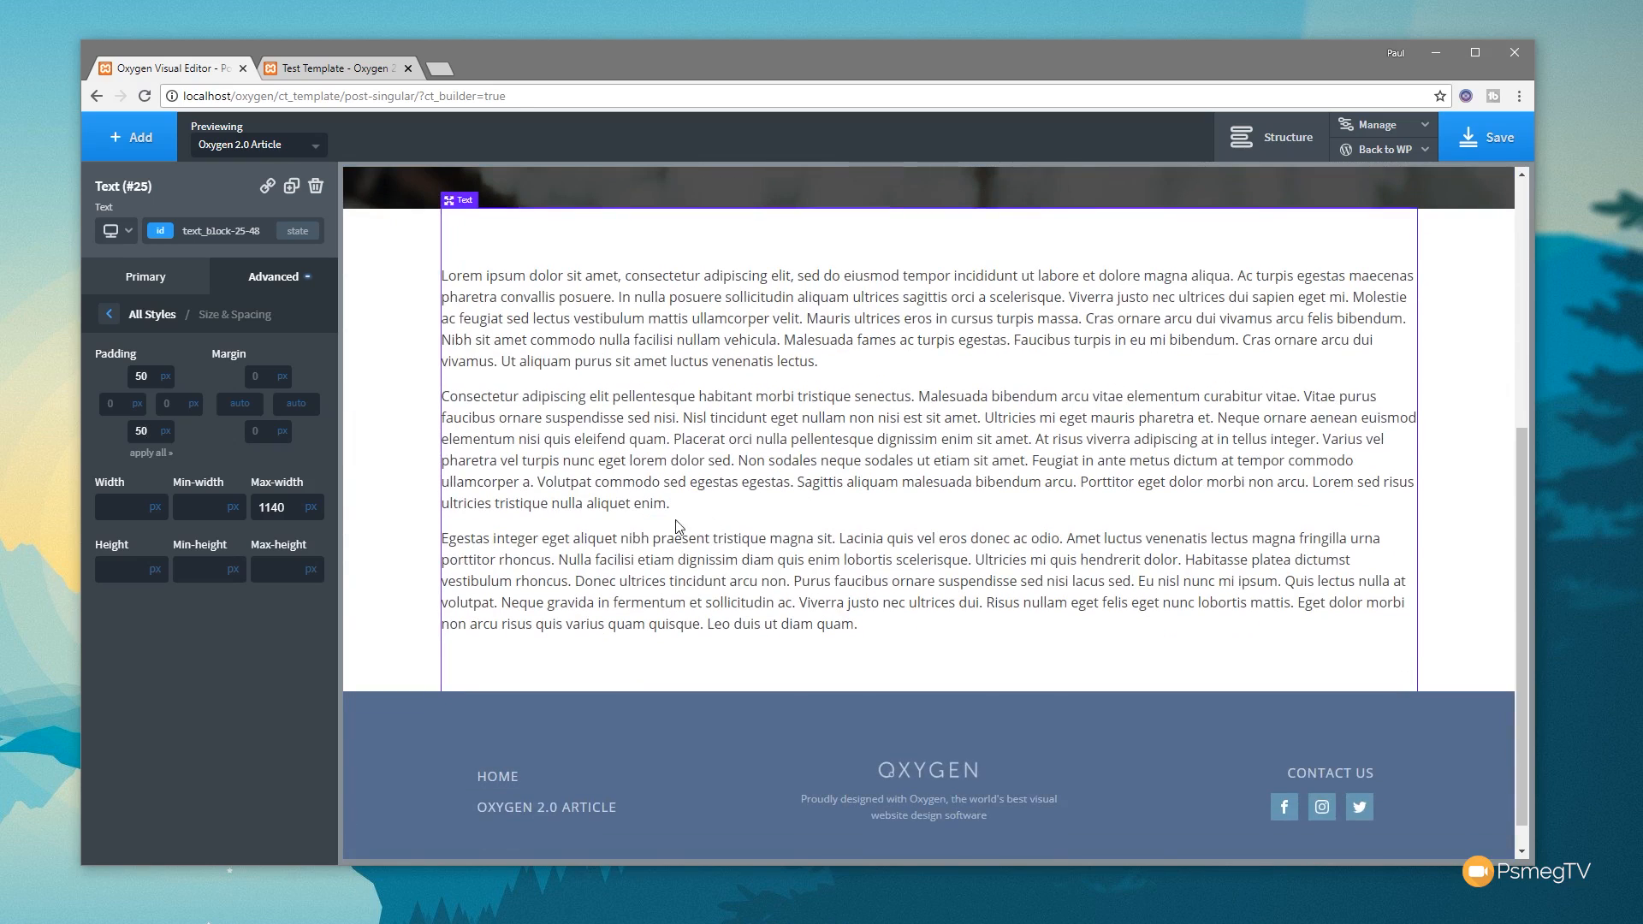
- Add a WordPress Comments List below the post content and load its Grey Highlight preset template
click(146, 138)
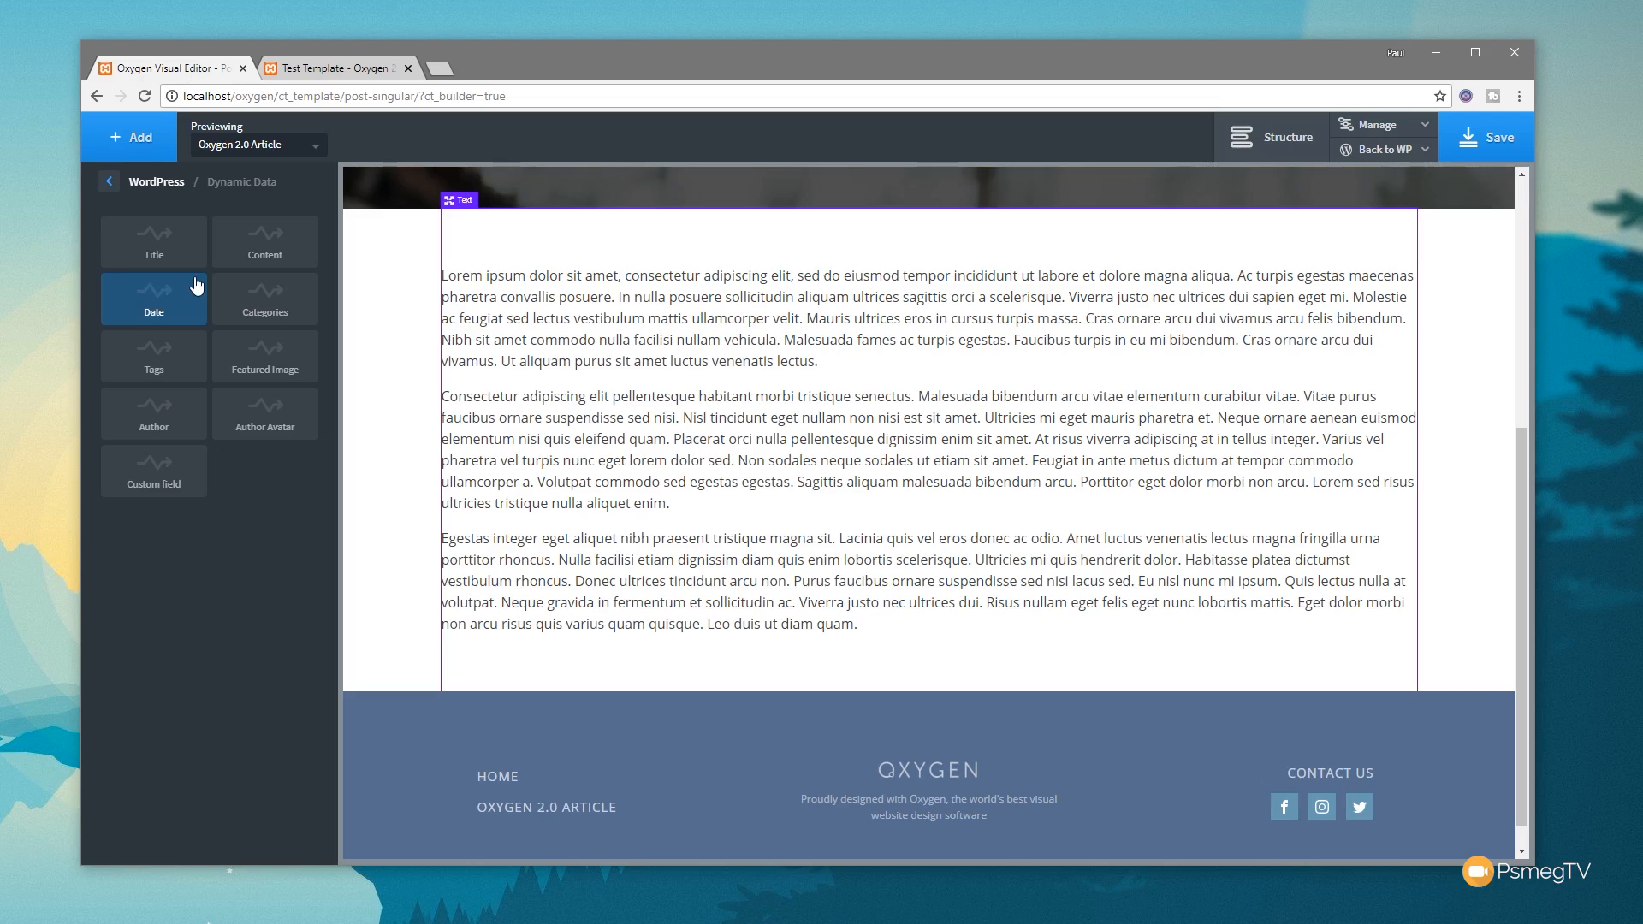
click(109, 182)
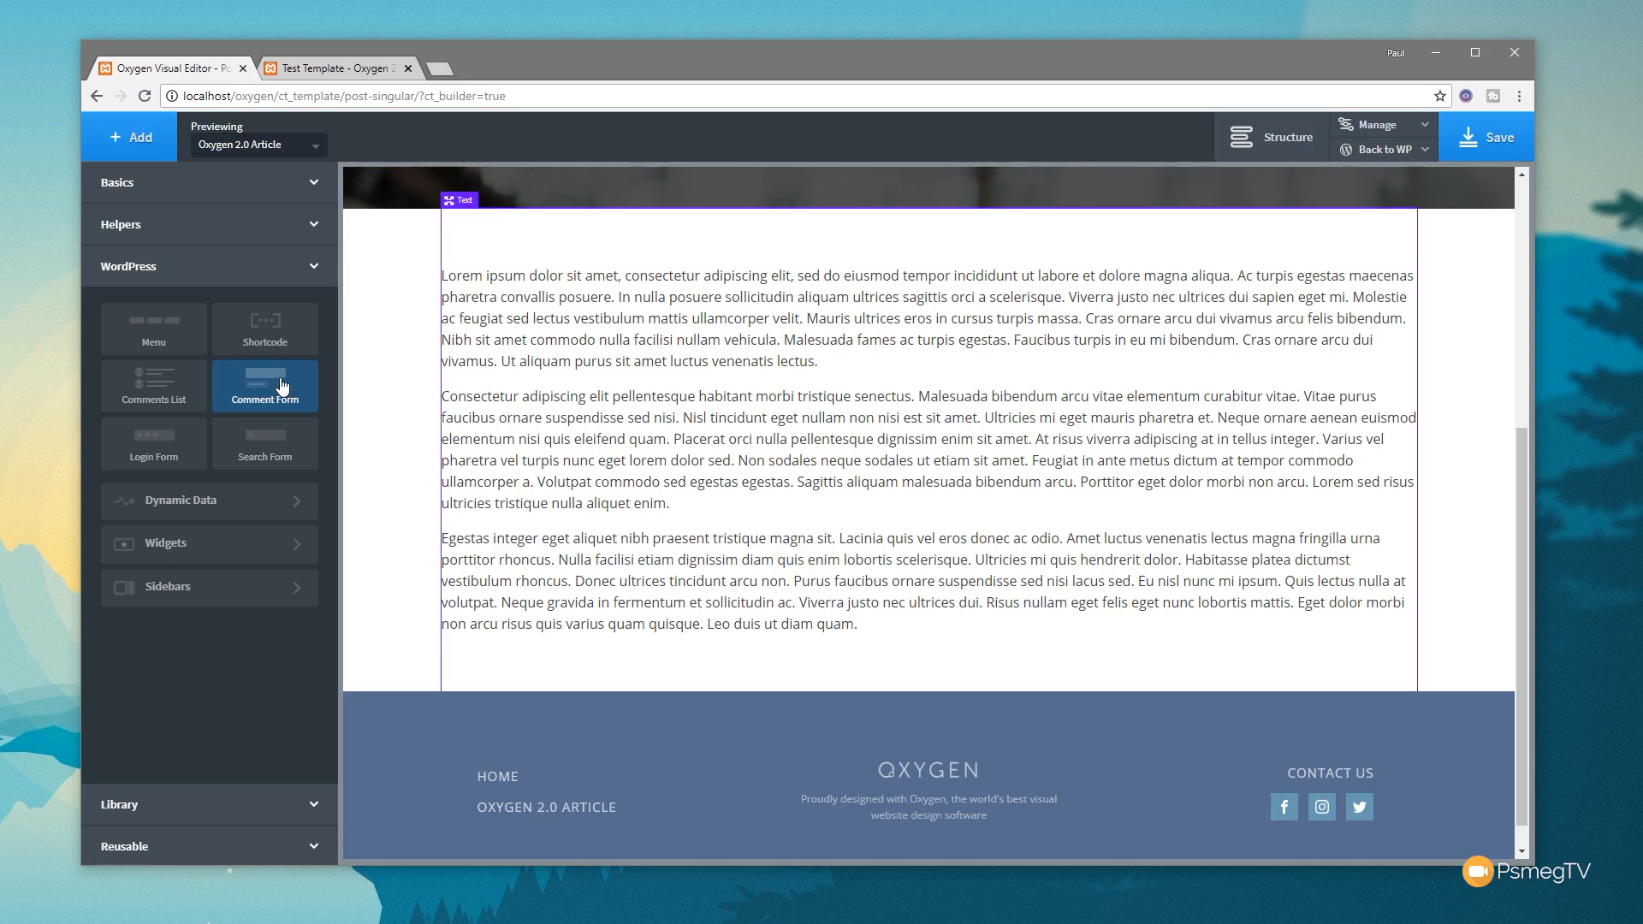
click(166, 381)
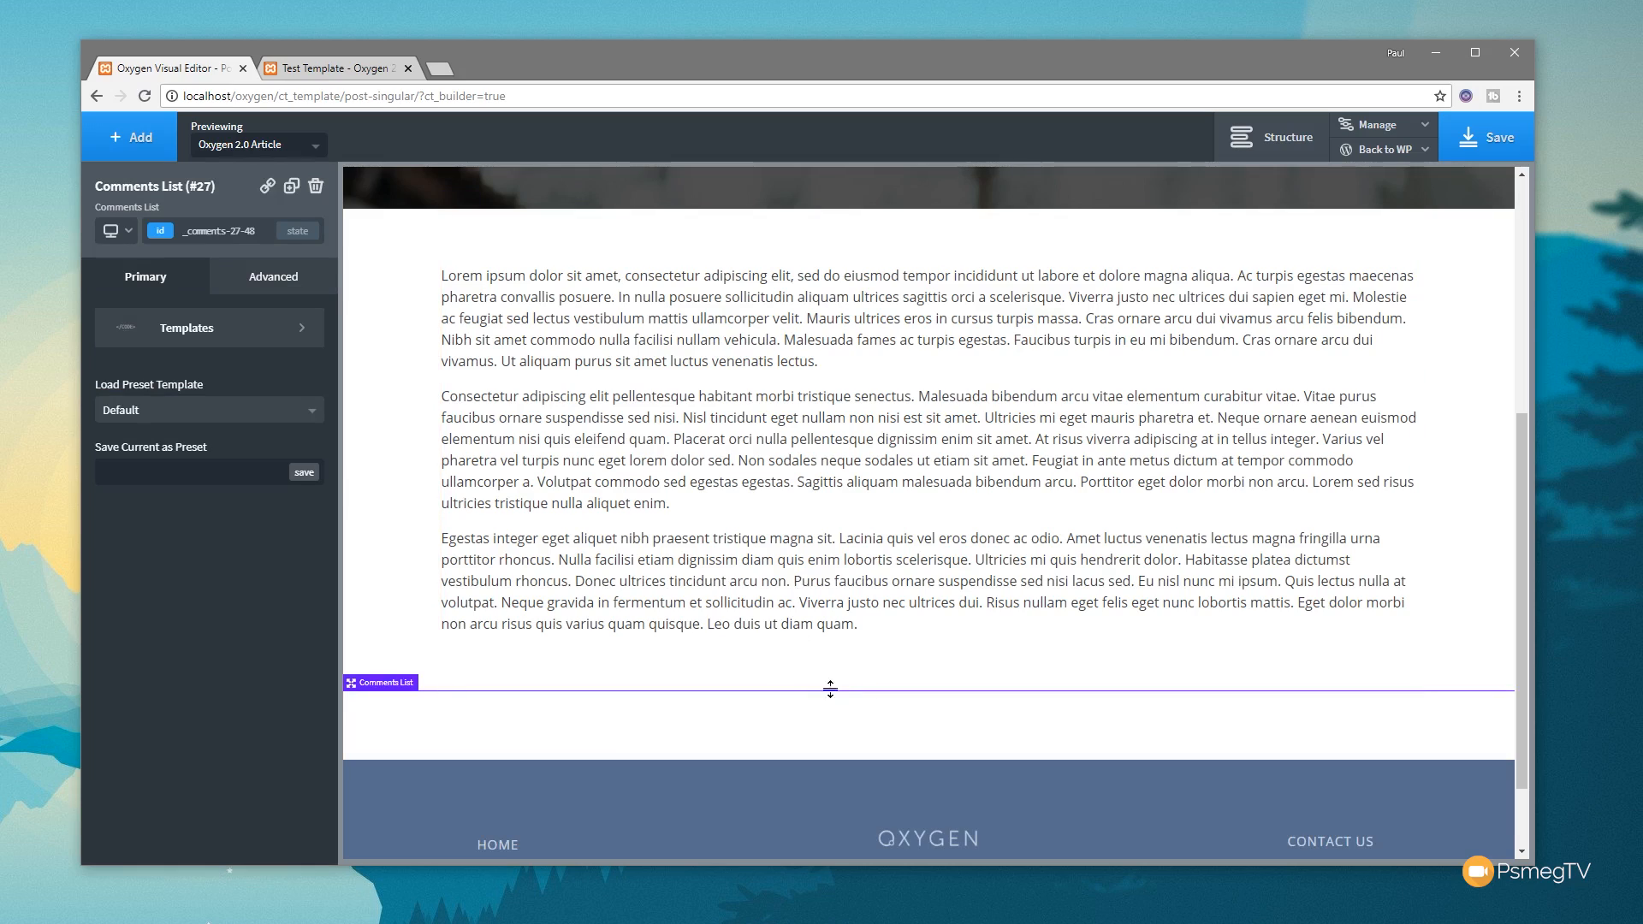
click(310, 418)
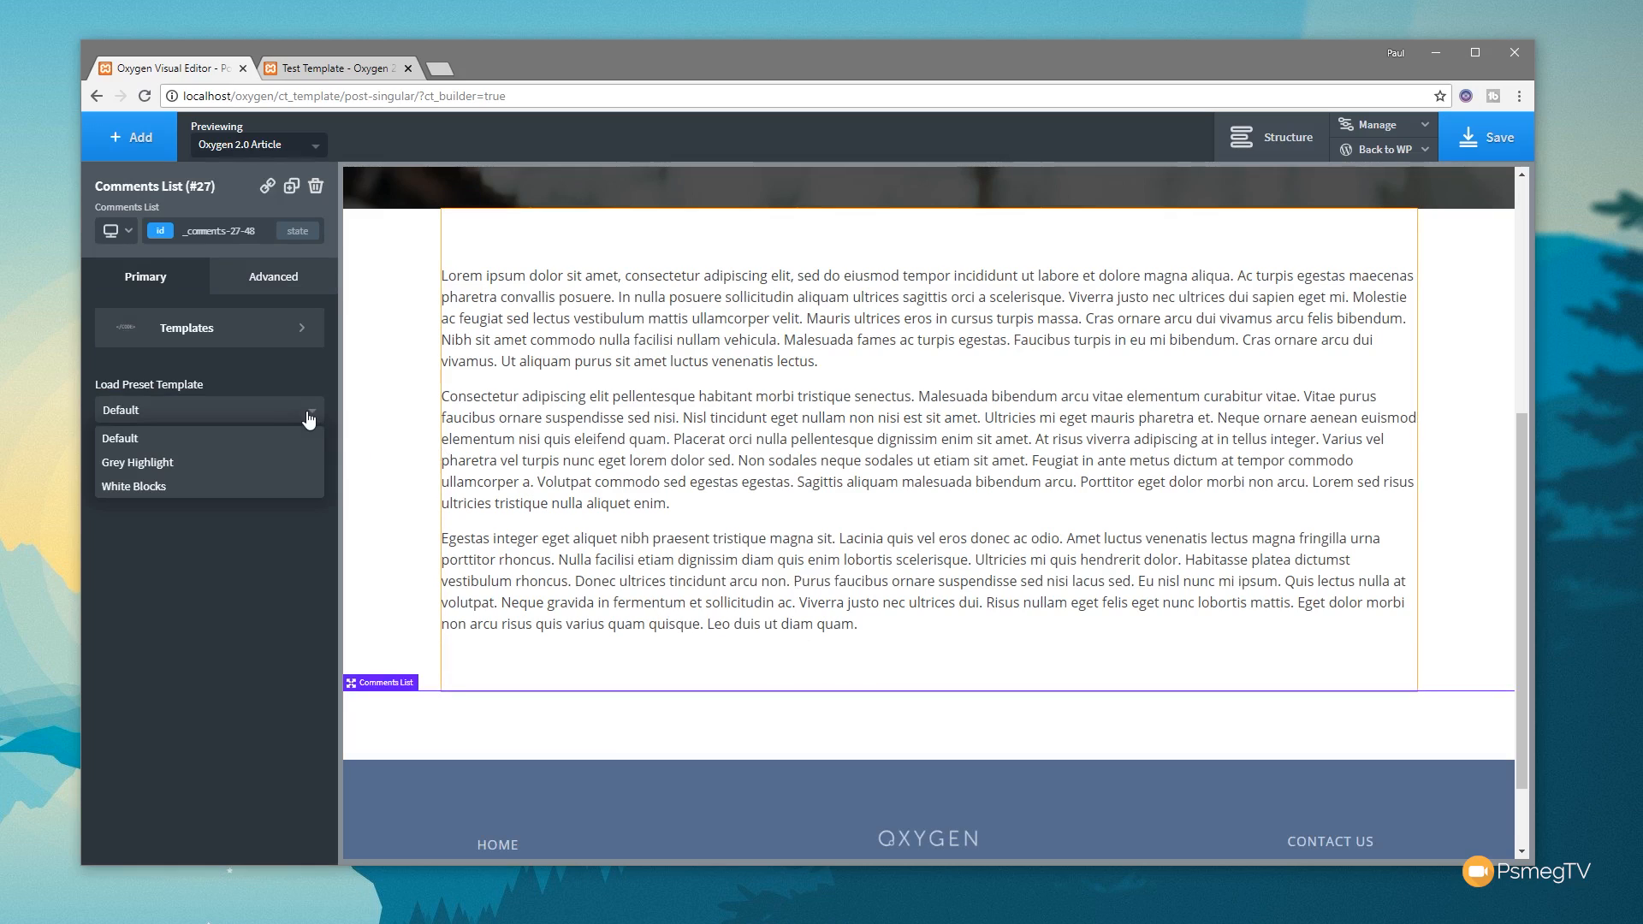
click(174, 462)
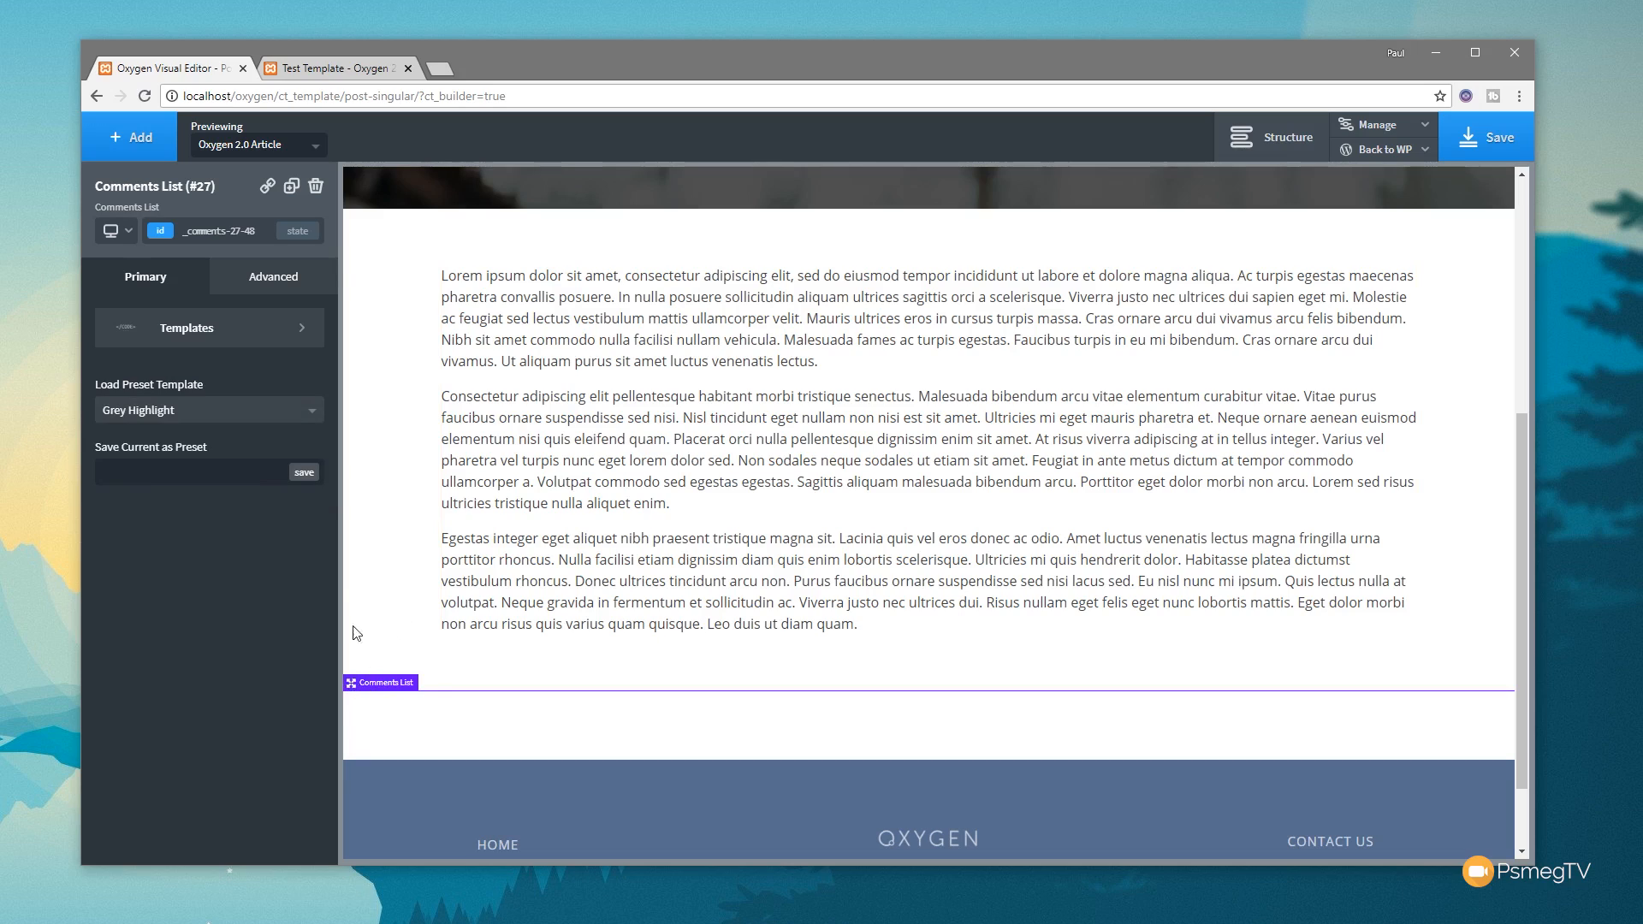
- Center the Comments List with auto left and right margins and a max-width of 1140 px
click(305, 293)
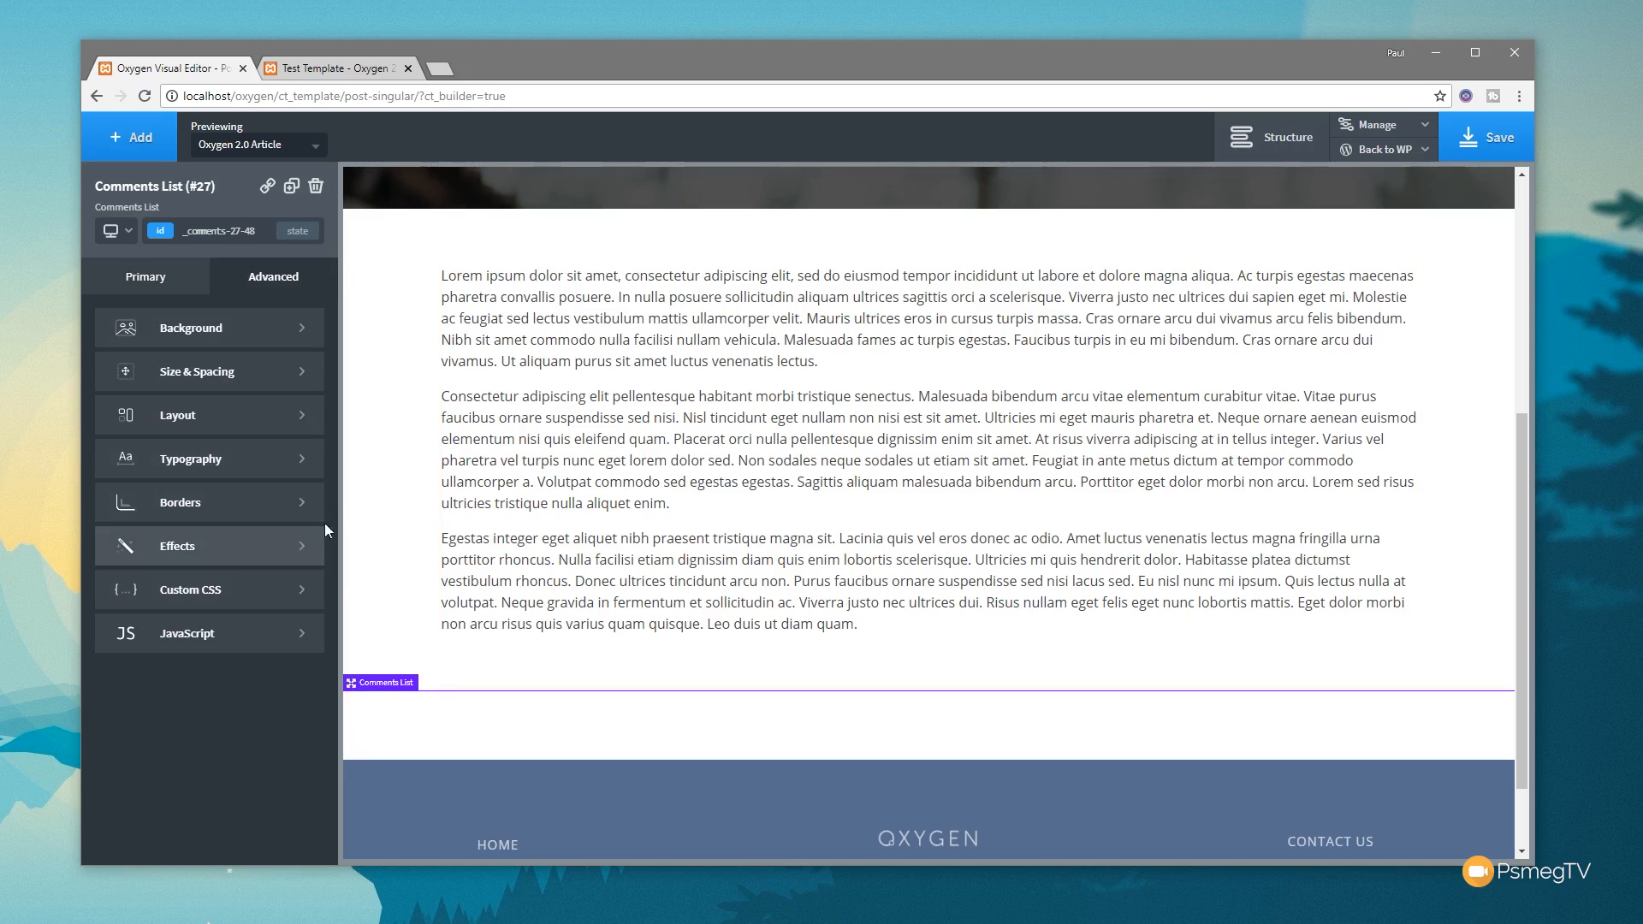
click(210, 375)
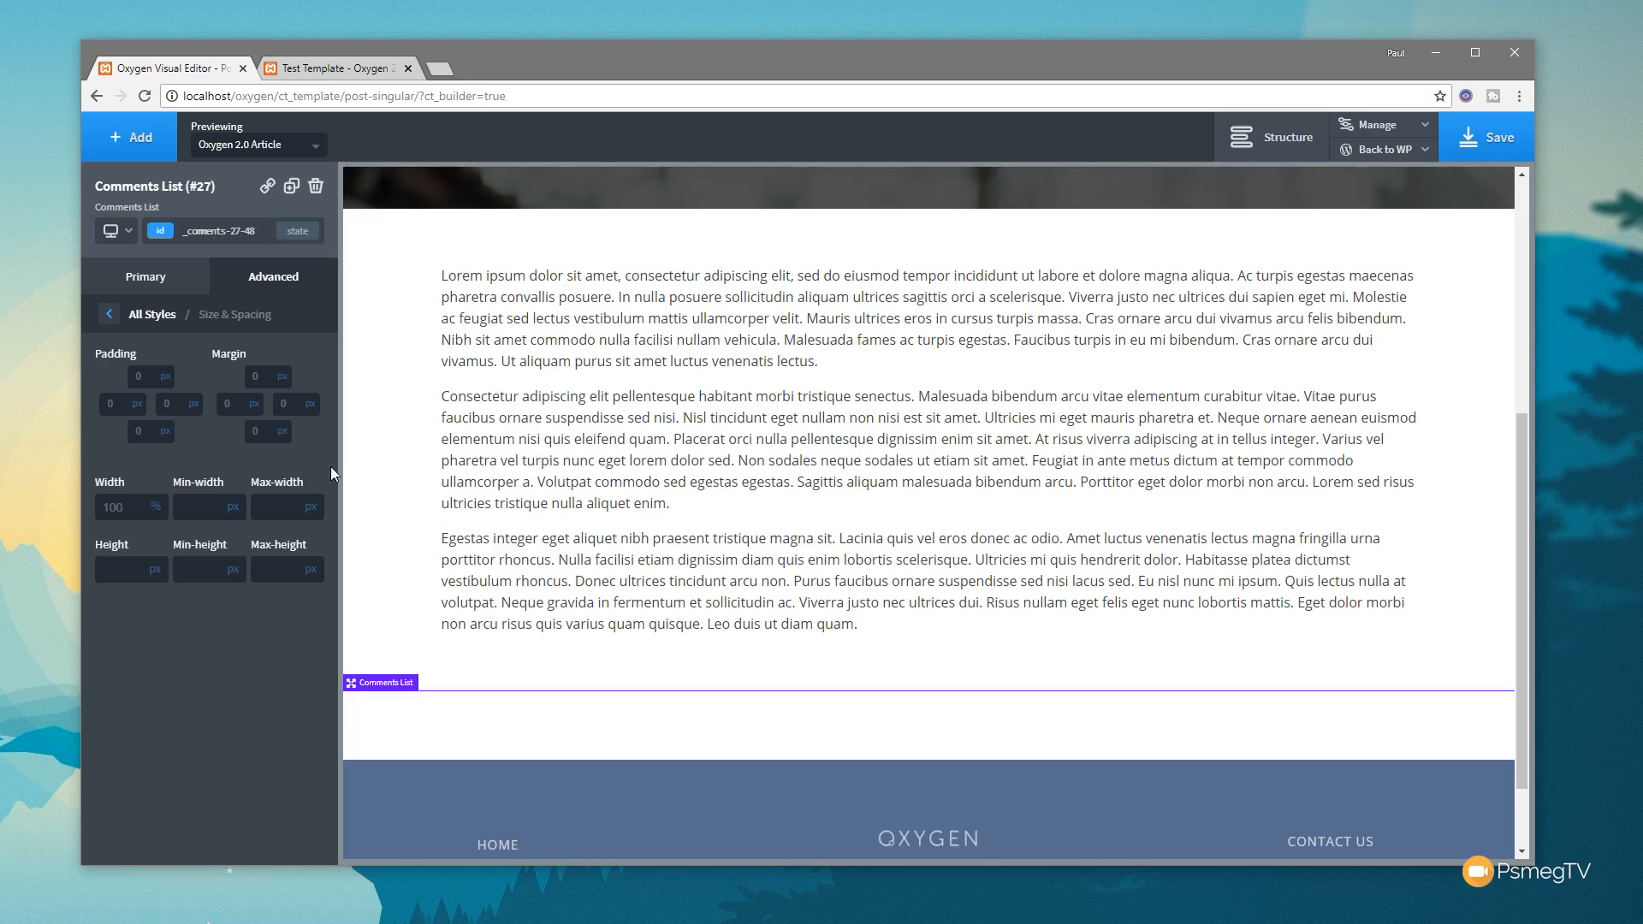
click(254, 404)
click(257, 425)
click(309, 404)
click(310, 433)
click(274, 506)
text(140)
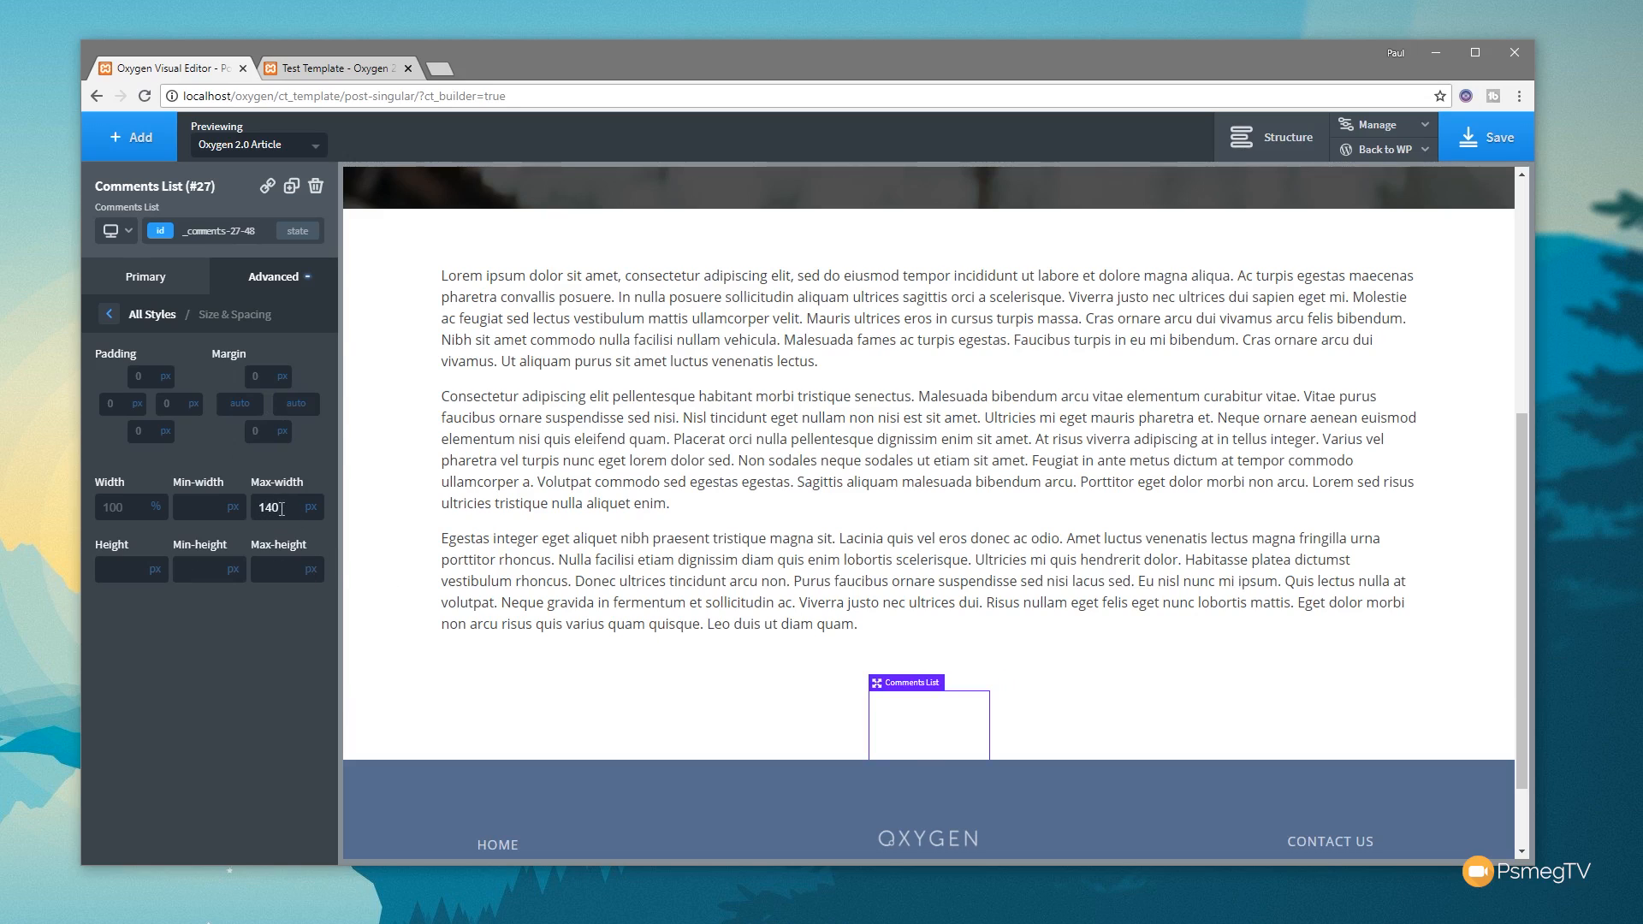
double_click(268, 507)
text(1140)
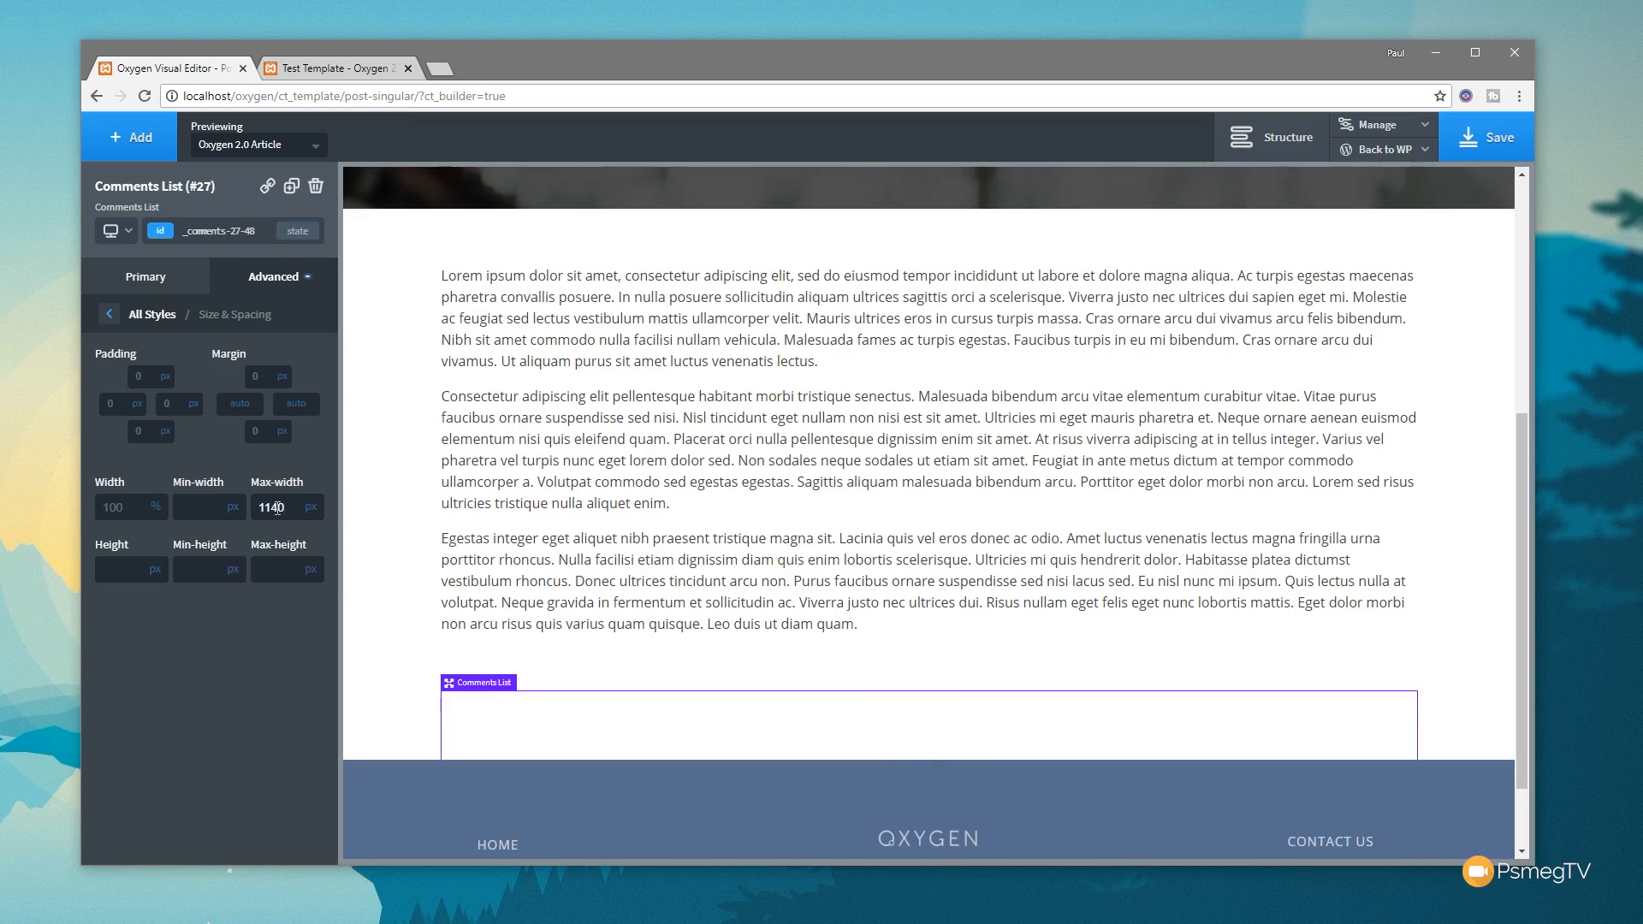
- Add a WordPress Comment Form below the Comments List
click(124, 138)
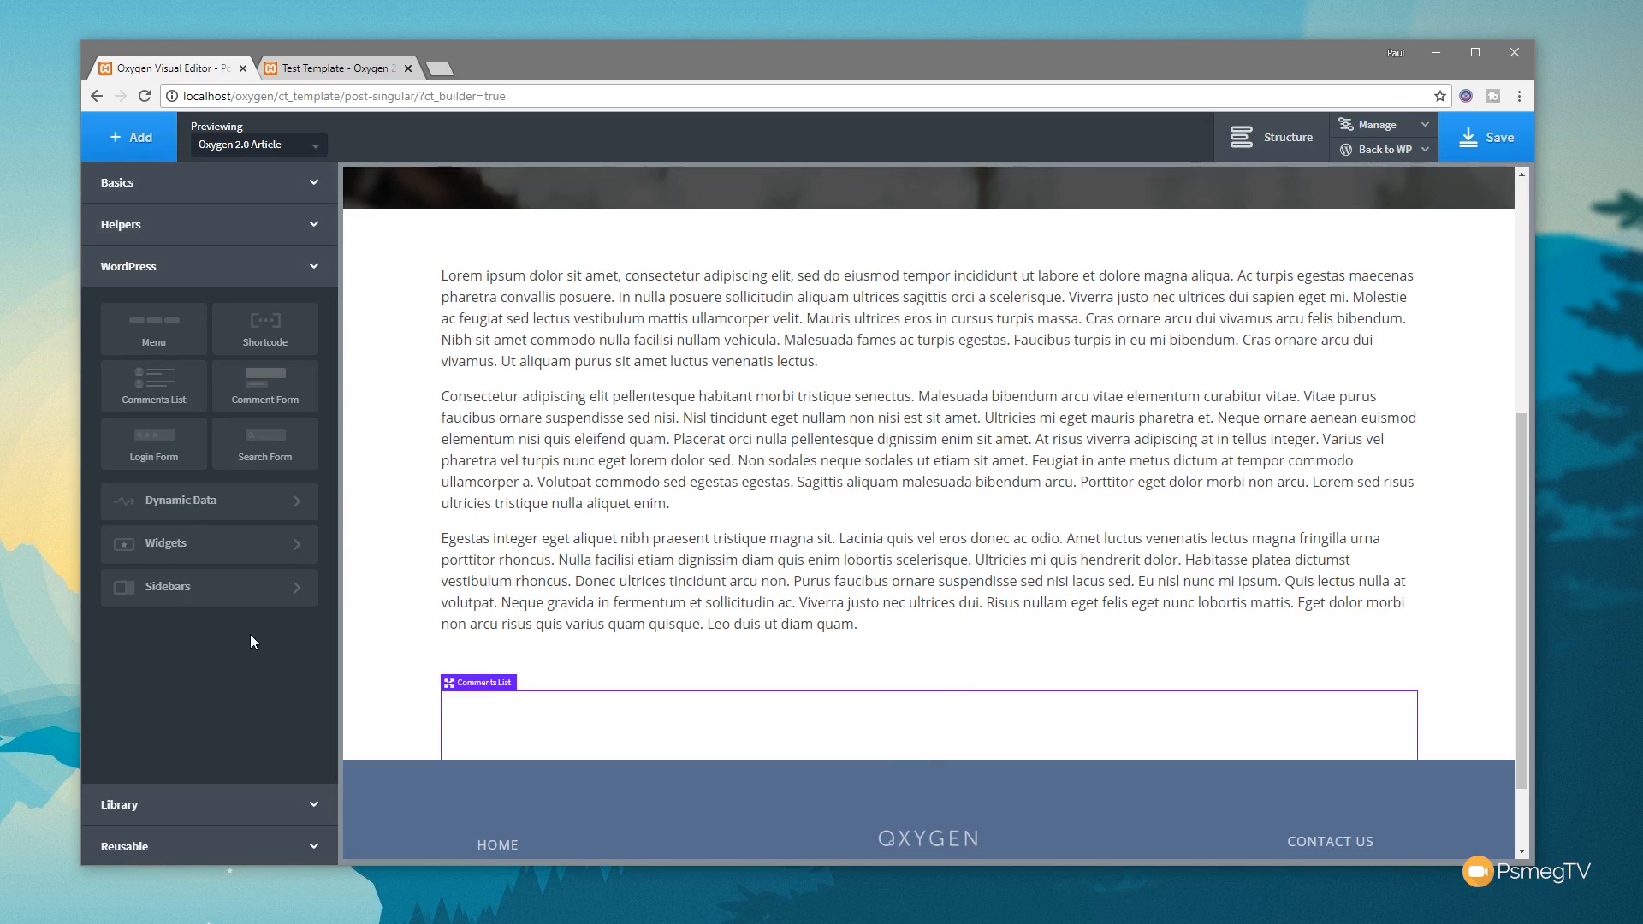
click(278, 399)
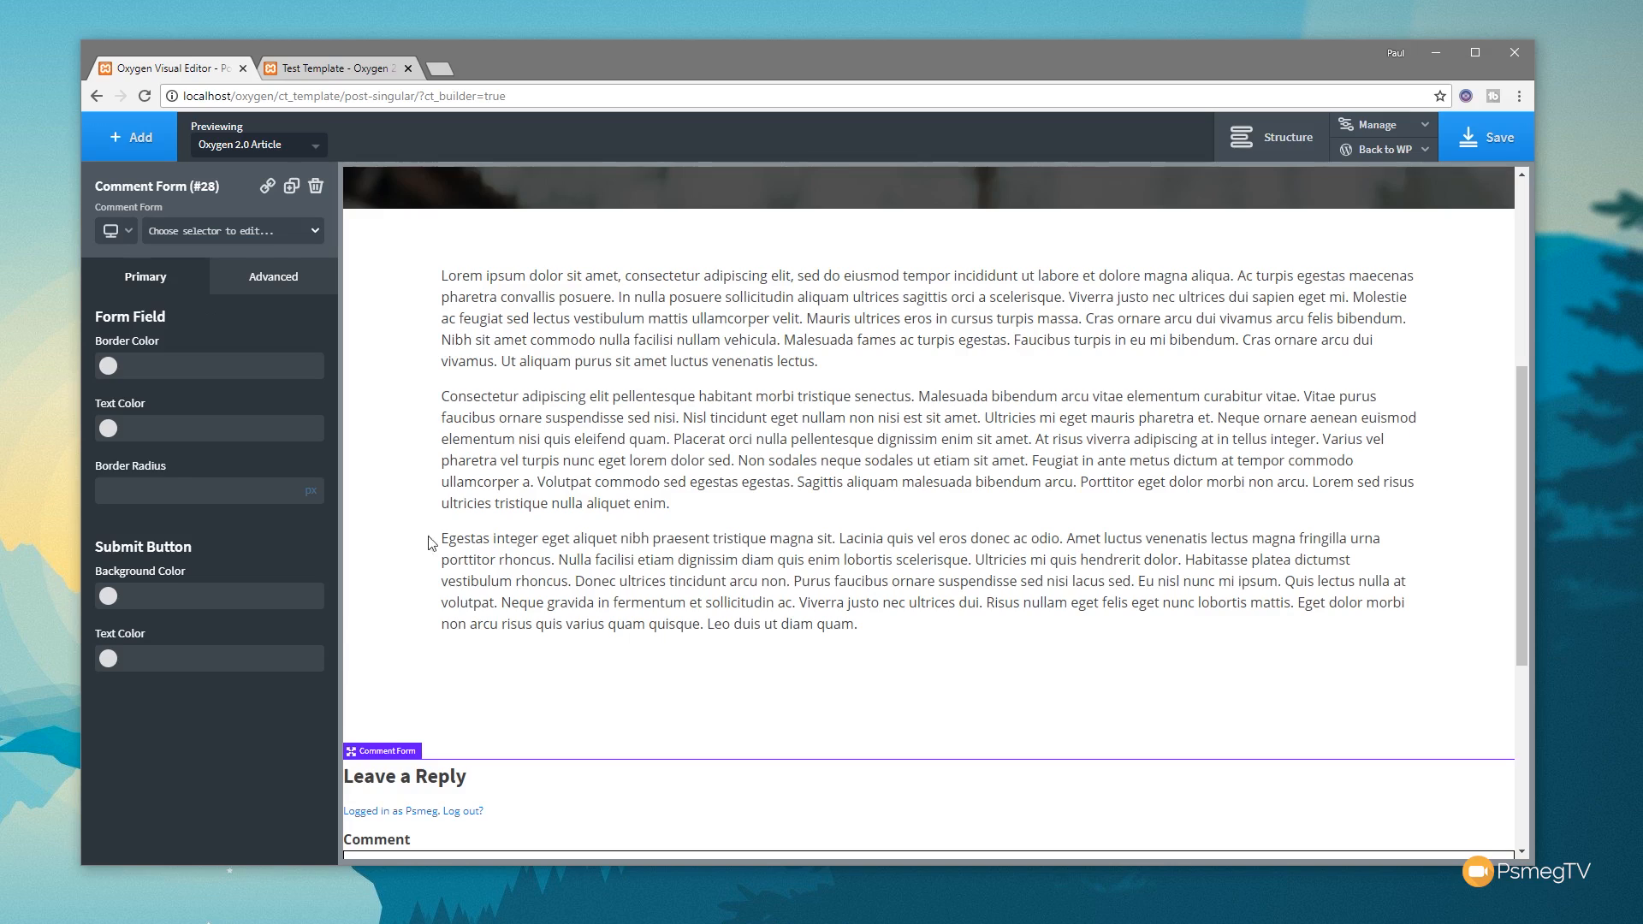
scroll(678, 649, down, 3)
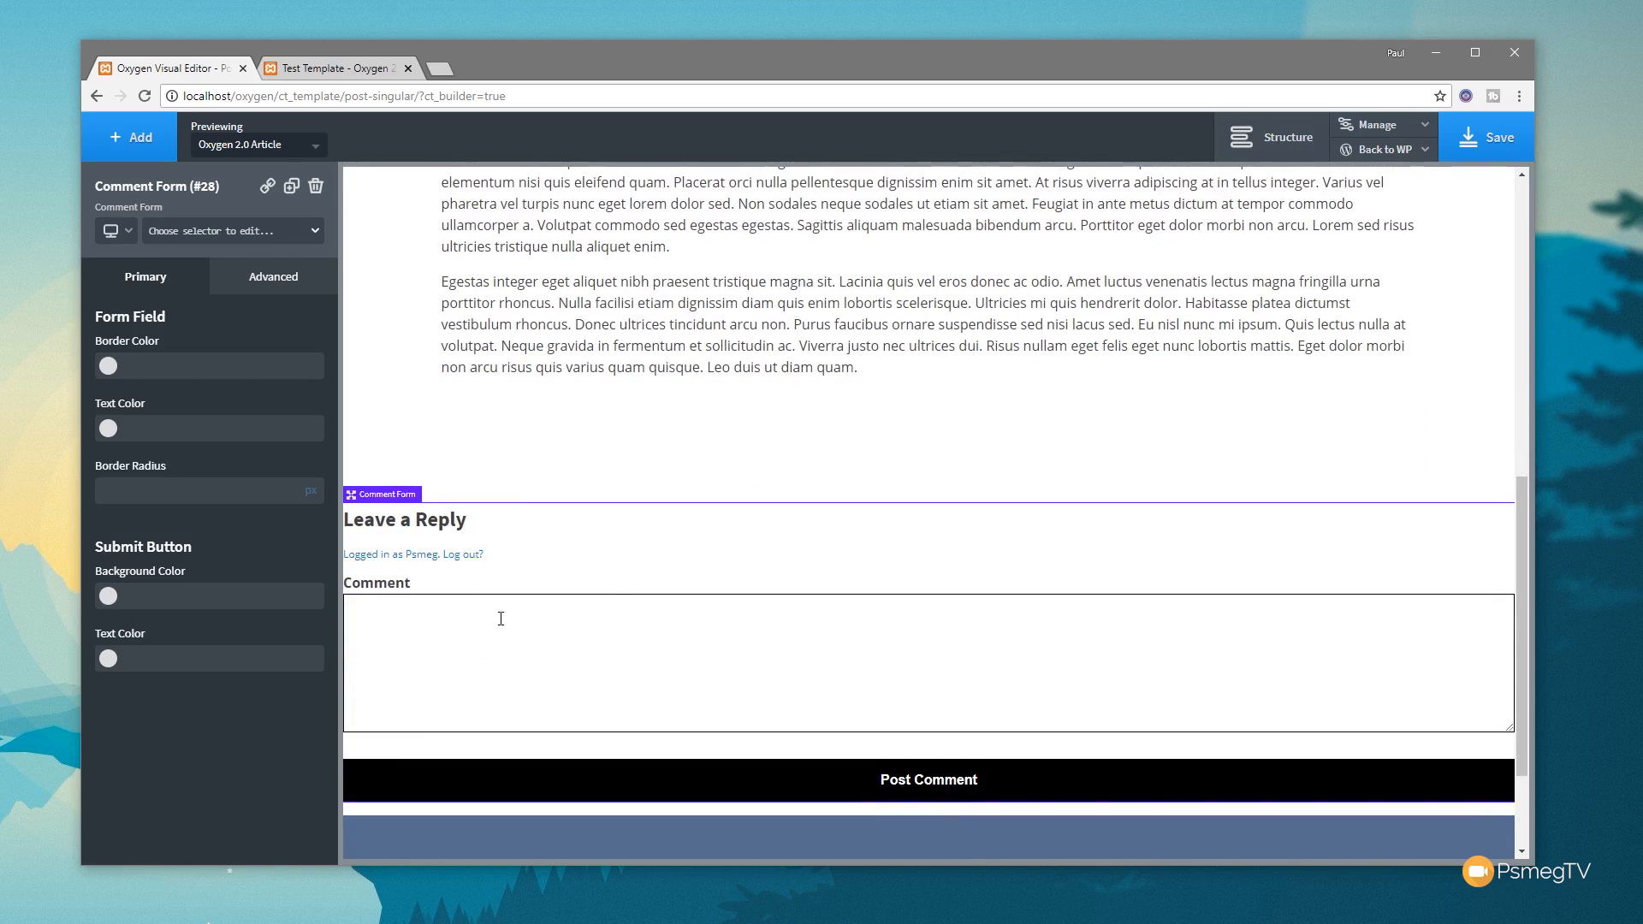
- Center the Comment Form with auto left and right margins and a max-width of 1140 px
click(281, 288)
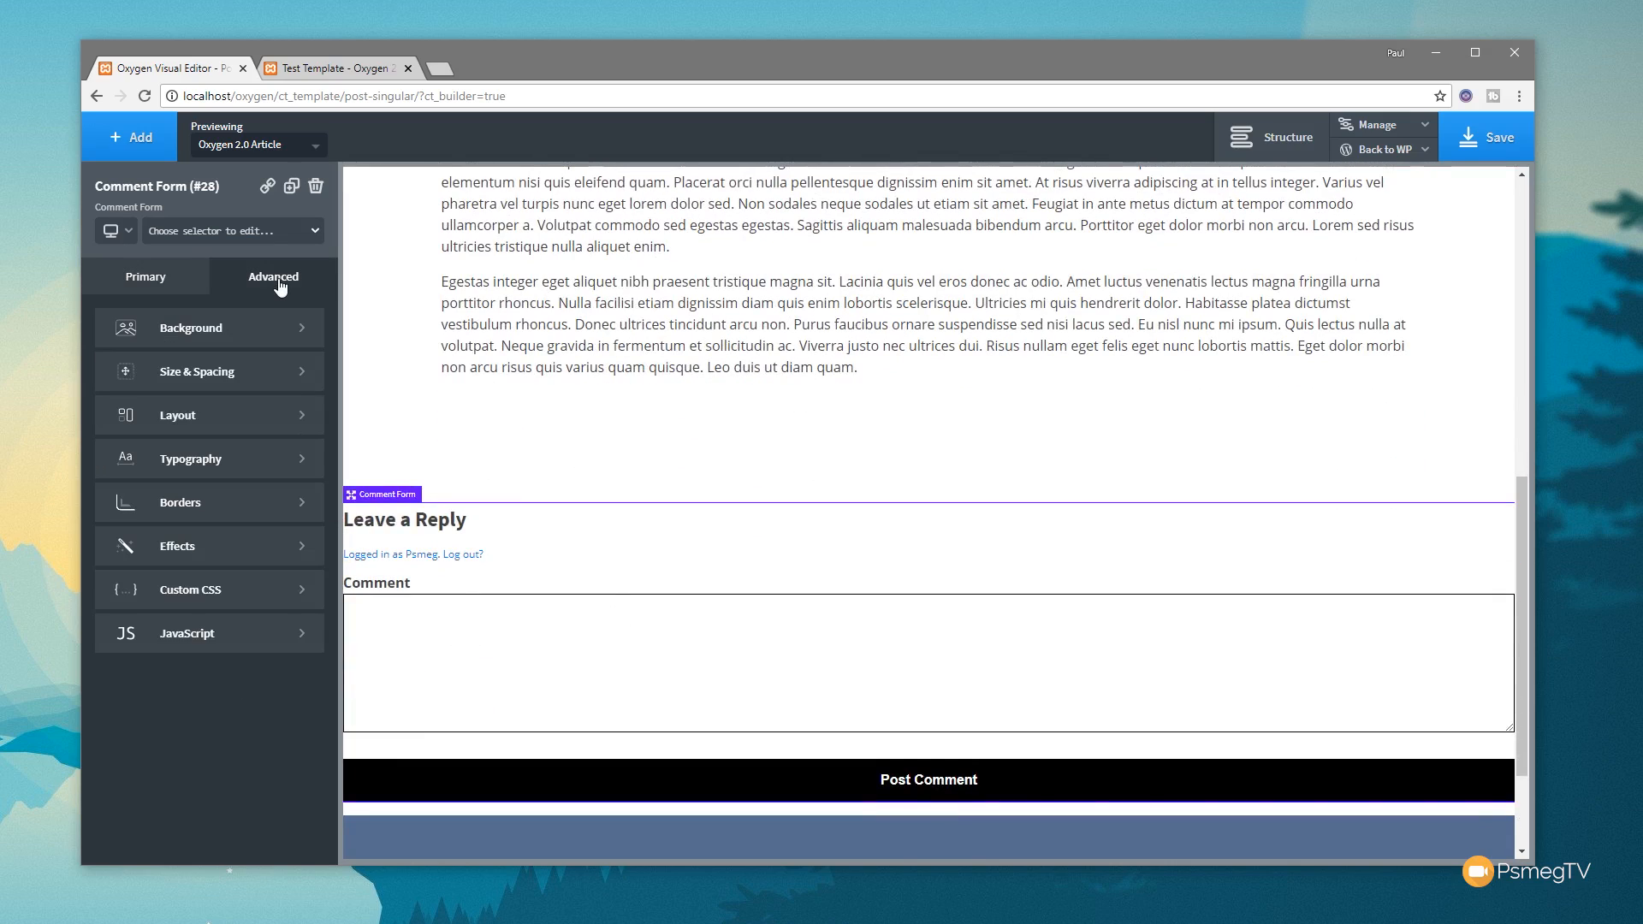
click(229, 370)
click(254, 422)
click(310, 422)
text(140)
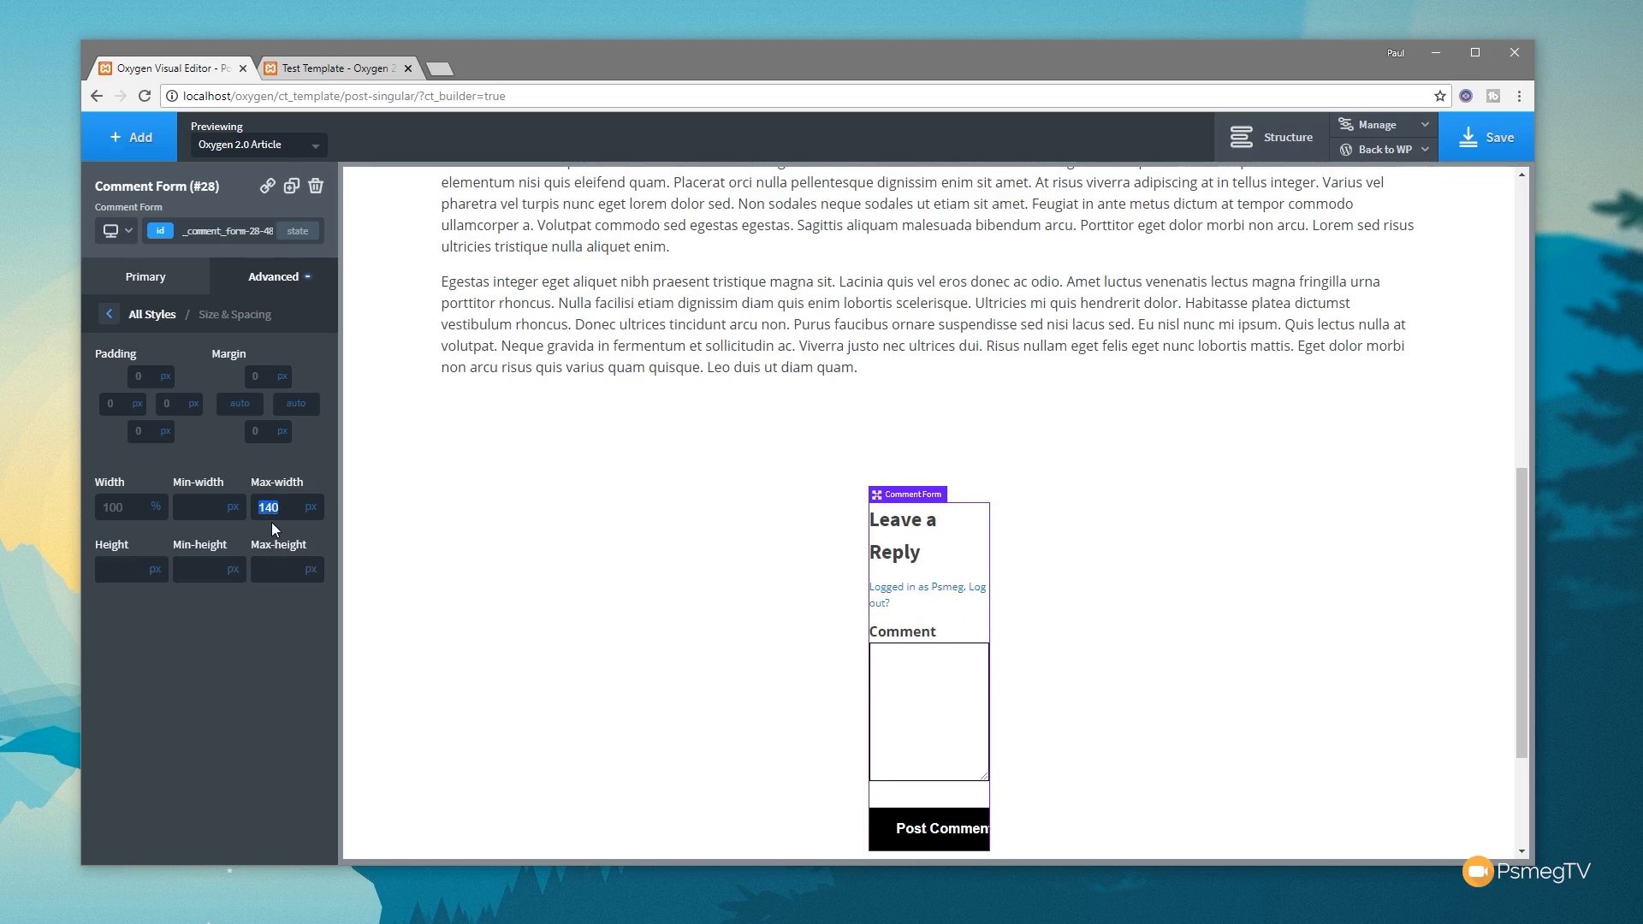
text(114)
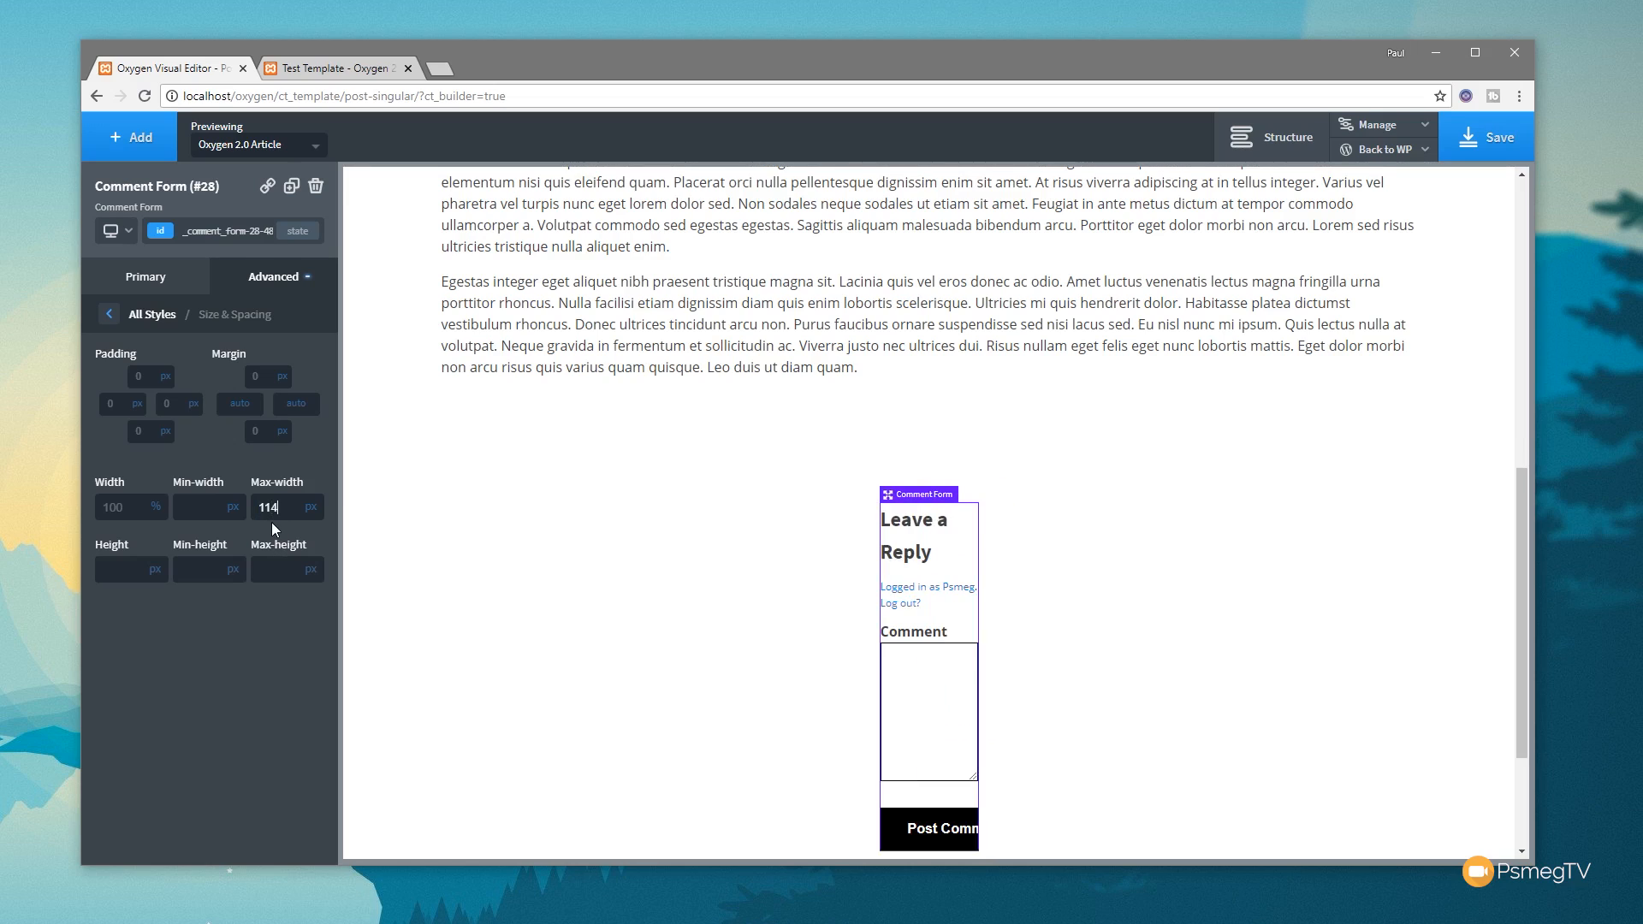
text(0)
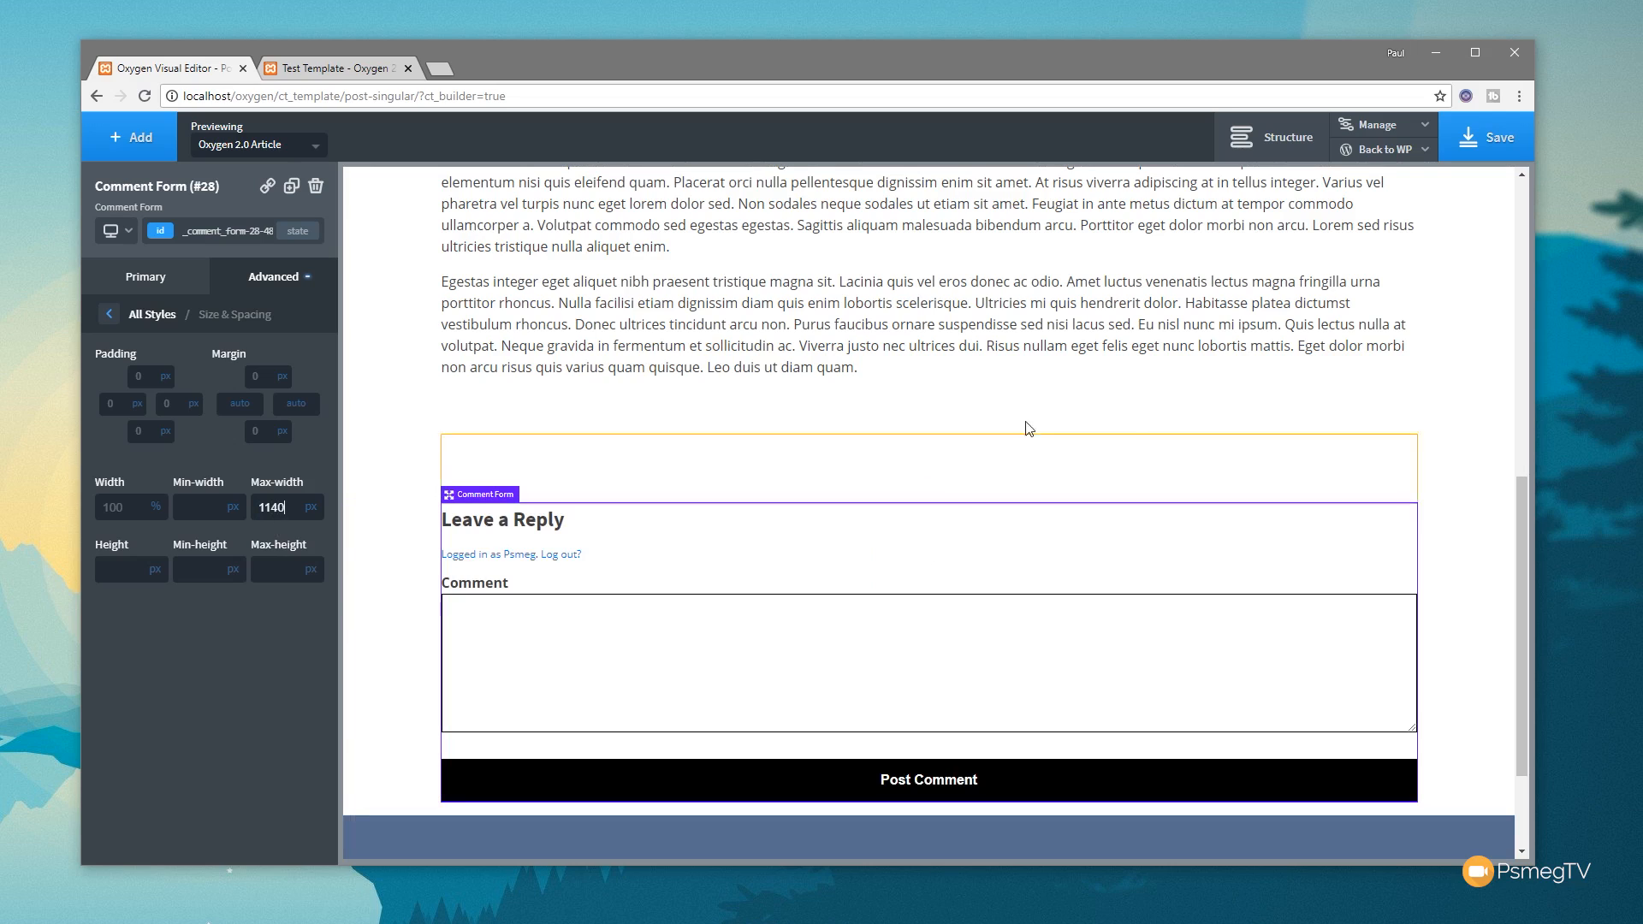
- Display the template's element structure and save the Post Singular template
click(1288, 140)
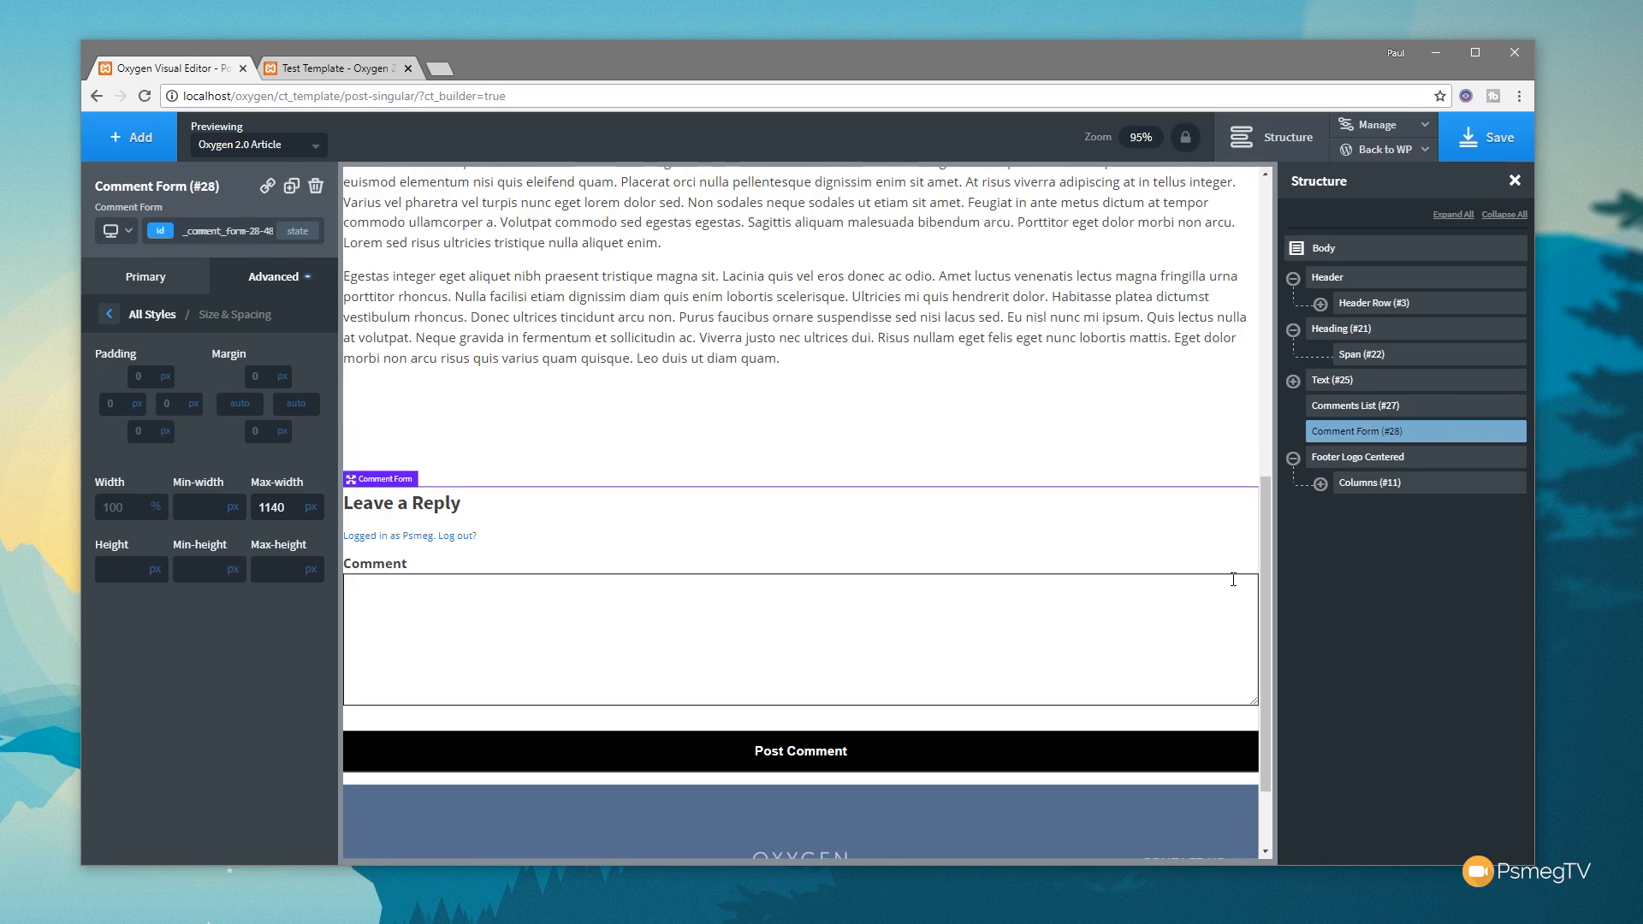
click(1480, 146)
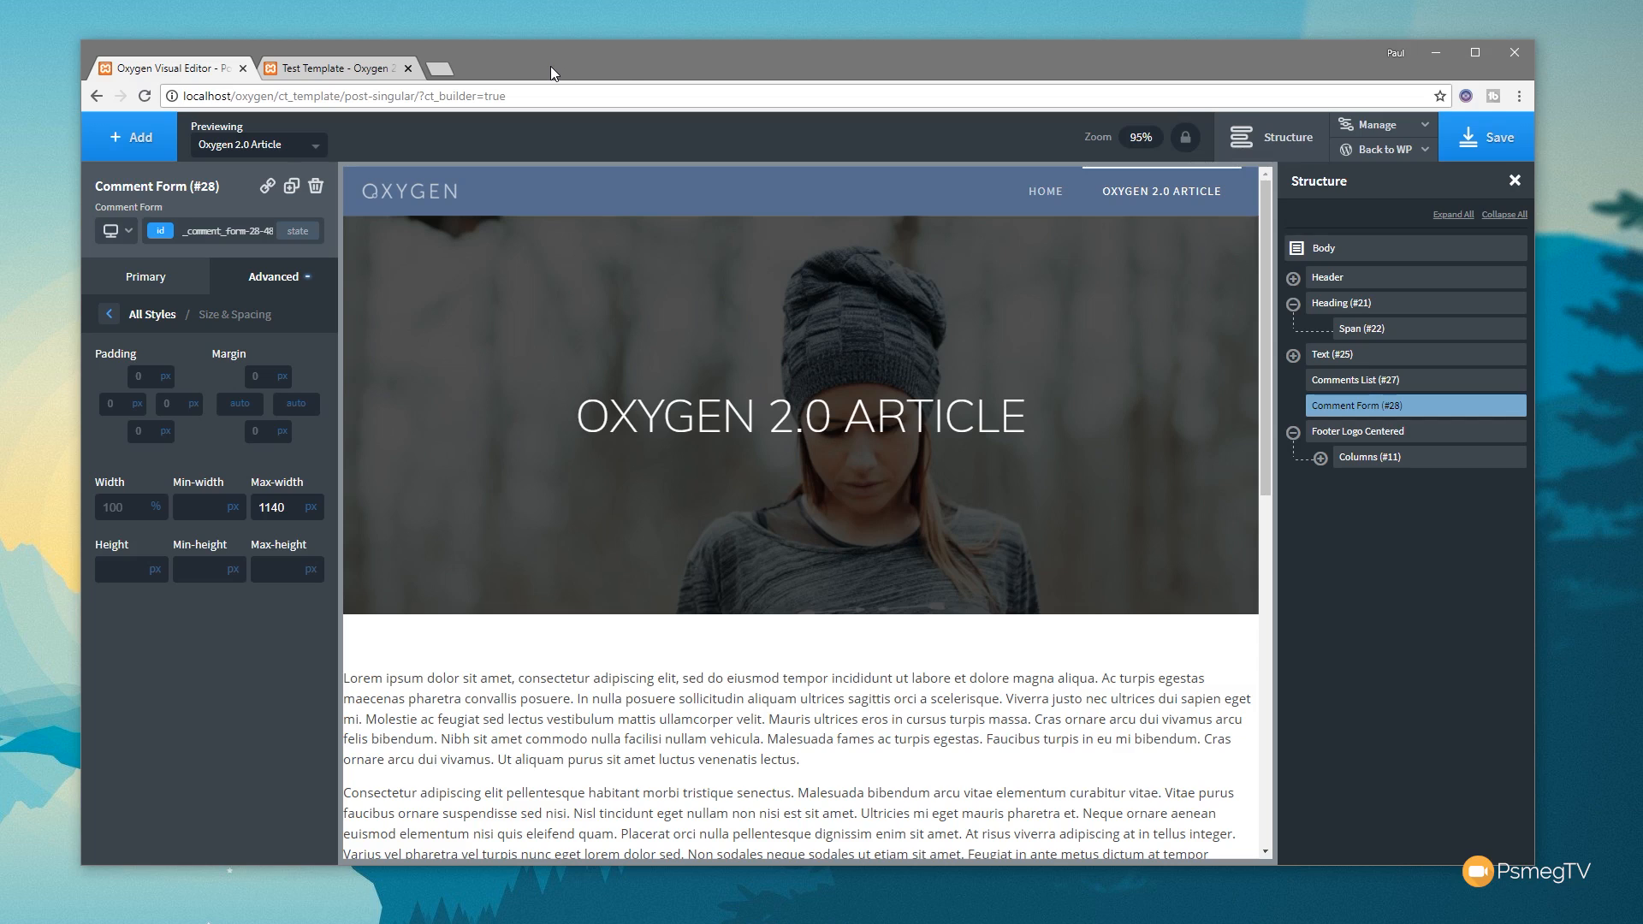
click(1496, 133)
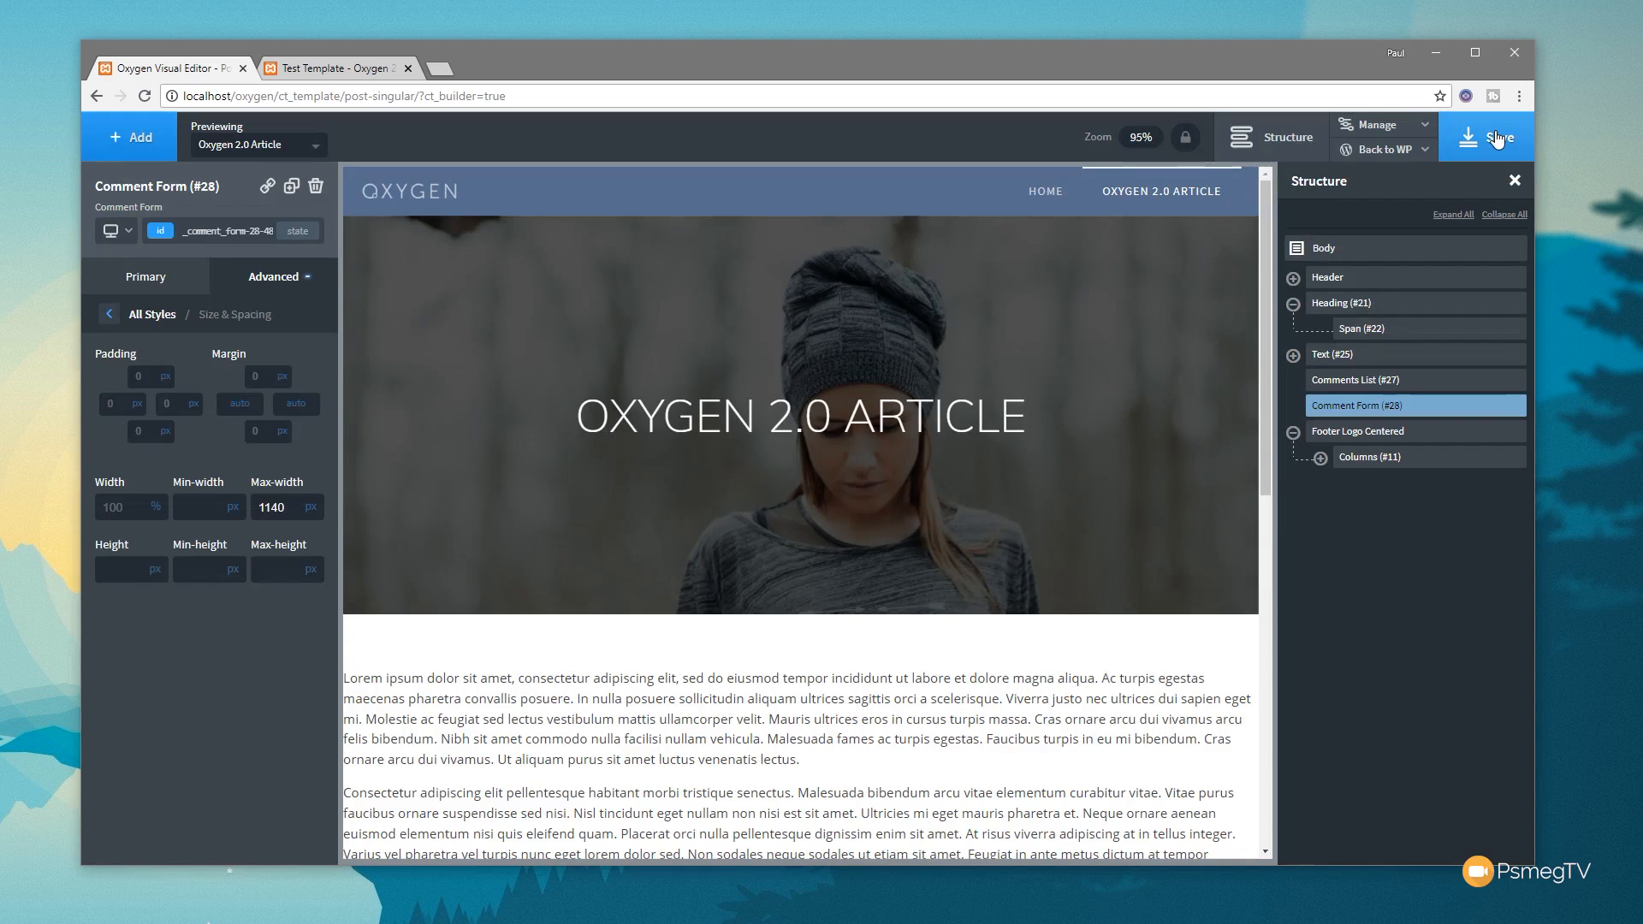
- Open the Oxygen 2.0 Article post from the live blog page and examine its title, content, comment form and footer
click(336, 69)
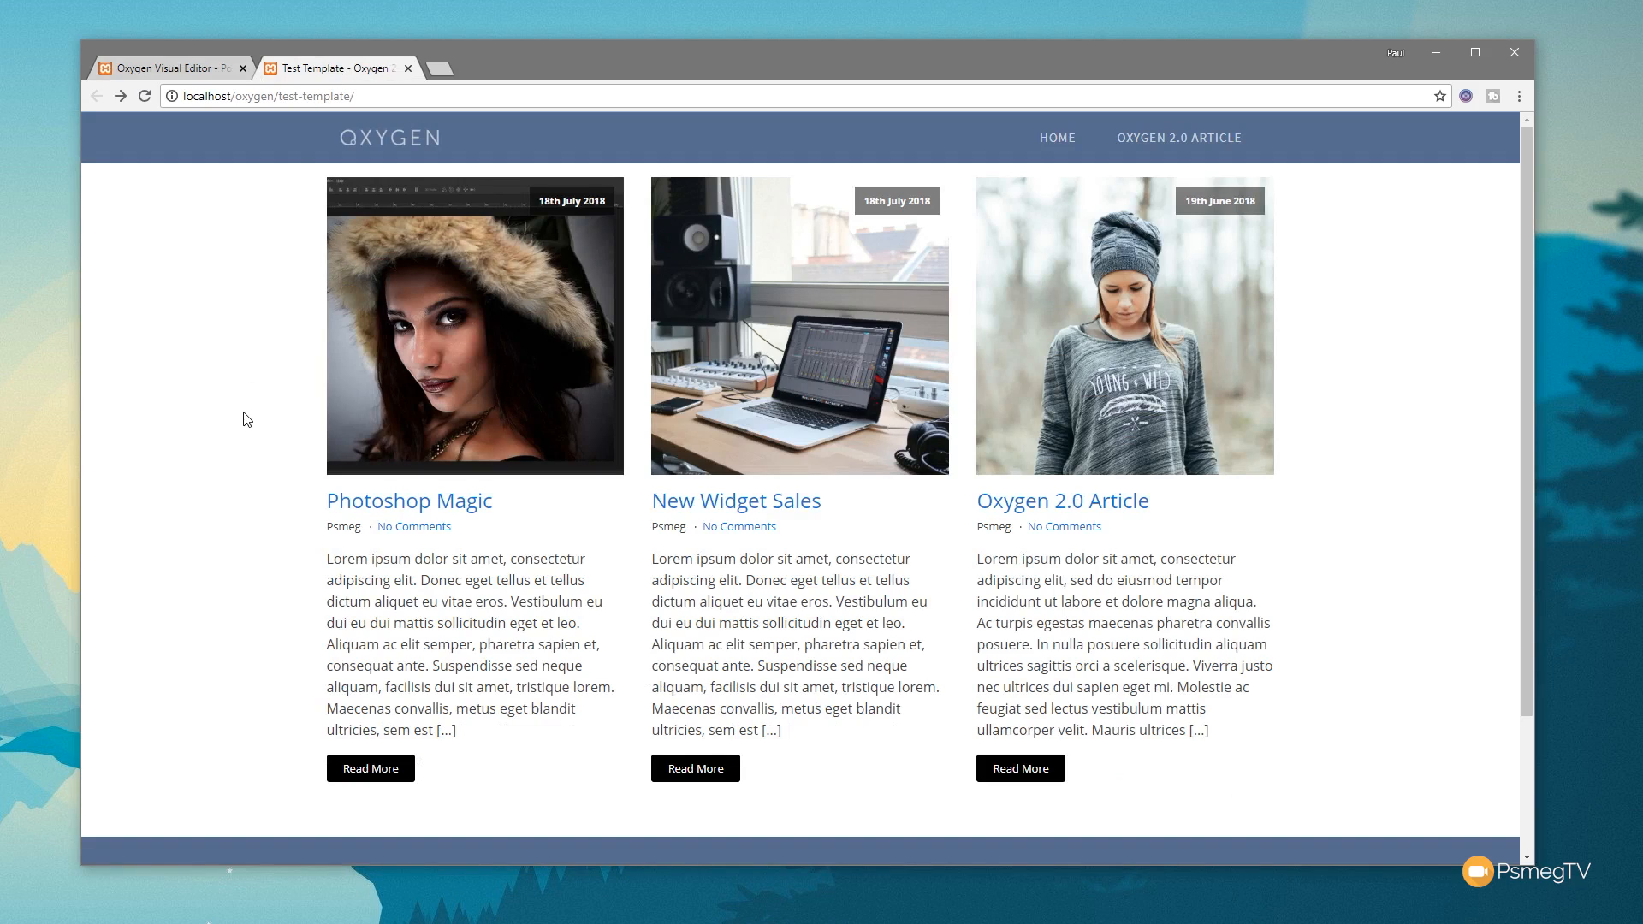
click(1212, 412)
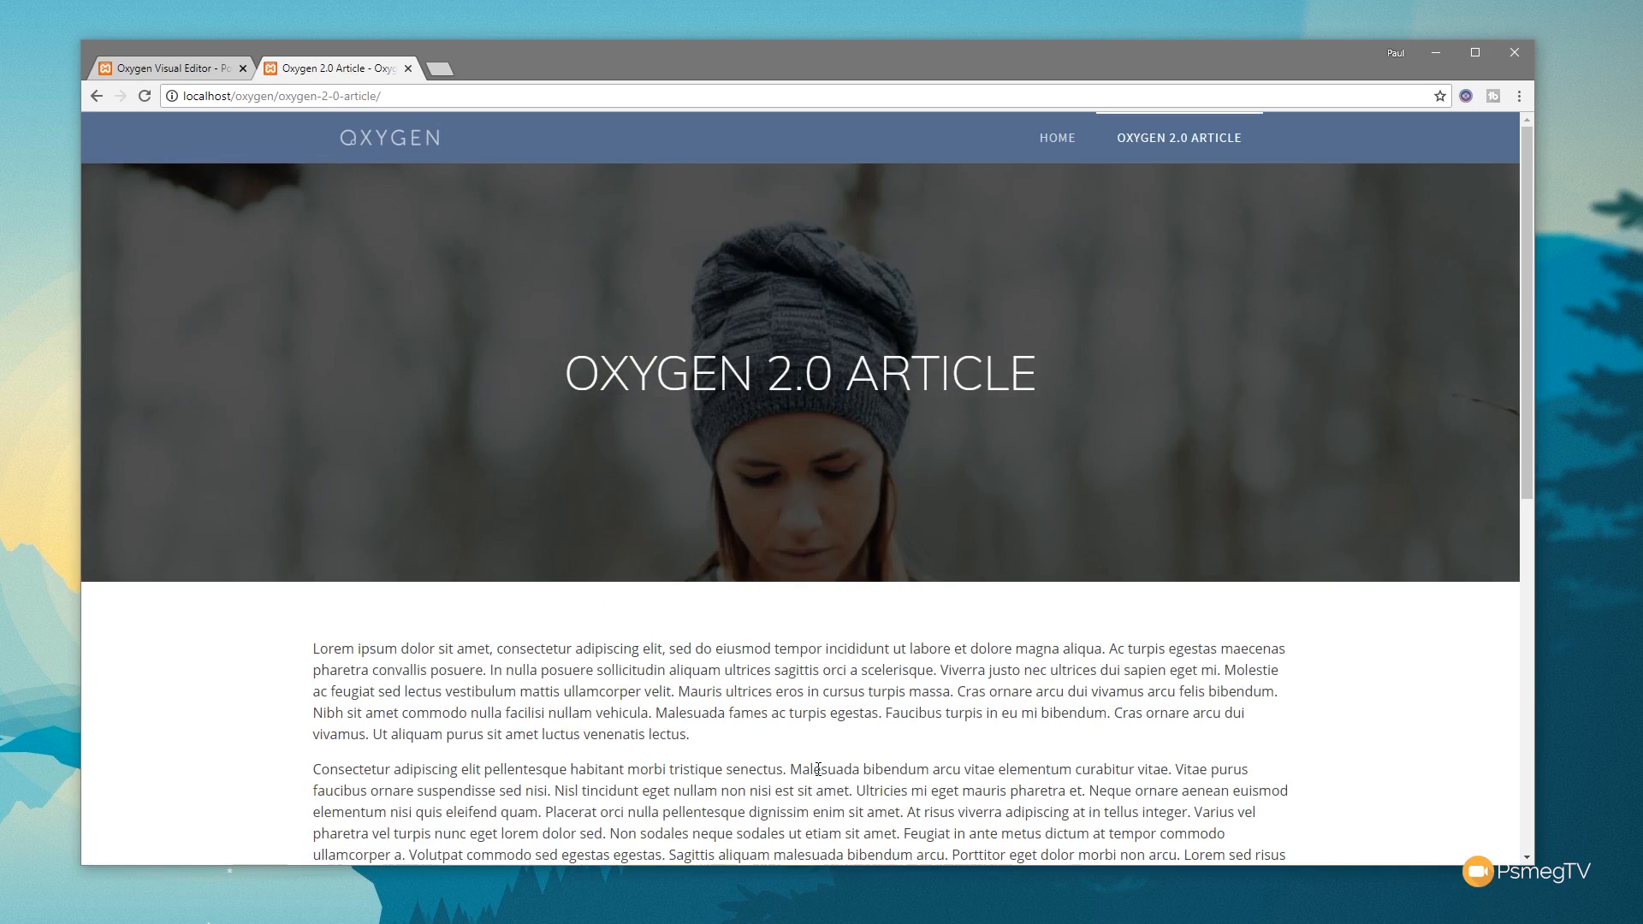
scroll(741, 764, down, 1)
scroll(741, 764, up, 1)
scroll(741, 764, down, 2)
scroll(741, 764, down, 1)
scroll(568, 542, down, 3)
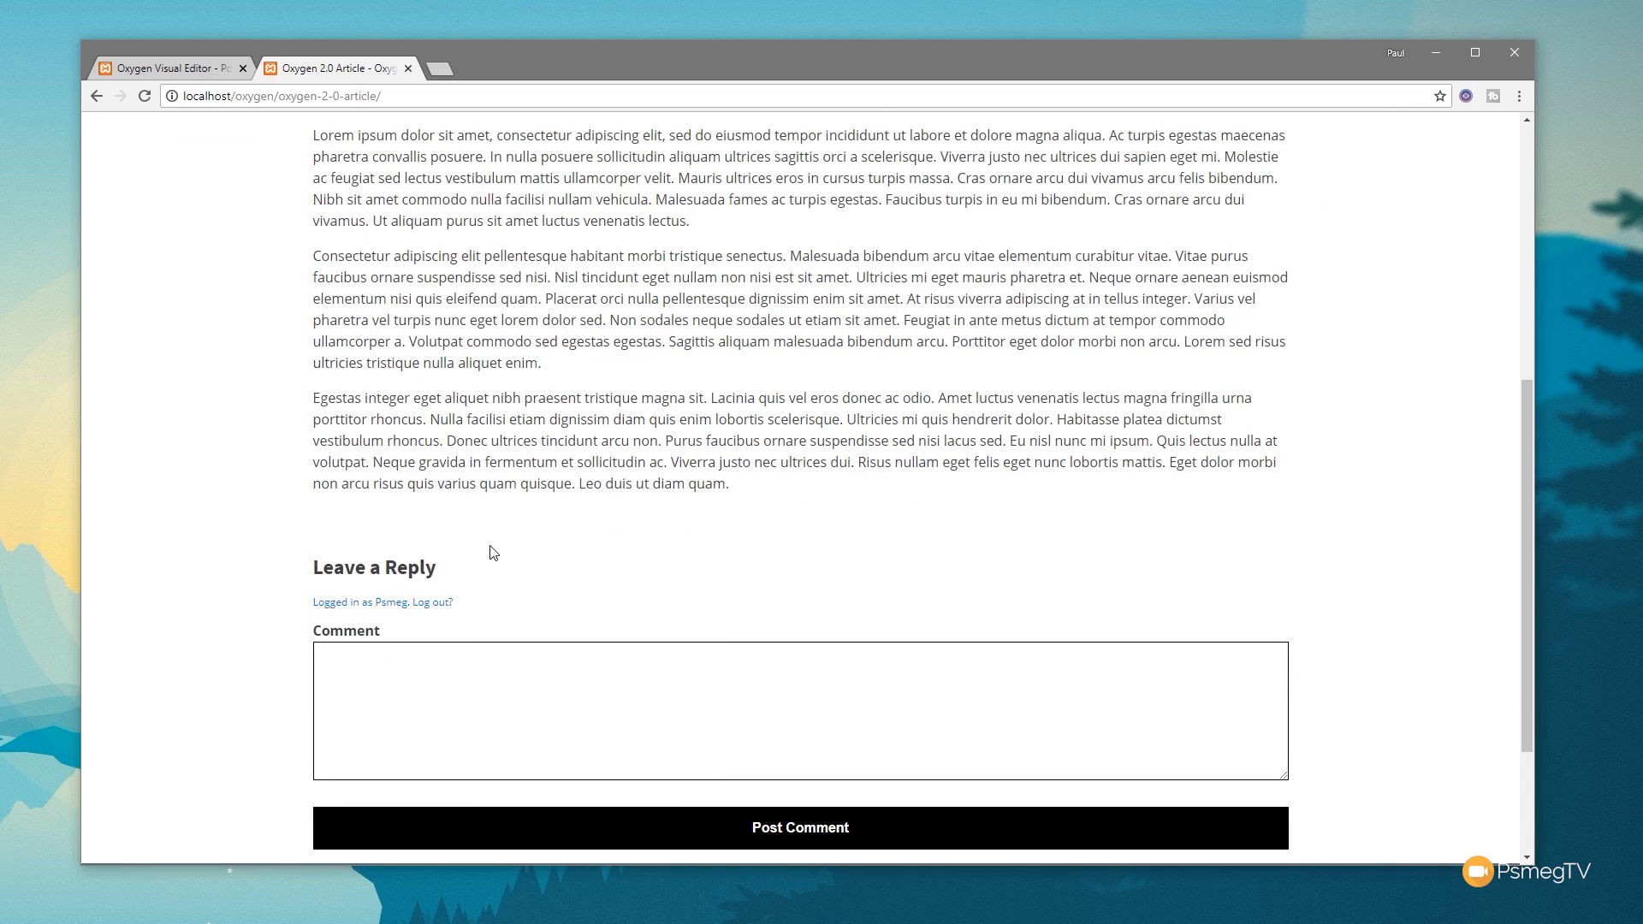
scroll(490, 552, down, 3)
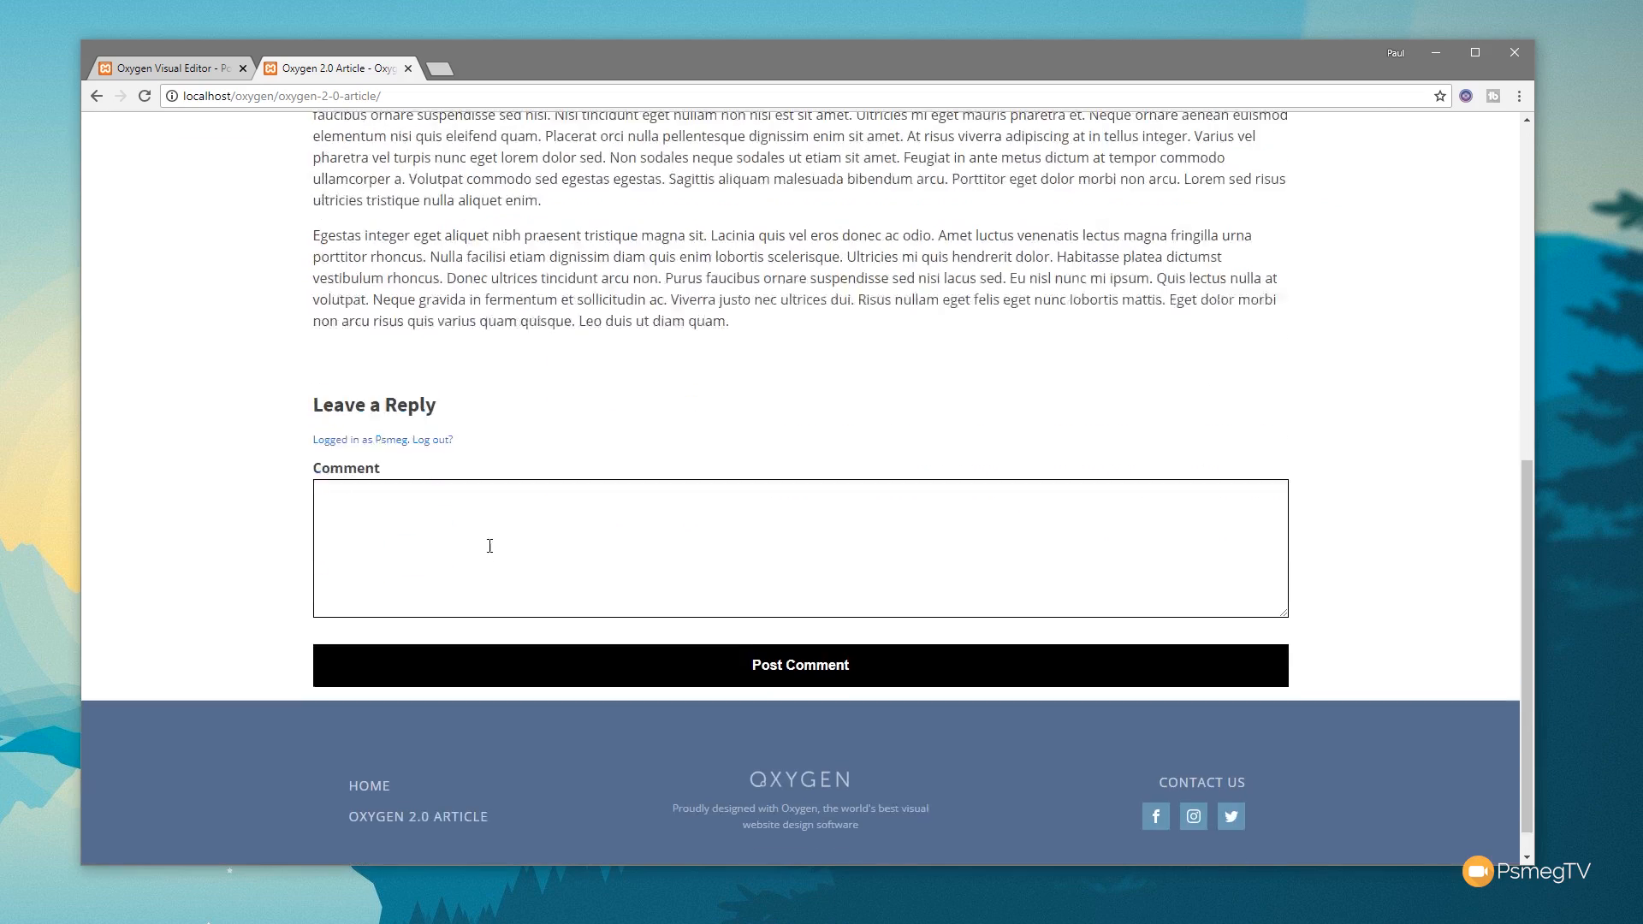
scroll(244, 646, up, 4)
scroll(244, 646, up, 4)
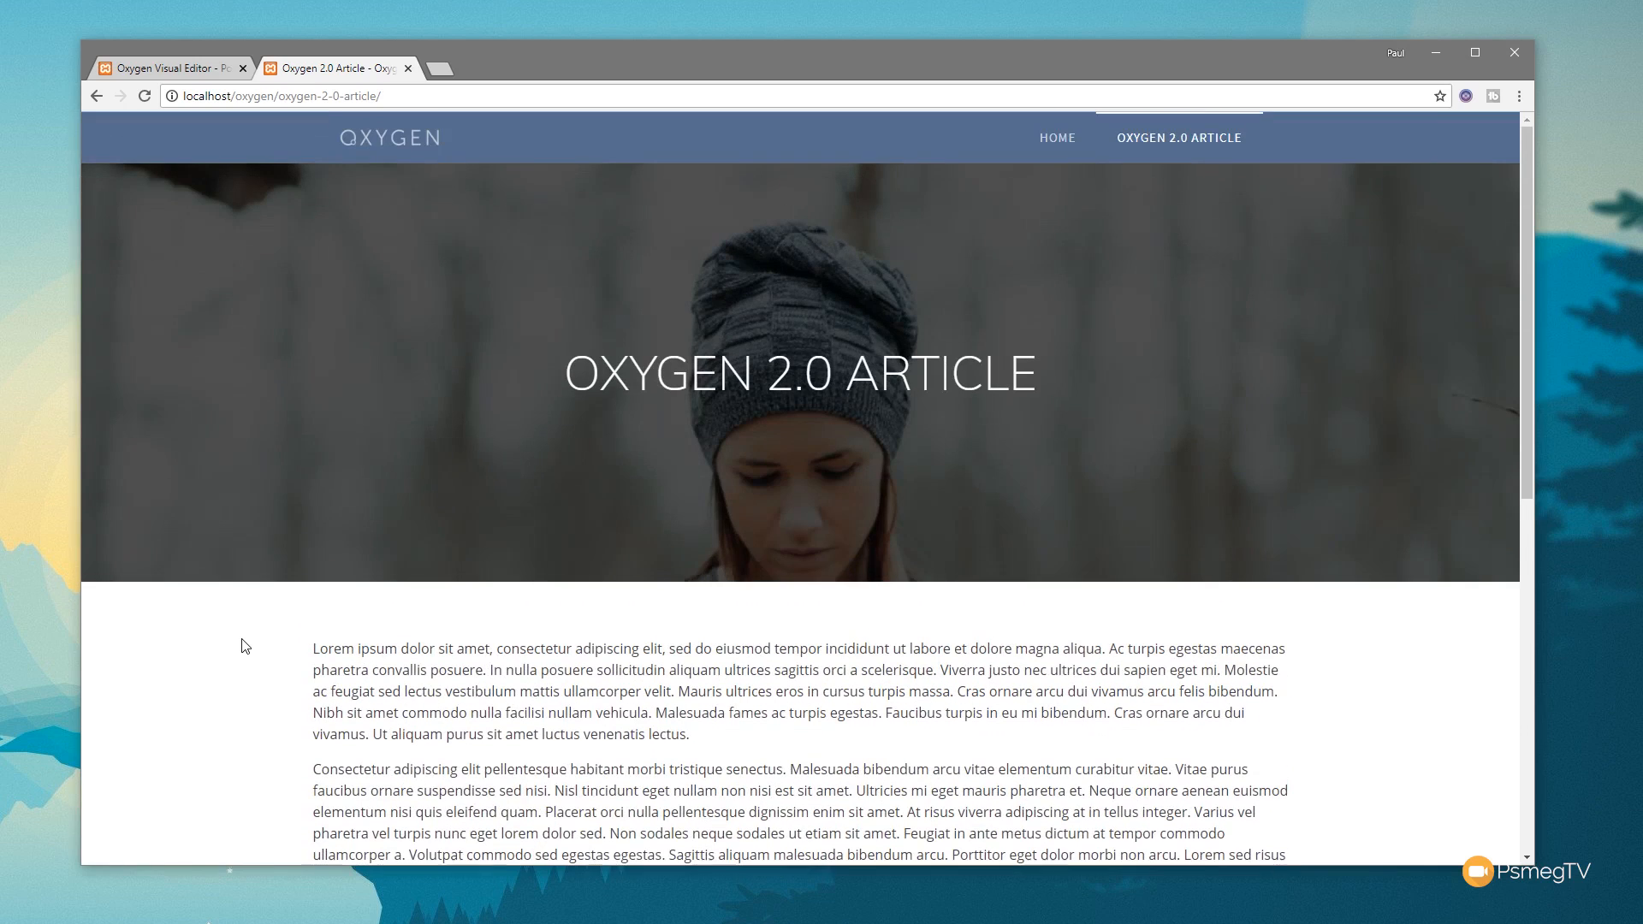